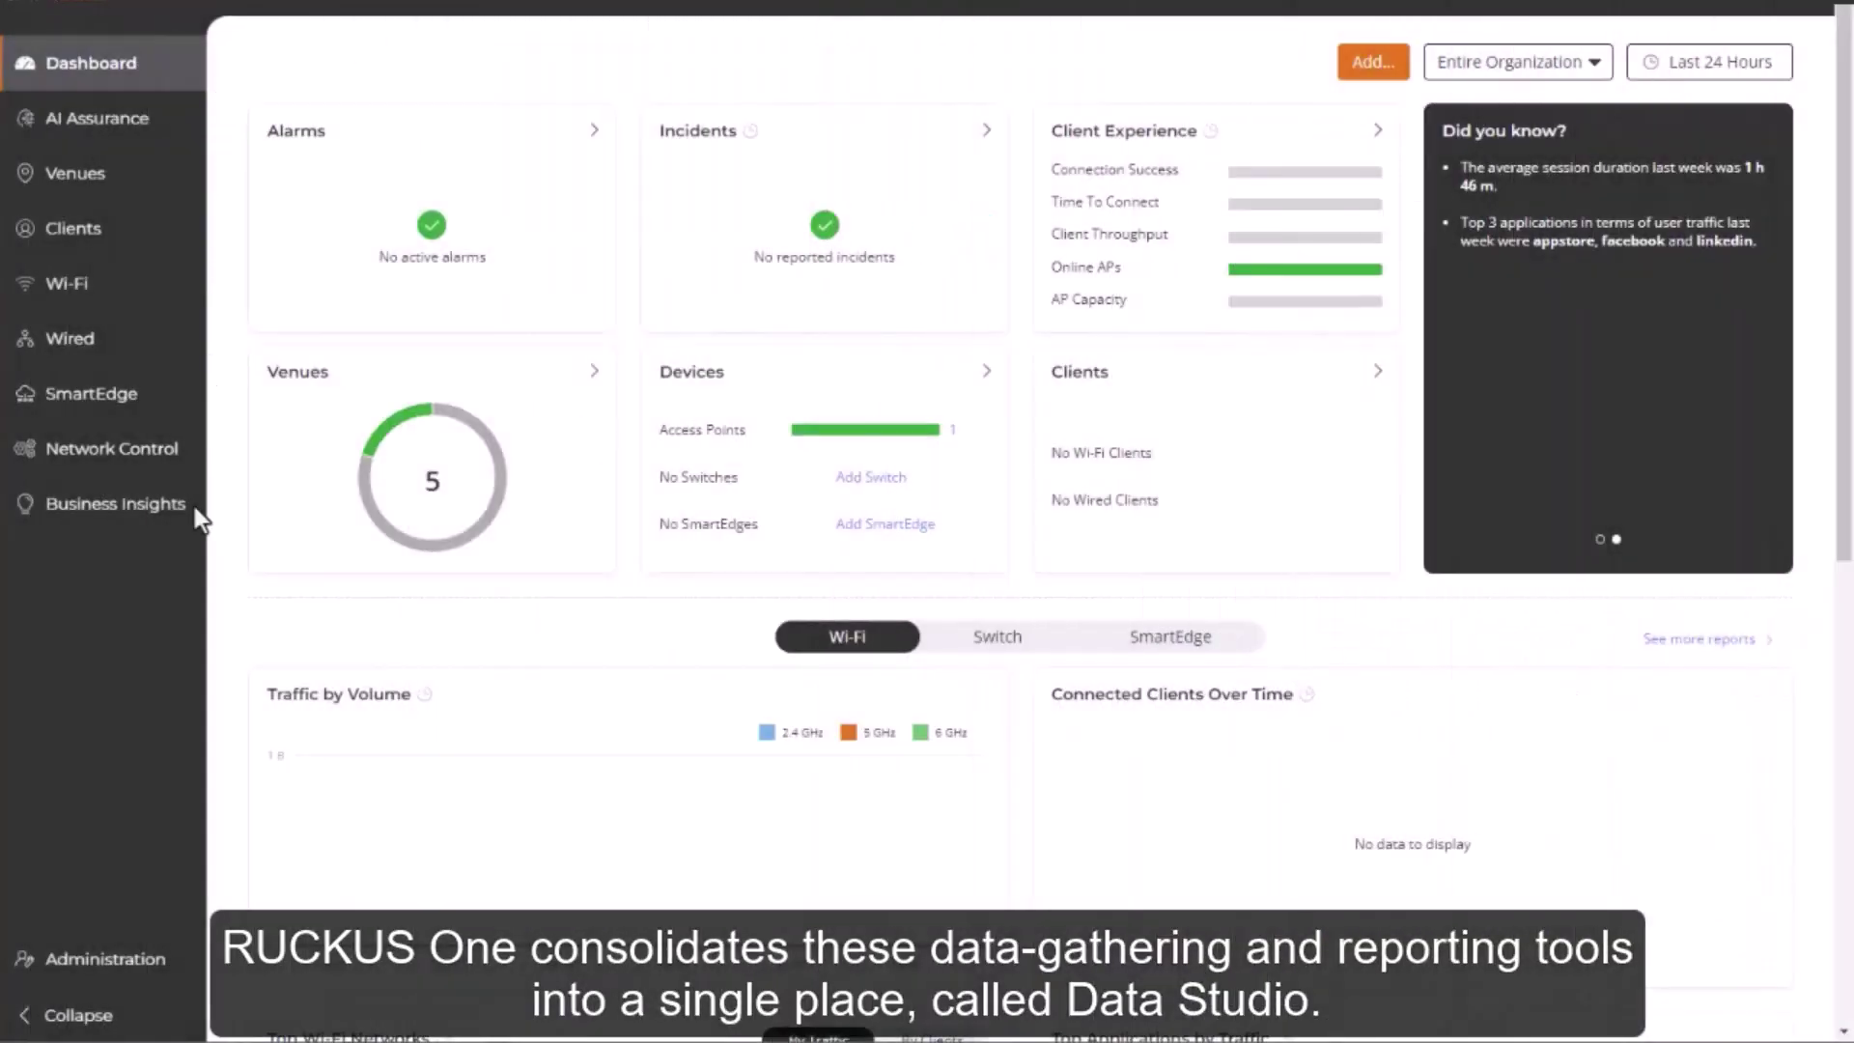
# Go to Data Studio's dashboards list and bring up the + Chart/Dashboard create menu
pyautogui.moveTo(153, 508)
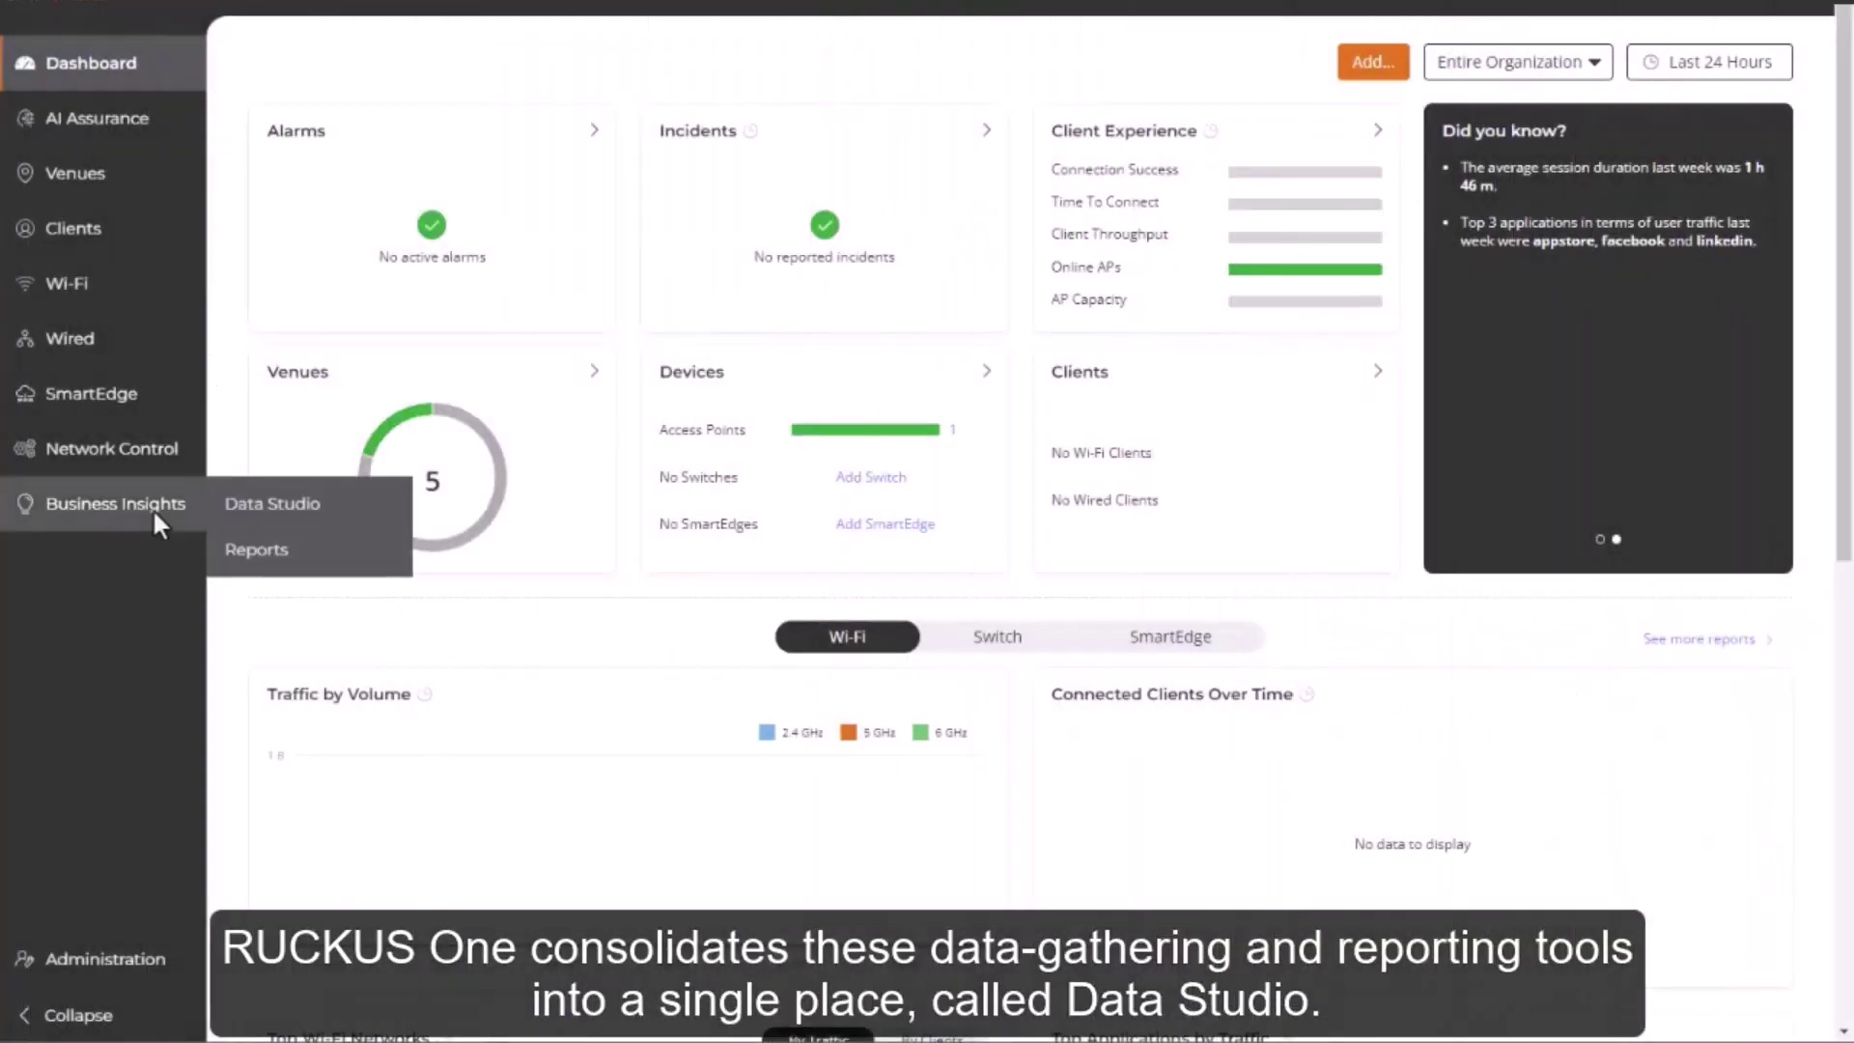
pyautogui.click(236, 521)
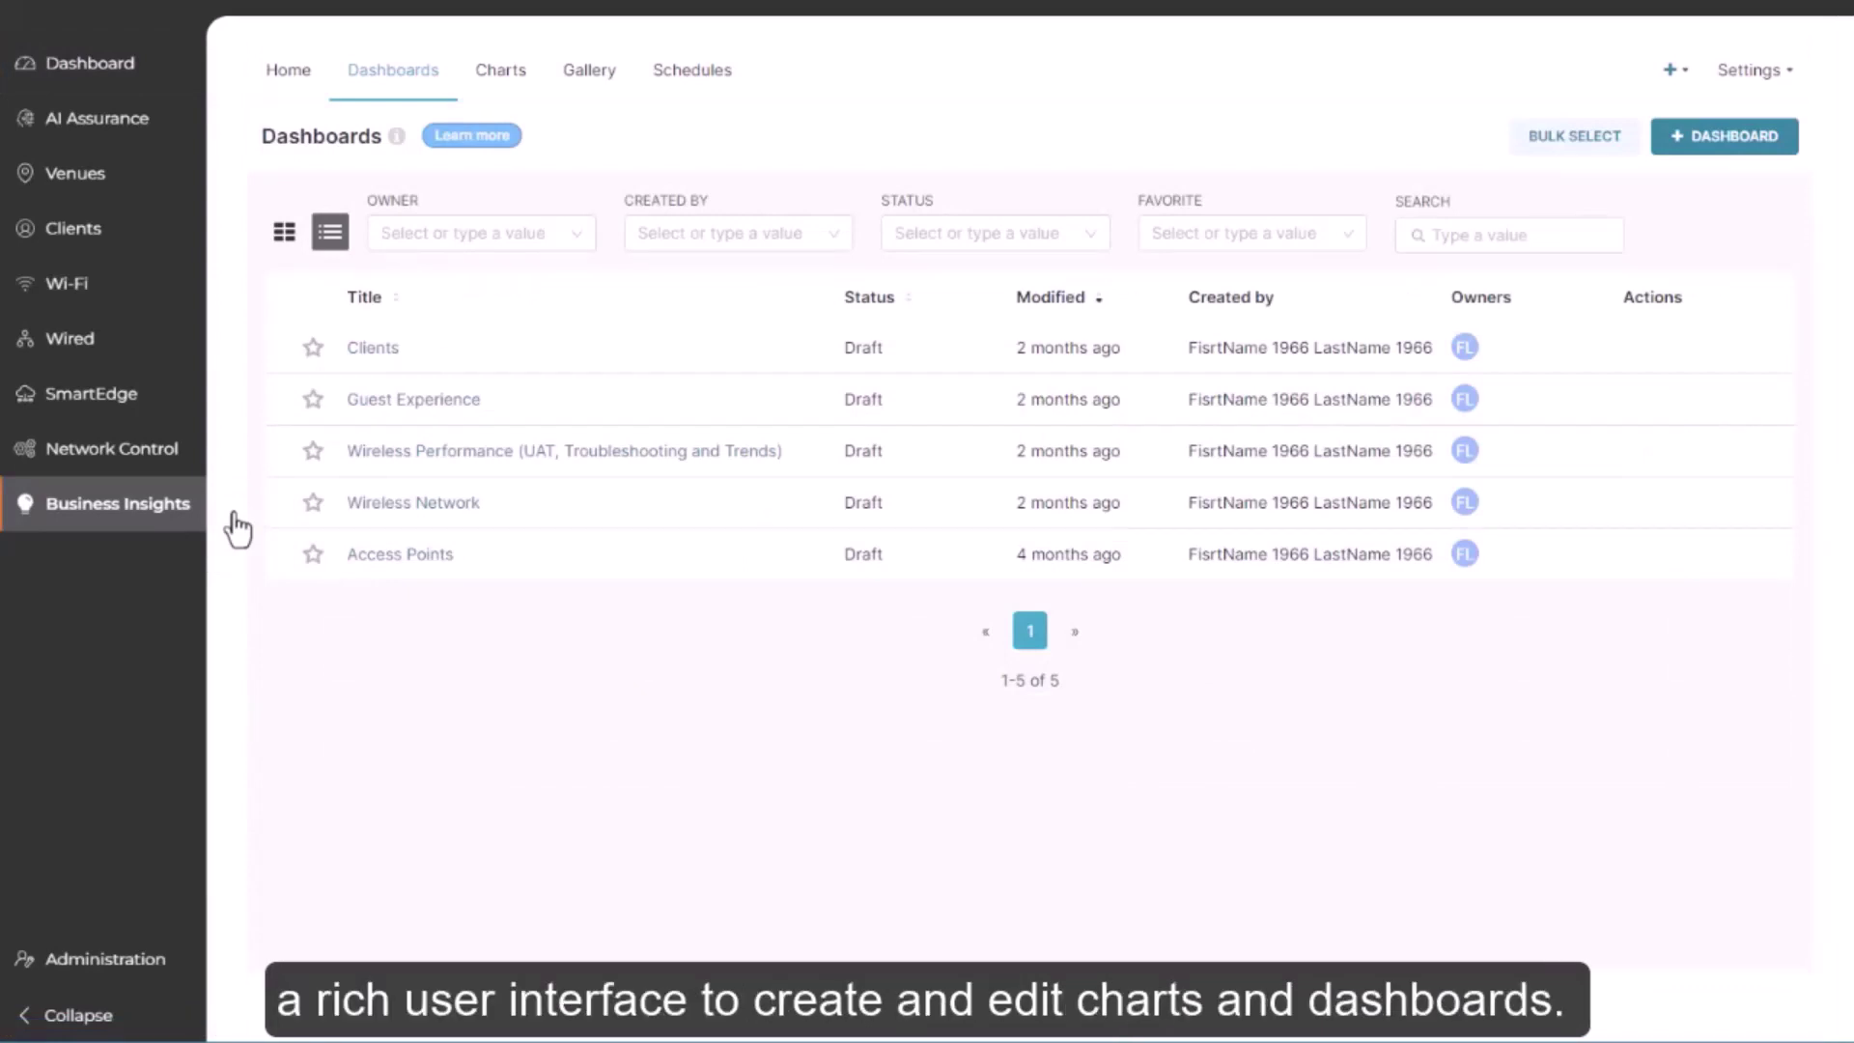
pyautogui.click(1669, 71)
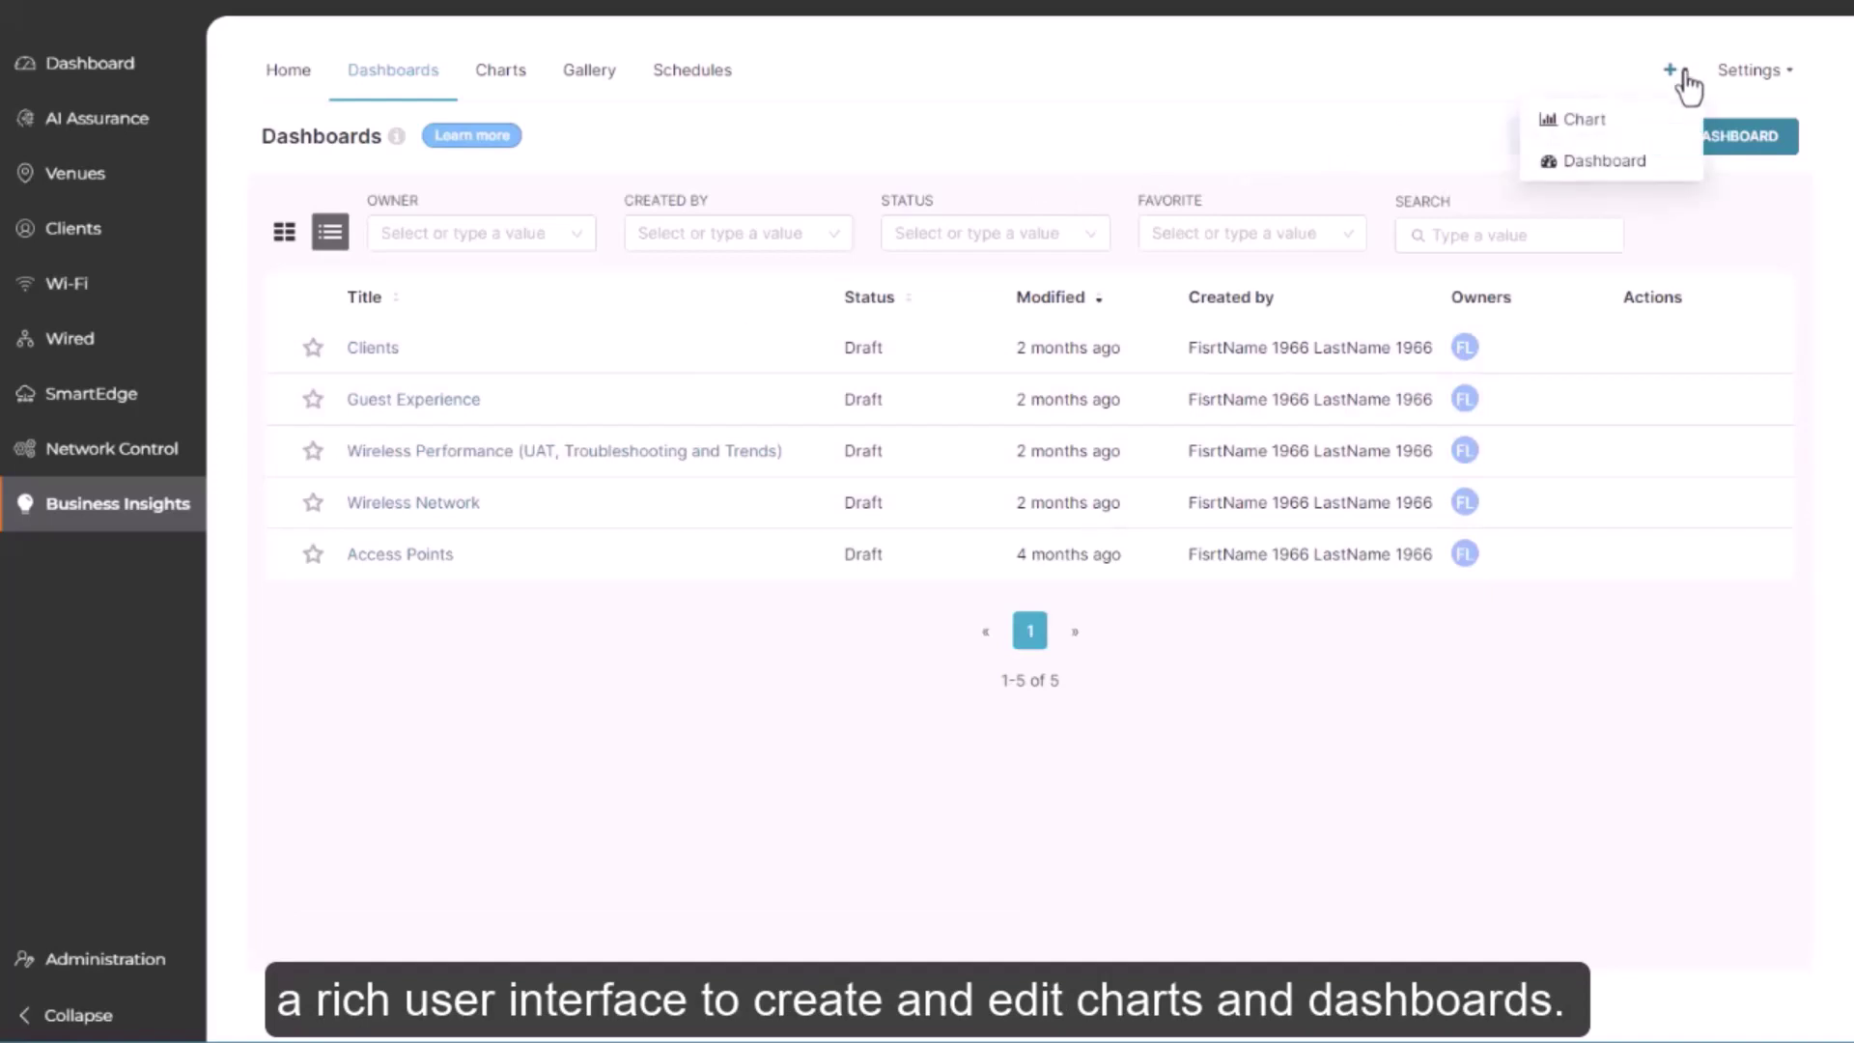
# Start a new blank dashboard from the + create menu
pyautogui.click(1656, 123)
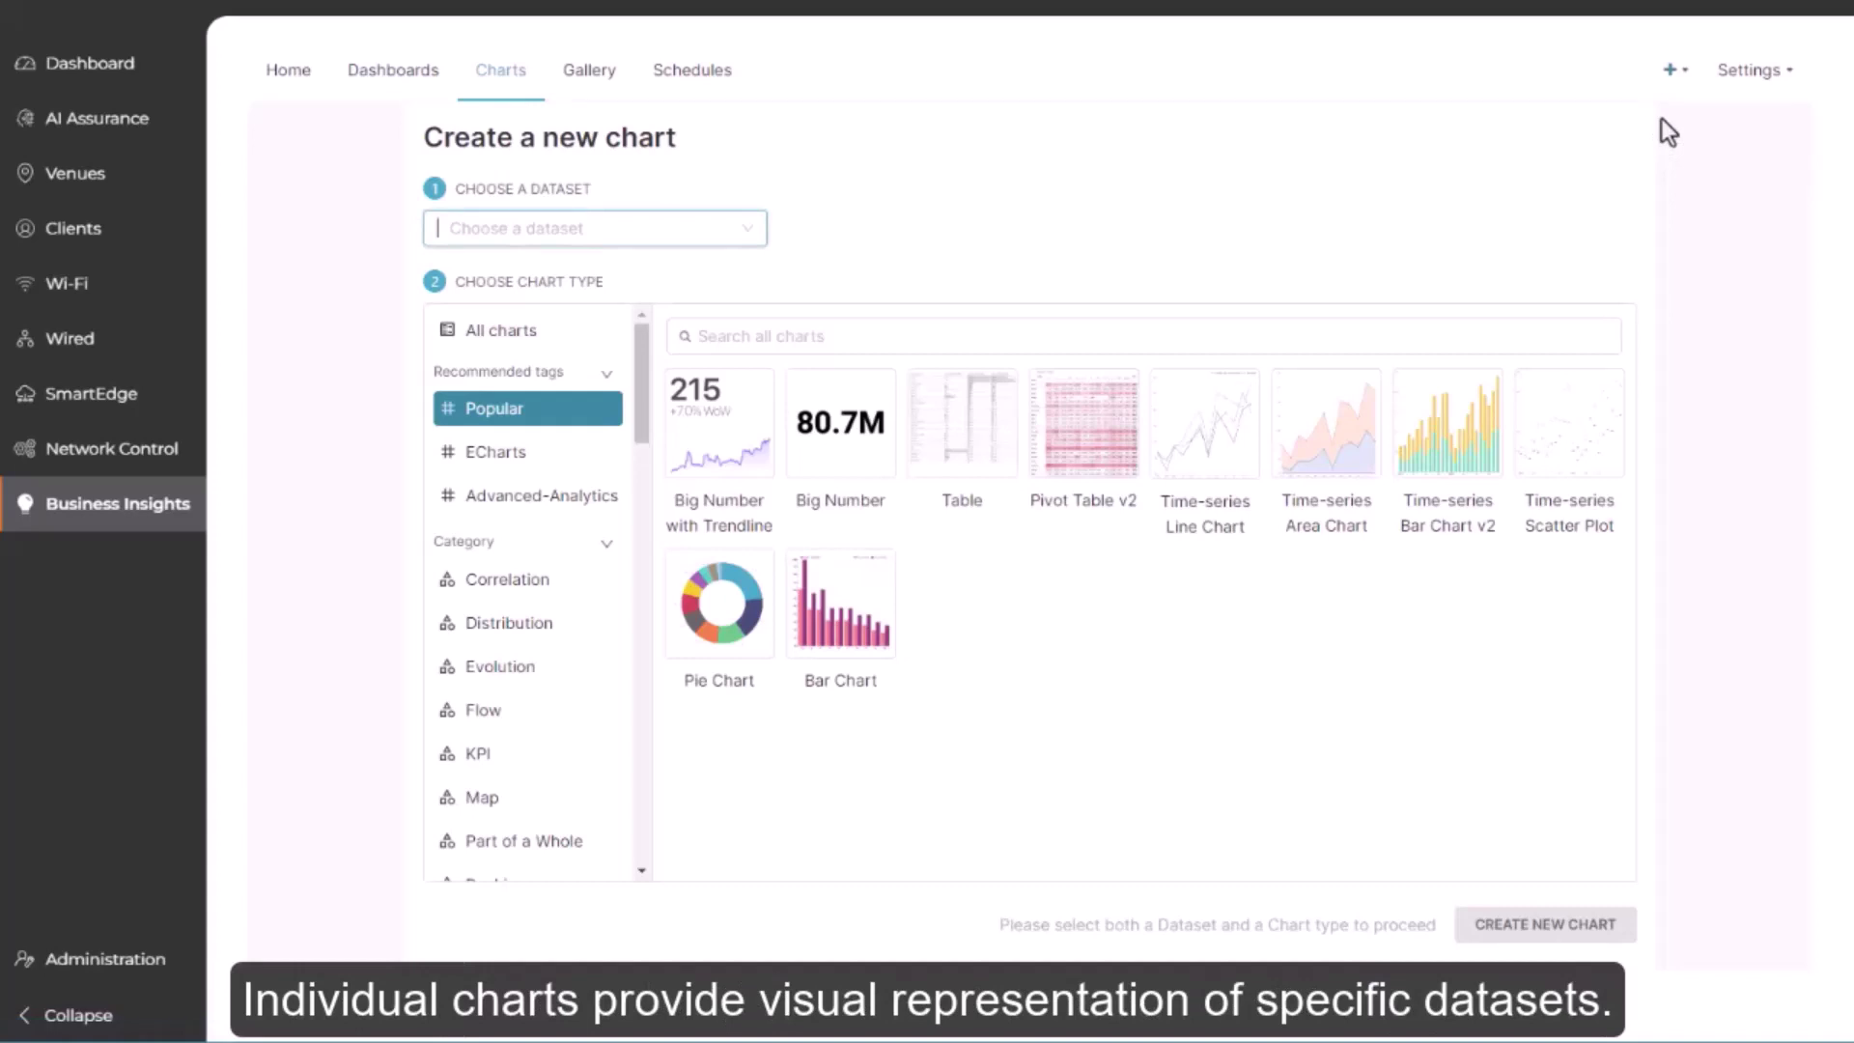
pyautogui.moveTo(1676, 73)
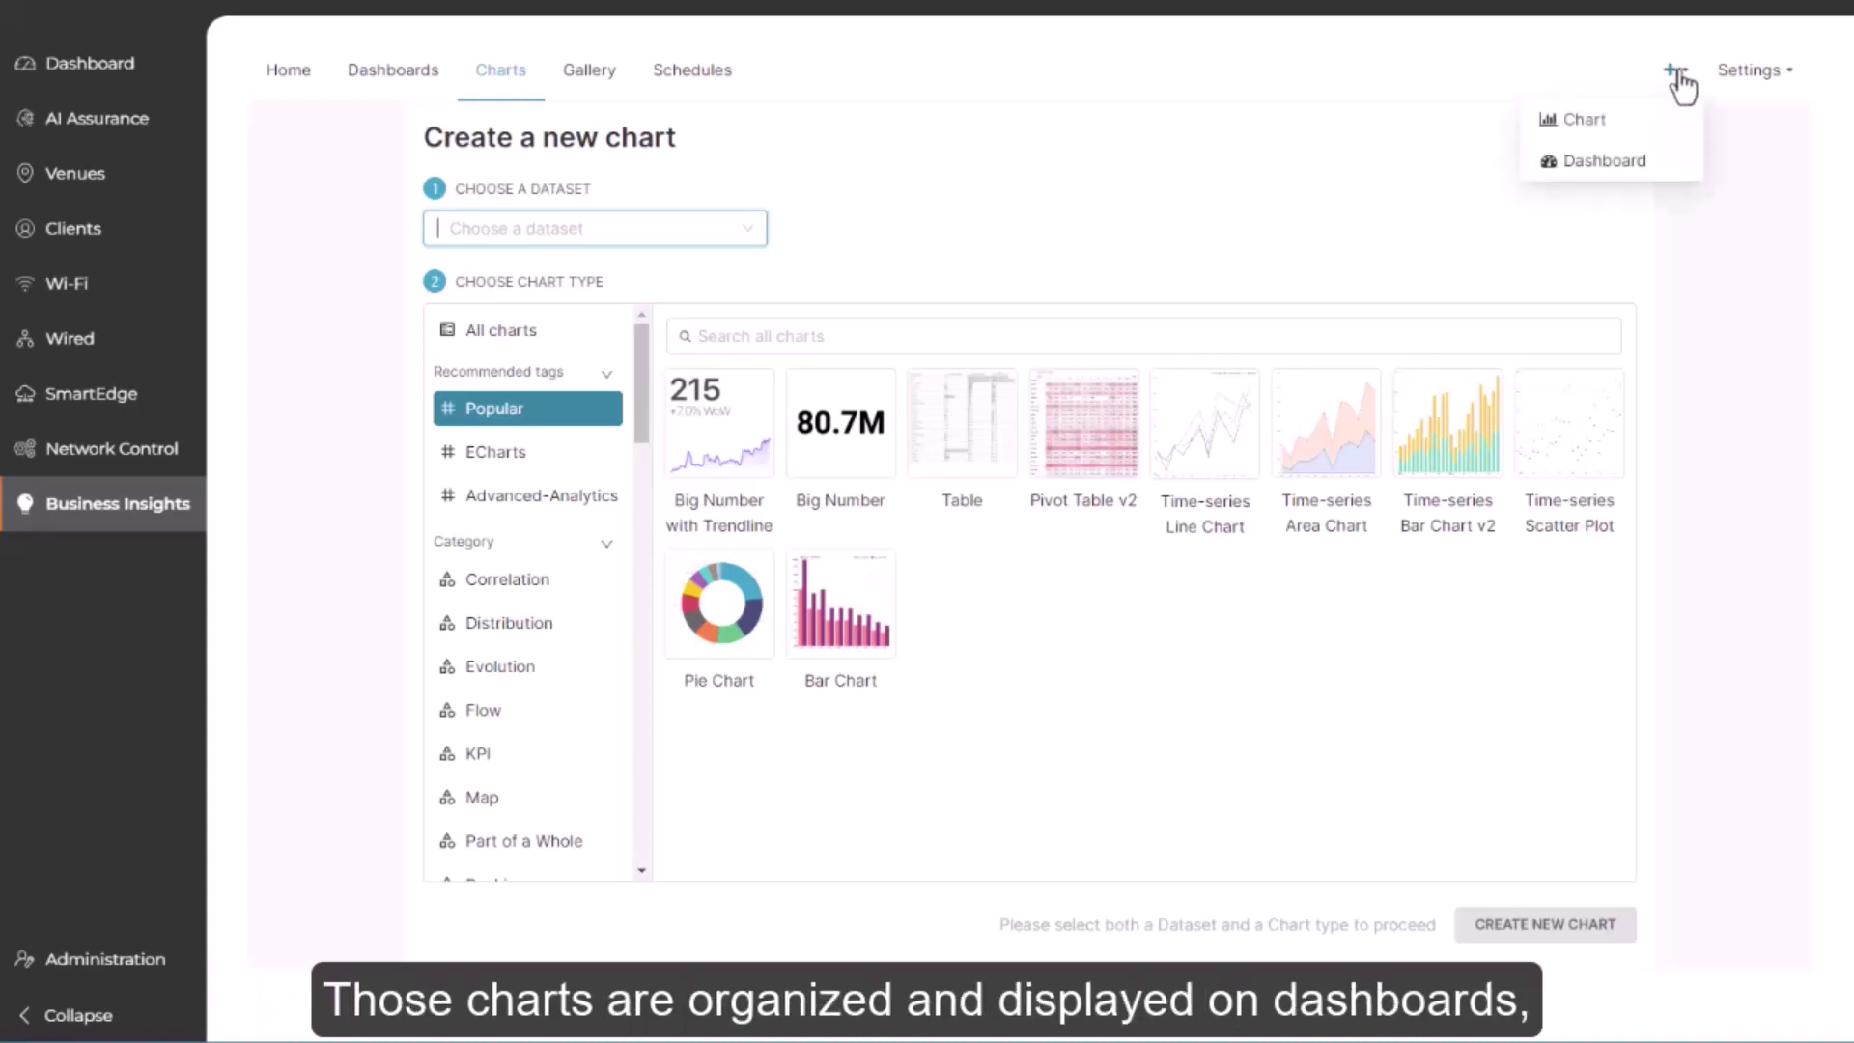
pyautogui.click(1634, 178)
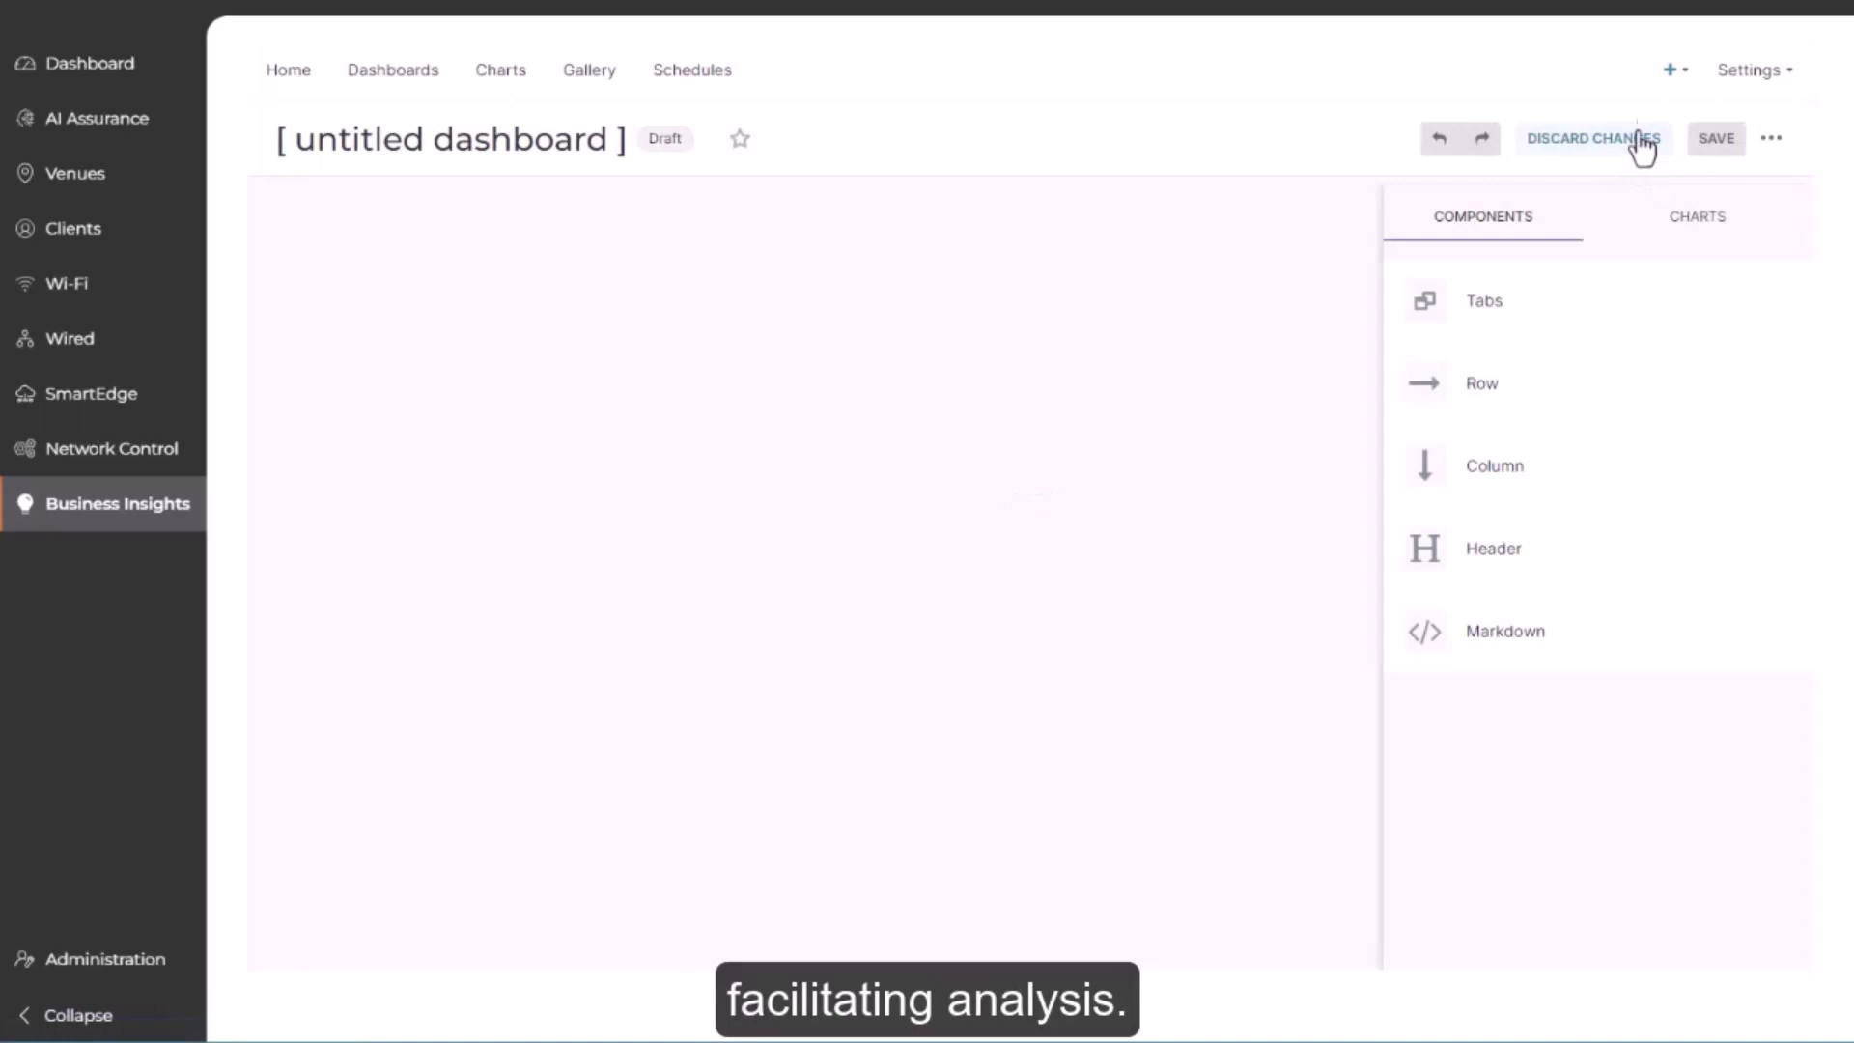
# Filter charts by 'AP' and add Total APs, Traffic Over Time and Top AP Software Versions
pyautogui.click(1469, 288)
pyautogui.write('AP')
pyautogui.scroll(-3, 1465, 397)
pyautogui.moveTo(1464, 397); pyautogui.dragTo(454, 434)
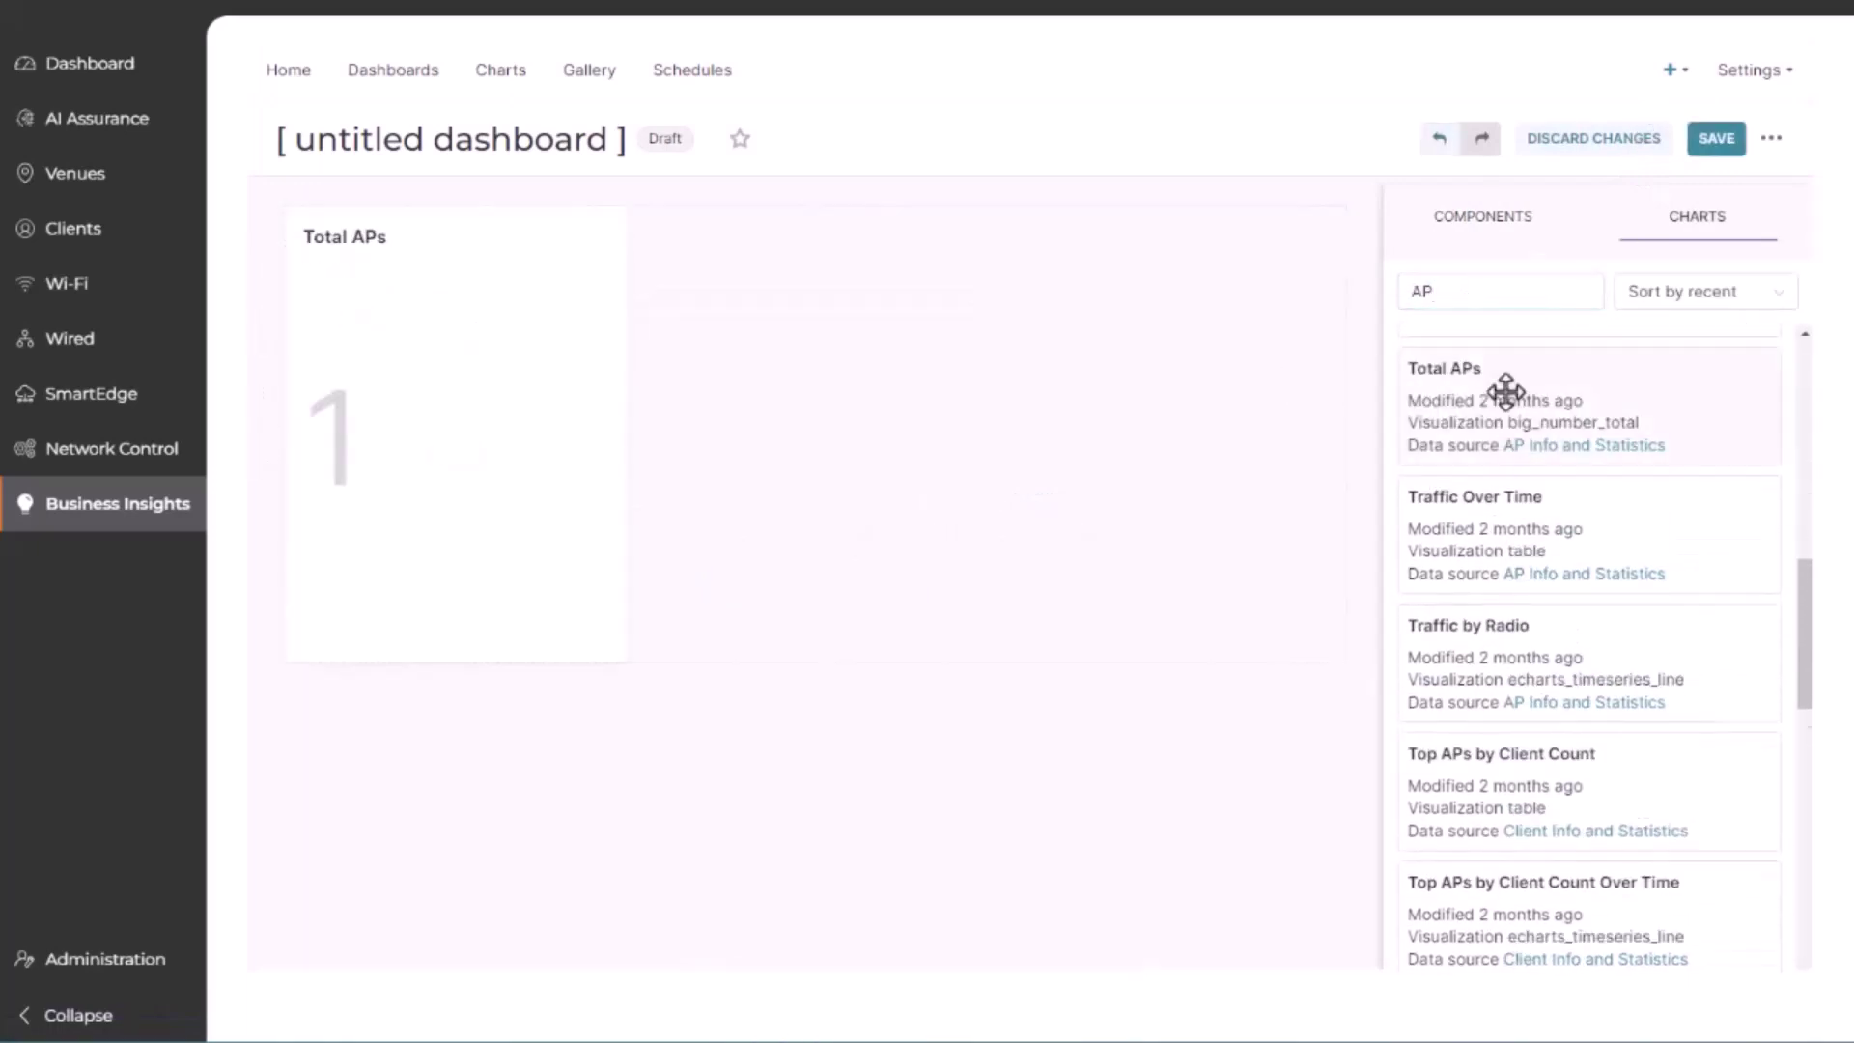
pyautogui.moveTo(1497, 487); pyautogui.dragTo(816, 434)
pyautogui.scroll(-1, 1492, 482)
pyautogui.scroll(-3, 1491, 482)
pyautogui.moveTo(1492, 582); pyautogui.dragTo(1120, 435)
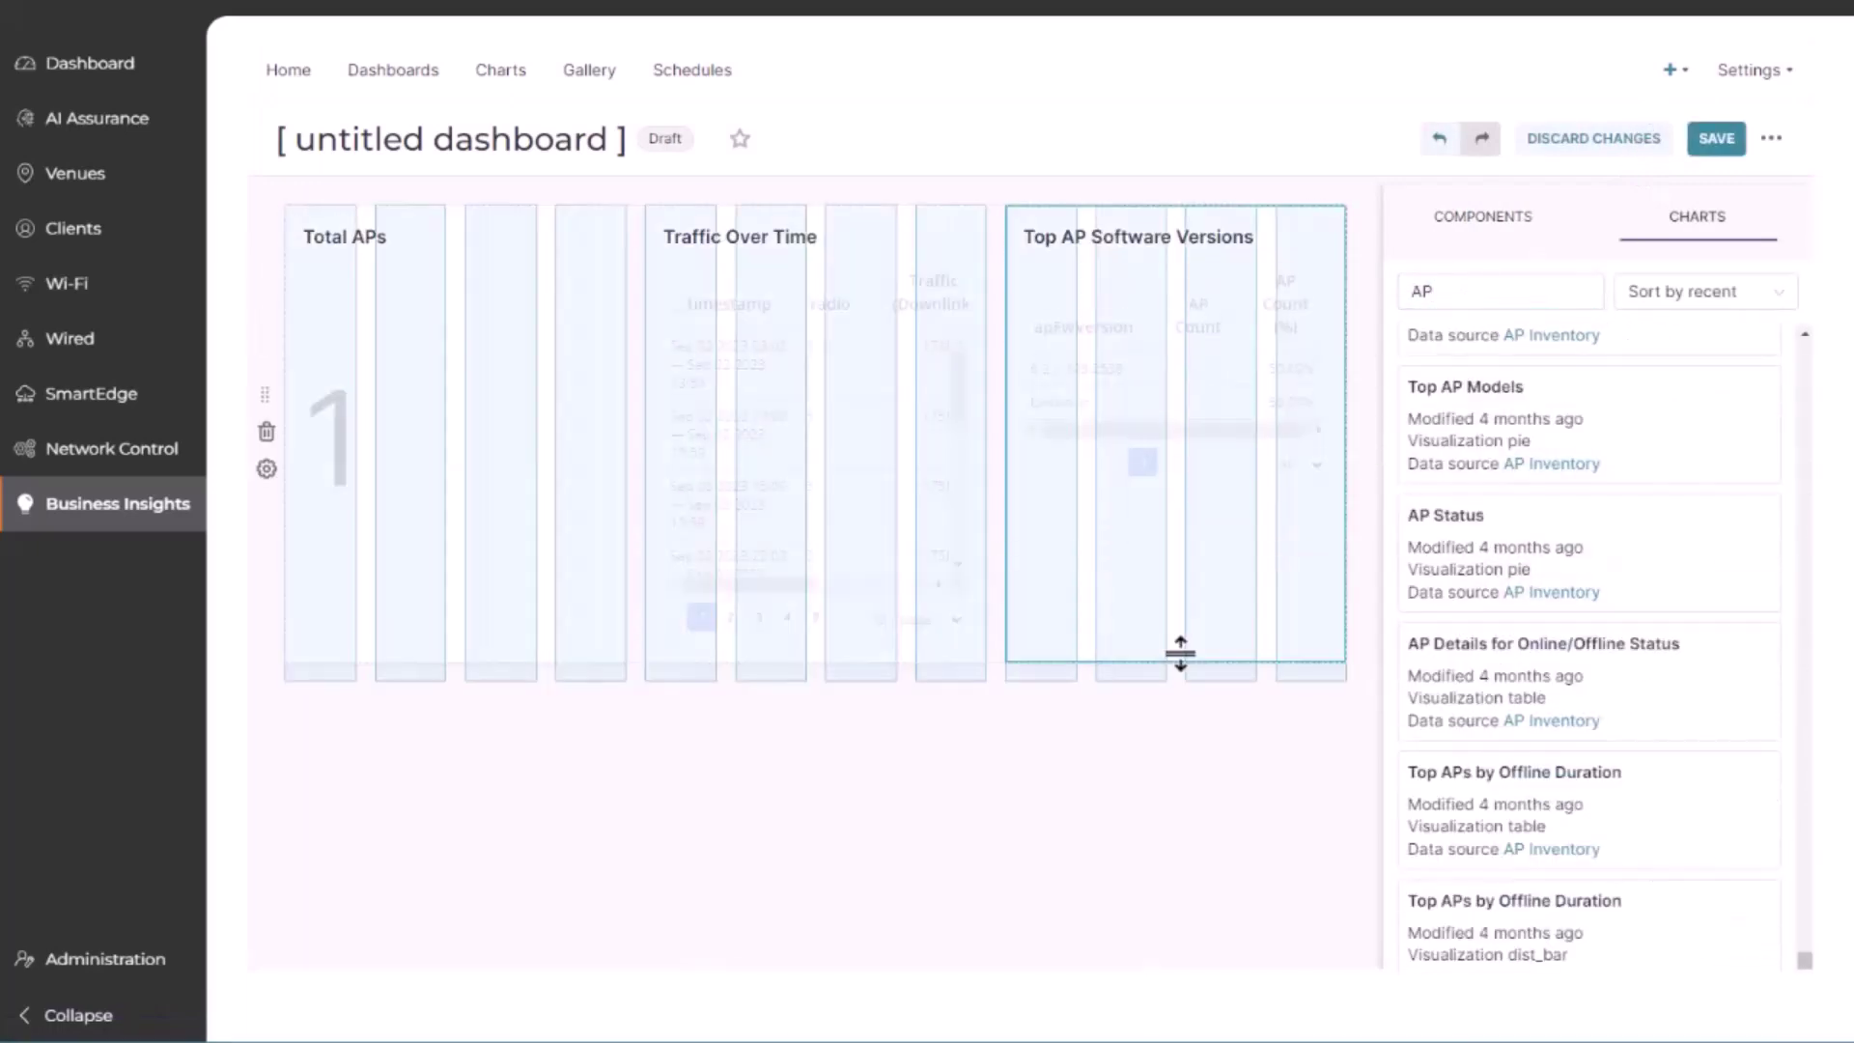
# Resize the charts to matching heights, title the dashboard 'AP info' and save it
pyautogui.moveTo(810, 663); pyautogui.dragTo(810, 533)
pyautogui.moveTo(492, 676); pyautogui.dragTo(492, 531)
pyautogui.click(430, 147)
pyautogui.tripleClick(431, 147)
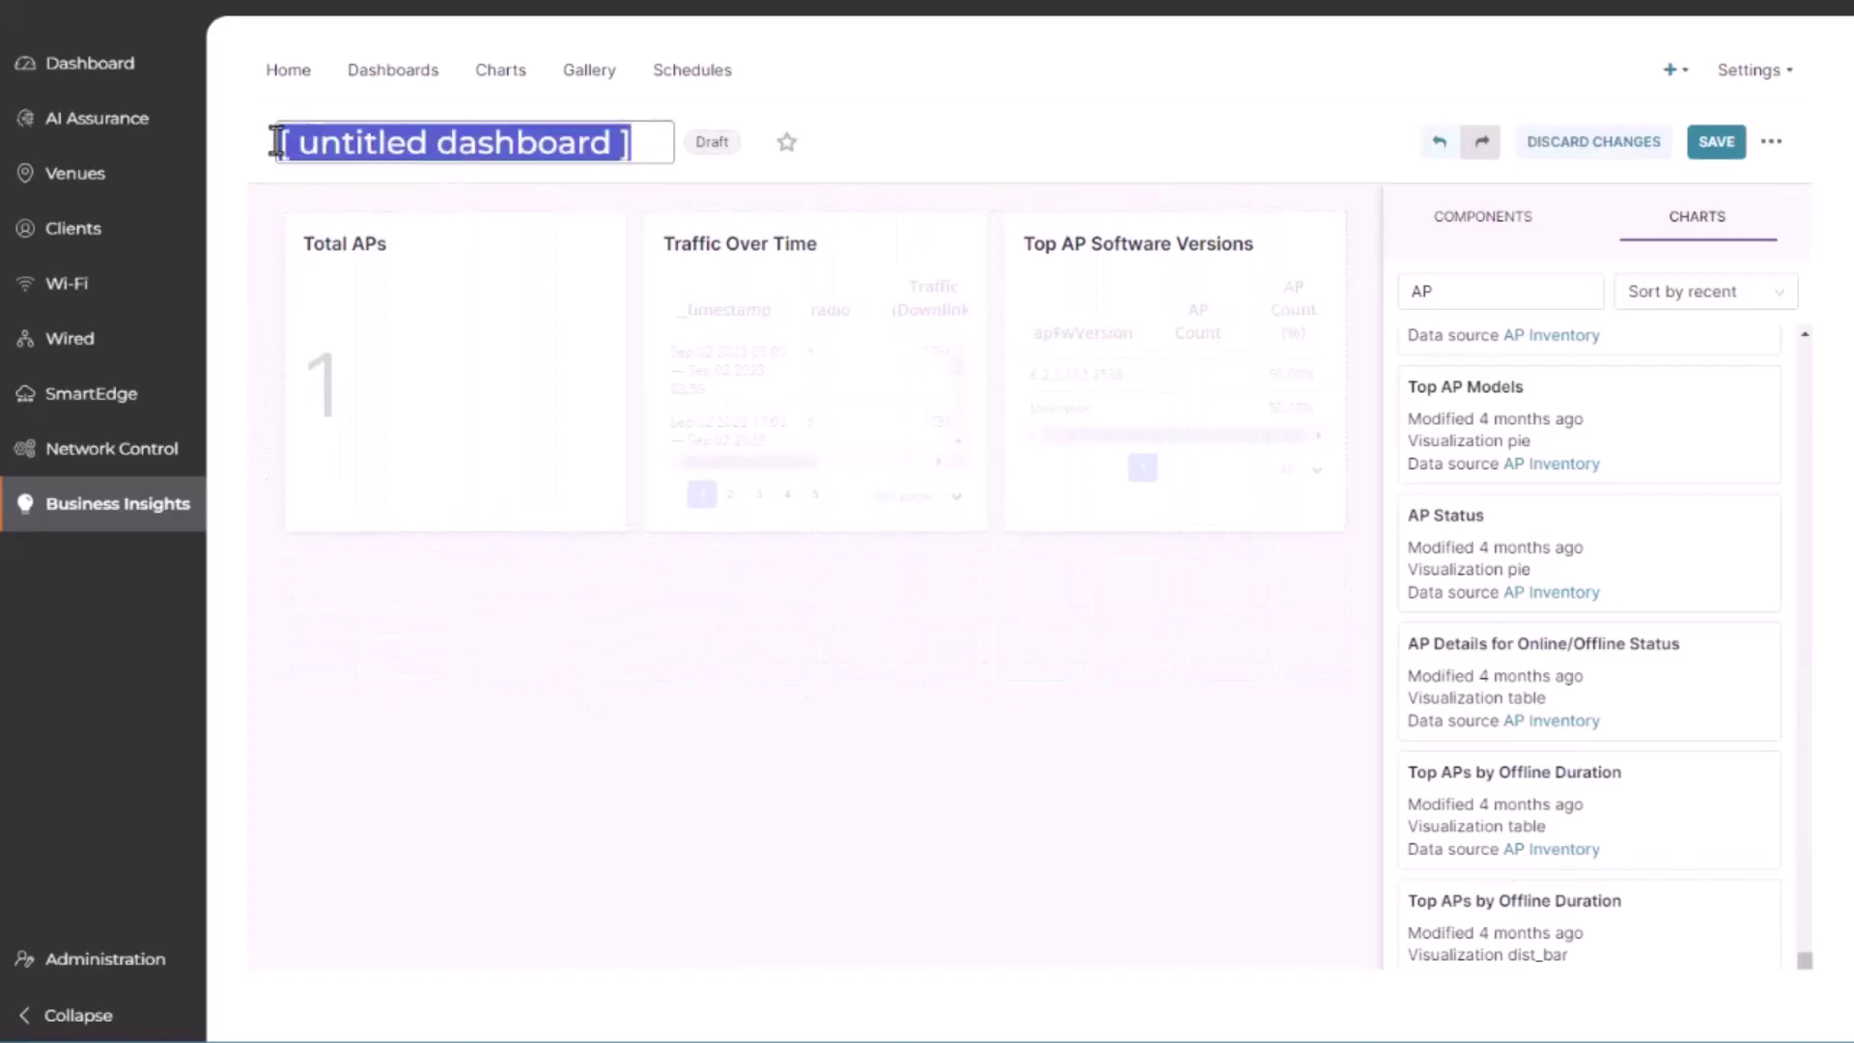
pyautogui.write('AP info')
pyautogui.click(1717, 145)
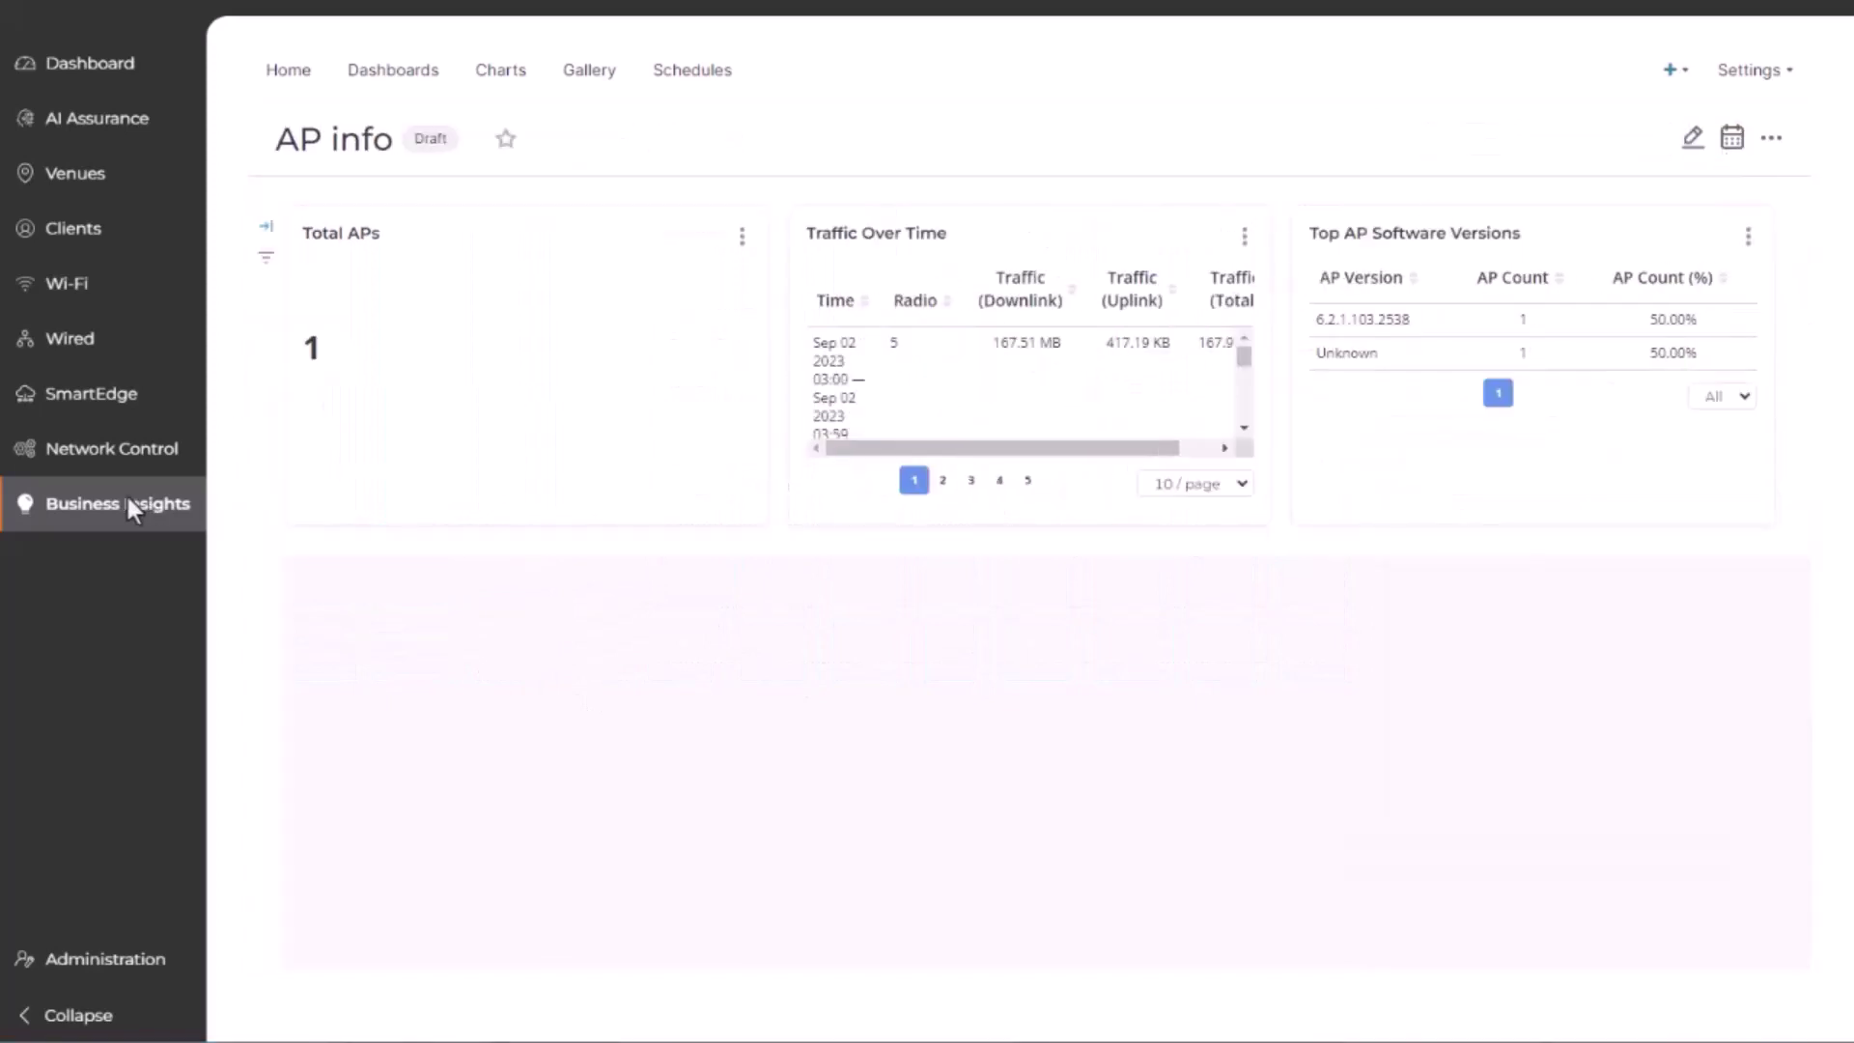
# View the Access Points report from Business Insights Reports and scroll through it
pyautogui.moveTo(130, 507)
pyautogui.click(256, 552)
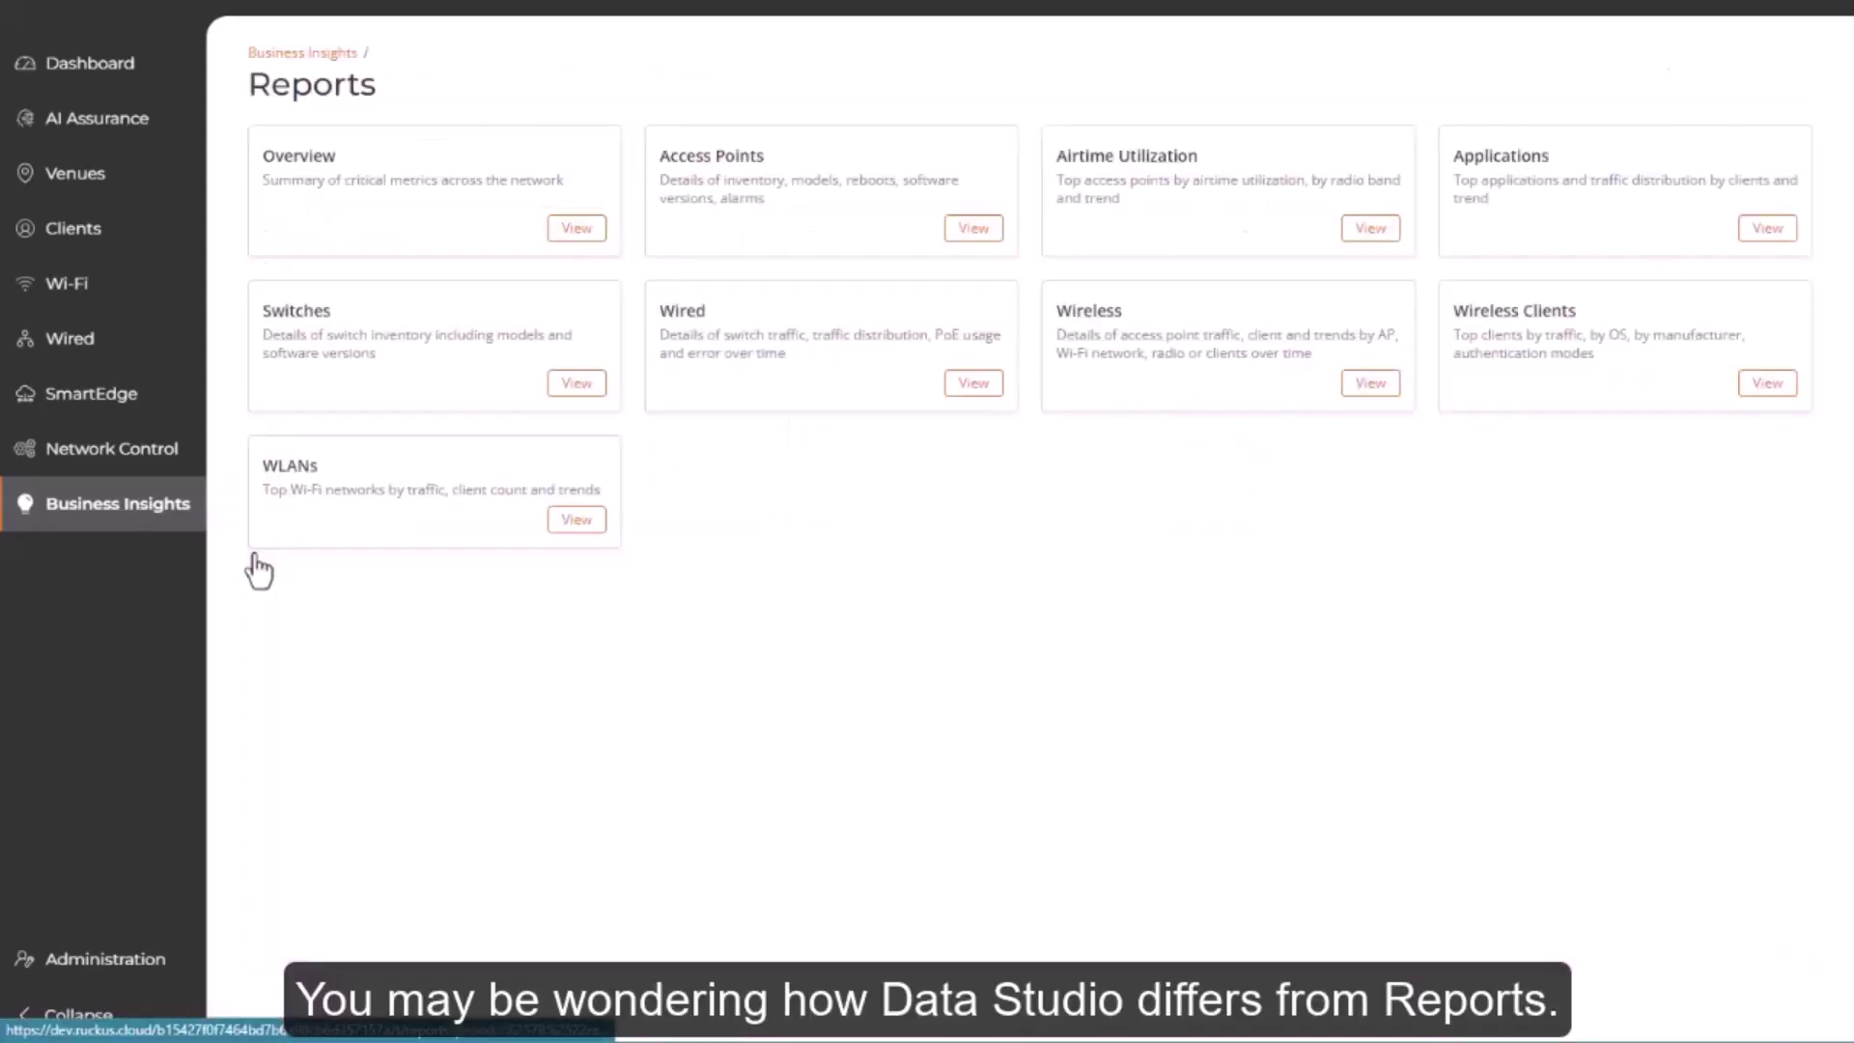
pyautogui.click(974, 230)
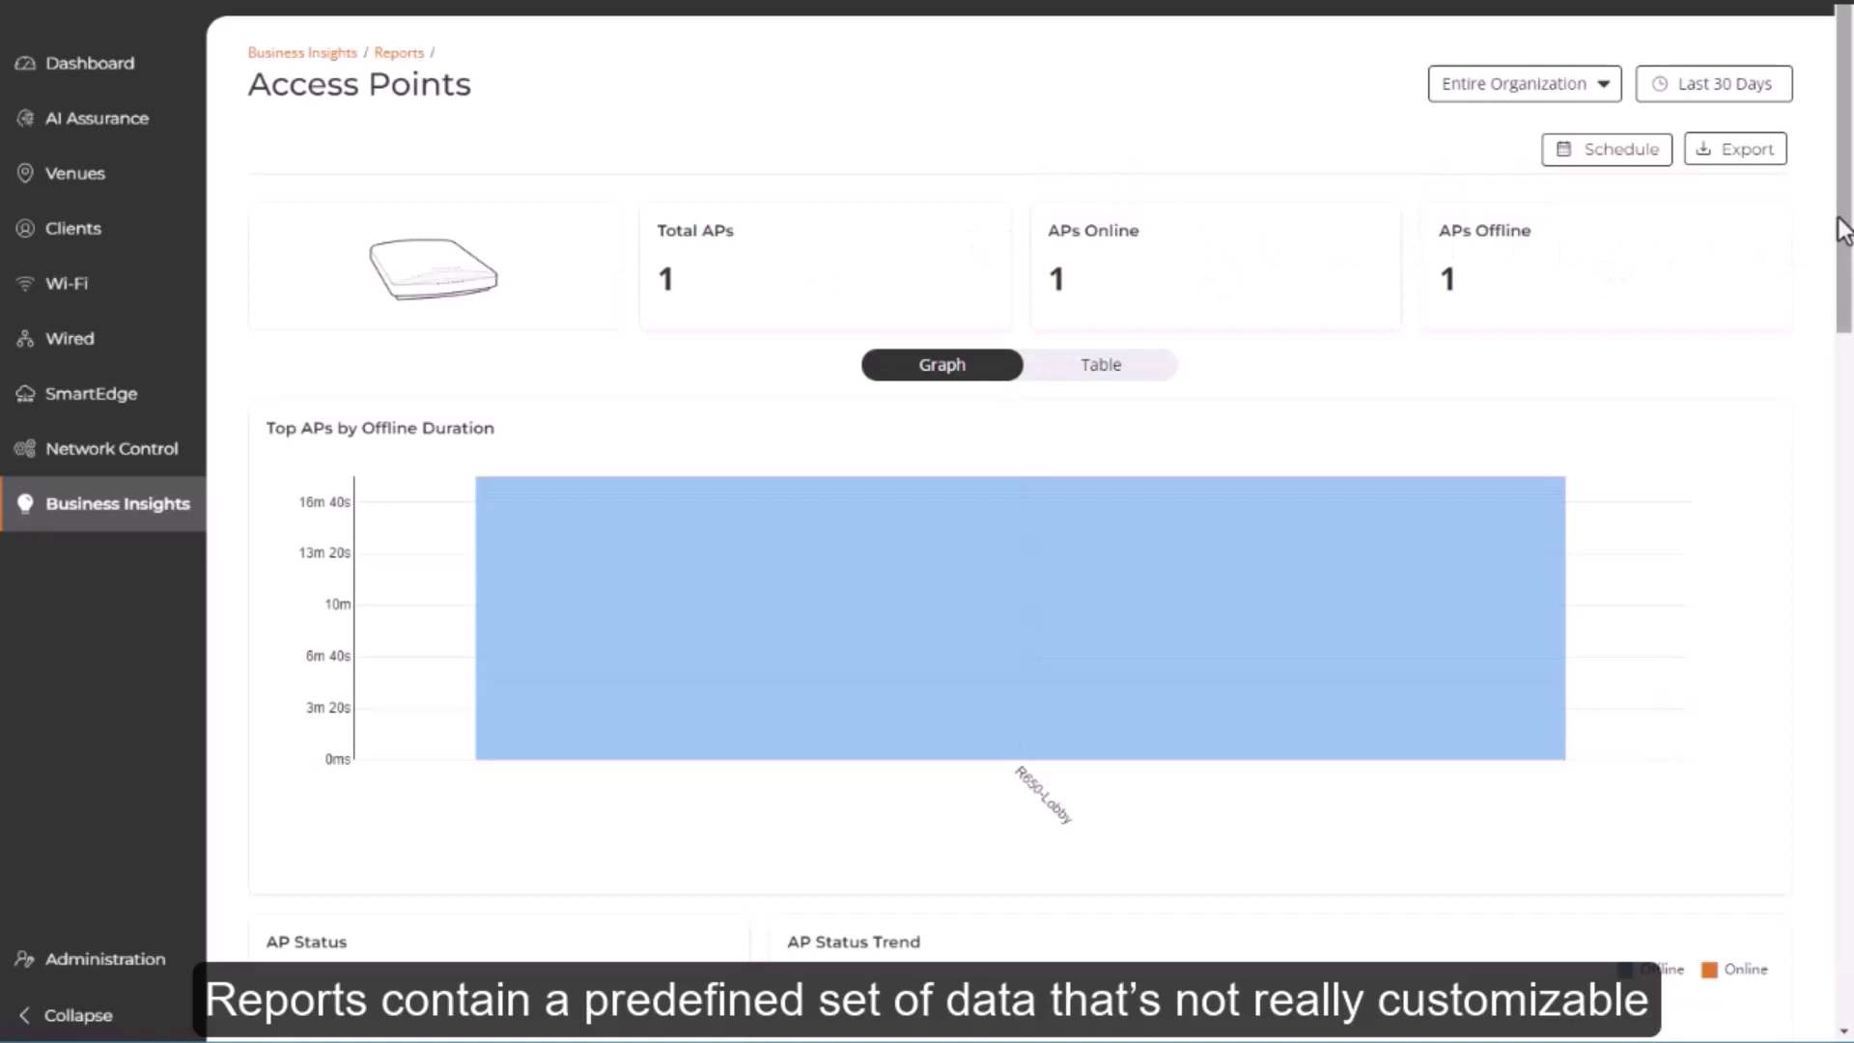
pyautogui.moveTo(1844, 232)
pyautogui.mouseDown()
pyautogui.moveTo(1846, 935)
pyautogui.moveTo(1844, 434)
pyautogui.moveTo(1812, 228)
pyautogui.mouseUp()
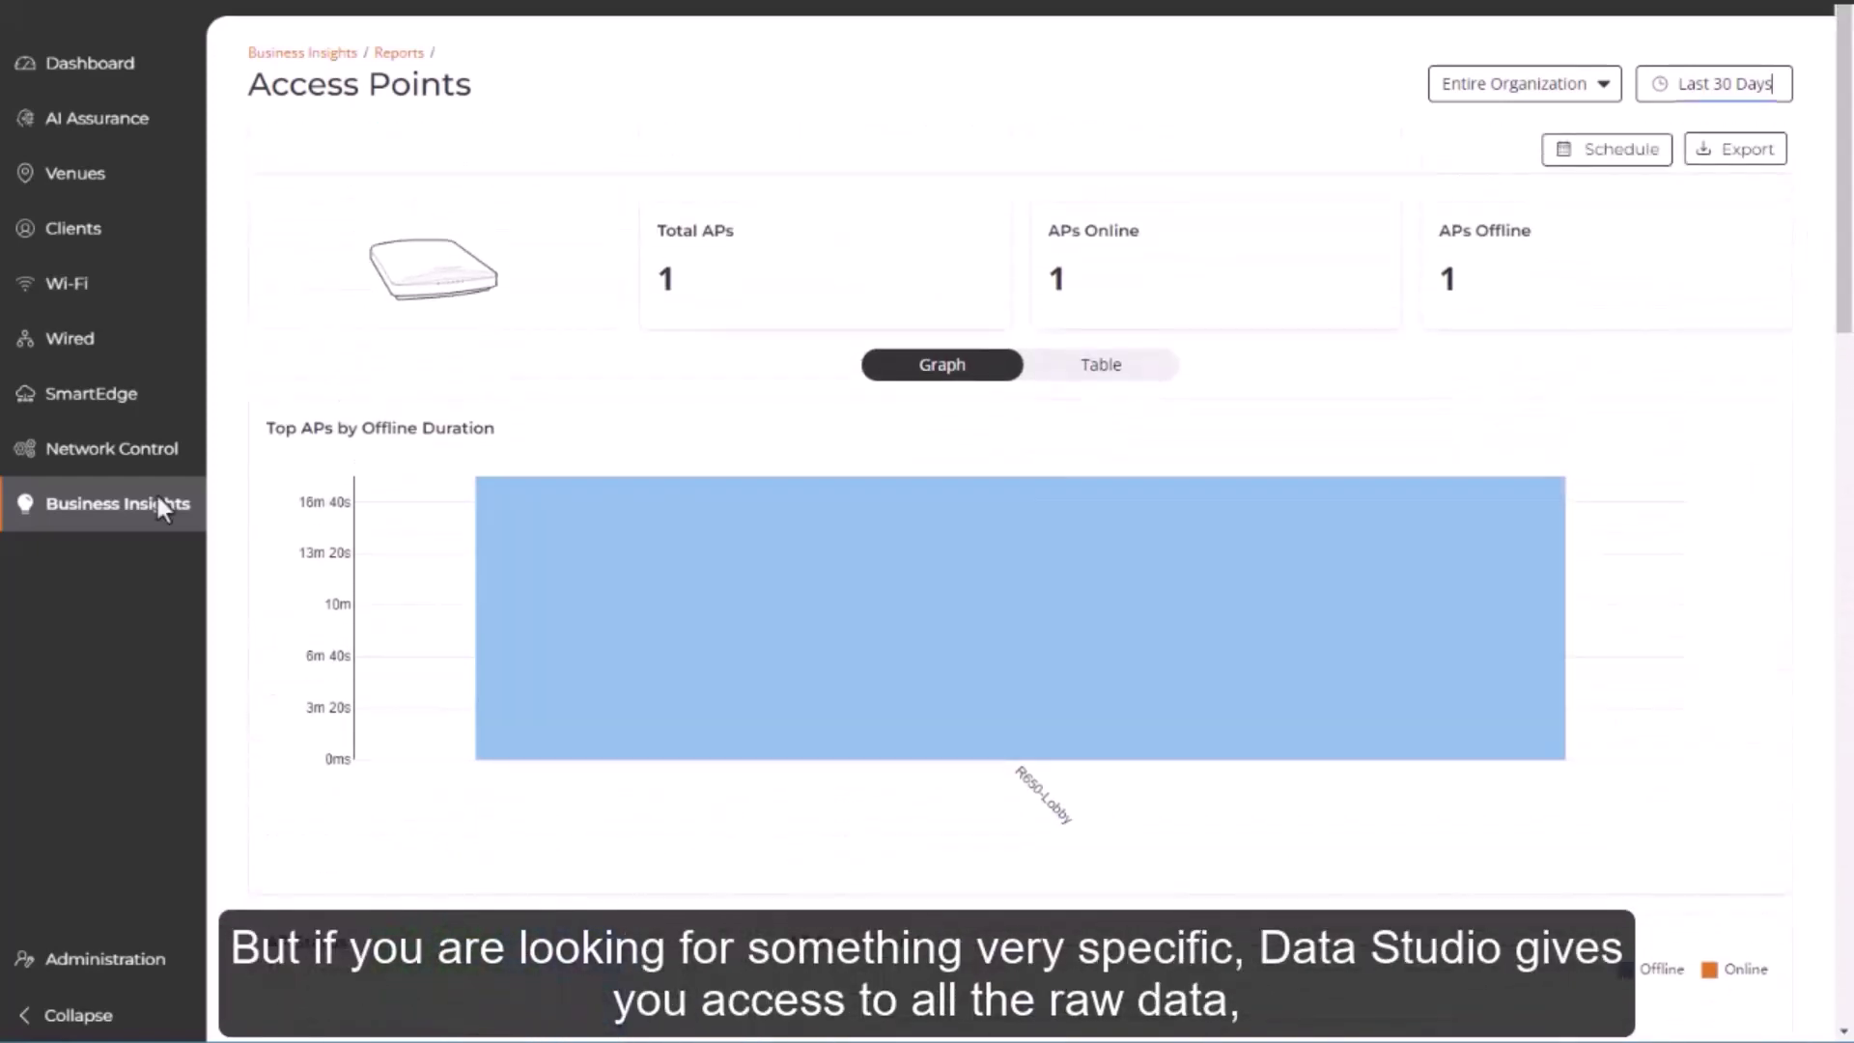
# Open the AP info dashboard from Data Studio in edit mode
pyautogui.moveTo(154, 497)
pyautogui.click(249, 504)
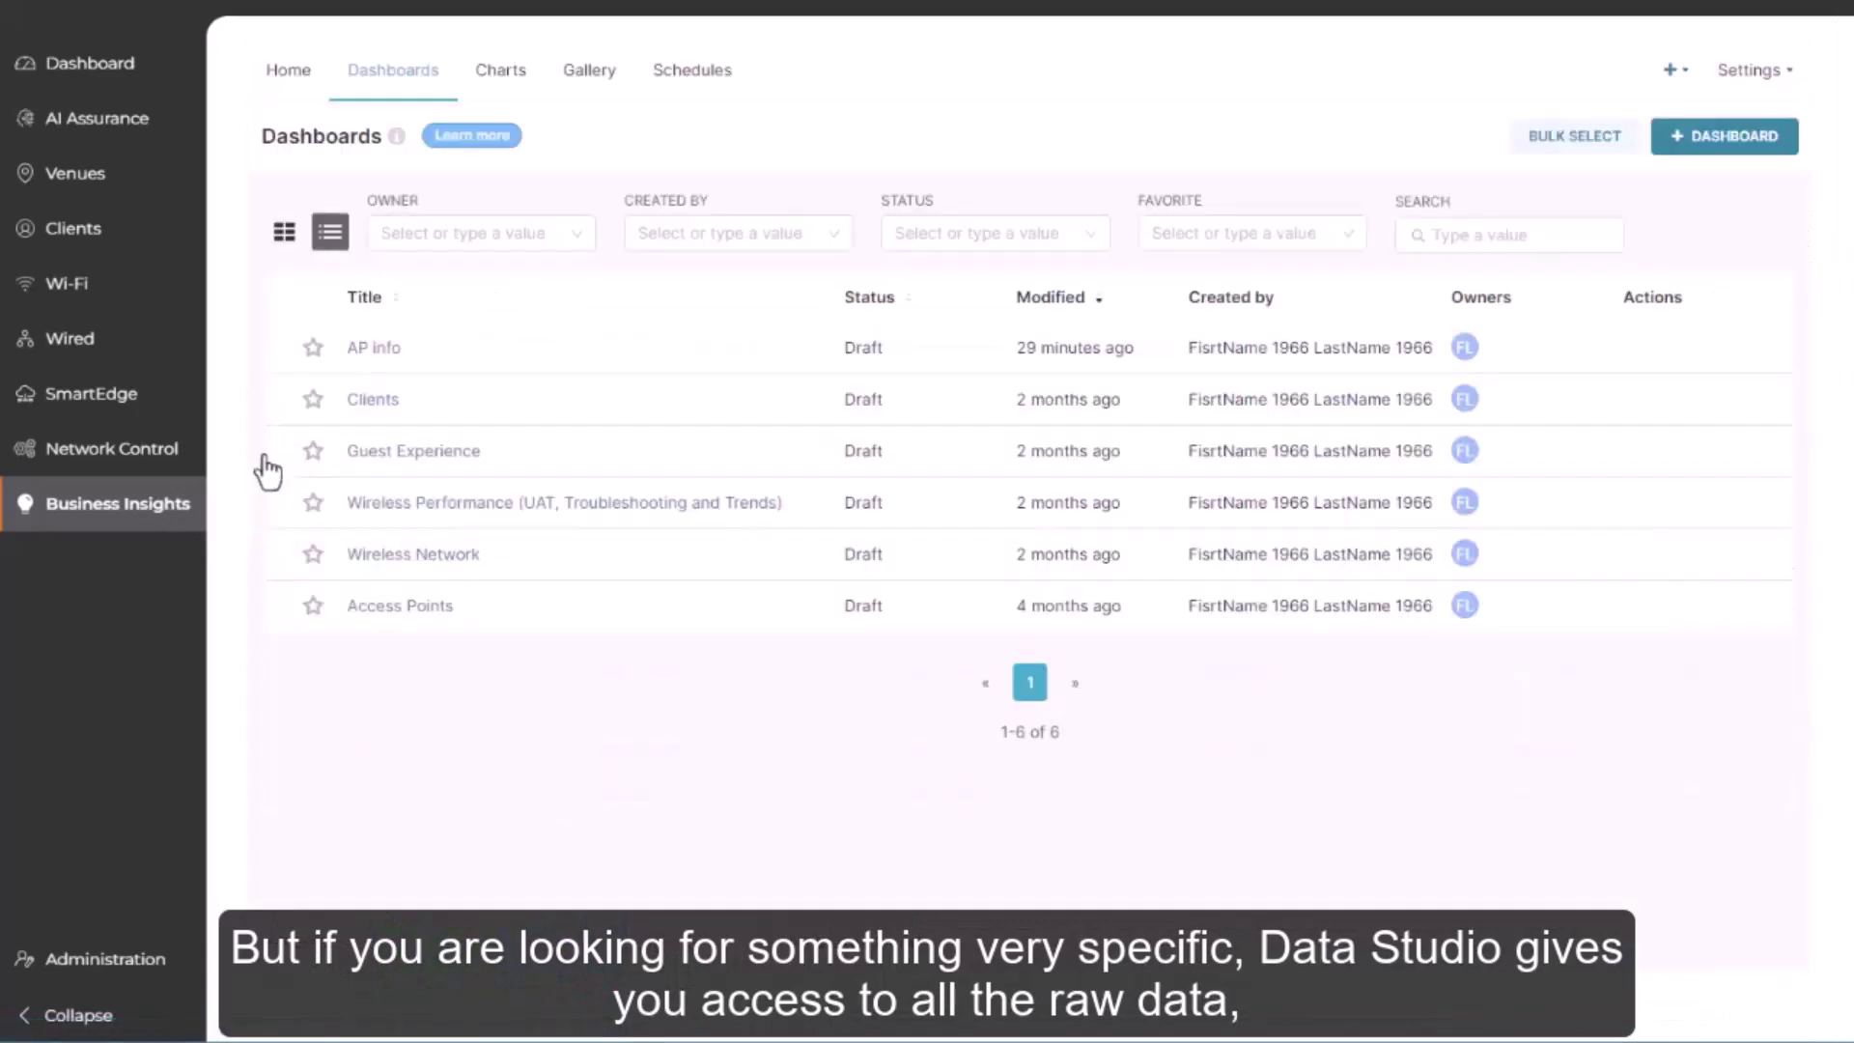
pyautogui.click(367, 364)
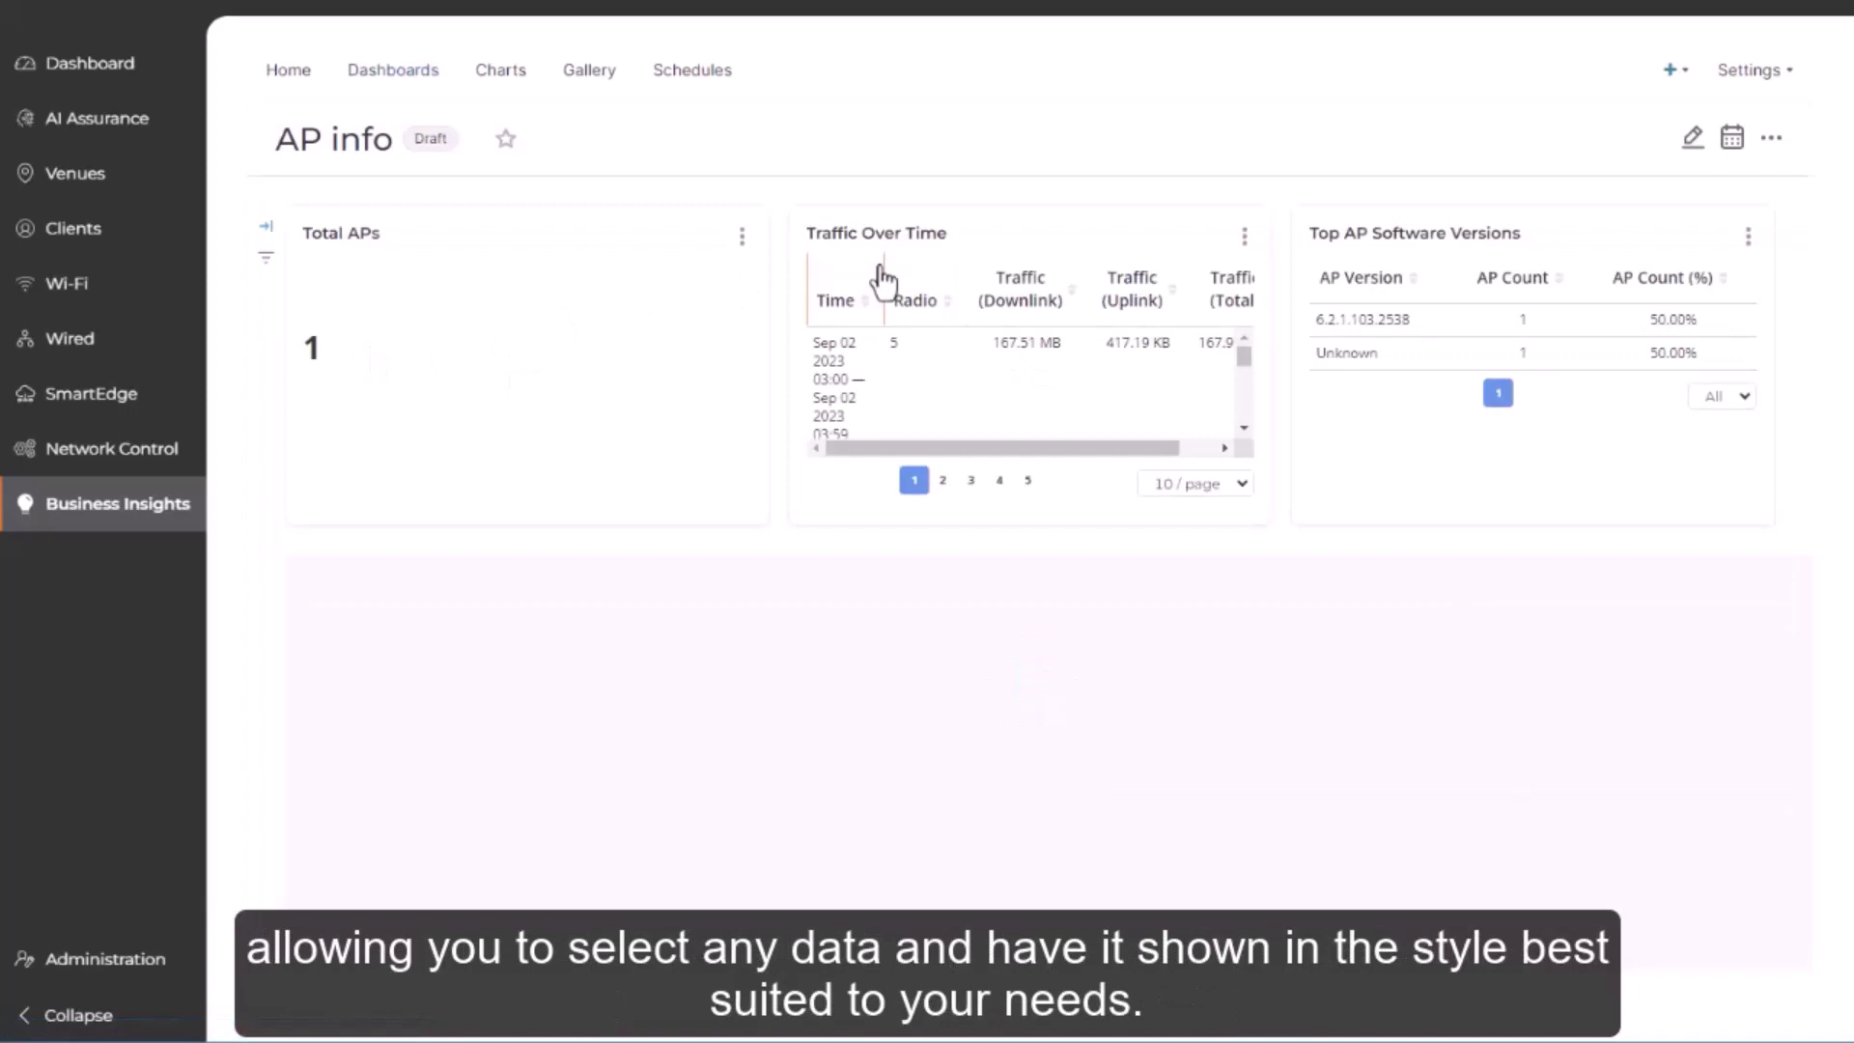
pyautogui.click(1692, 140)
# List the charts available to add, sorted by dataset
pyautogui.click(1697, 230)
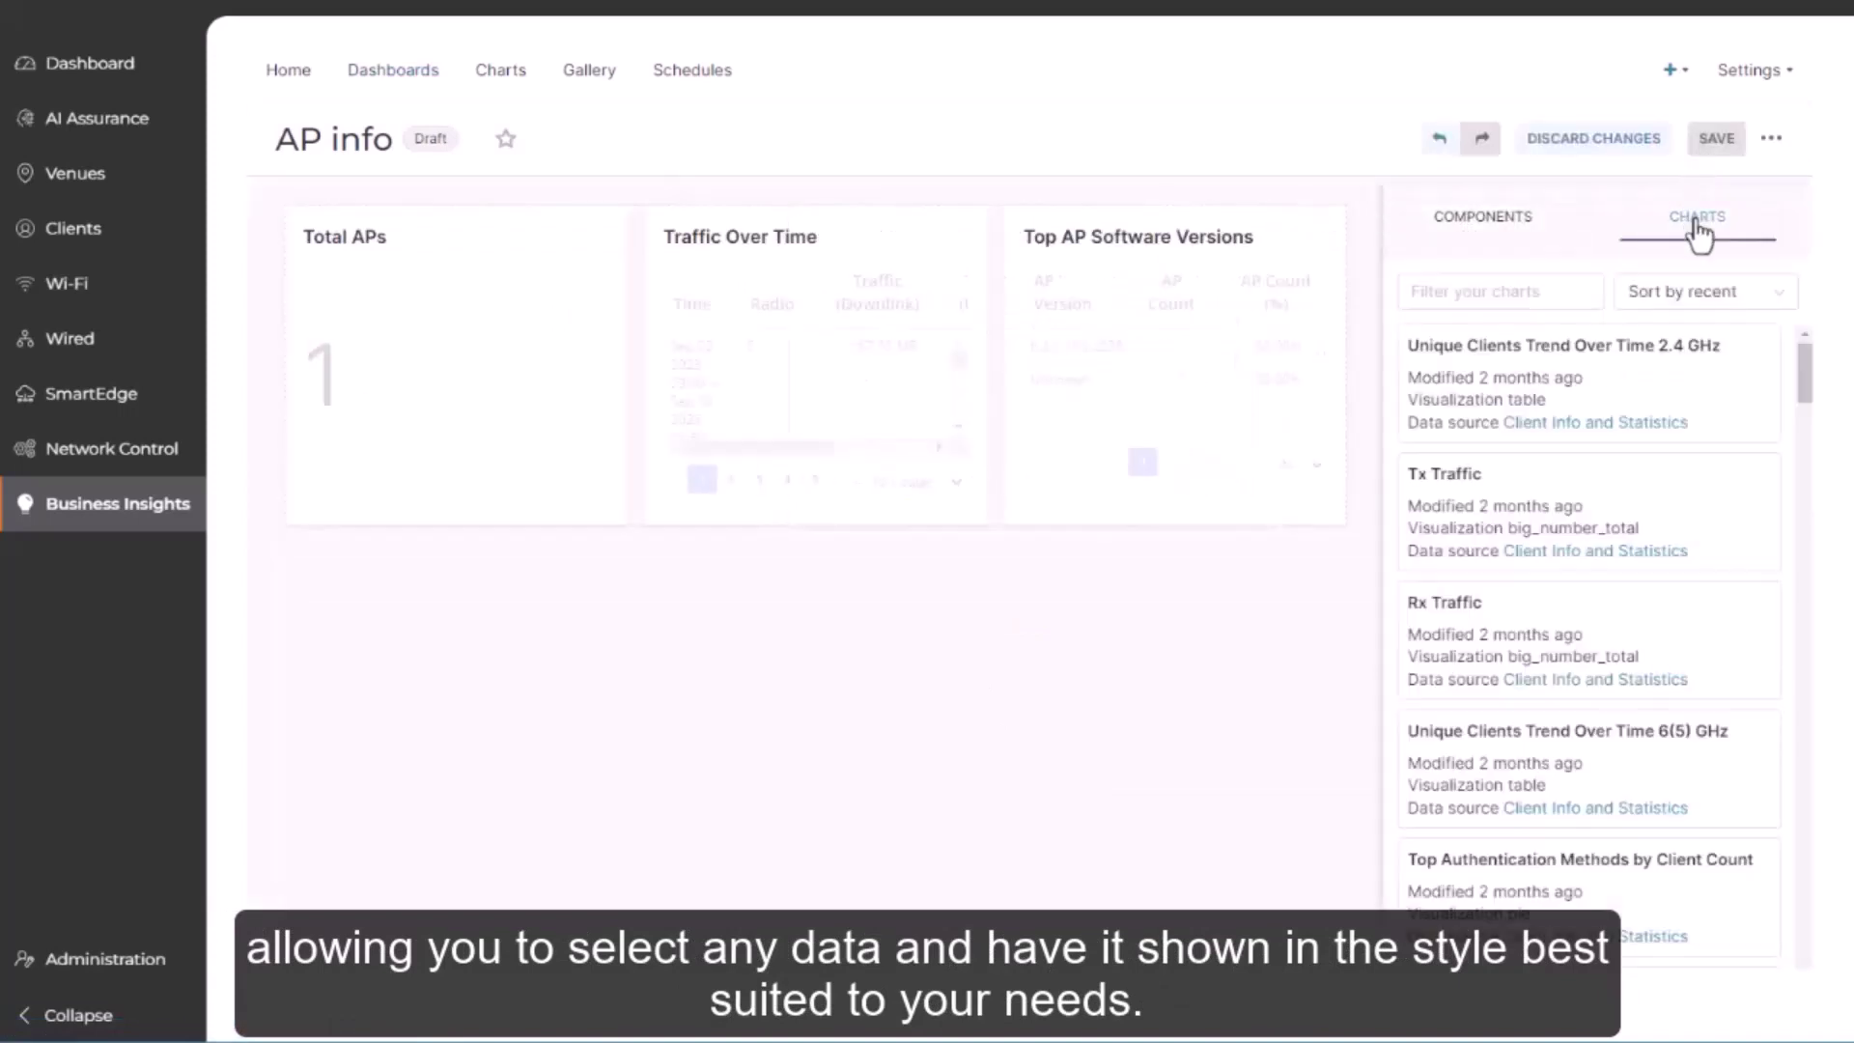
pyautogui.click(1776, 295)
pyautogui.click(1709, 447)
pyautogui.moveTo(1810, 375); pyautogui.dragTo(1800, 929)
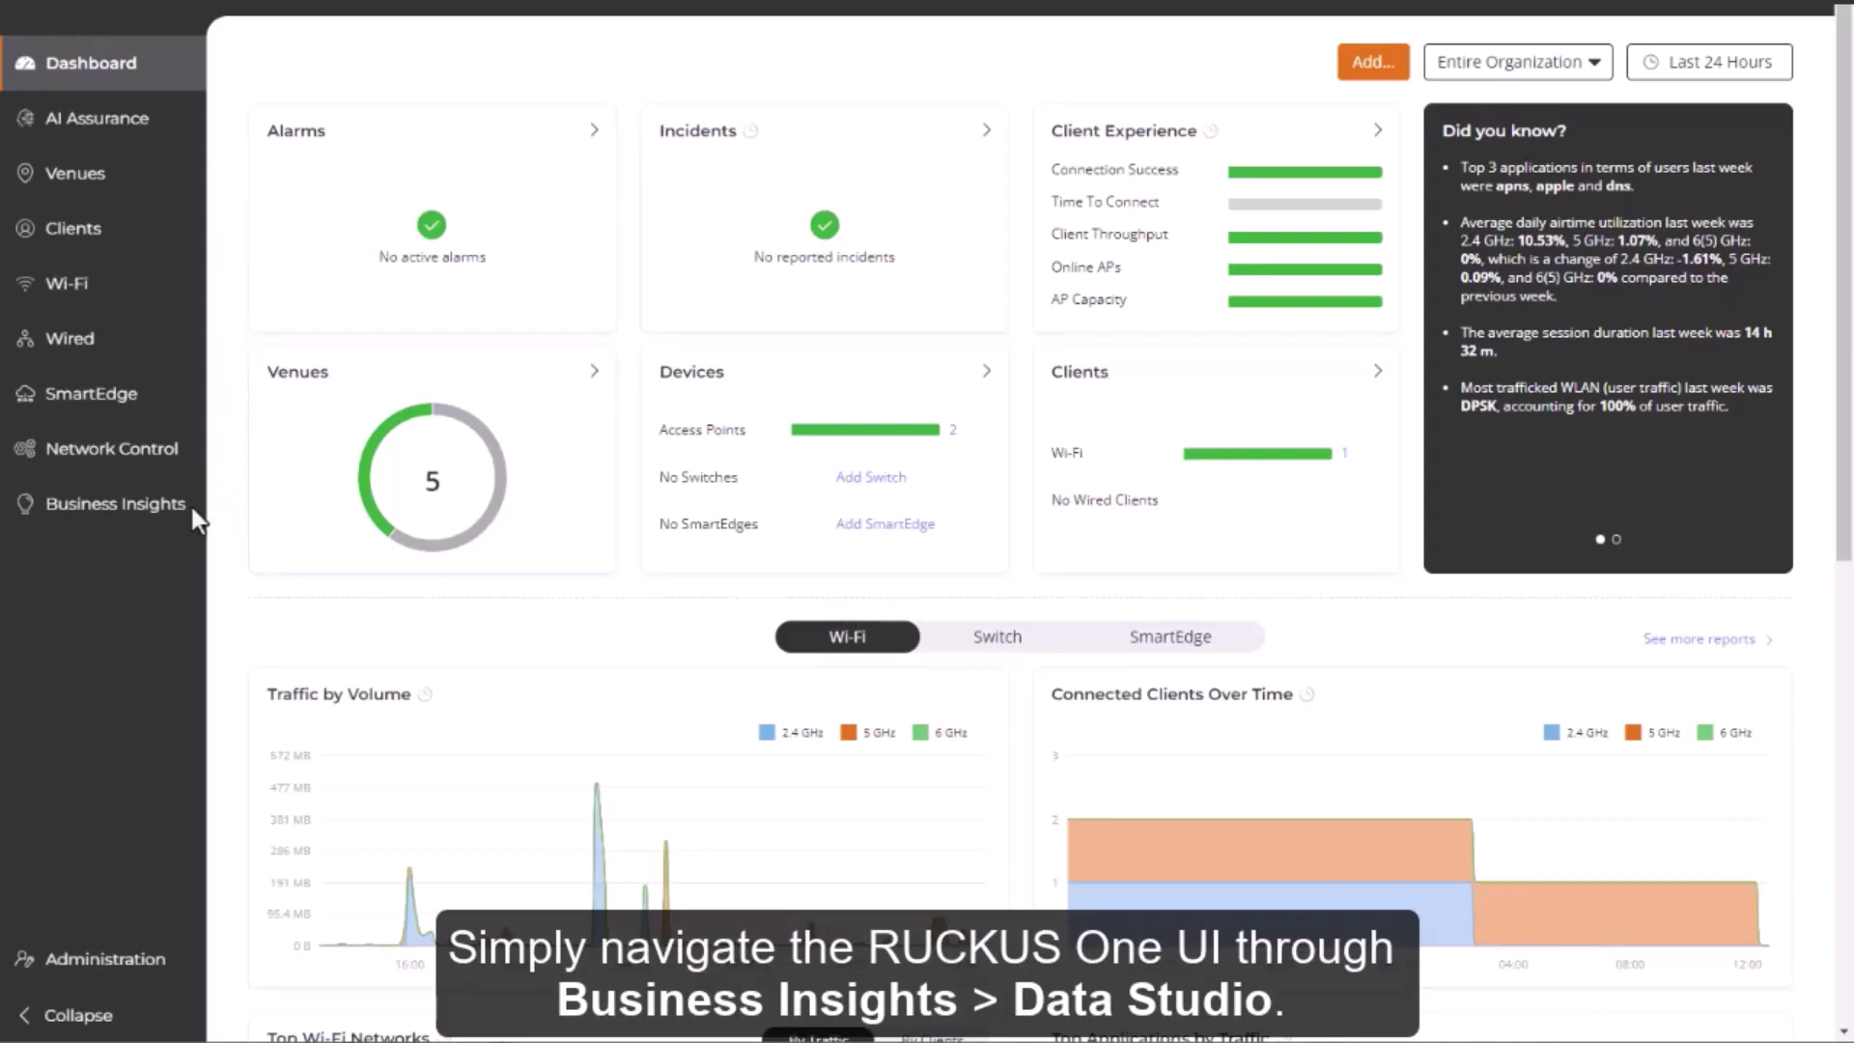
# Return to Data Studio's dashboards and check the + create and Import Dashboards settings menus
pyautogui.moveTo(165, 506)
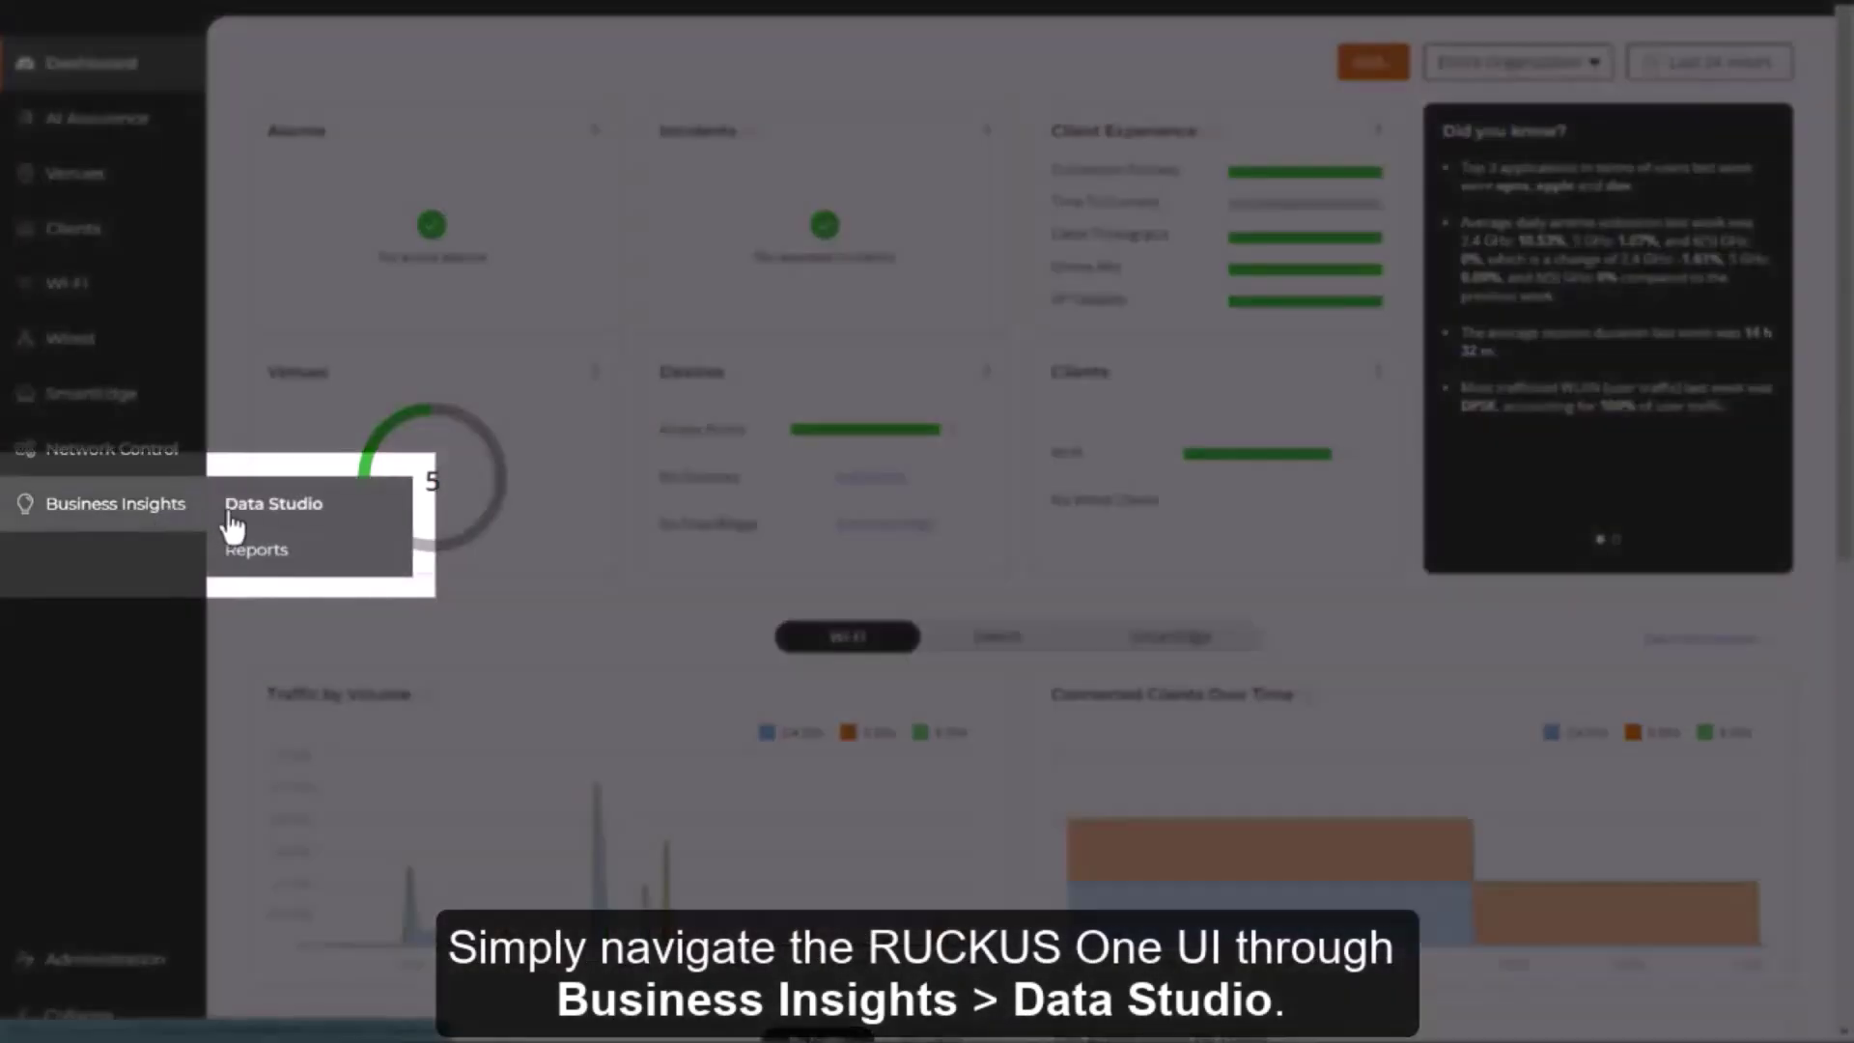
pyautogui.click(228, 515)
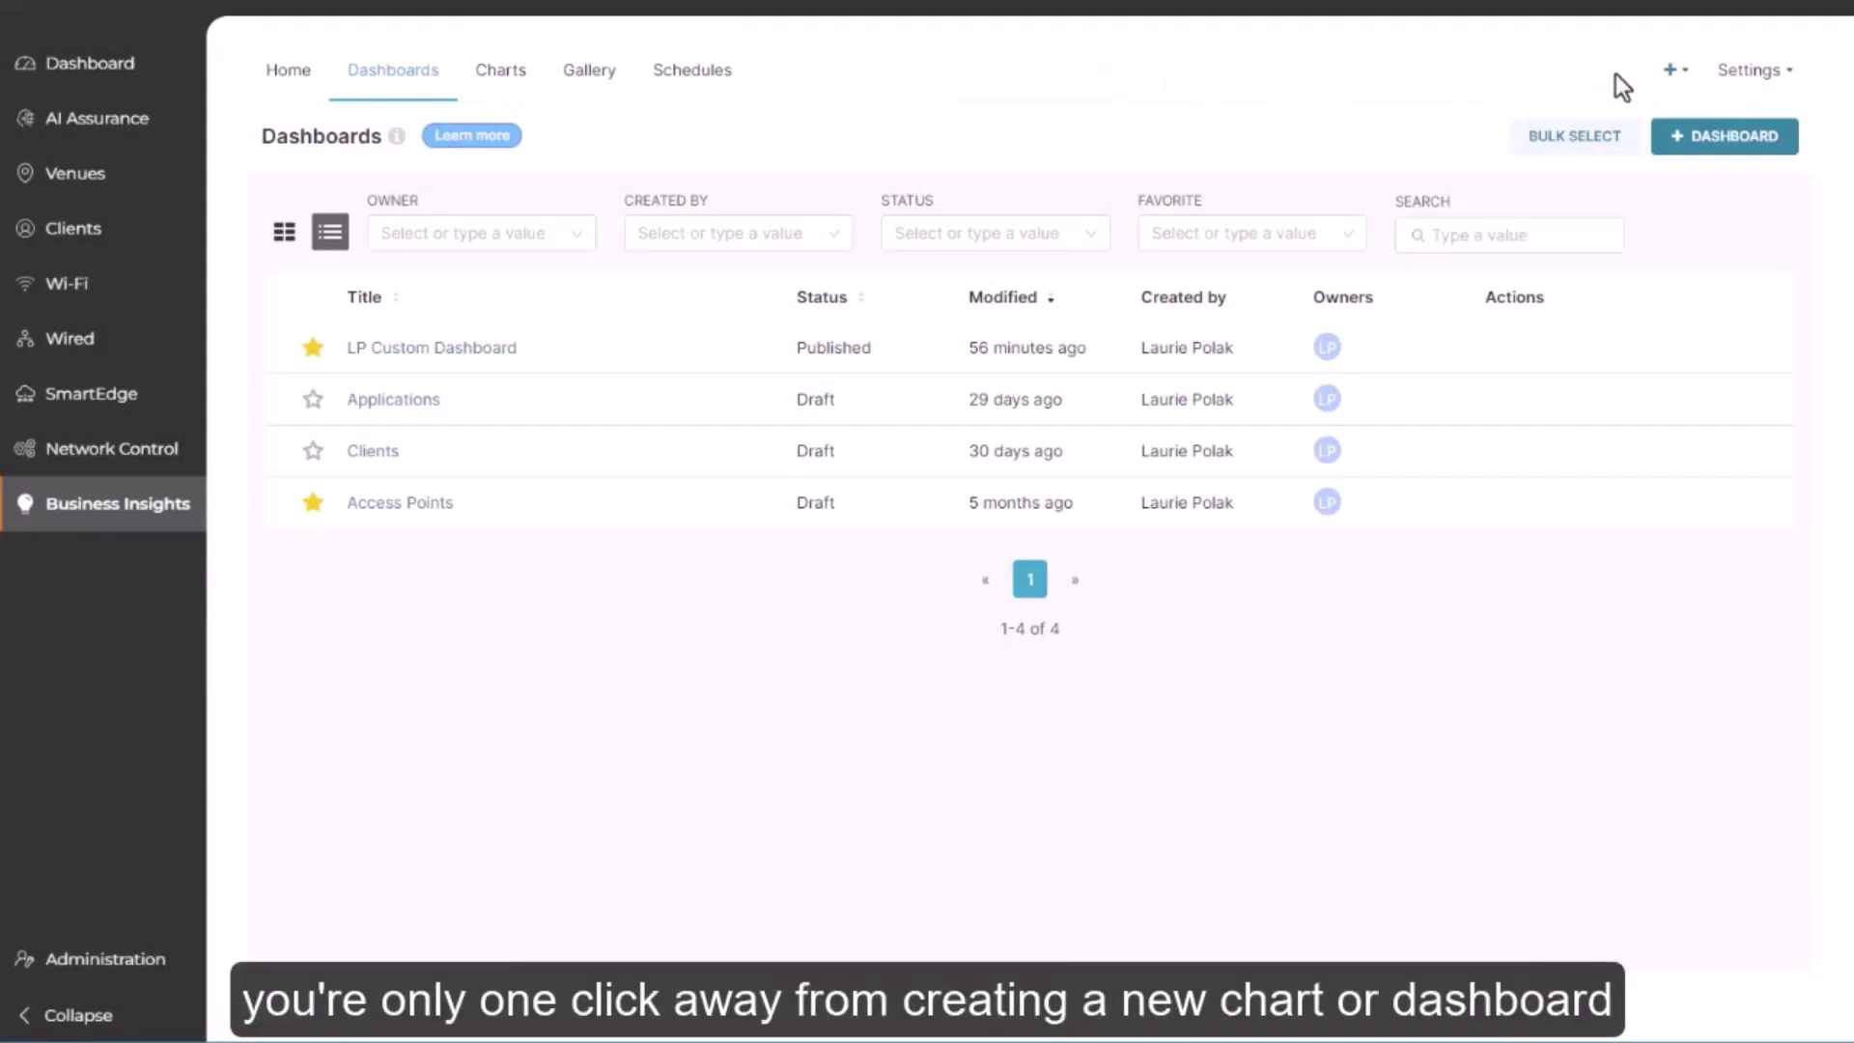
pyautogui.click(1675, 72)
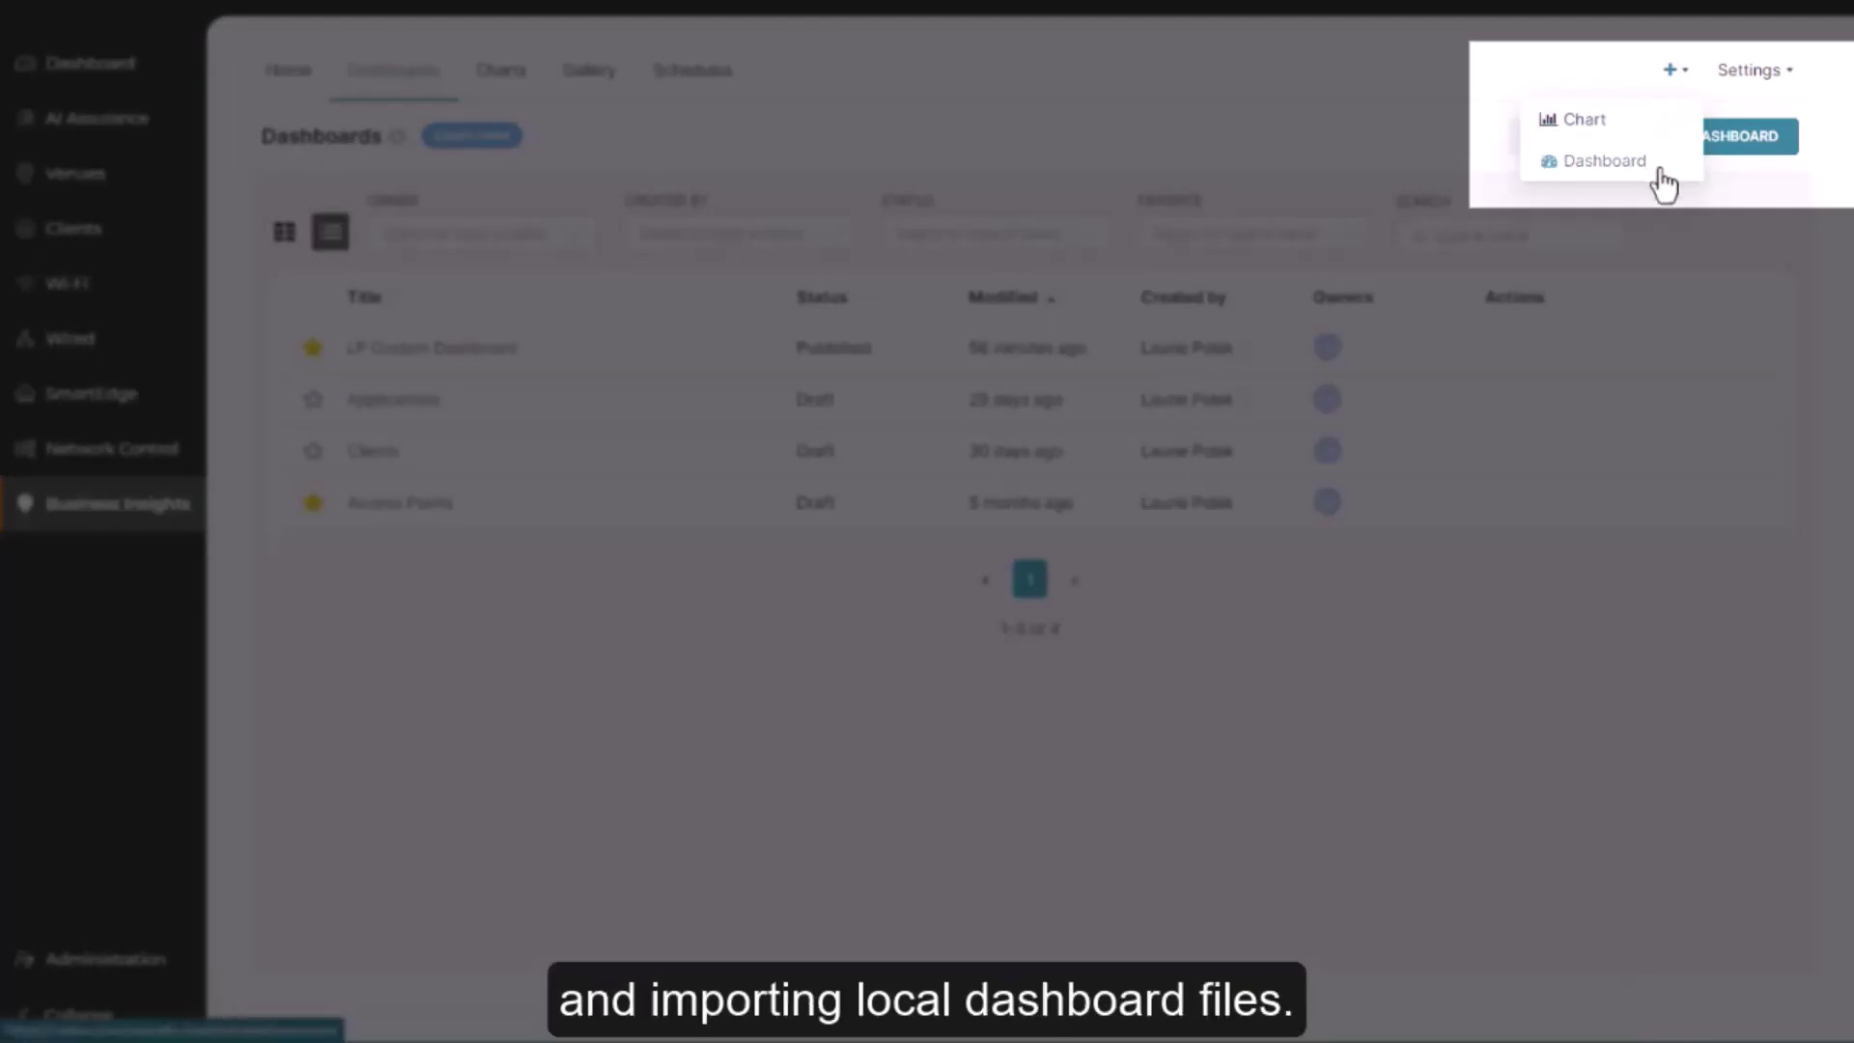
pyautogui.click(1786, 73)
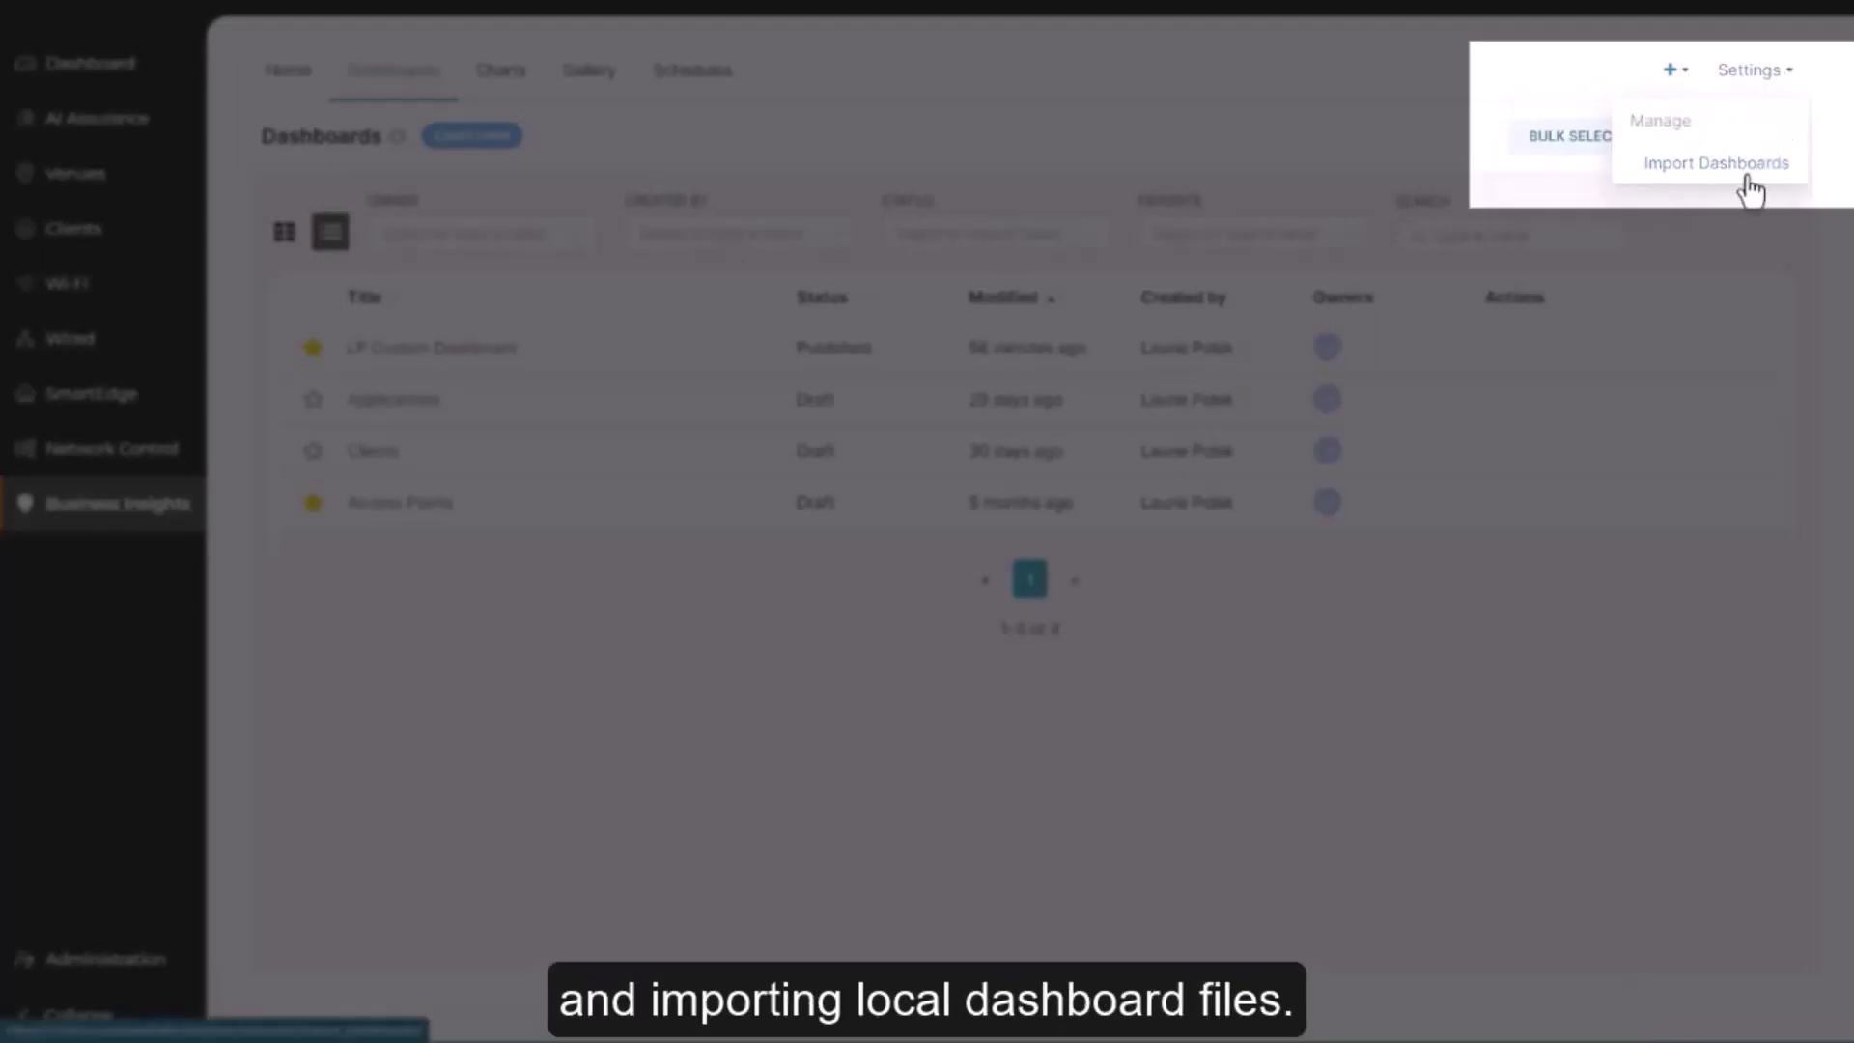
pyautogui.click(1809, 67)
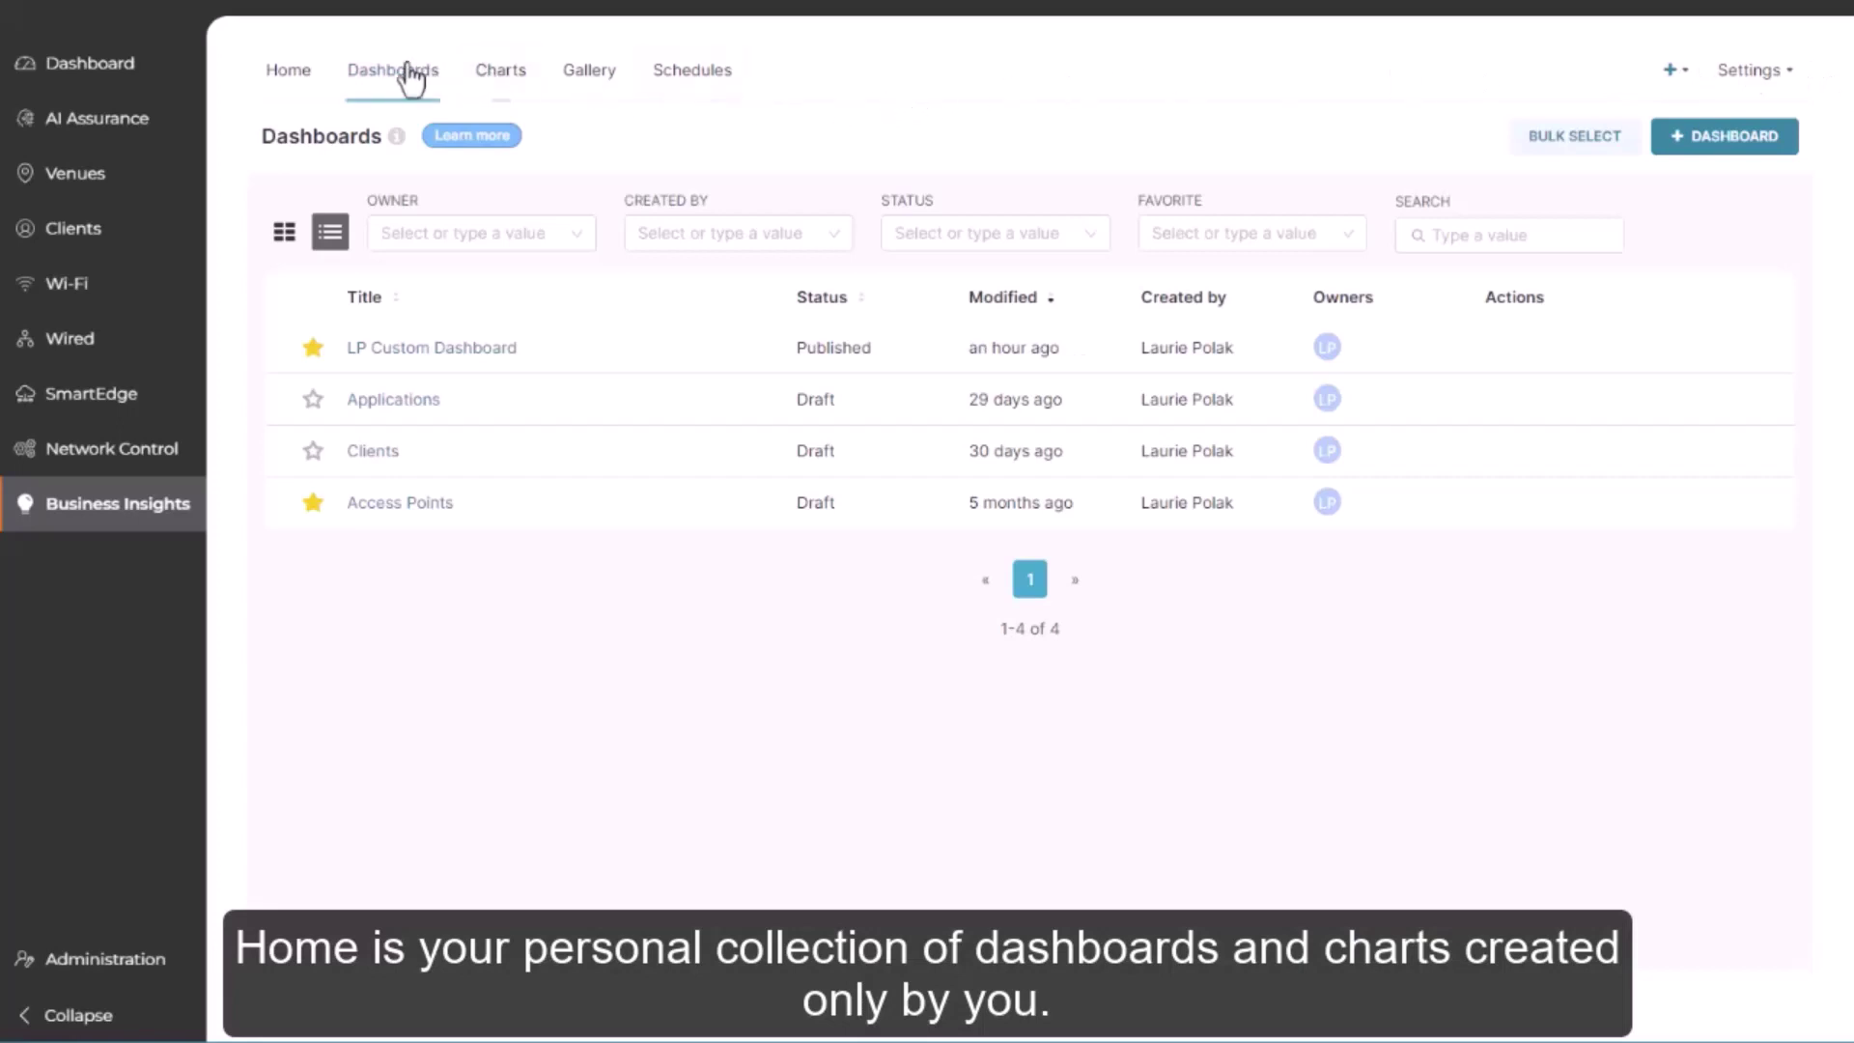
# On Data Studio Home, toggle Favorite and Mine filters for dashboards and charts, then view all charts
pyautogui.click(285, 85)
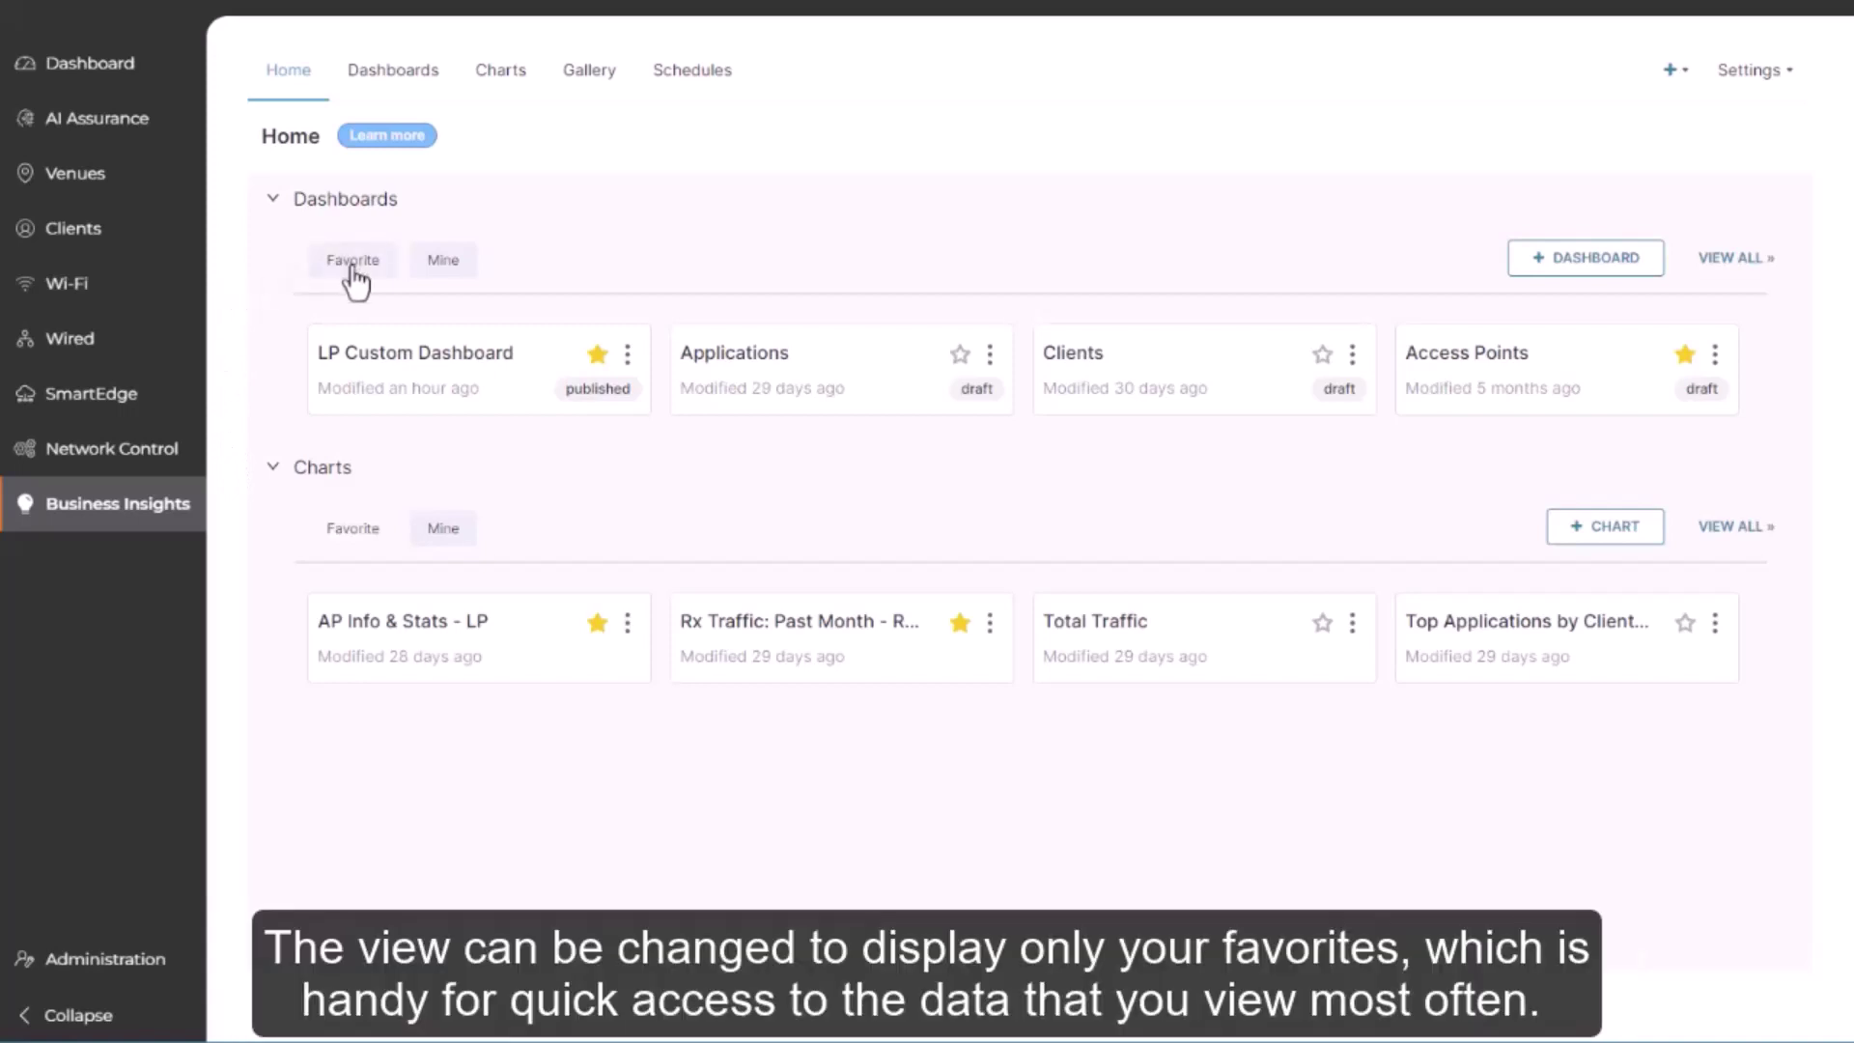
pyautogui.click(354, 263)
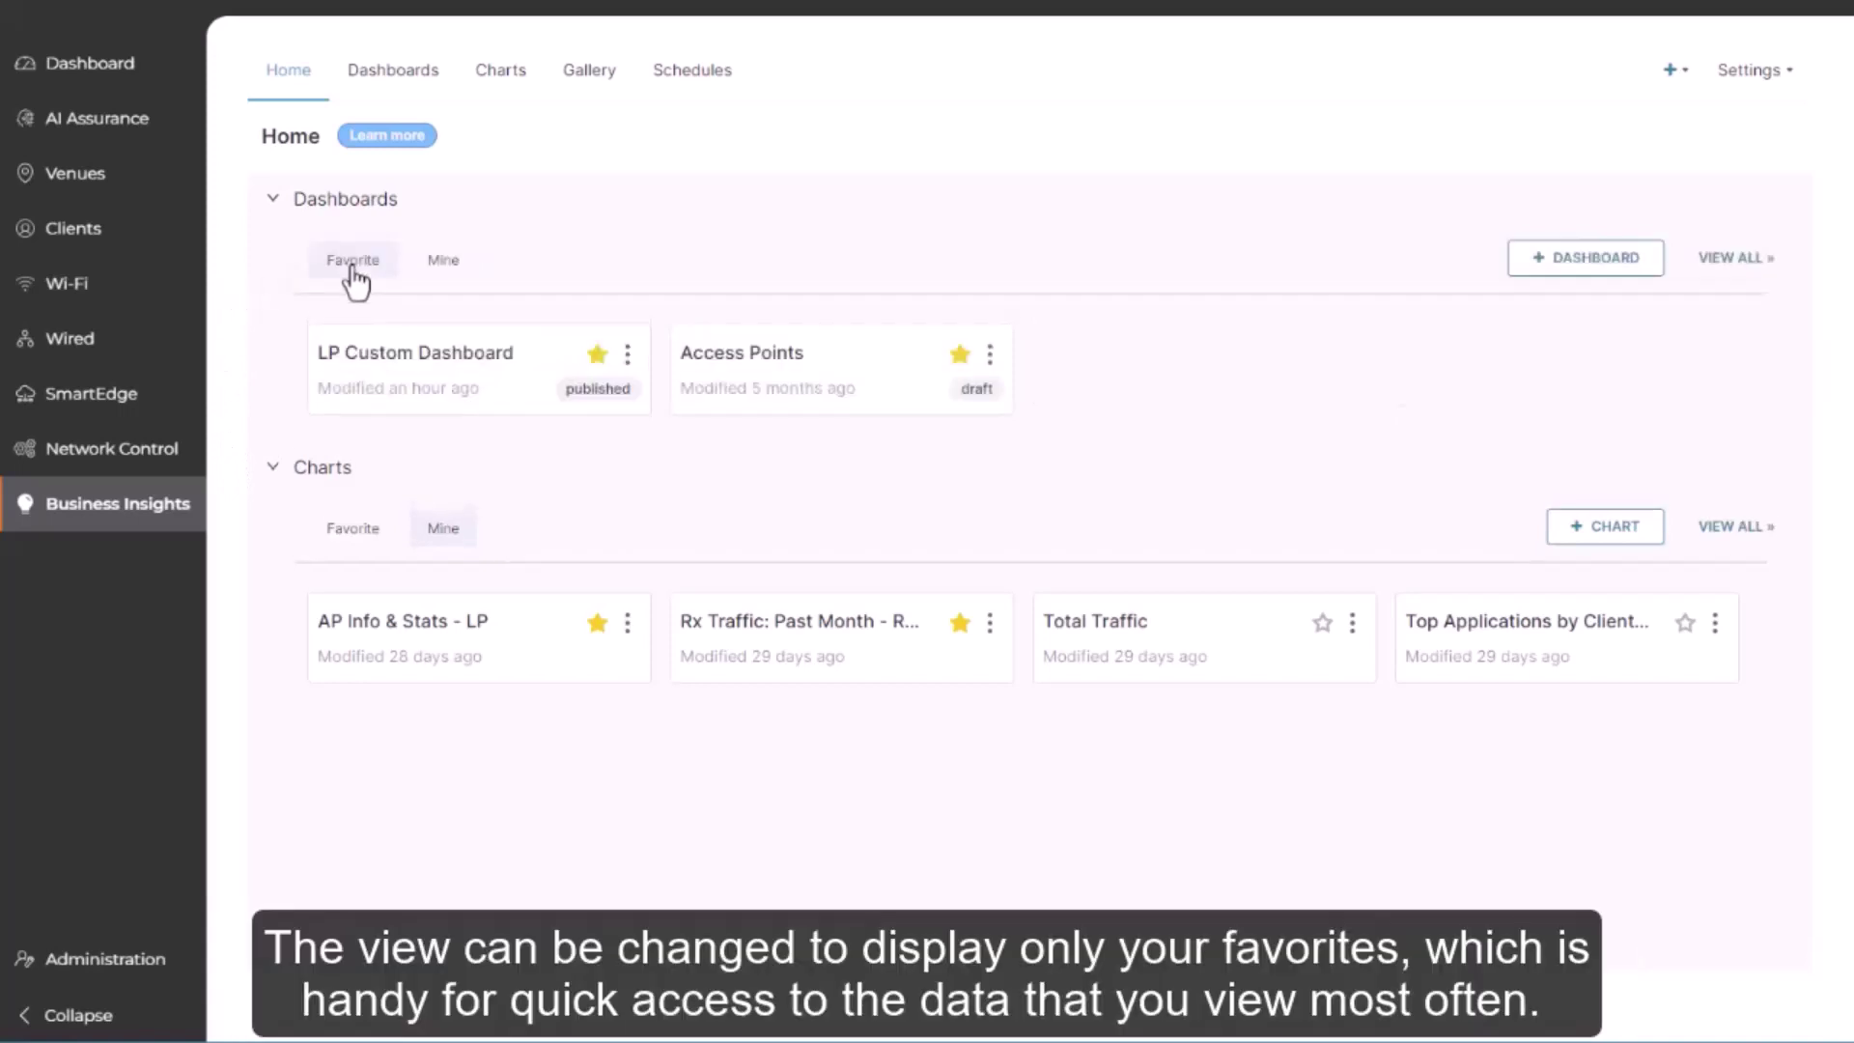
pyautogui.click(450, 264)
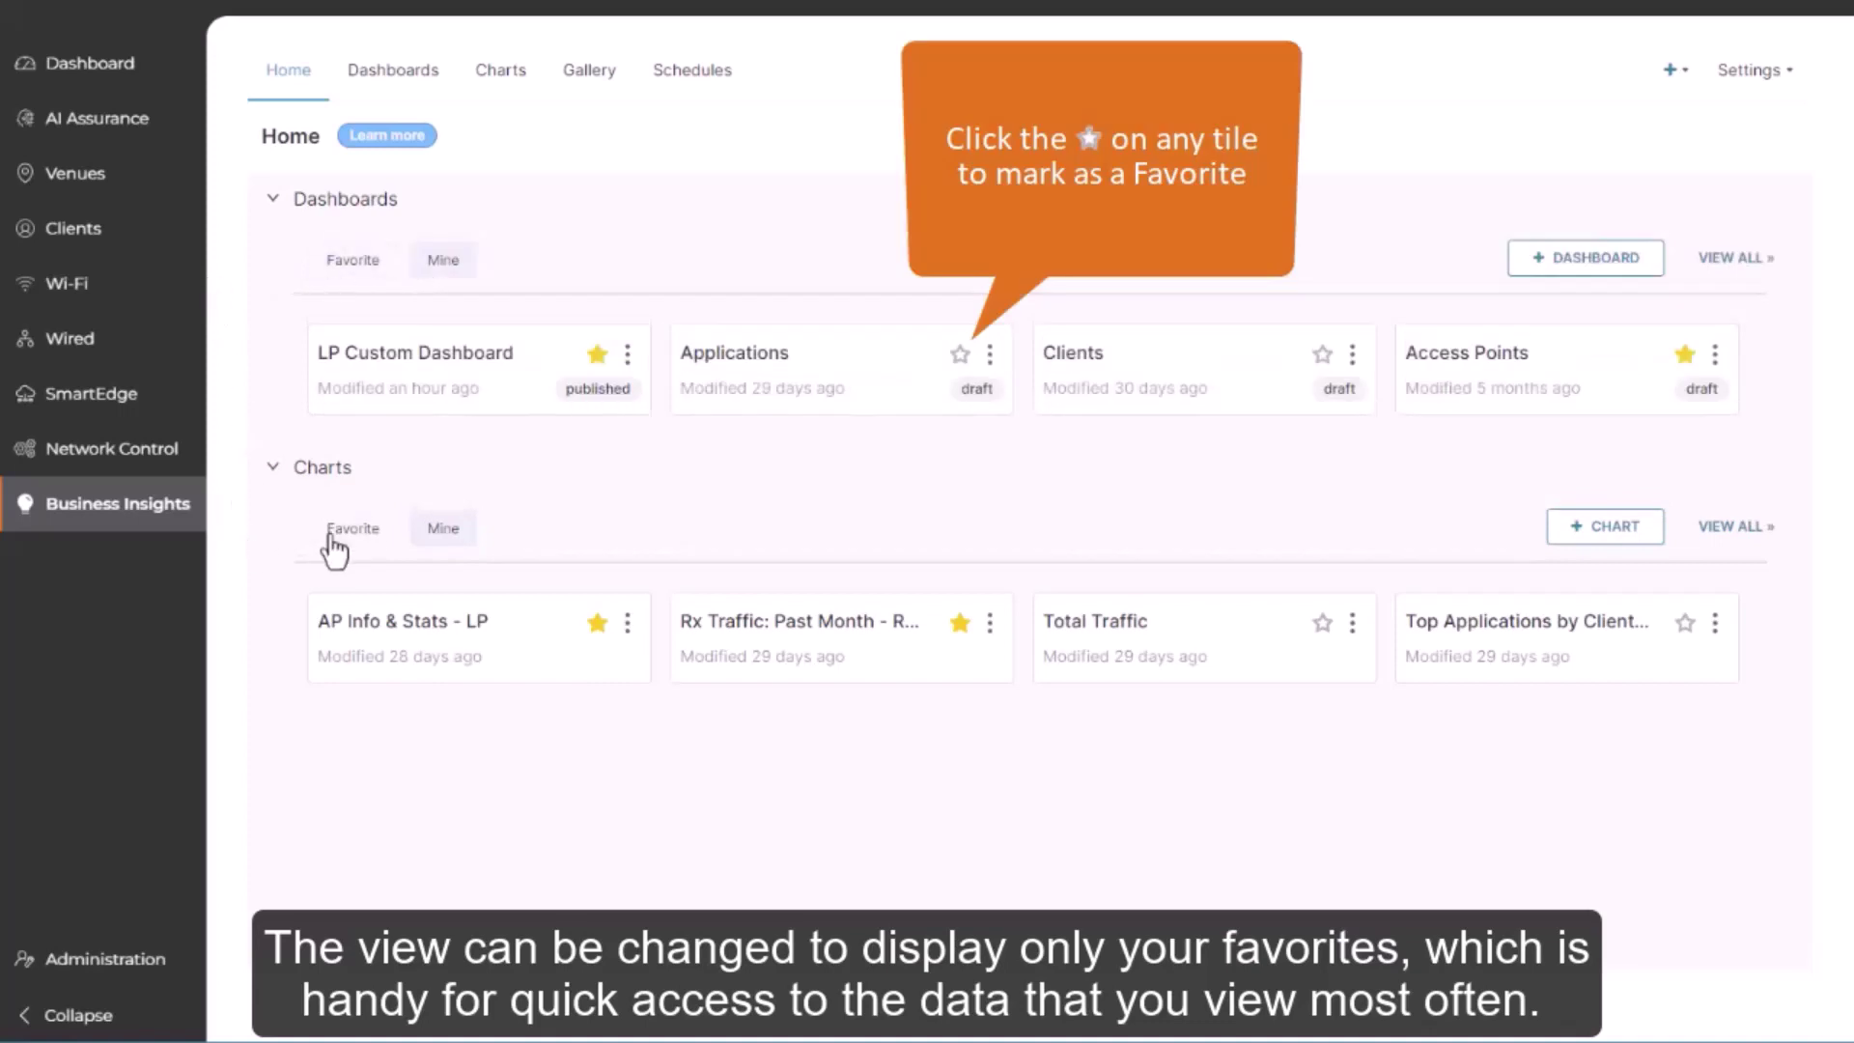
pyautogui.click(331, 534)
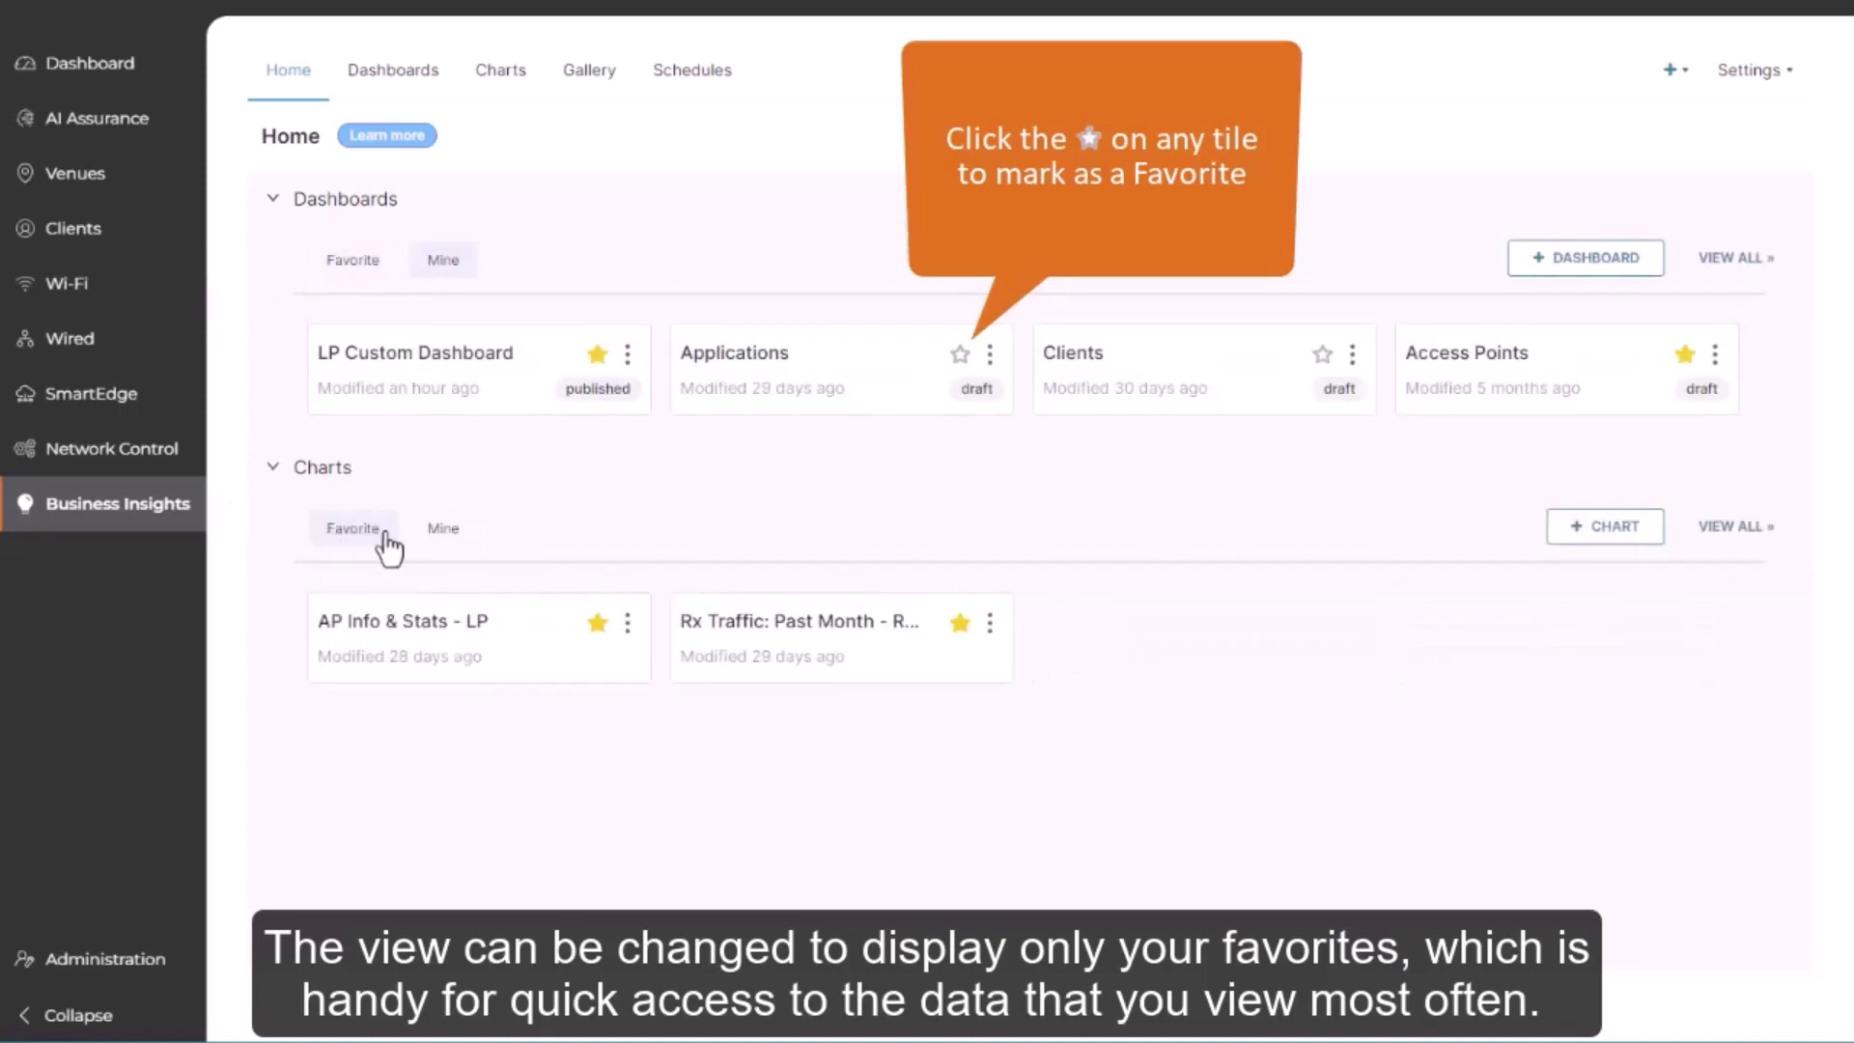
pyautogui.click(436, 531)
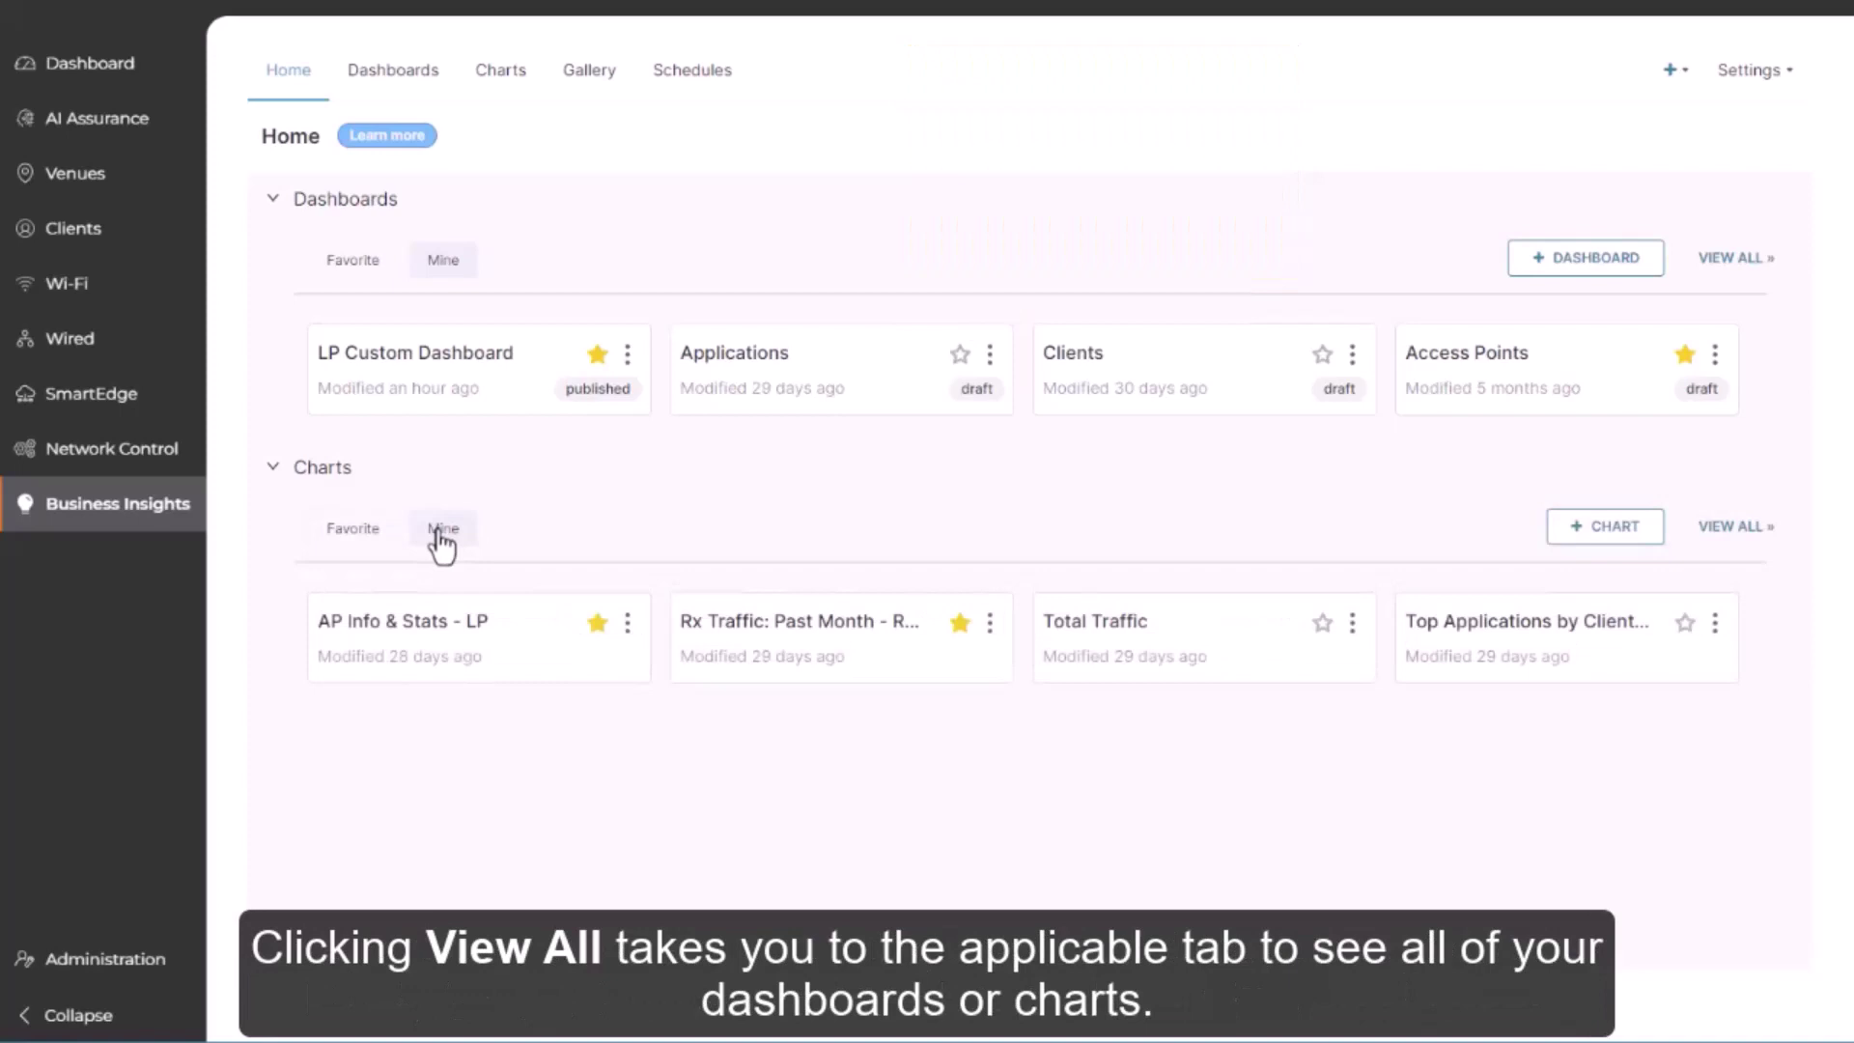
pyautogui.click(1733, 527)
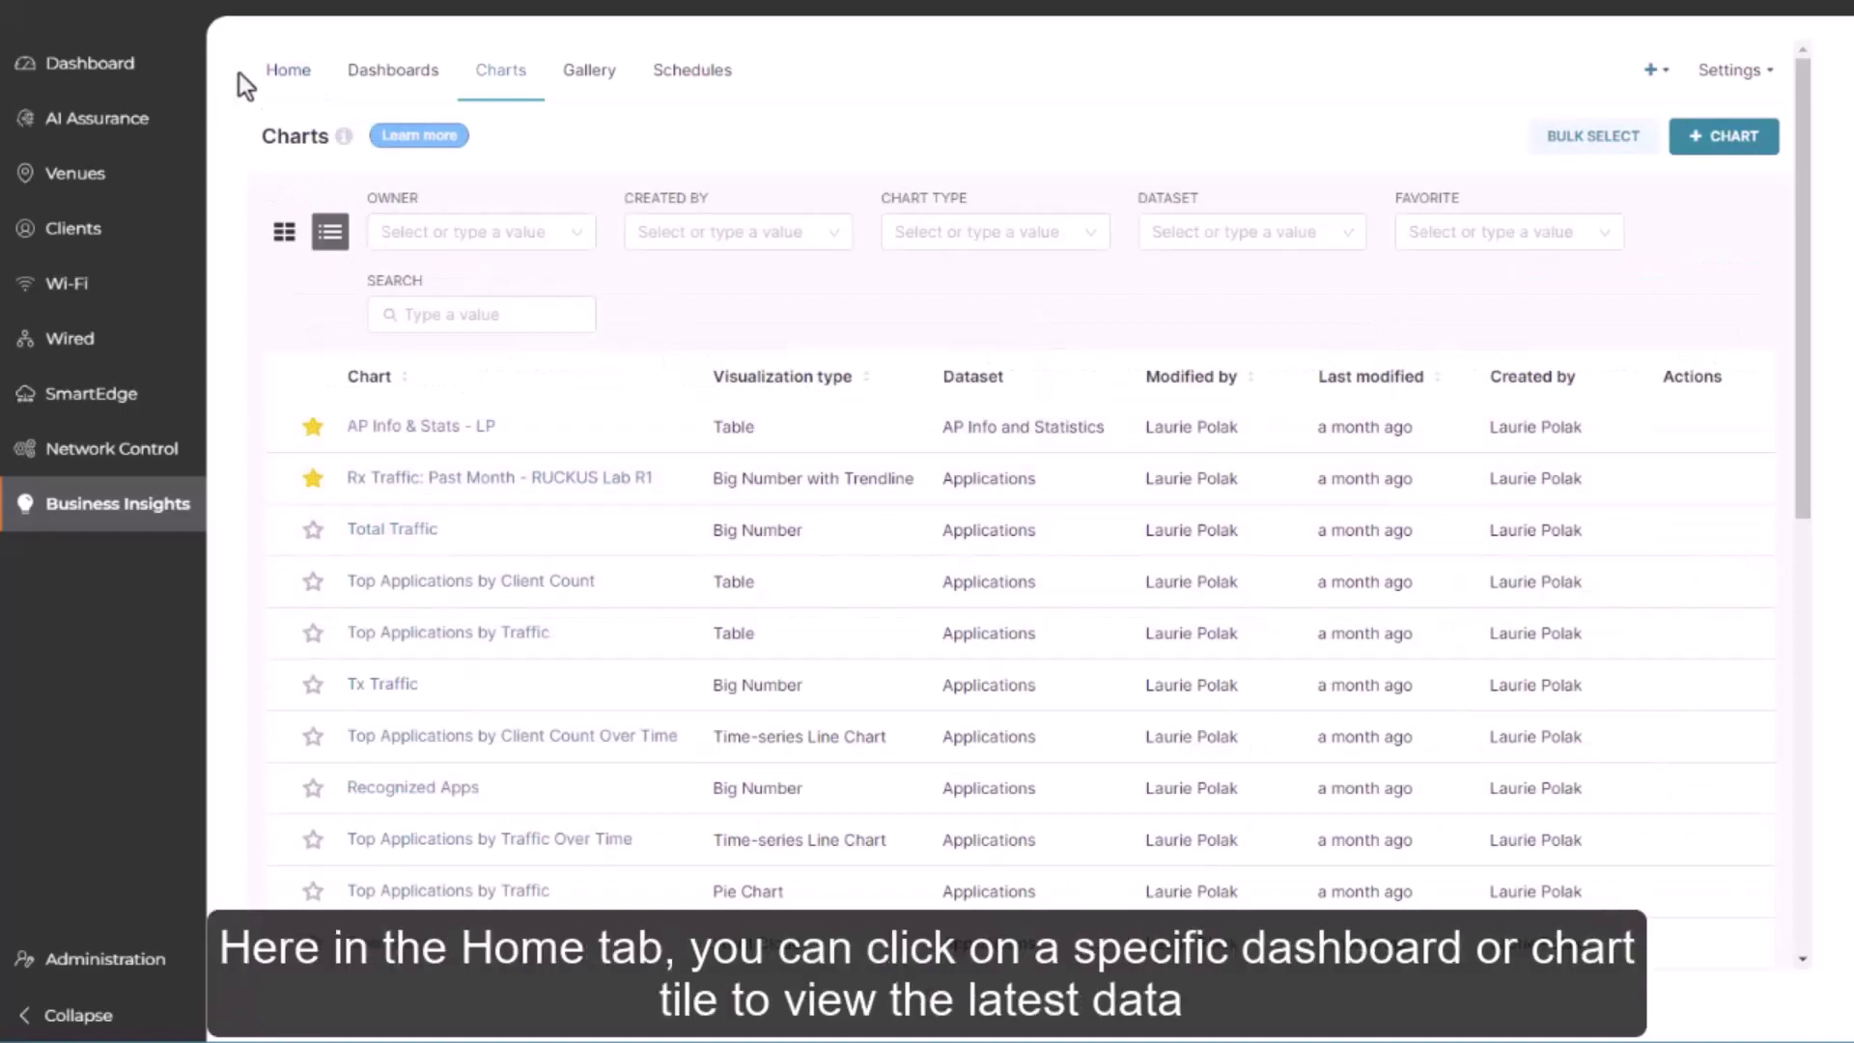
# View the LP Custom Dashboard from Home, then switch to the Dashboards tab
pyautogui.click(278, 77)
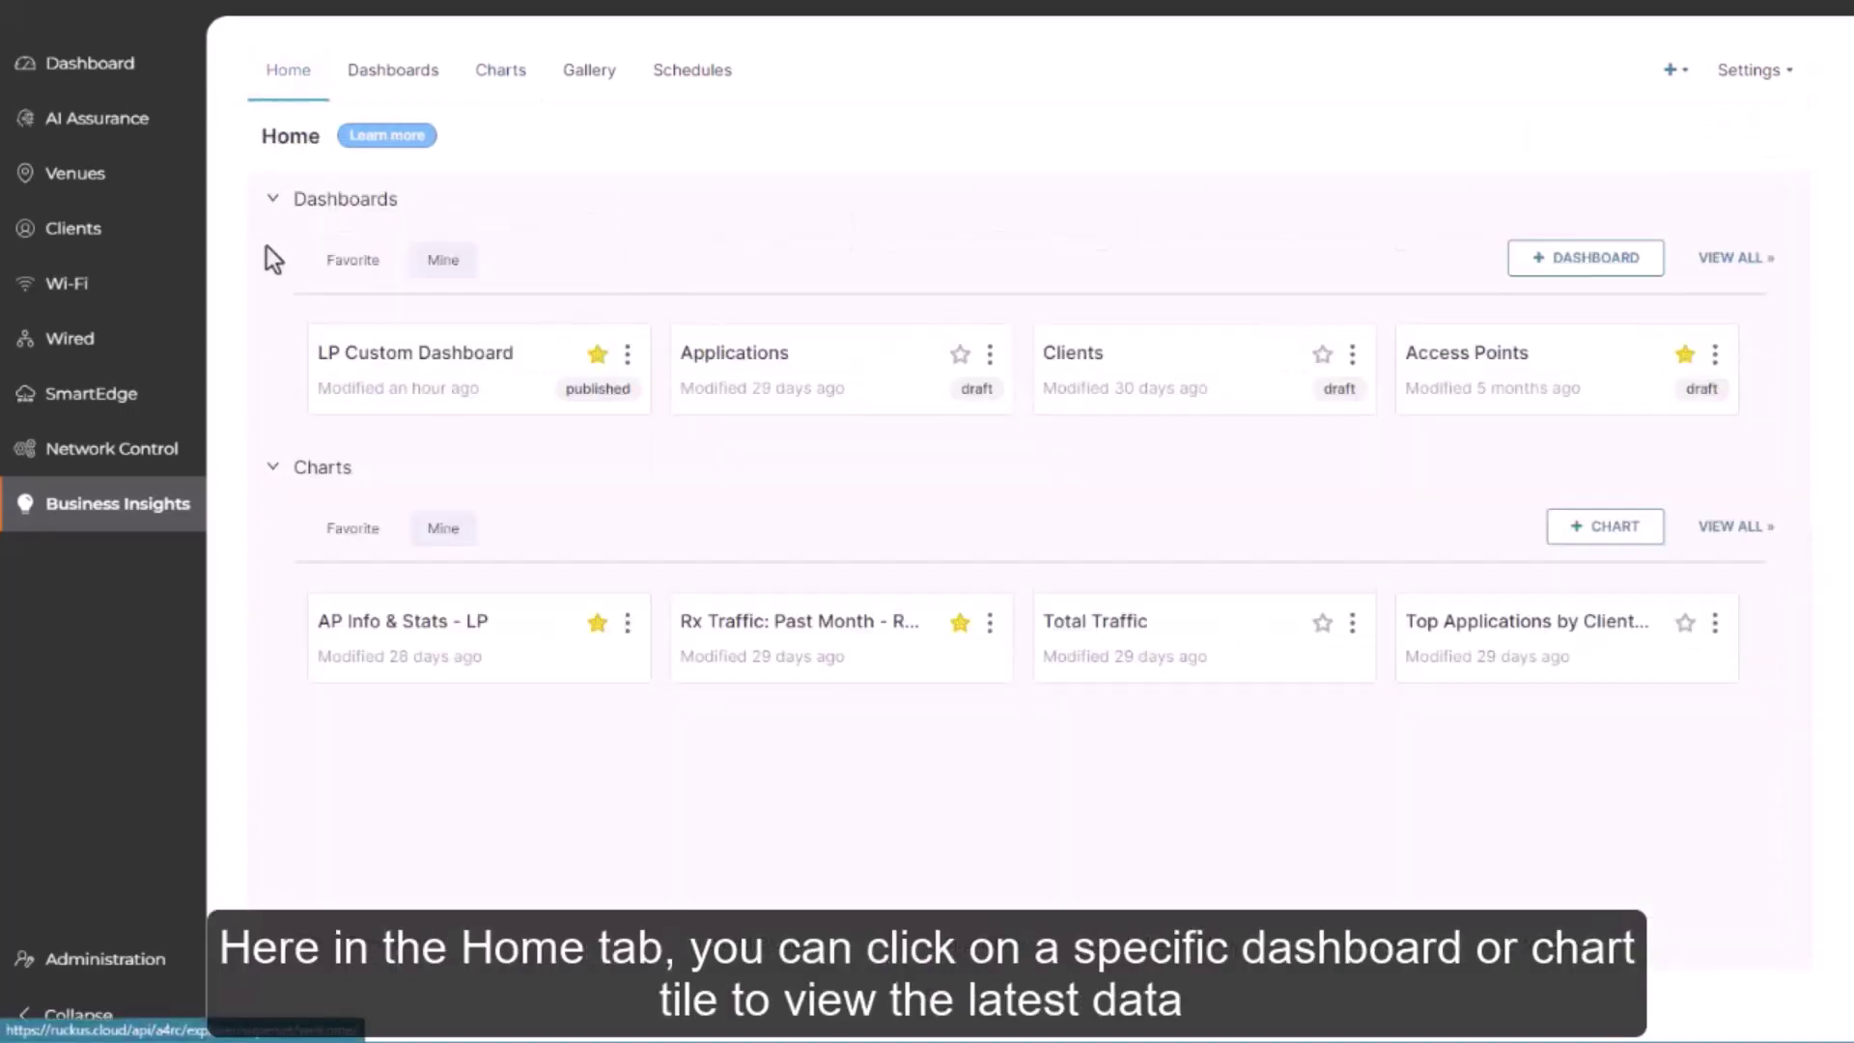
pyautogui.click(394, 379)
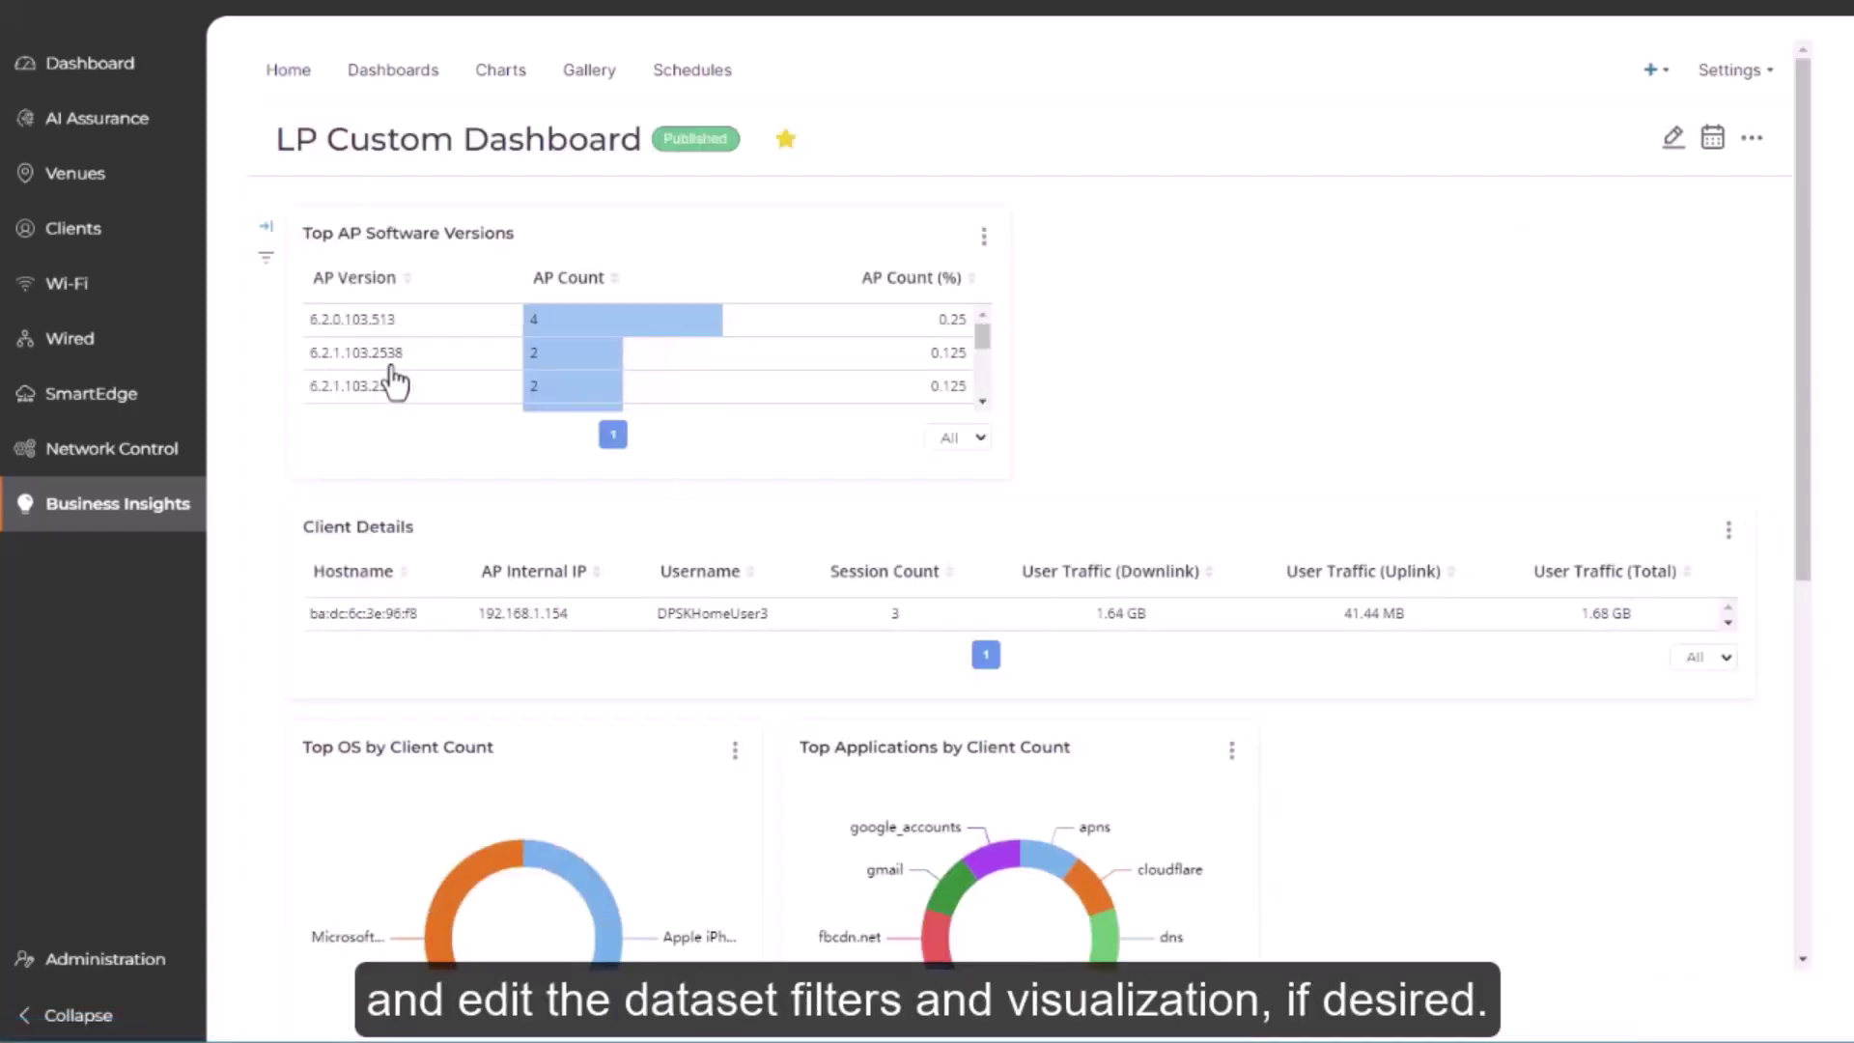
pyautogui.click(300, 77)
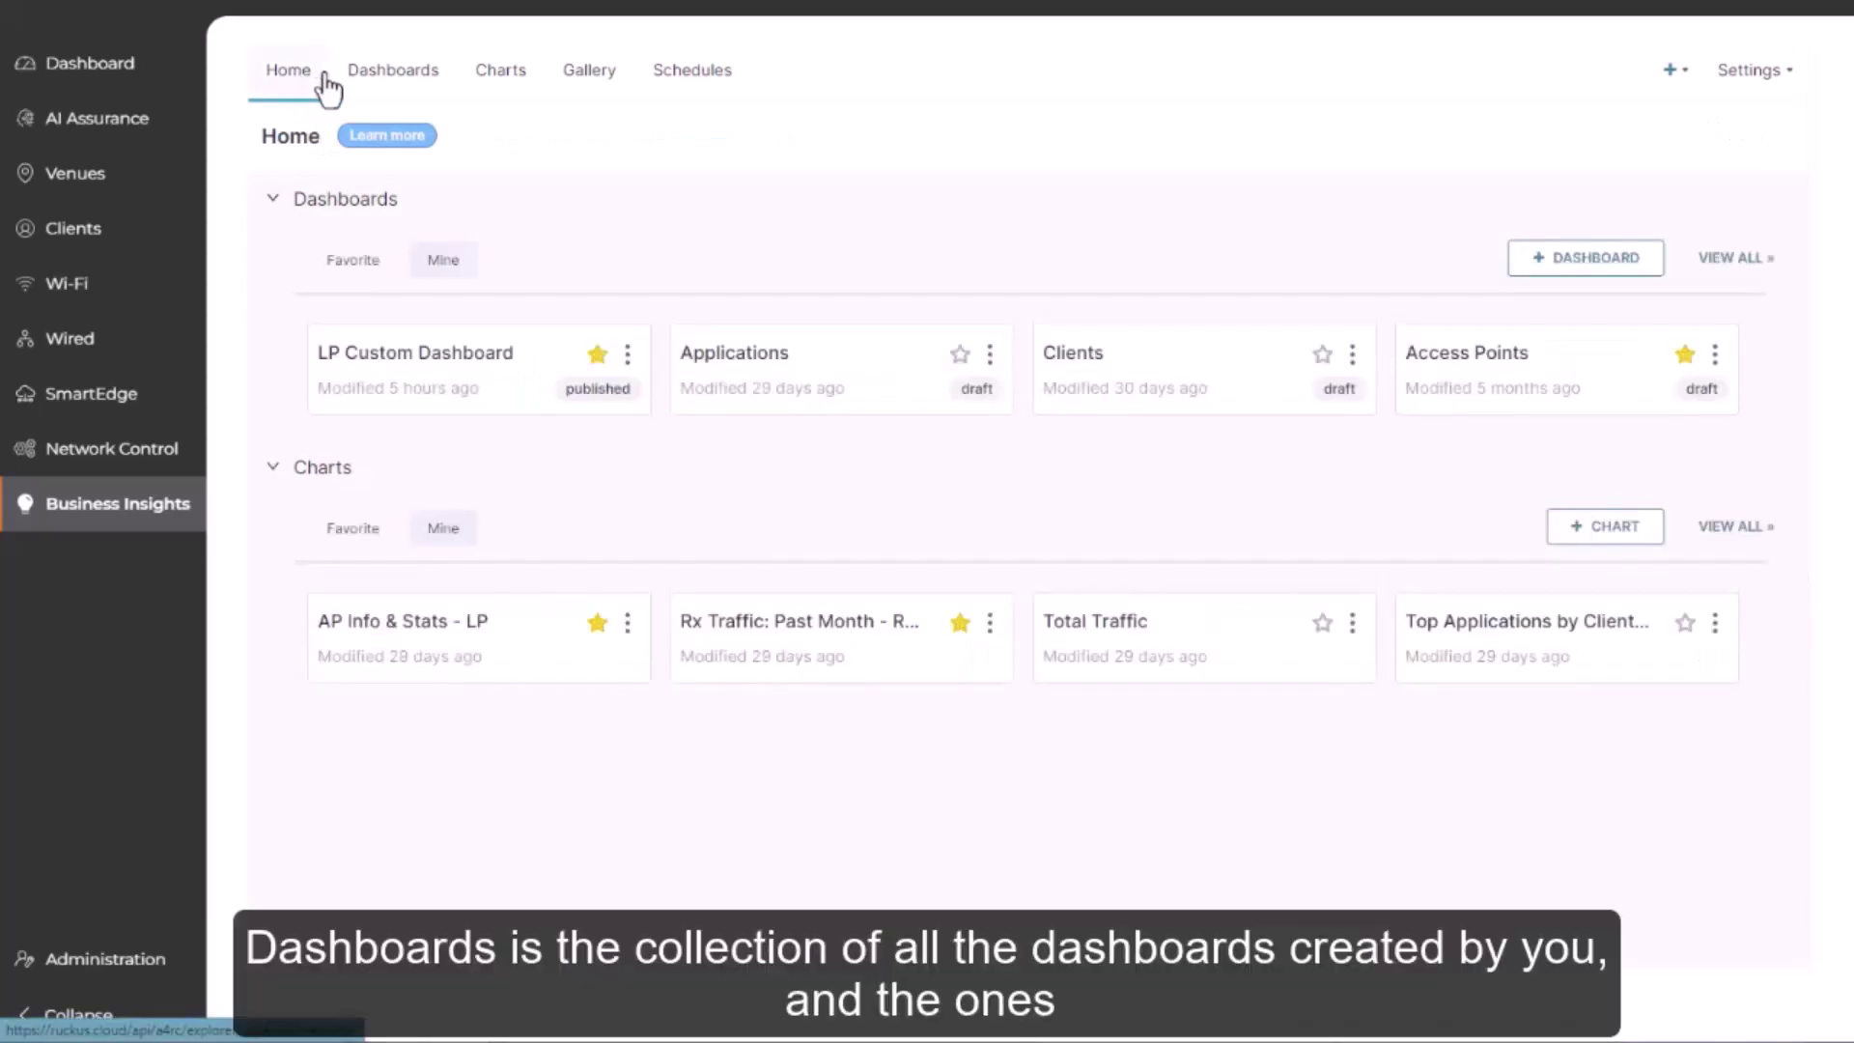
pyautogui.click(392, 90)
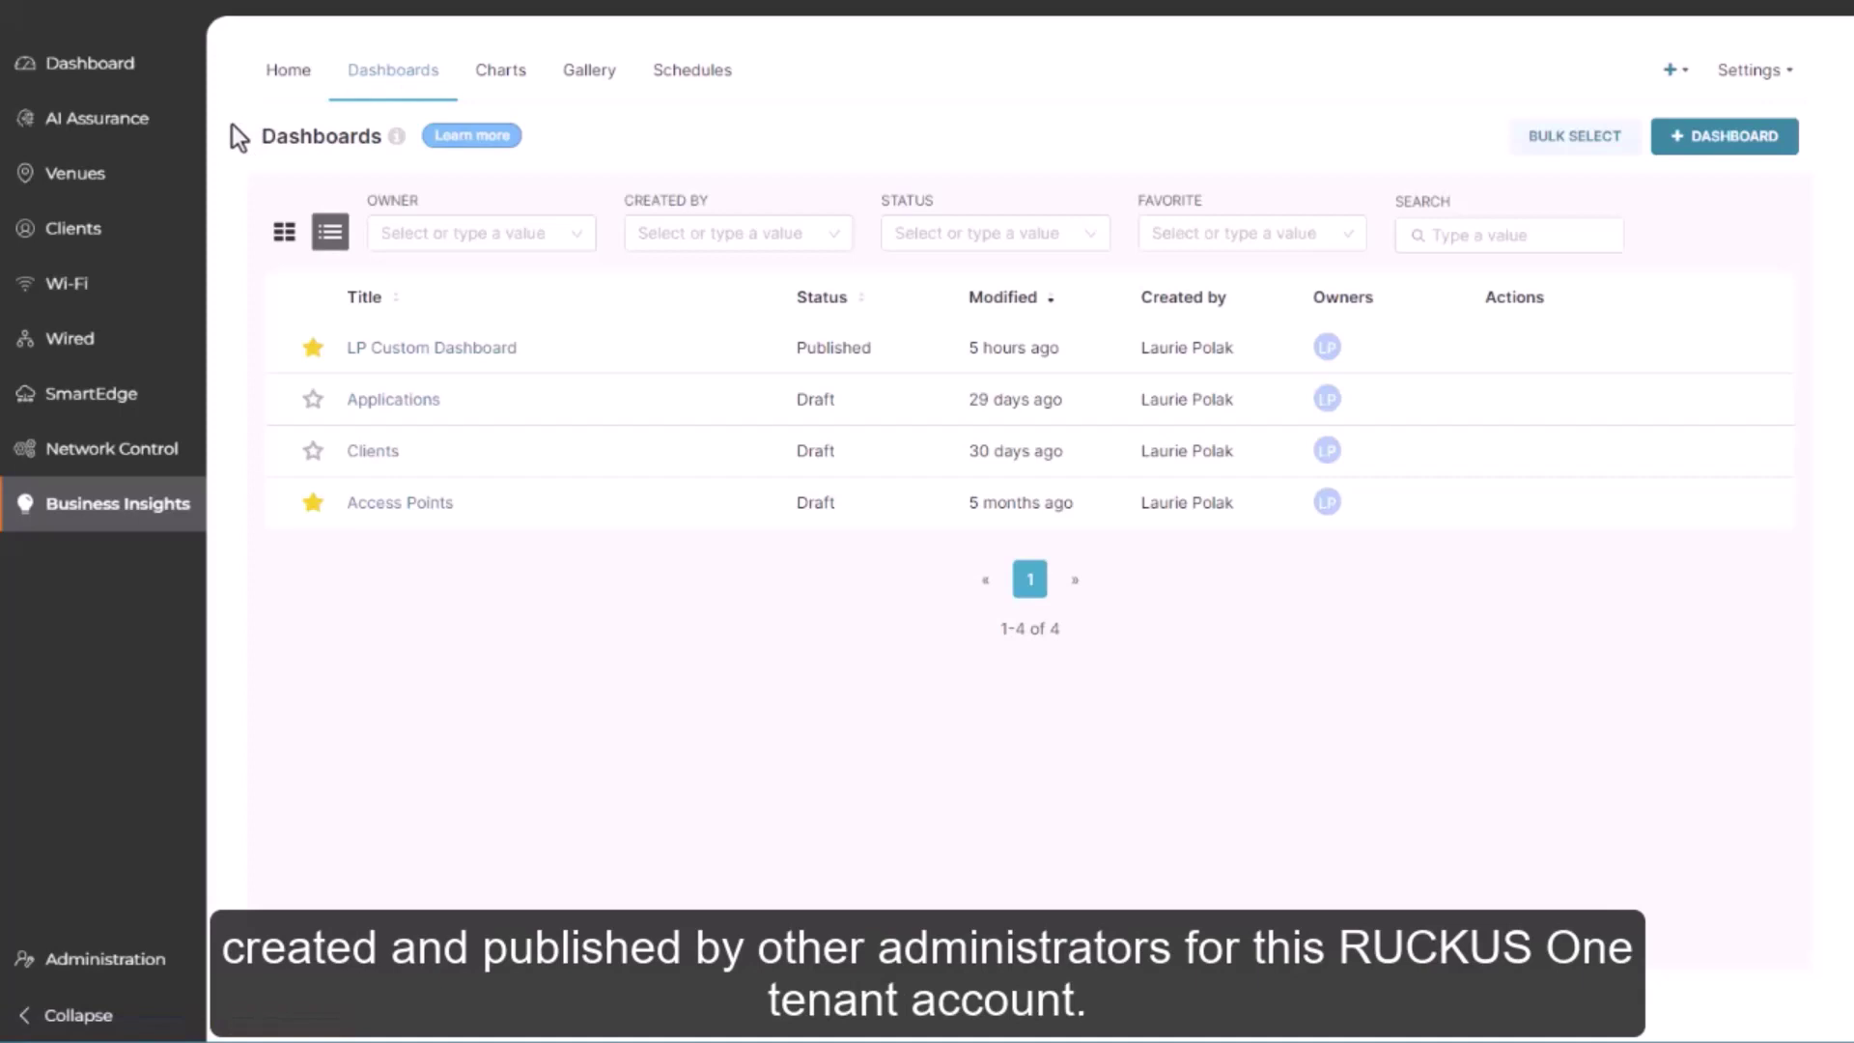
pyautogui.click(404, 352)
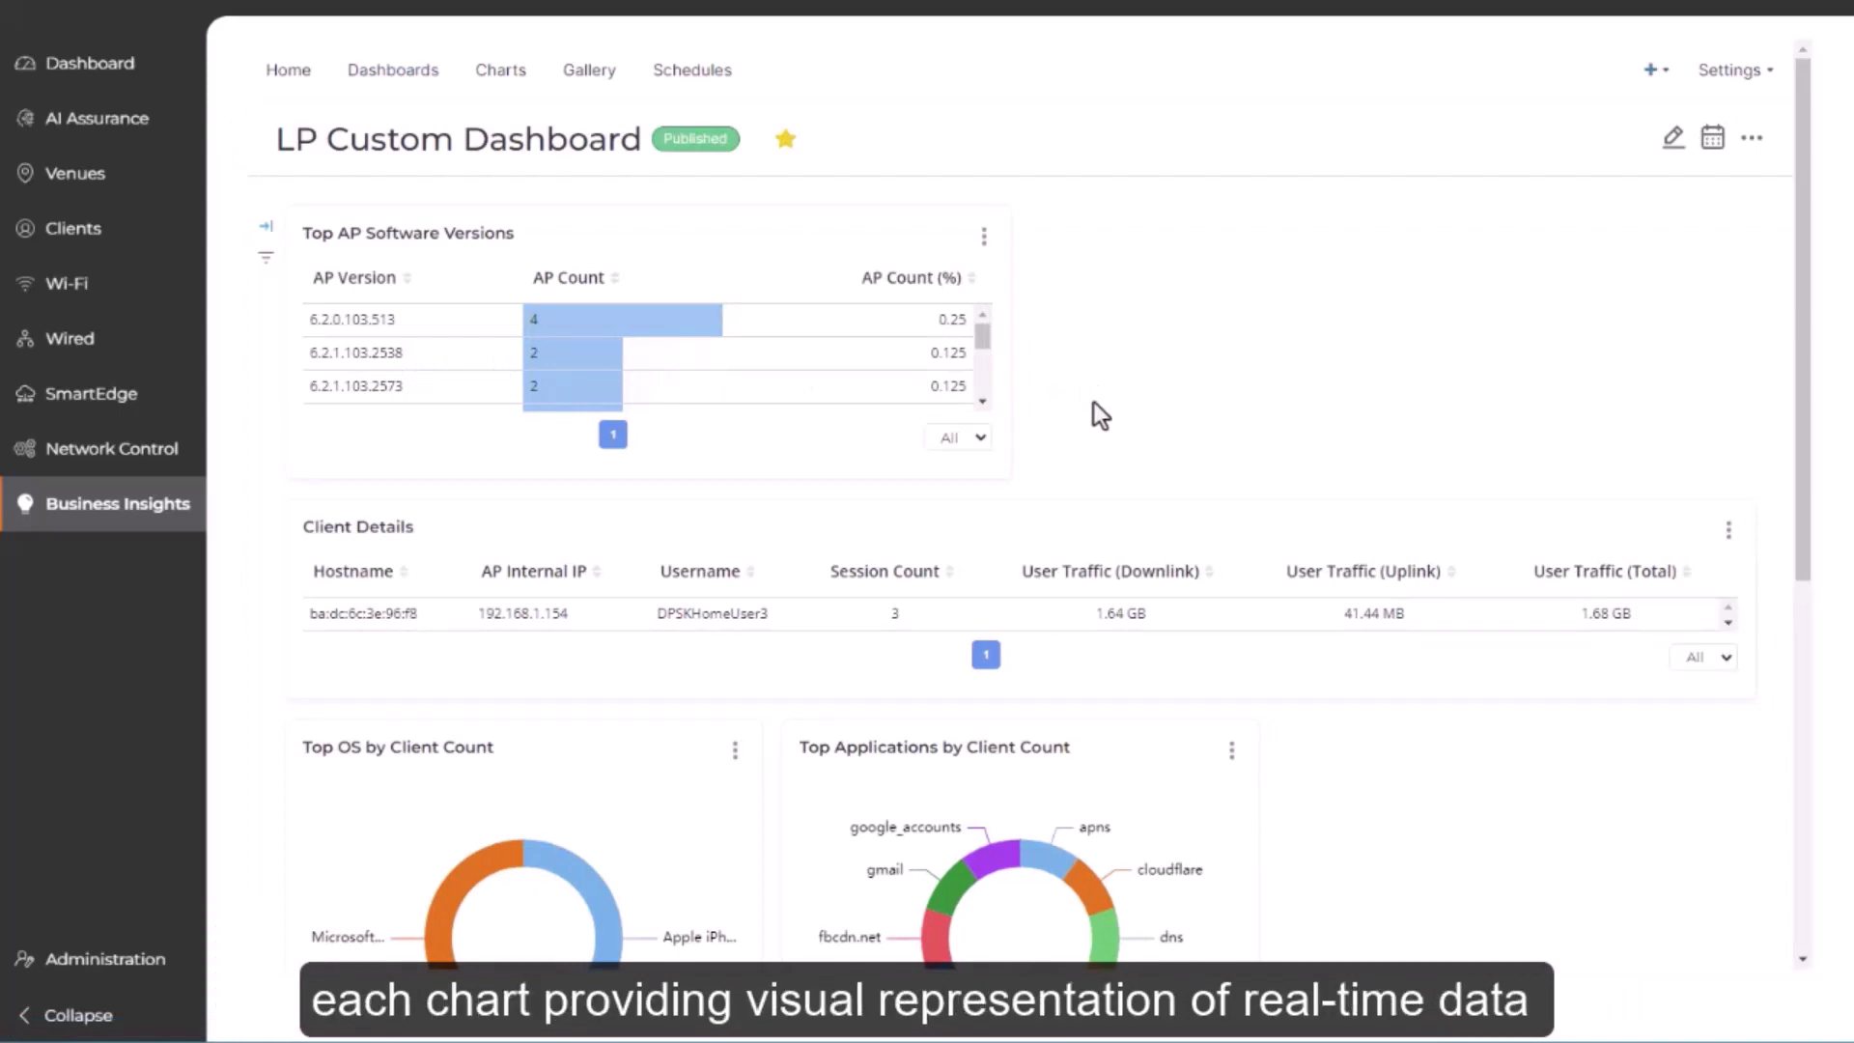
pyautogui.scroll(-5, 1323, 799)
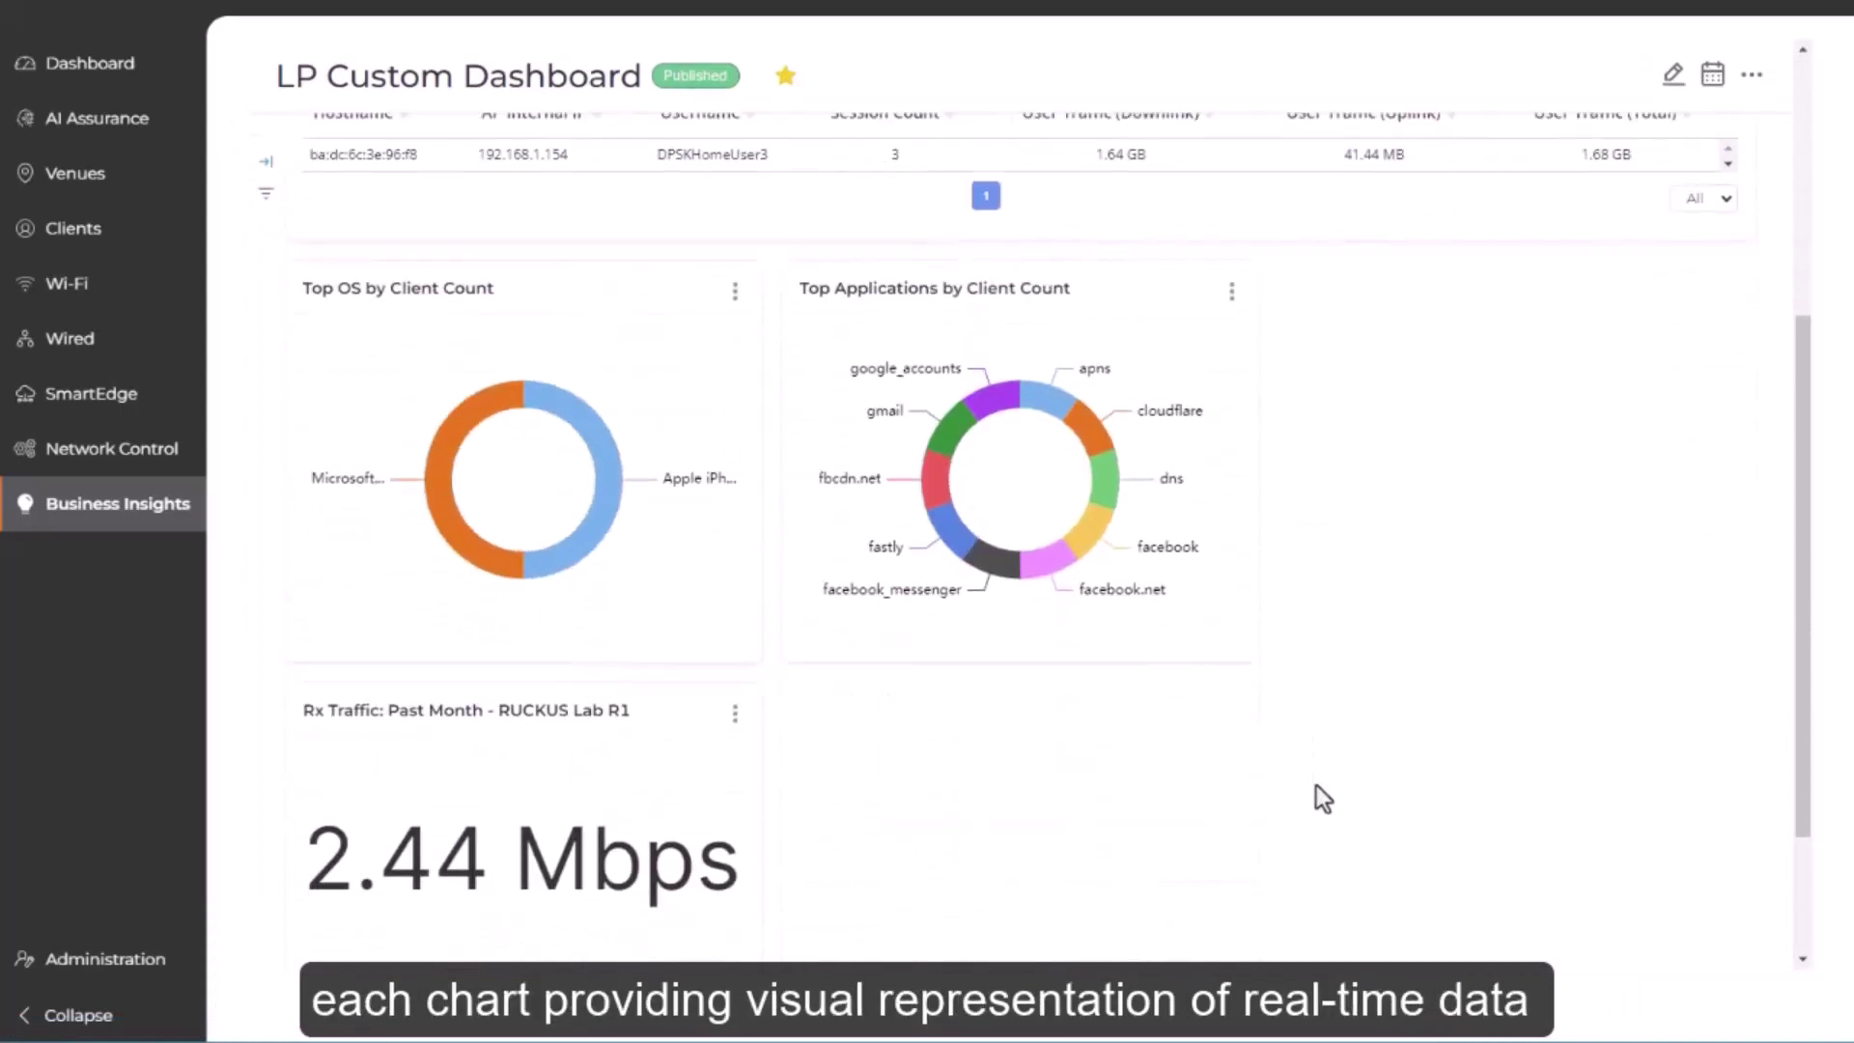
pyautogui.scroll(5, 1323, 800)
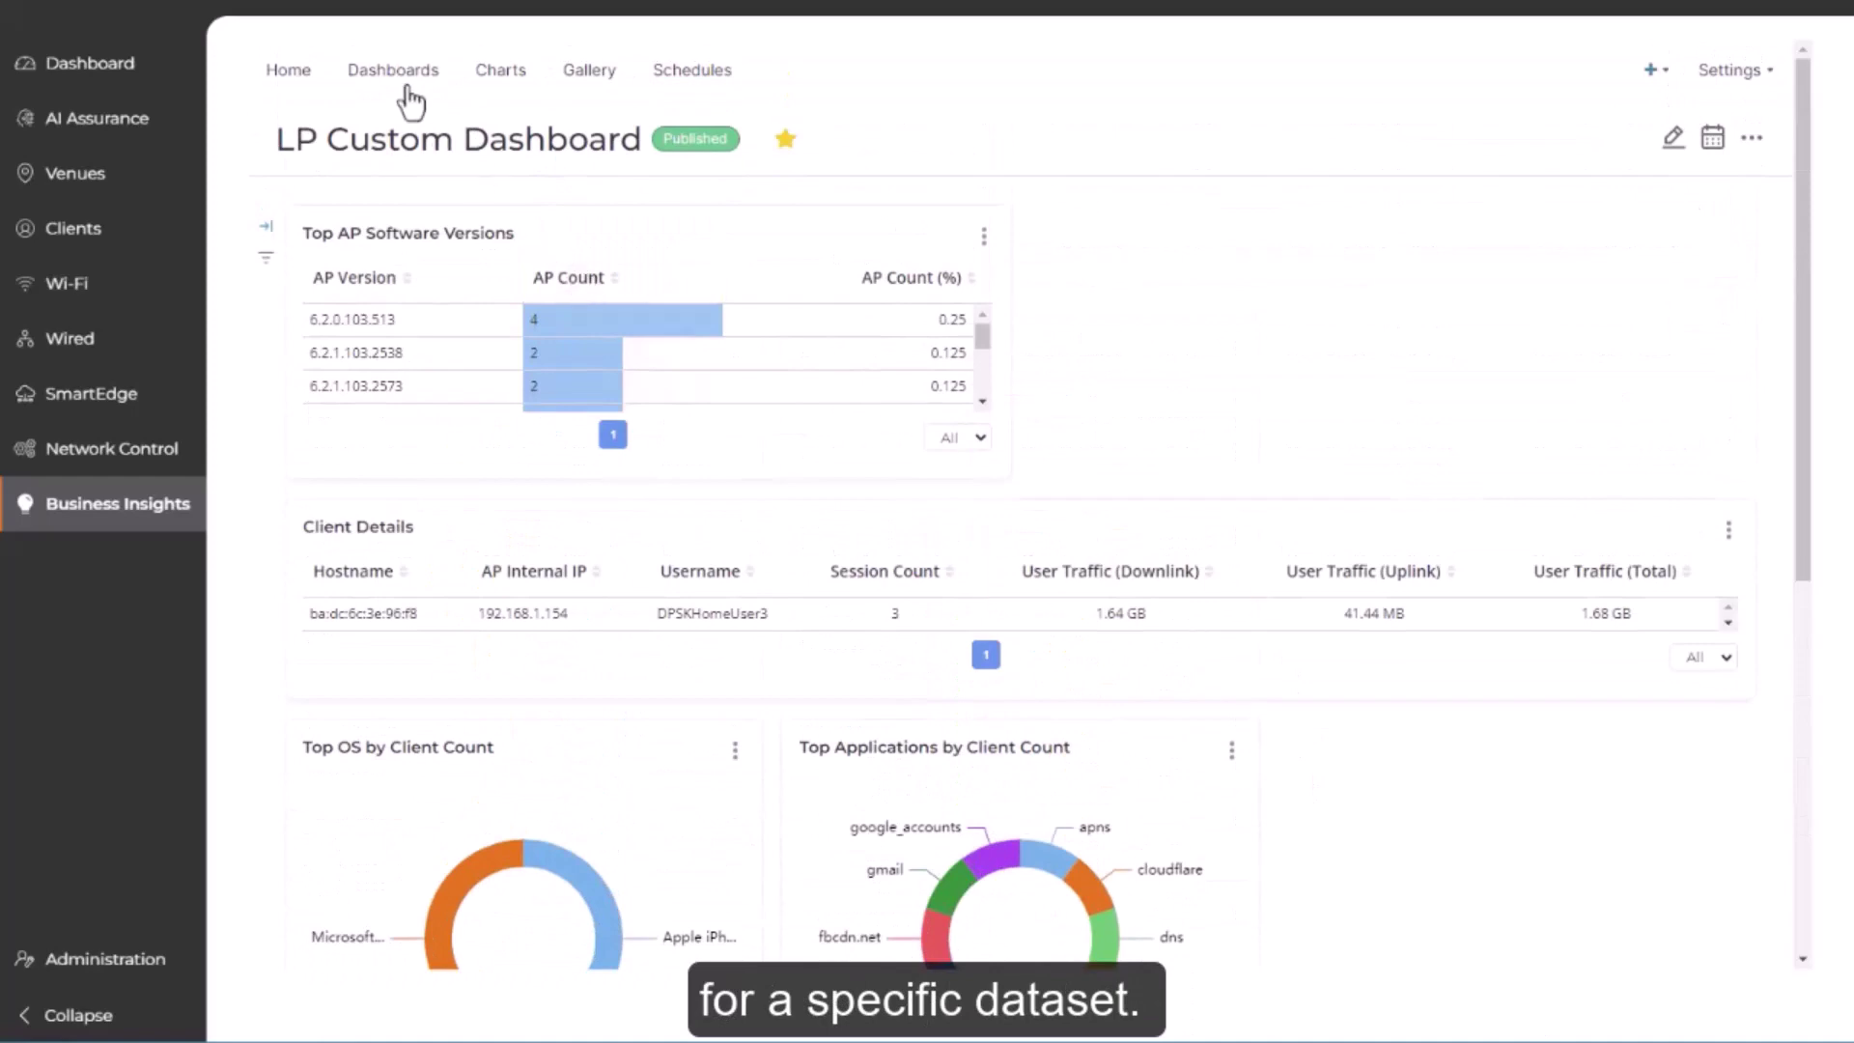
pyautogui.click(393, 71)
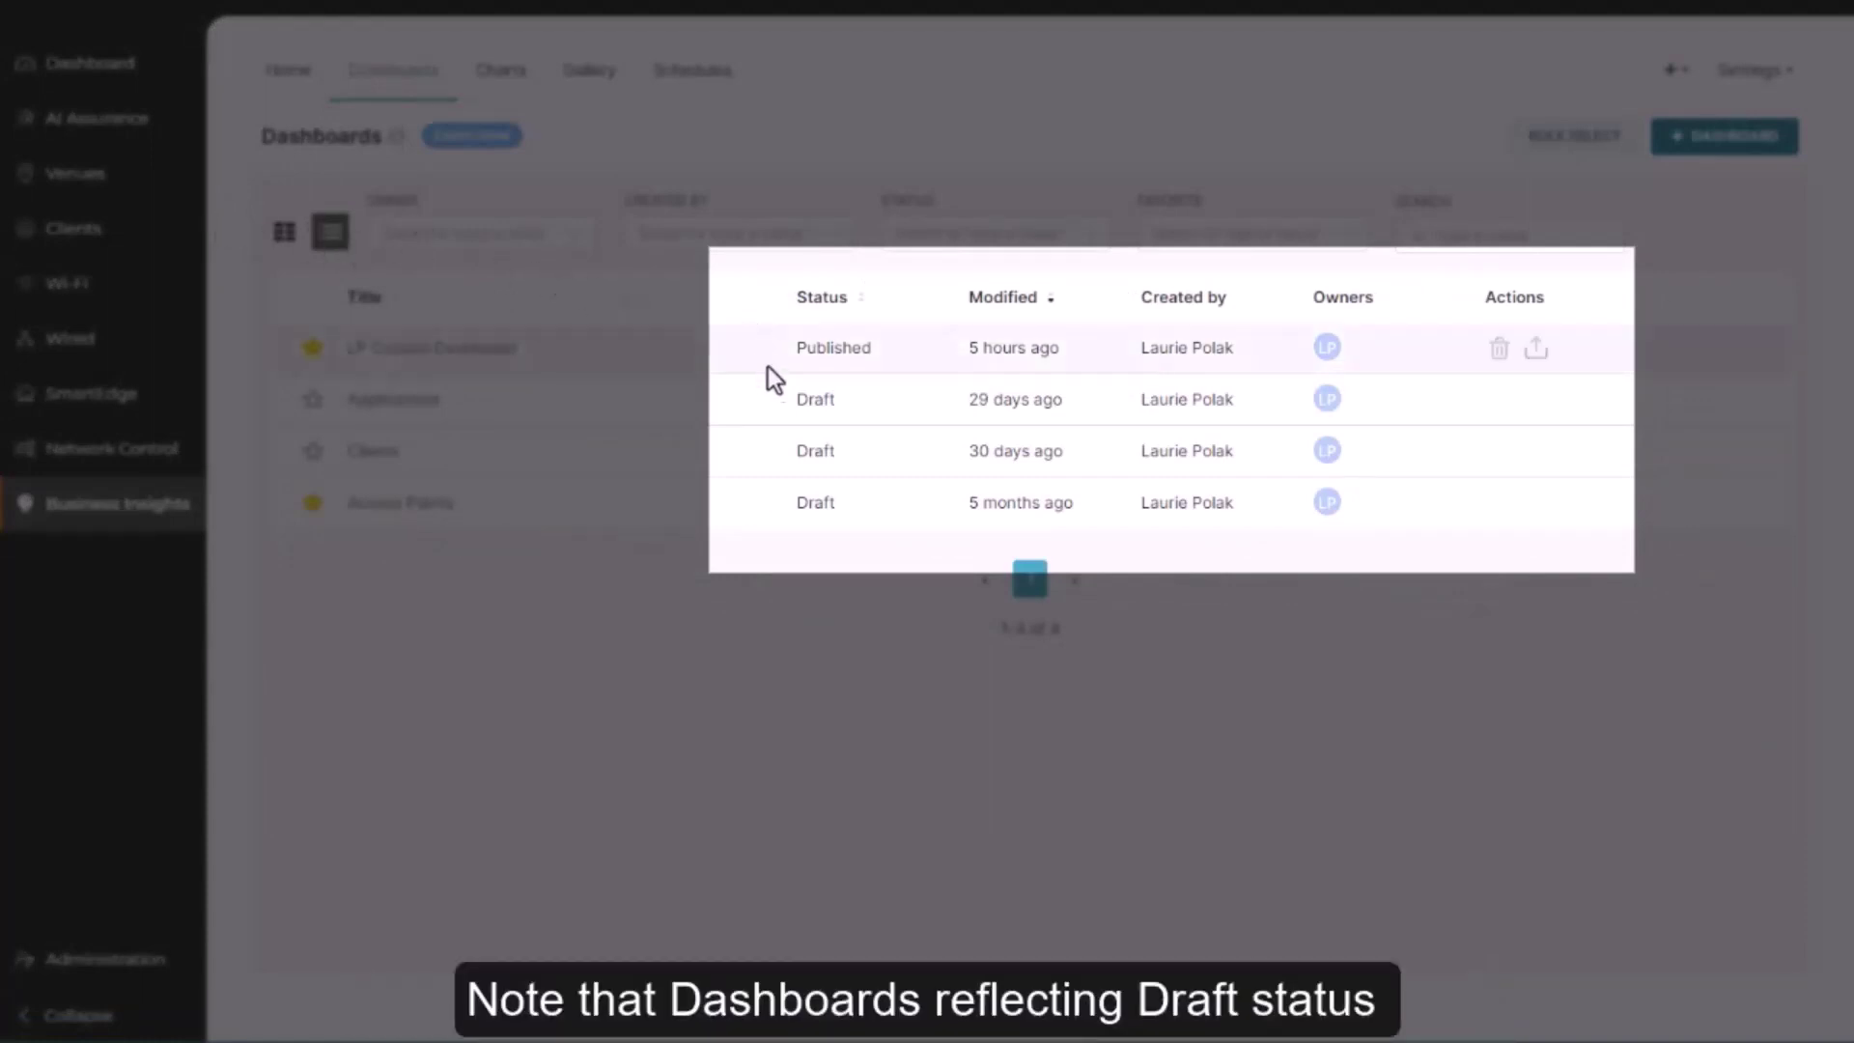
pyautogui.moveTo(777, 413)
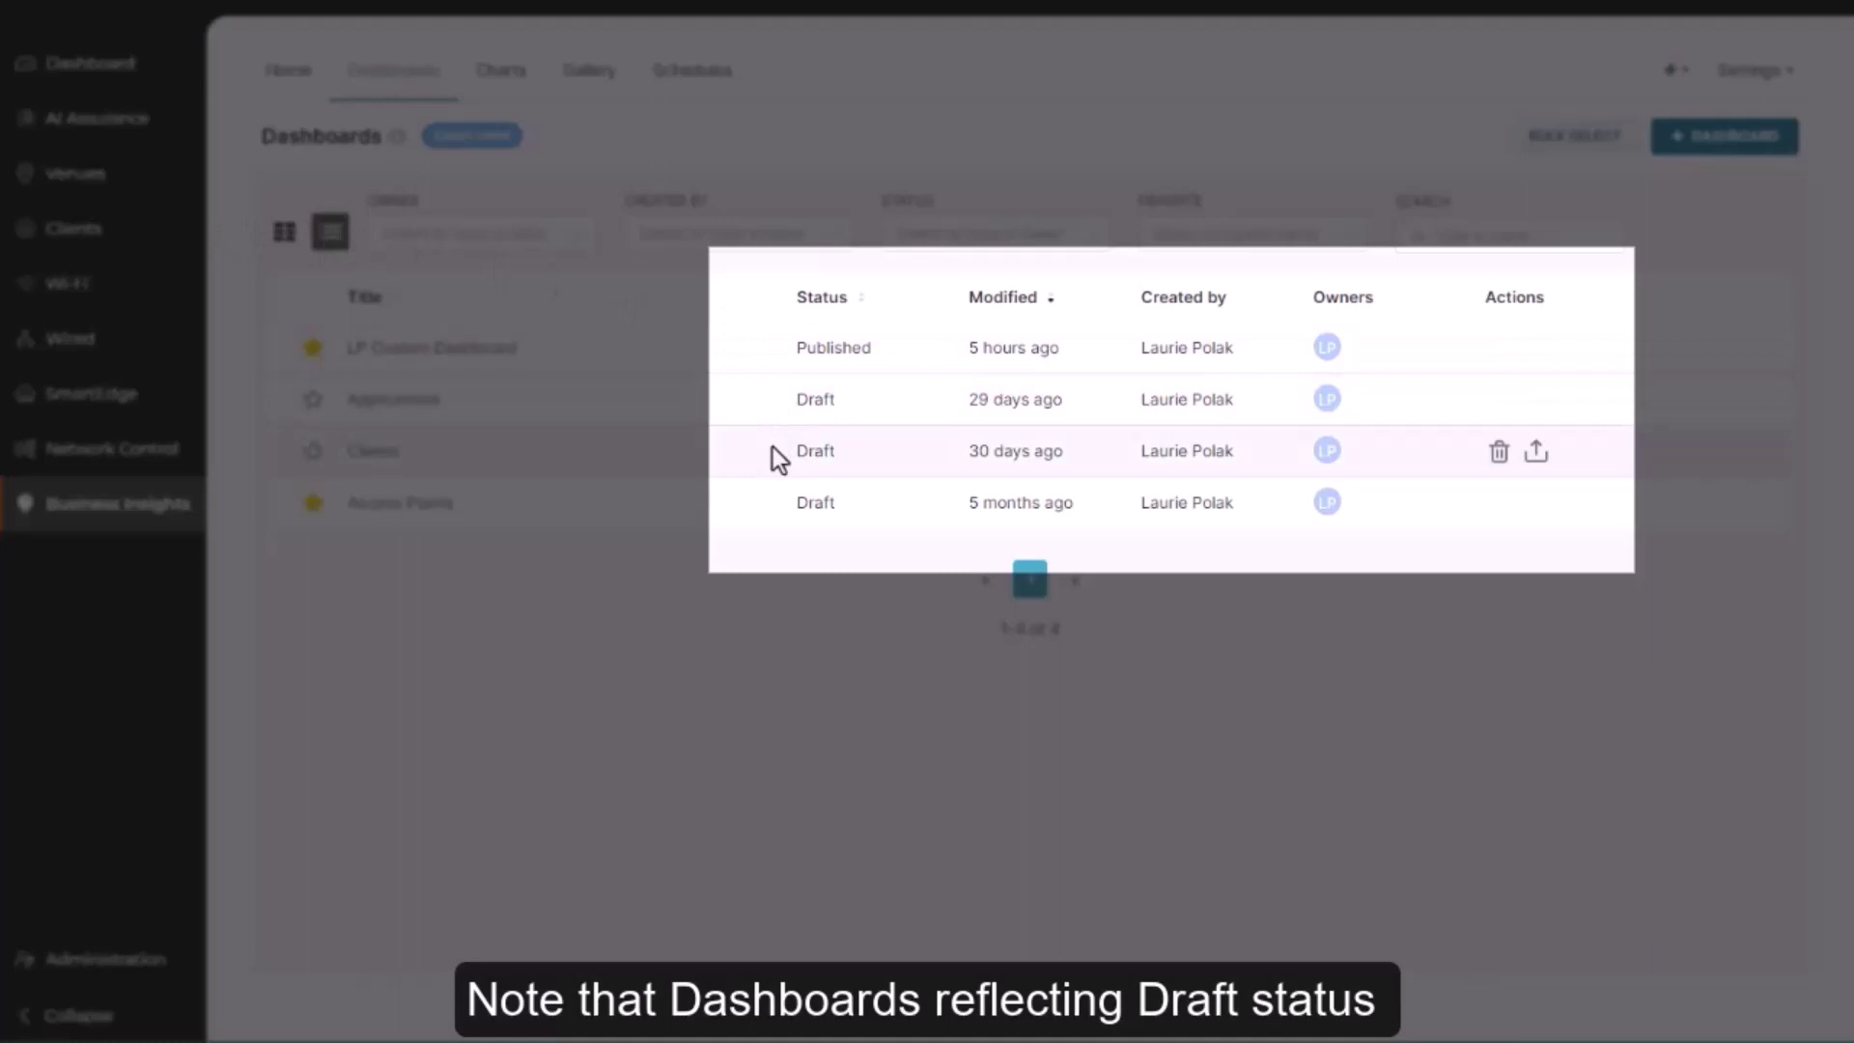
pyautogui.moveTo(773, 506)
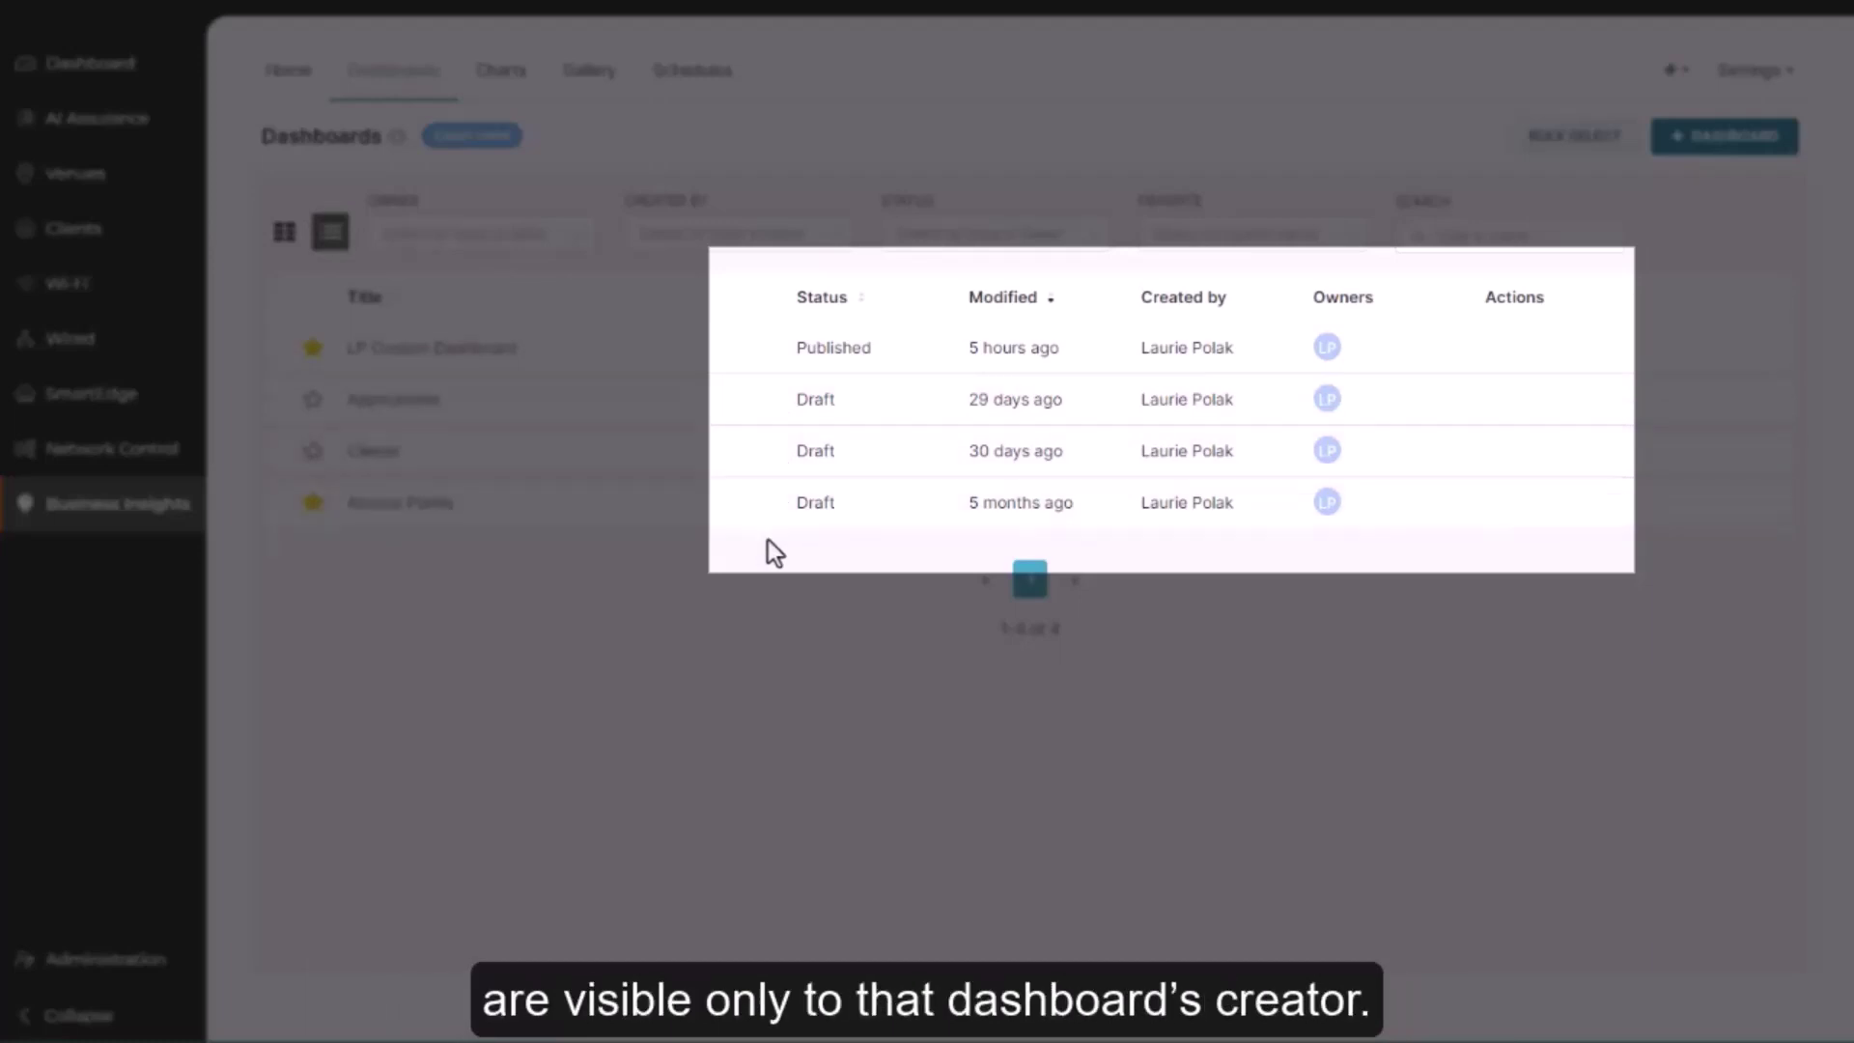
pyautogui.moveTo(745, 361)
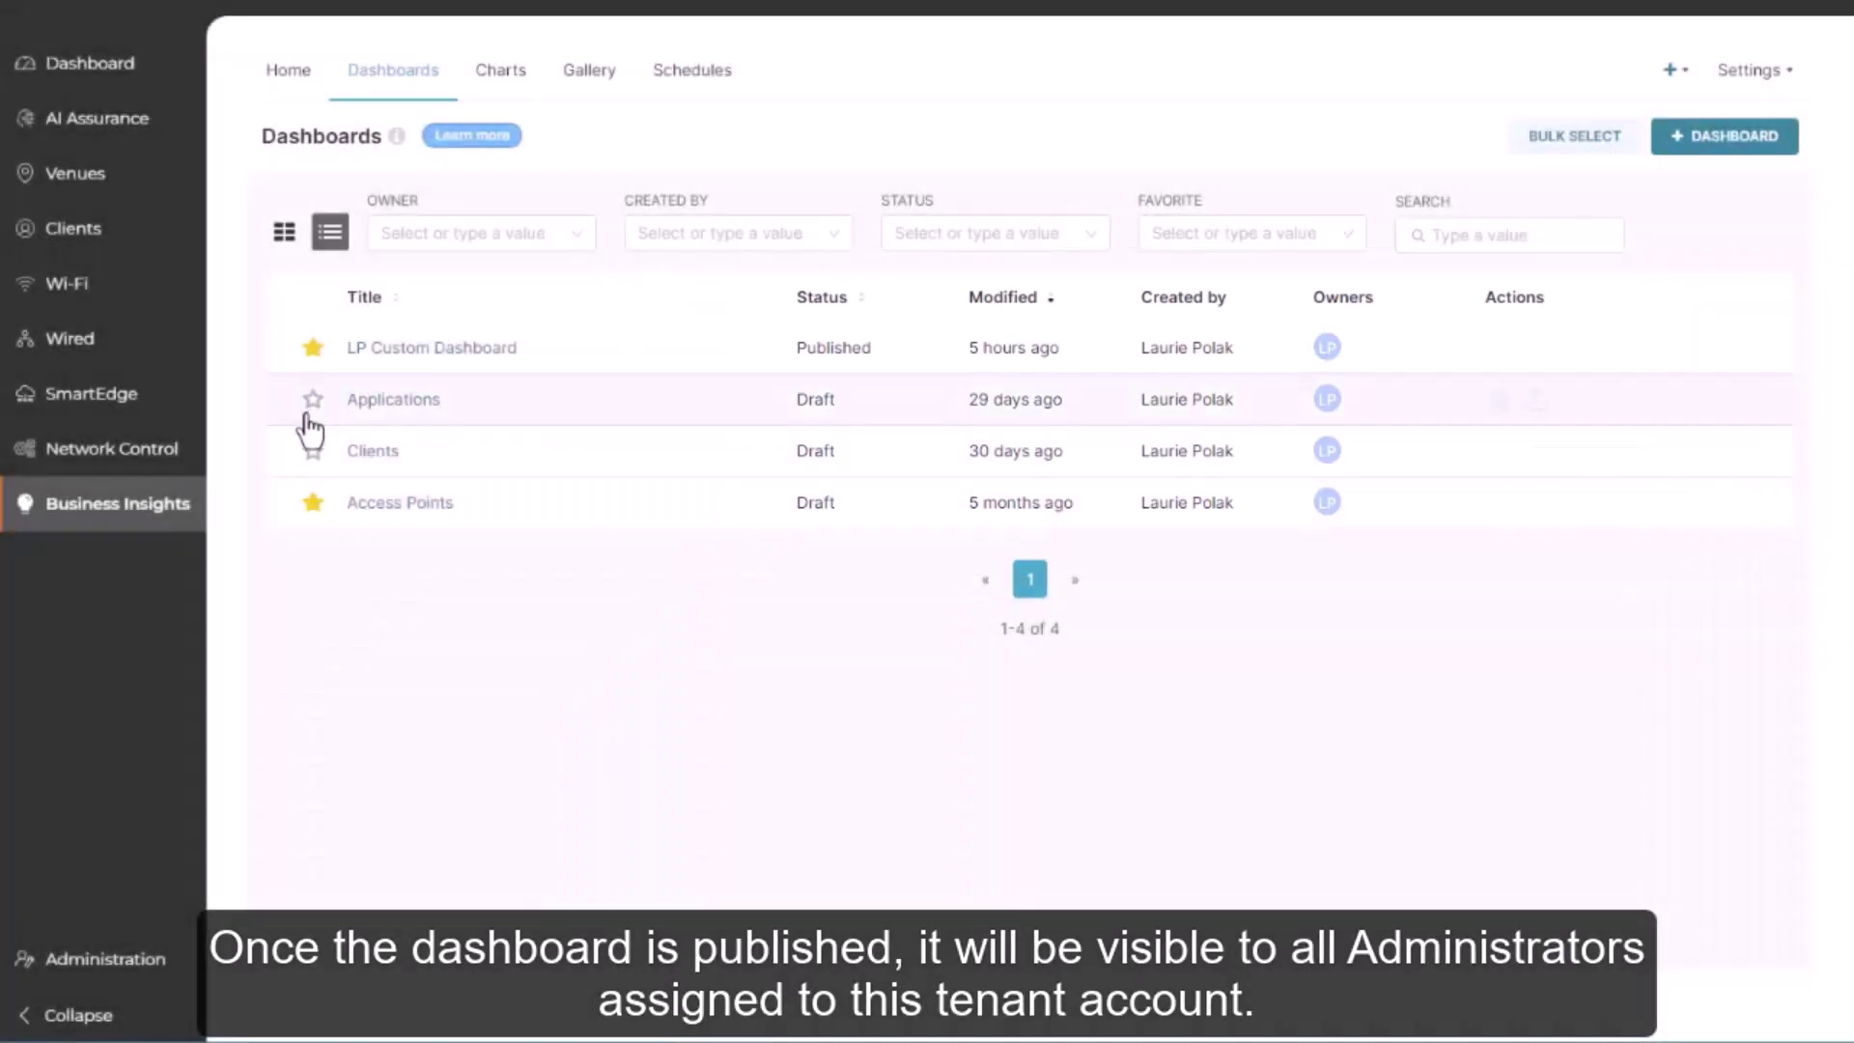
# Unstar the Applications dashboard and begin a new dashboard
pyautogui.moveTo(312, 418)
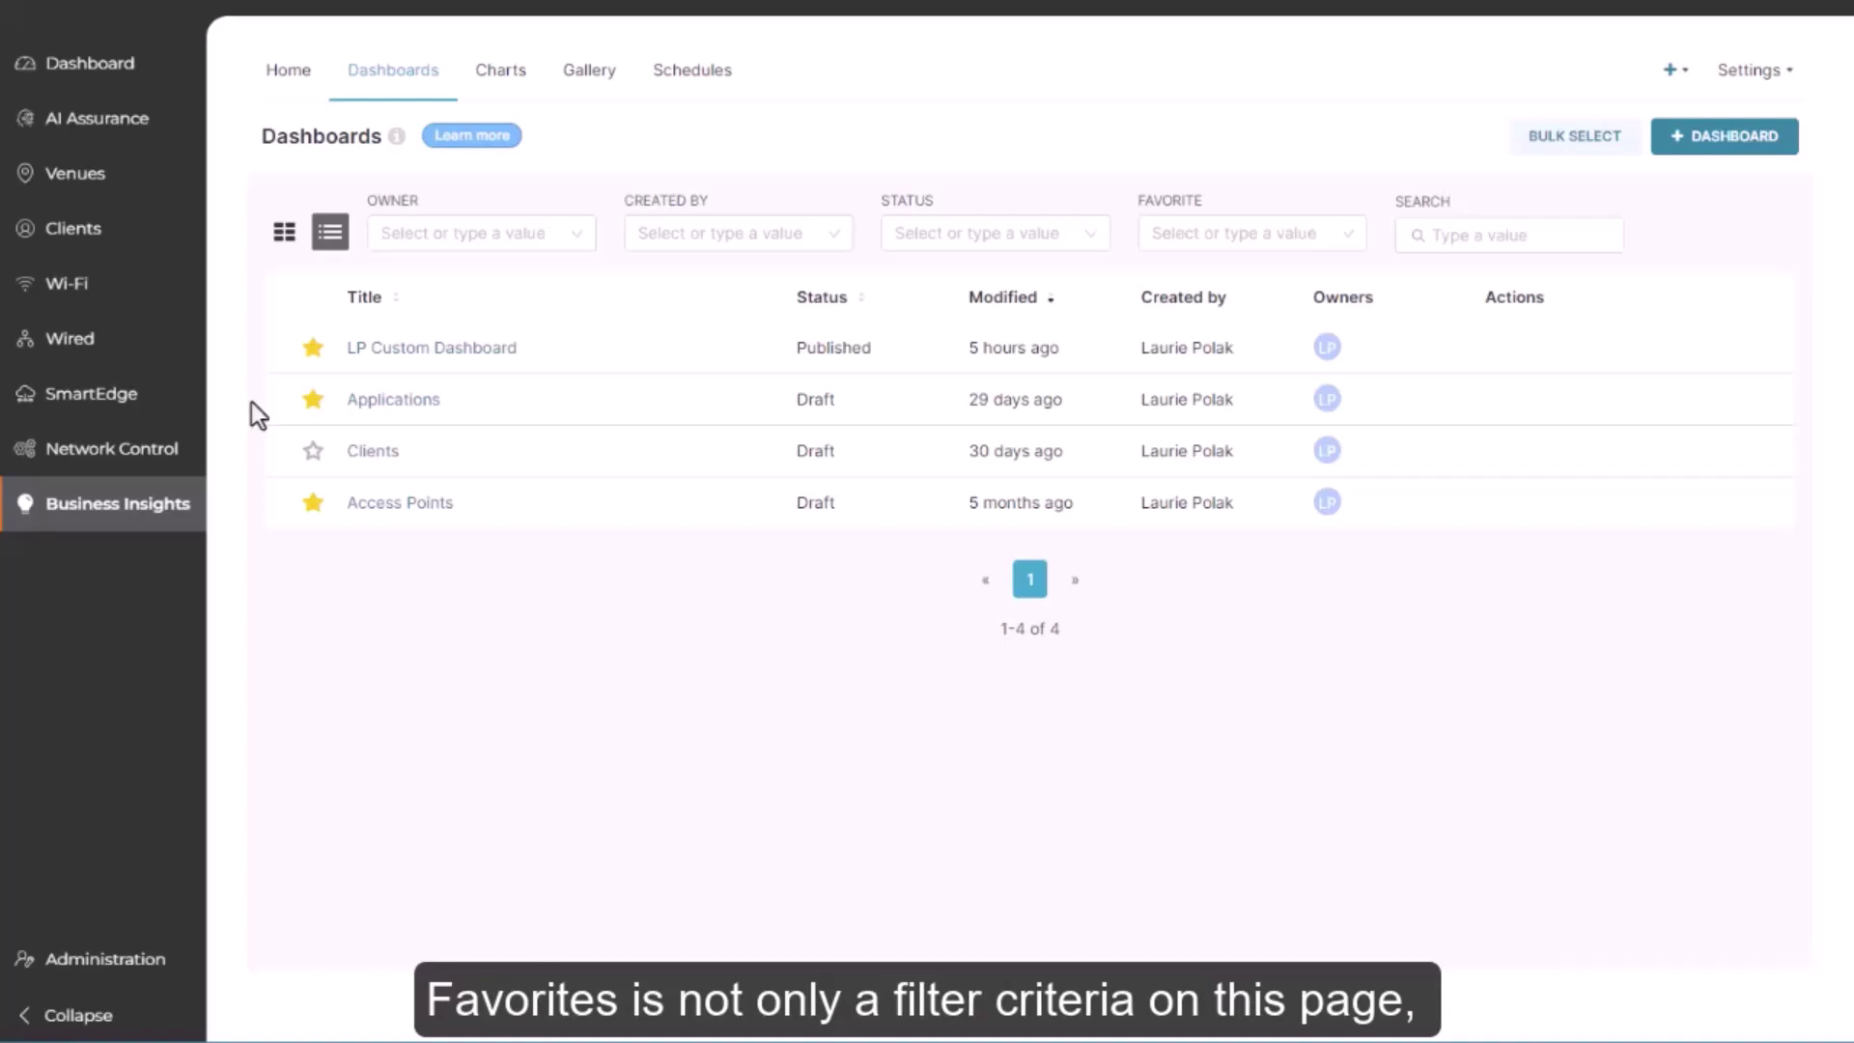
pyautogui.click(309, 403)
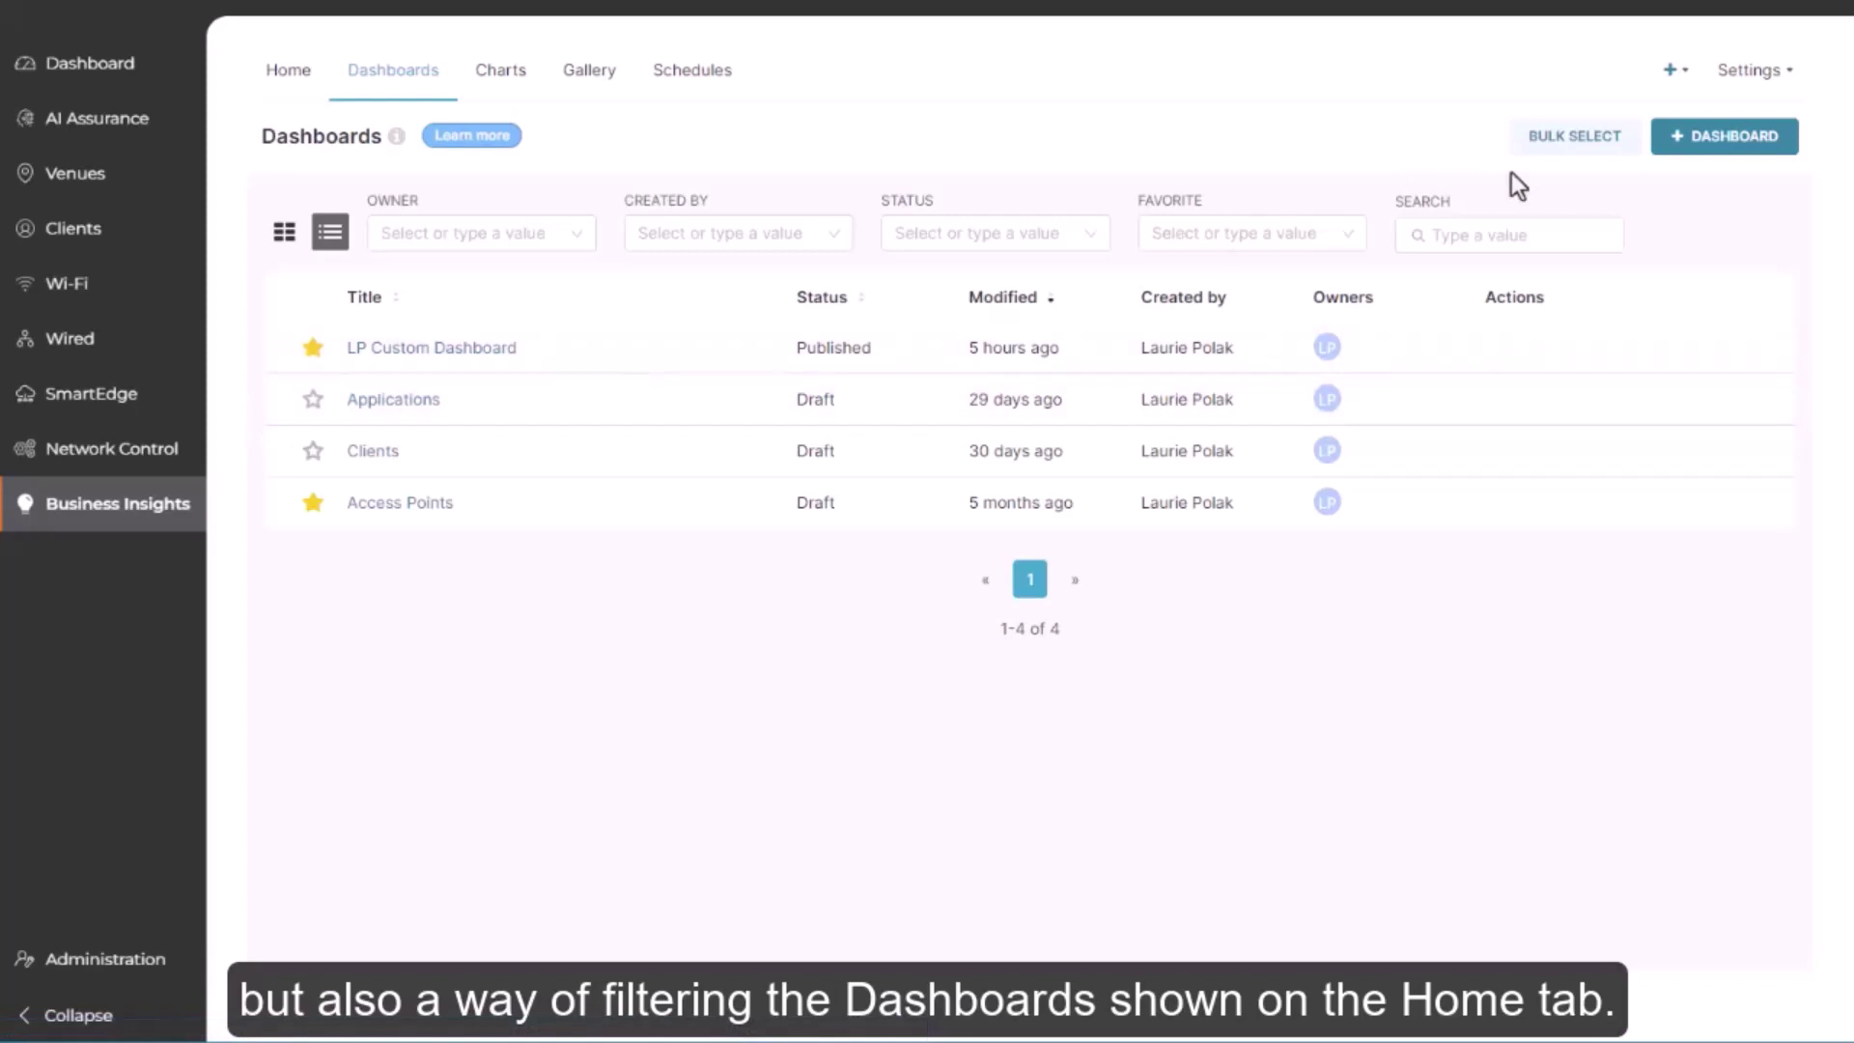
pyautogui.click(1725, 140)
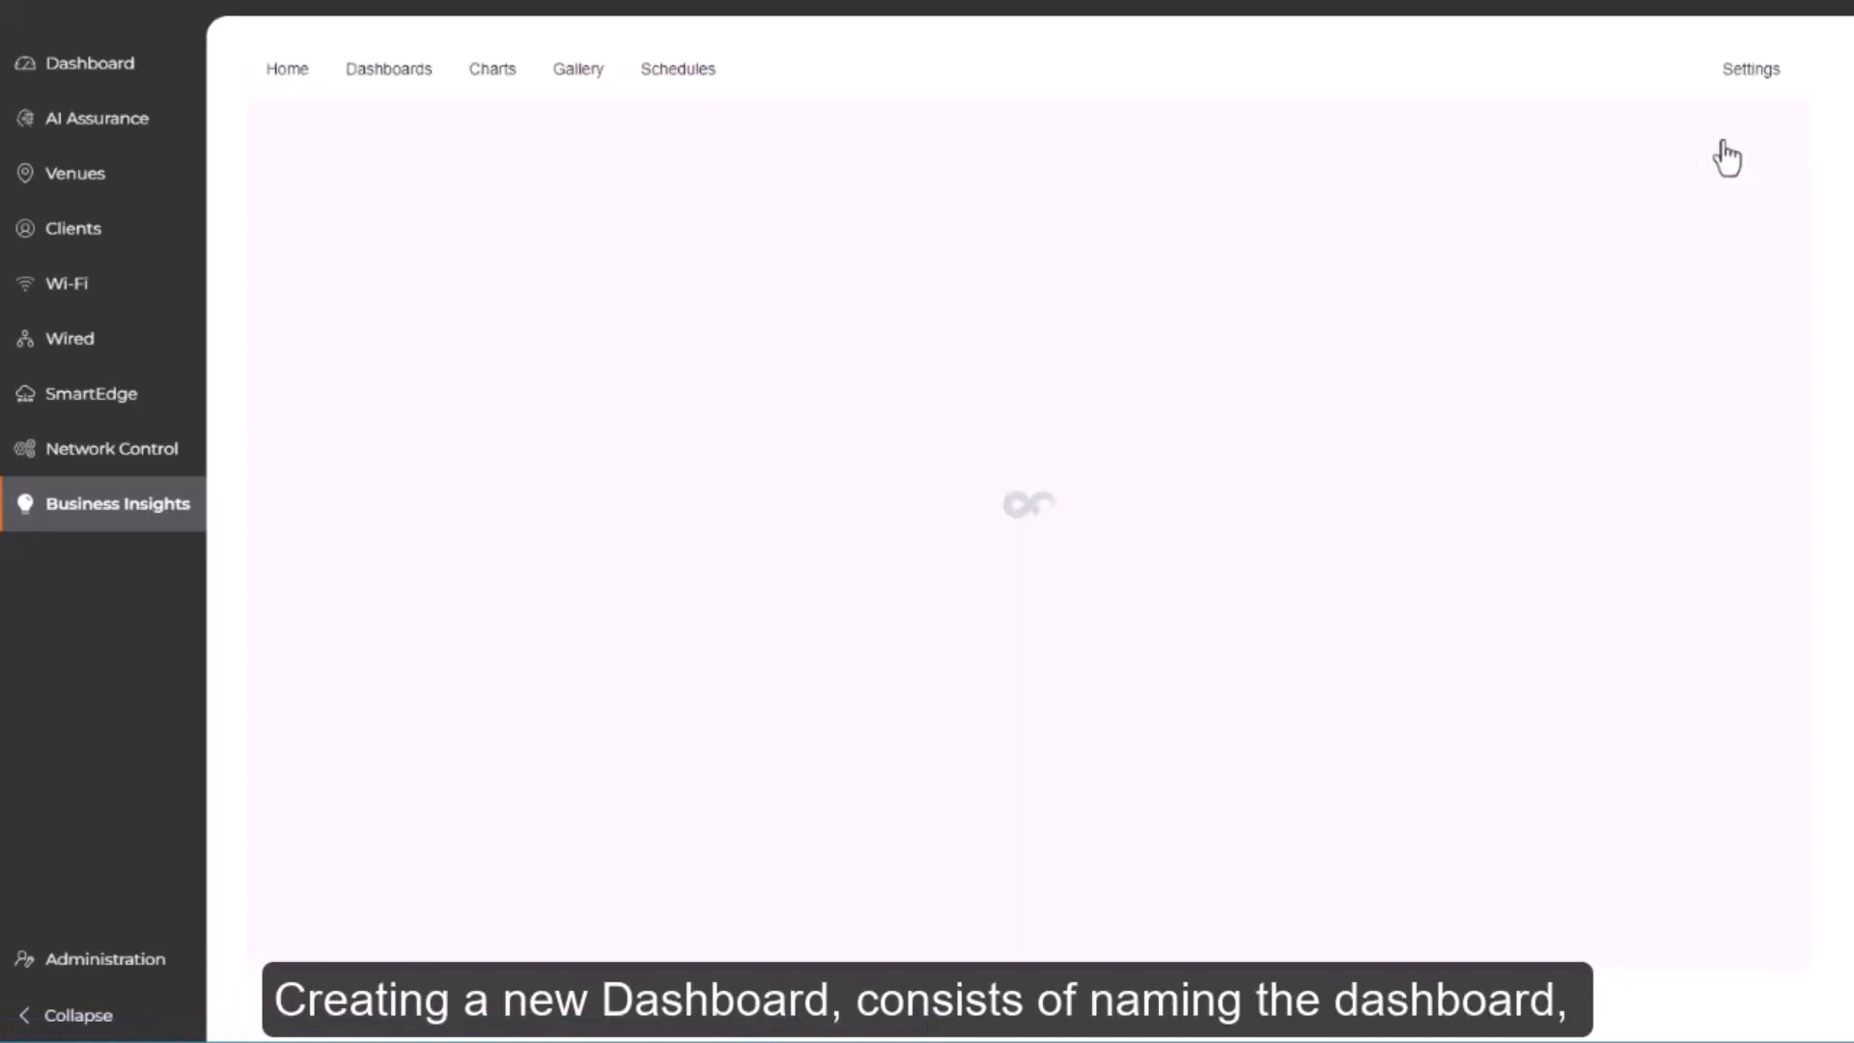
# Name the dashboard 'New Dashboard' and add Rx Traffic, Total Traffic and Tx Traffic charts
pyautogui.write('New ')
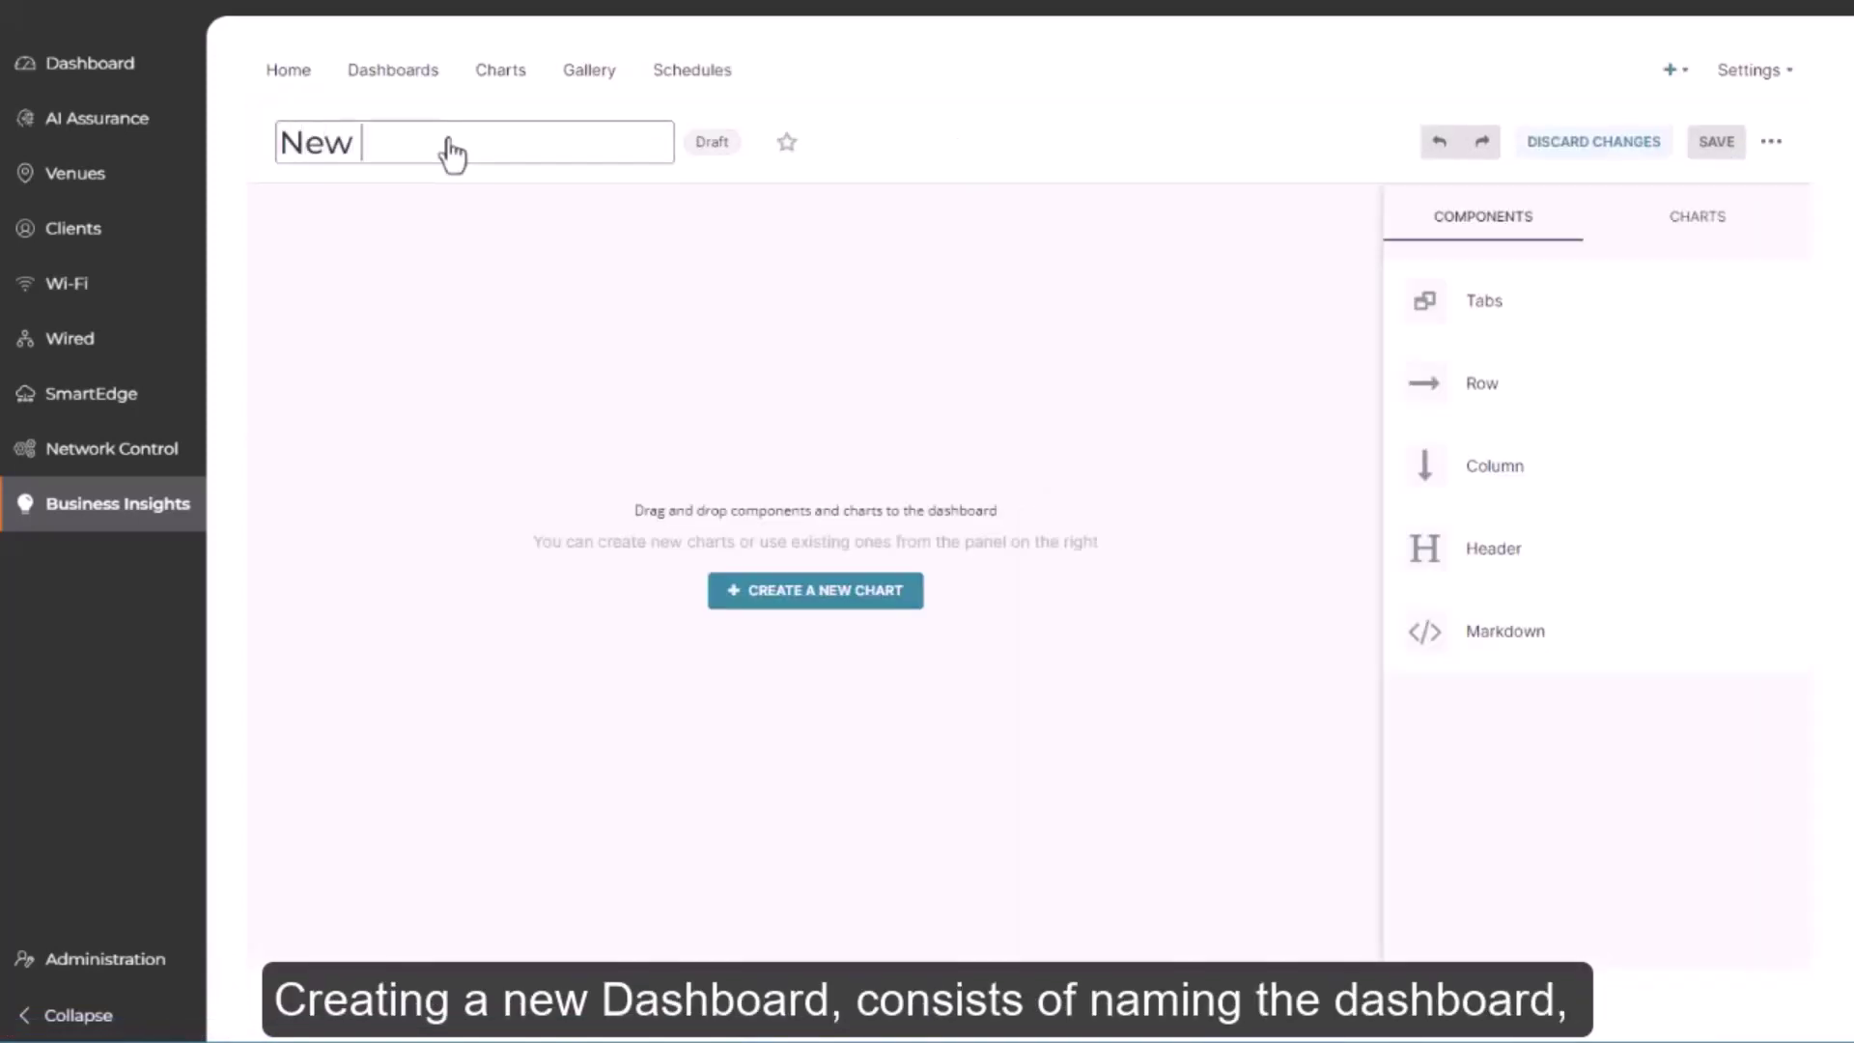
pyautogui.write('Dashboard')
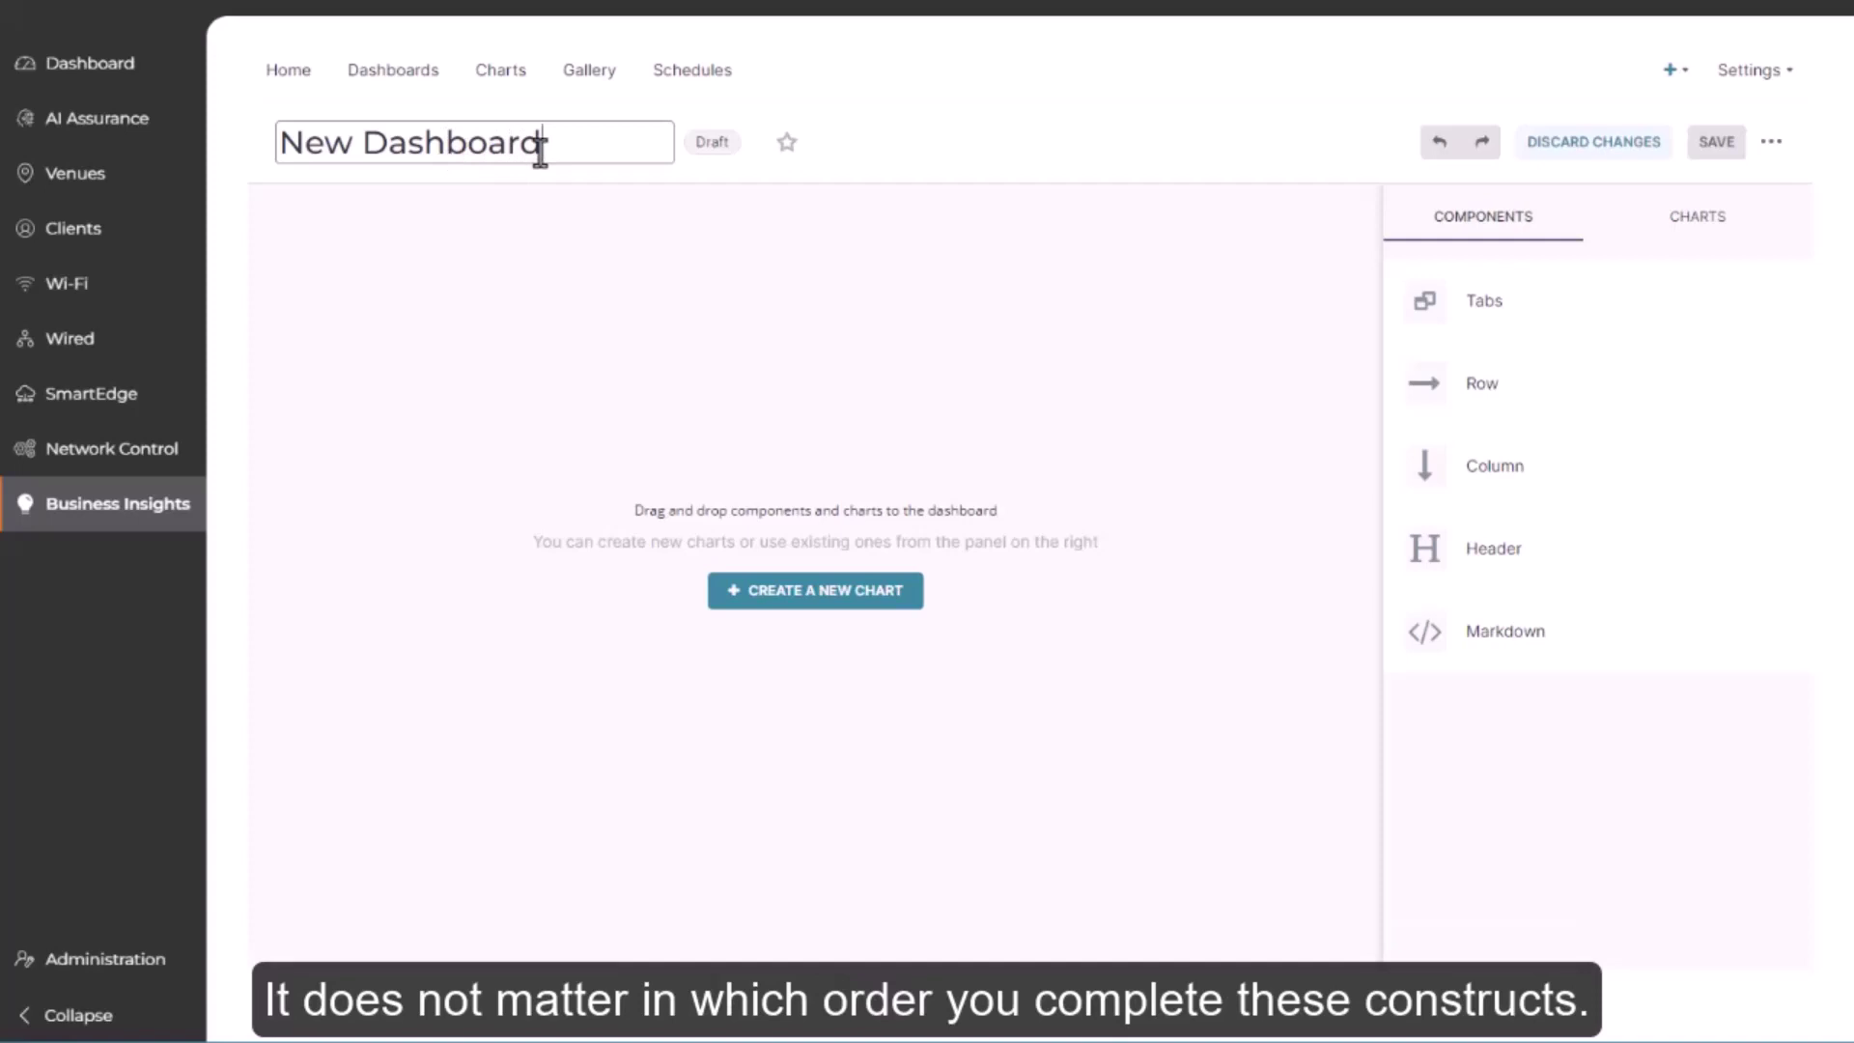
pyautogui.click(1708, 234)
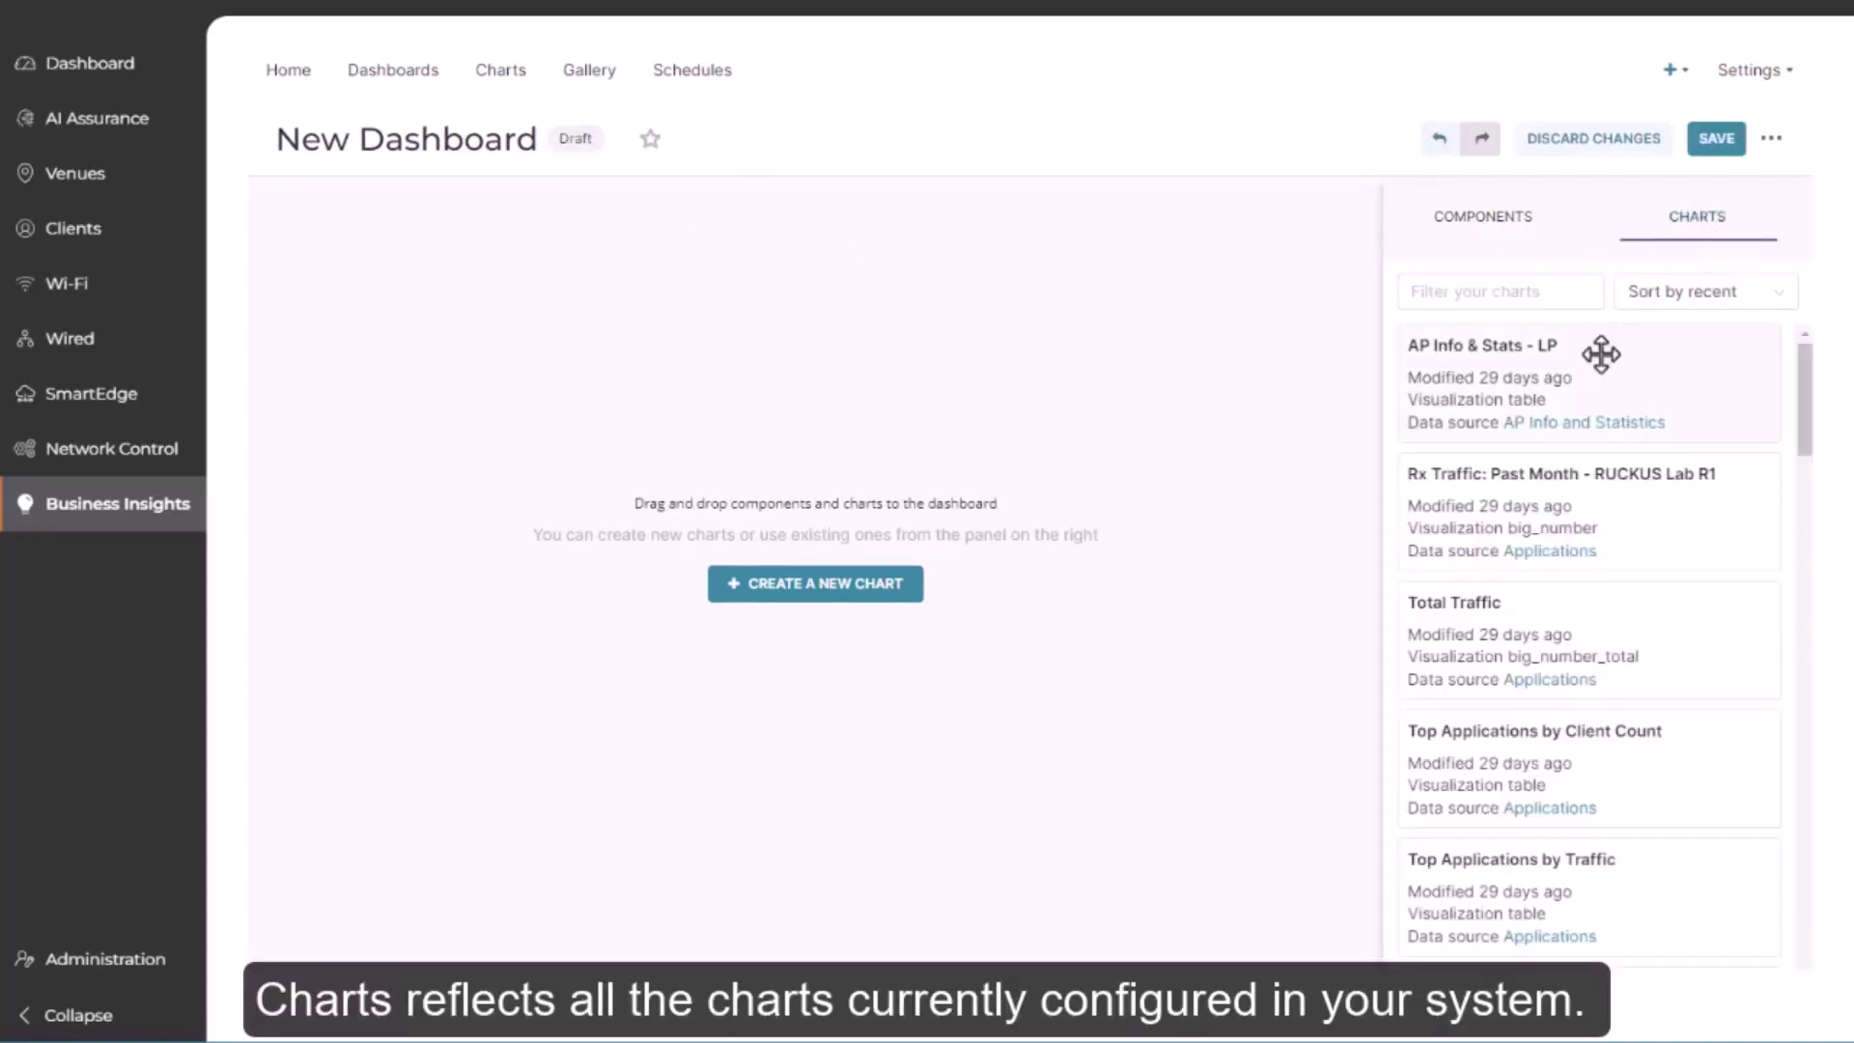
pyautogui.moveTo(1521, 498); pyautogui.dragTo(397, 281)
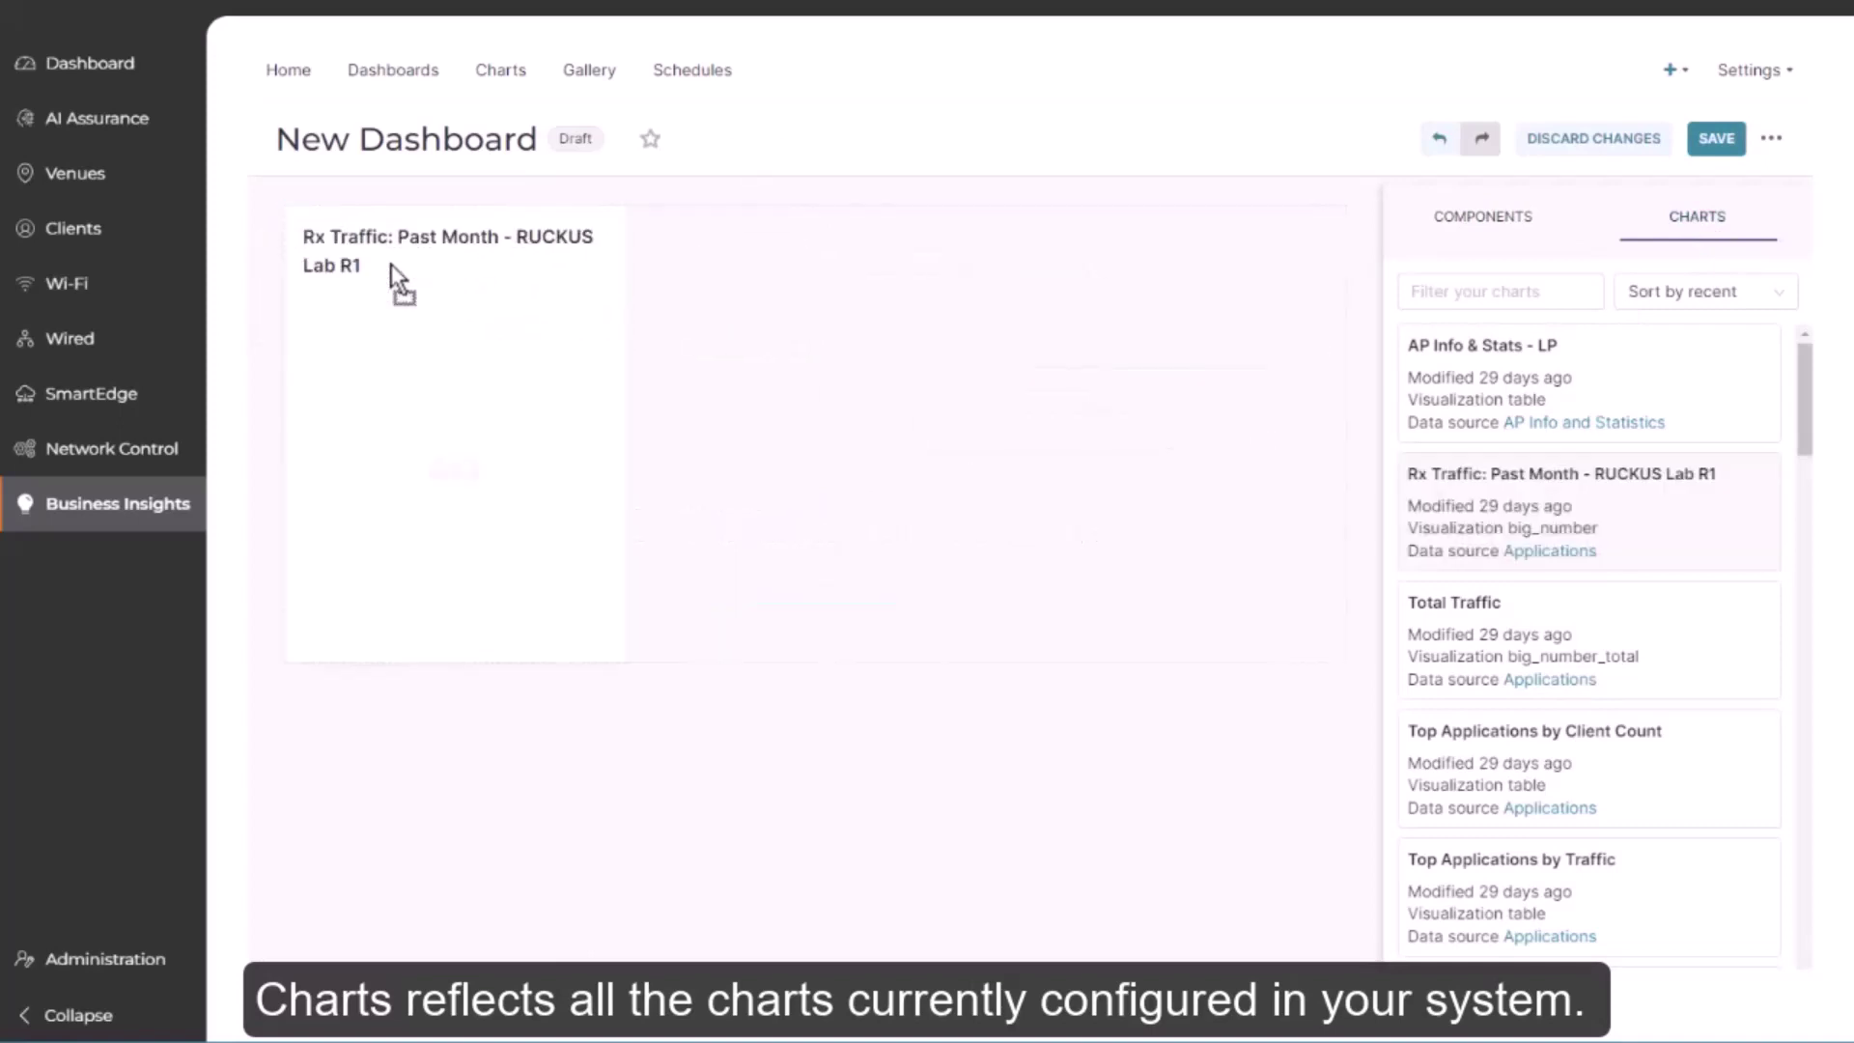
pyautogui.moveTo(1461, 650); pyautogui.dragTo(733, 463)
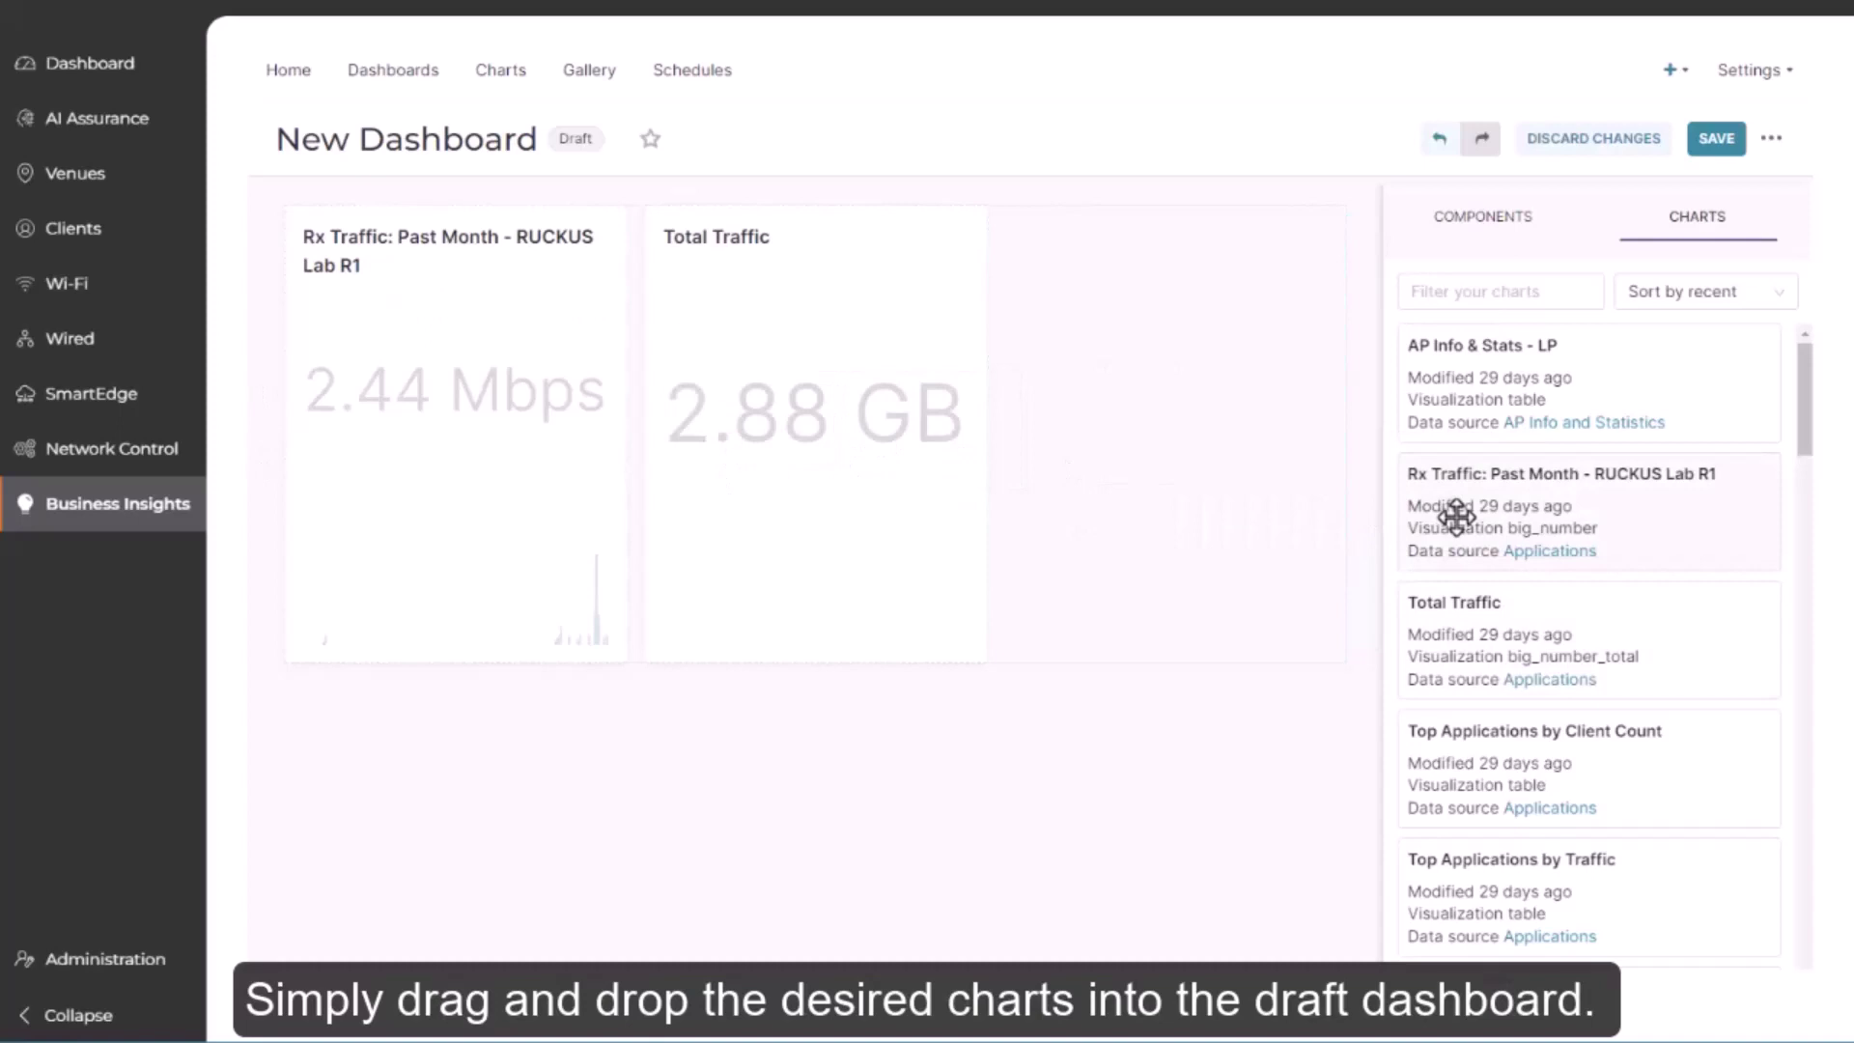
pyautogui.scroll(-5, 1457, 522)
pyautogui.moveTo(1457, 530); pyautogui.dragTo(1069, 417)
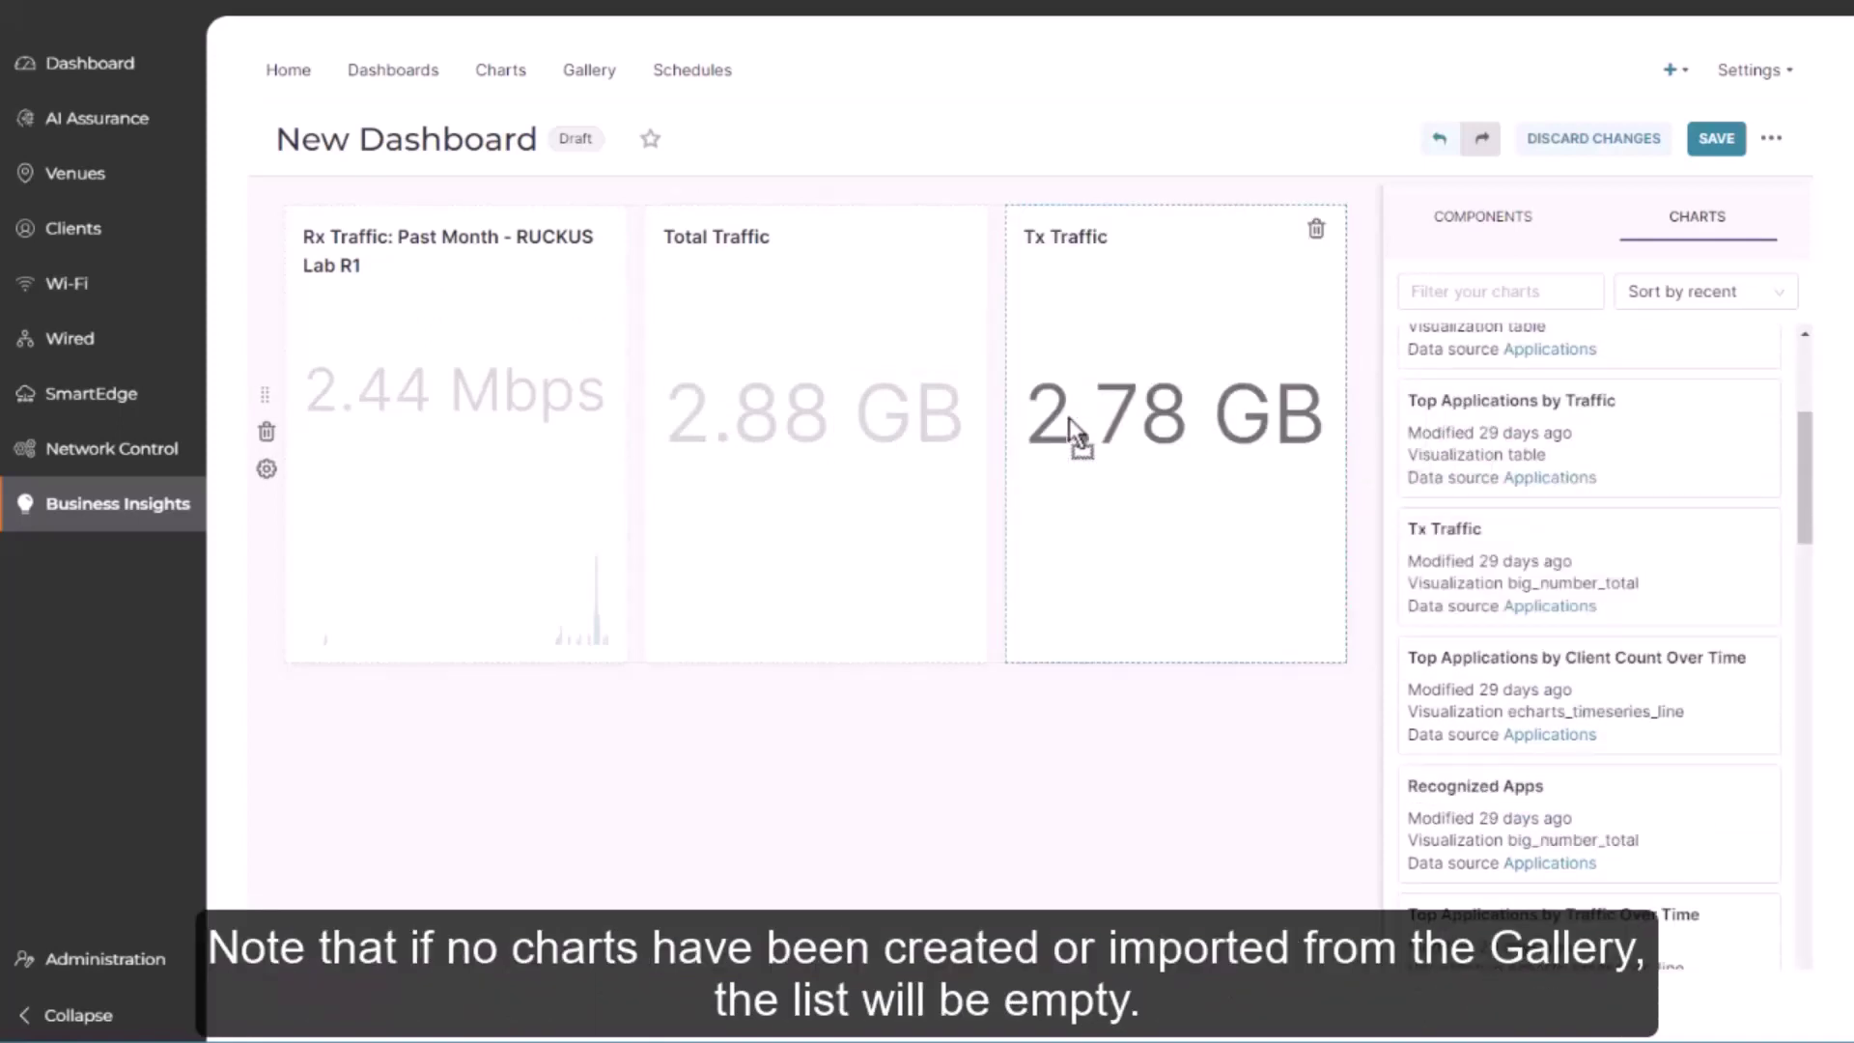
# Shrink the three traffic cards and add a compact Top Applications by Traffic chart
pyautogui.moveTo(445, 663); pyautogui.dragTo(445, 497)
pyautogui.moveTo(720, 660); pyautogui.dragTo(729, 497)
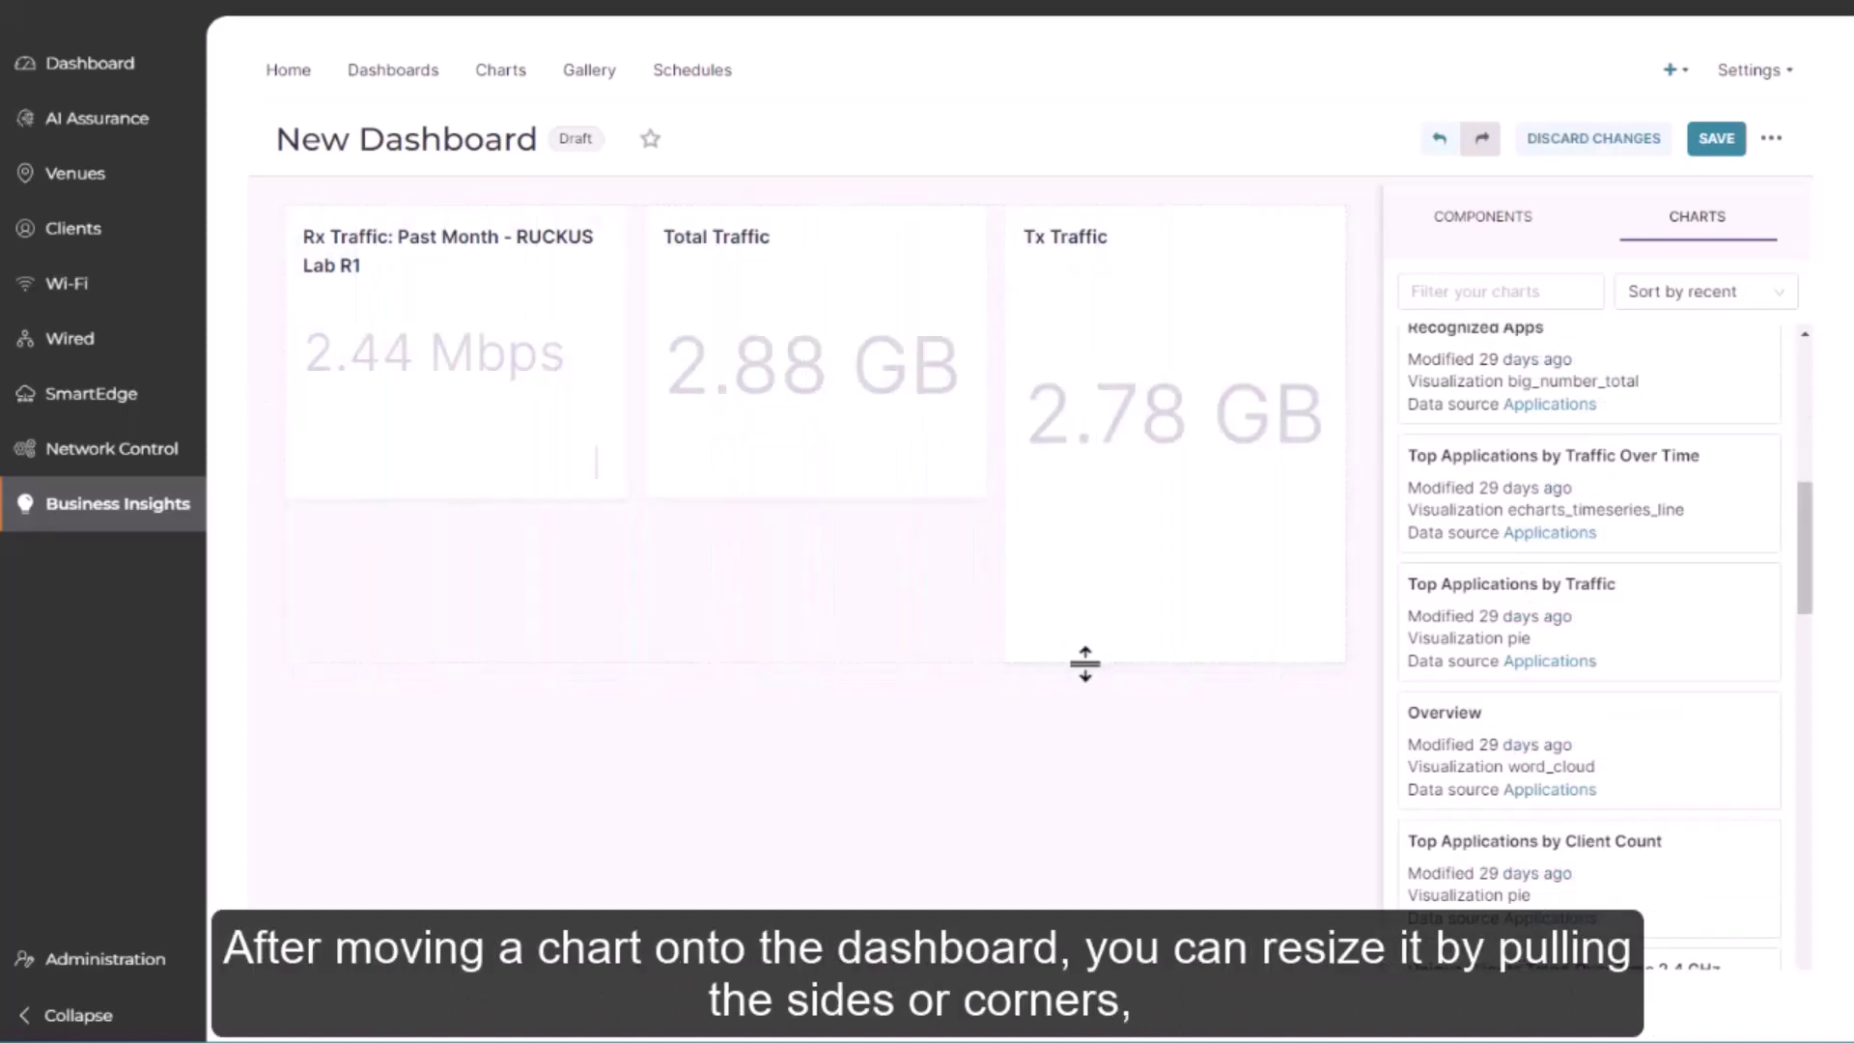
pyautogui.moveTo(1085, 664); pyautogui.dragTo(1081, 497)
pyautogui.moveTo(626, 491); pyautogui.dragTo(445, 384)
pyautogui.moveTo(807, 501); pyautogui.dragTo(623, 394)
pyautogui.moveTo(983, 494); pyautogui.dragTo(801, 386)
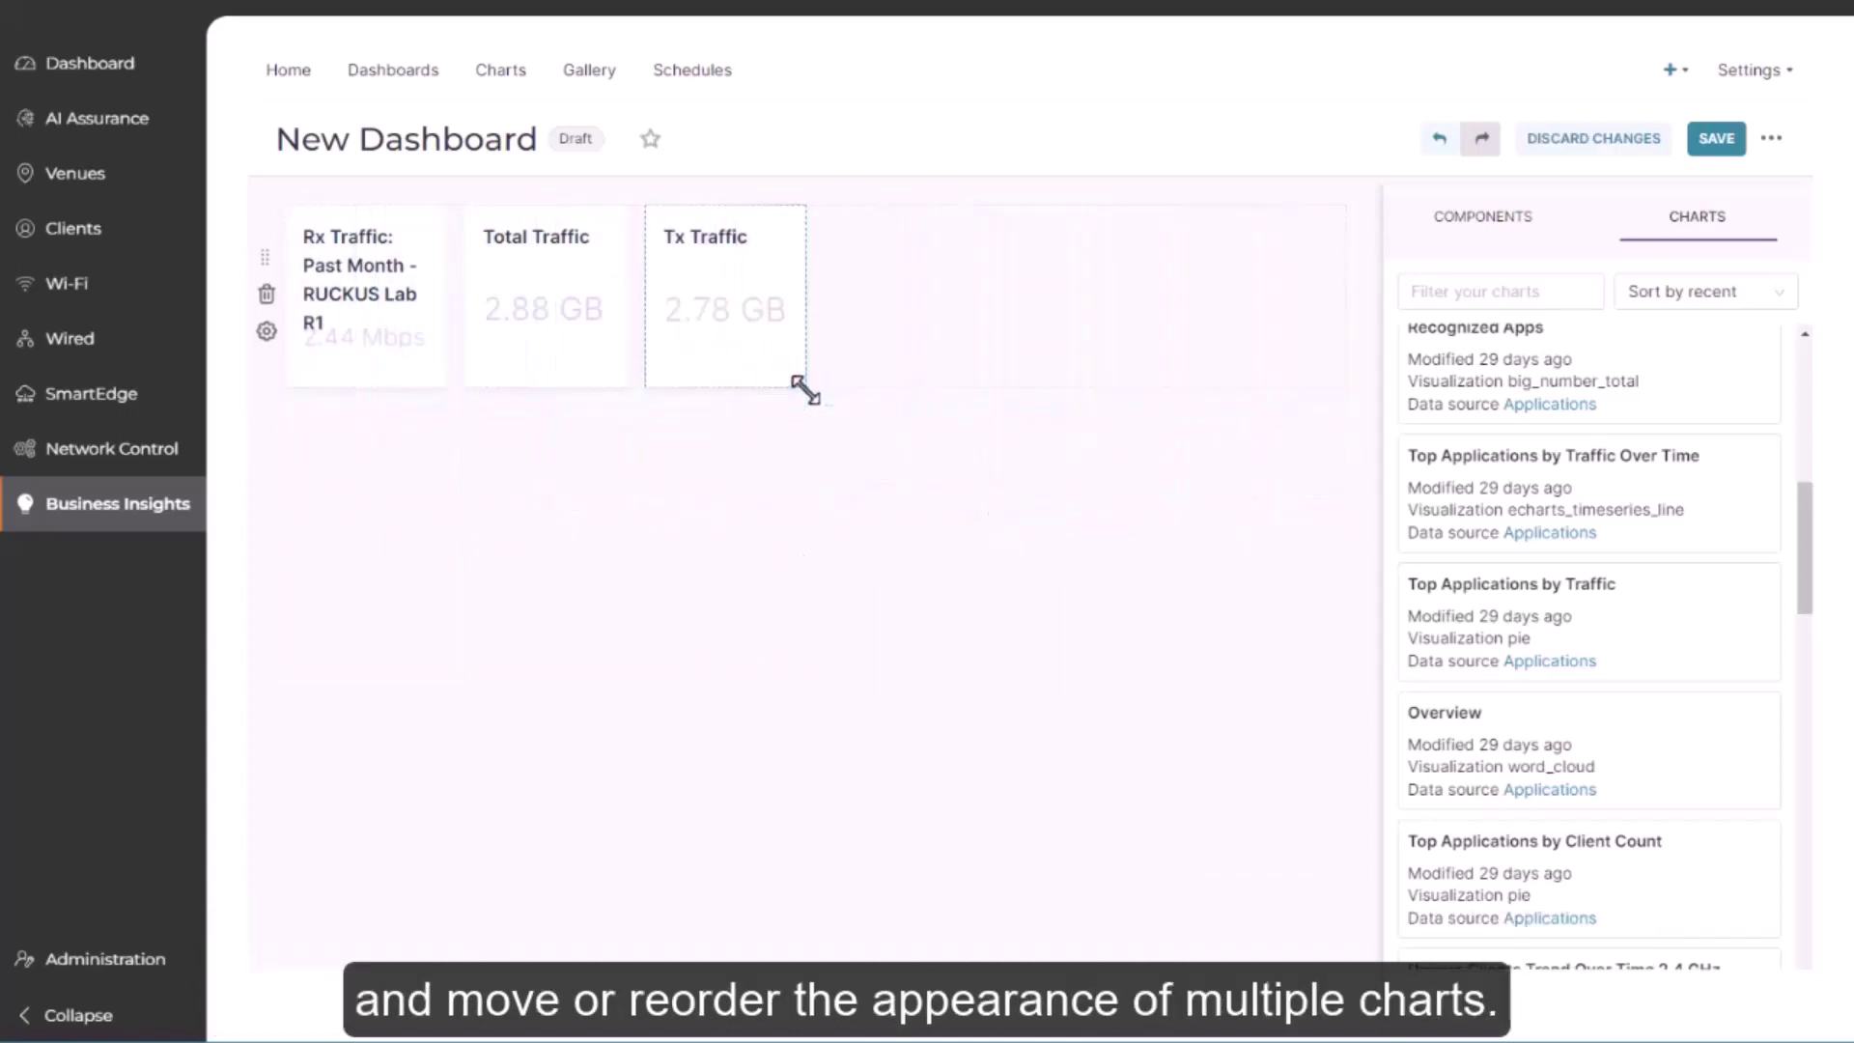
pyautogui.moveTo(1420, 612); pyautogui.dragTo(1022, 321)
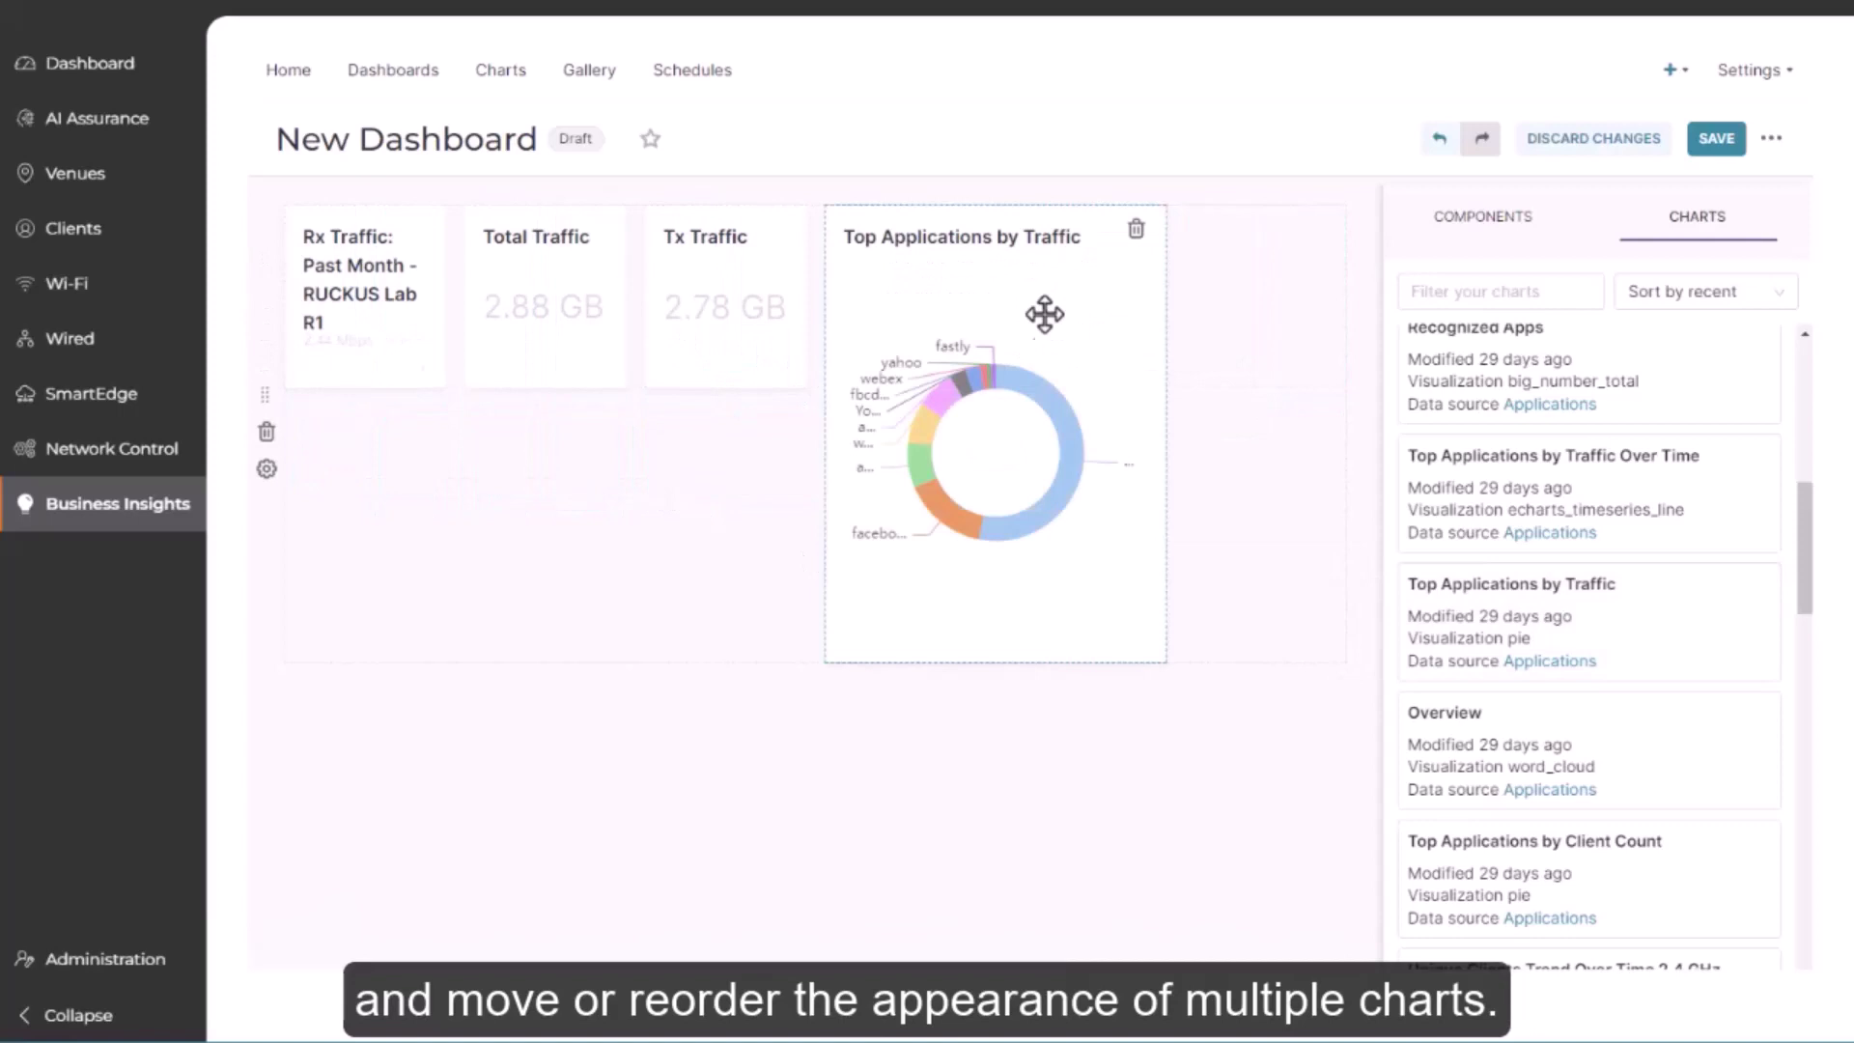
pyautogui.moveTo(1168, 665); pyautogui.dragTo(1151, 522)
# Add a new row and move Top Applications by Traffic into it
pyautogui.click(1452, 228)
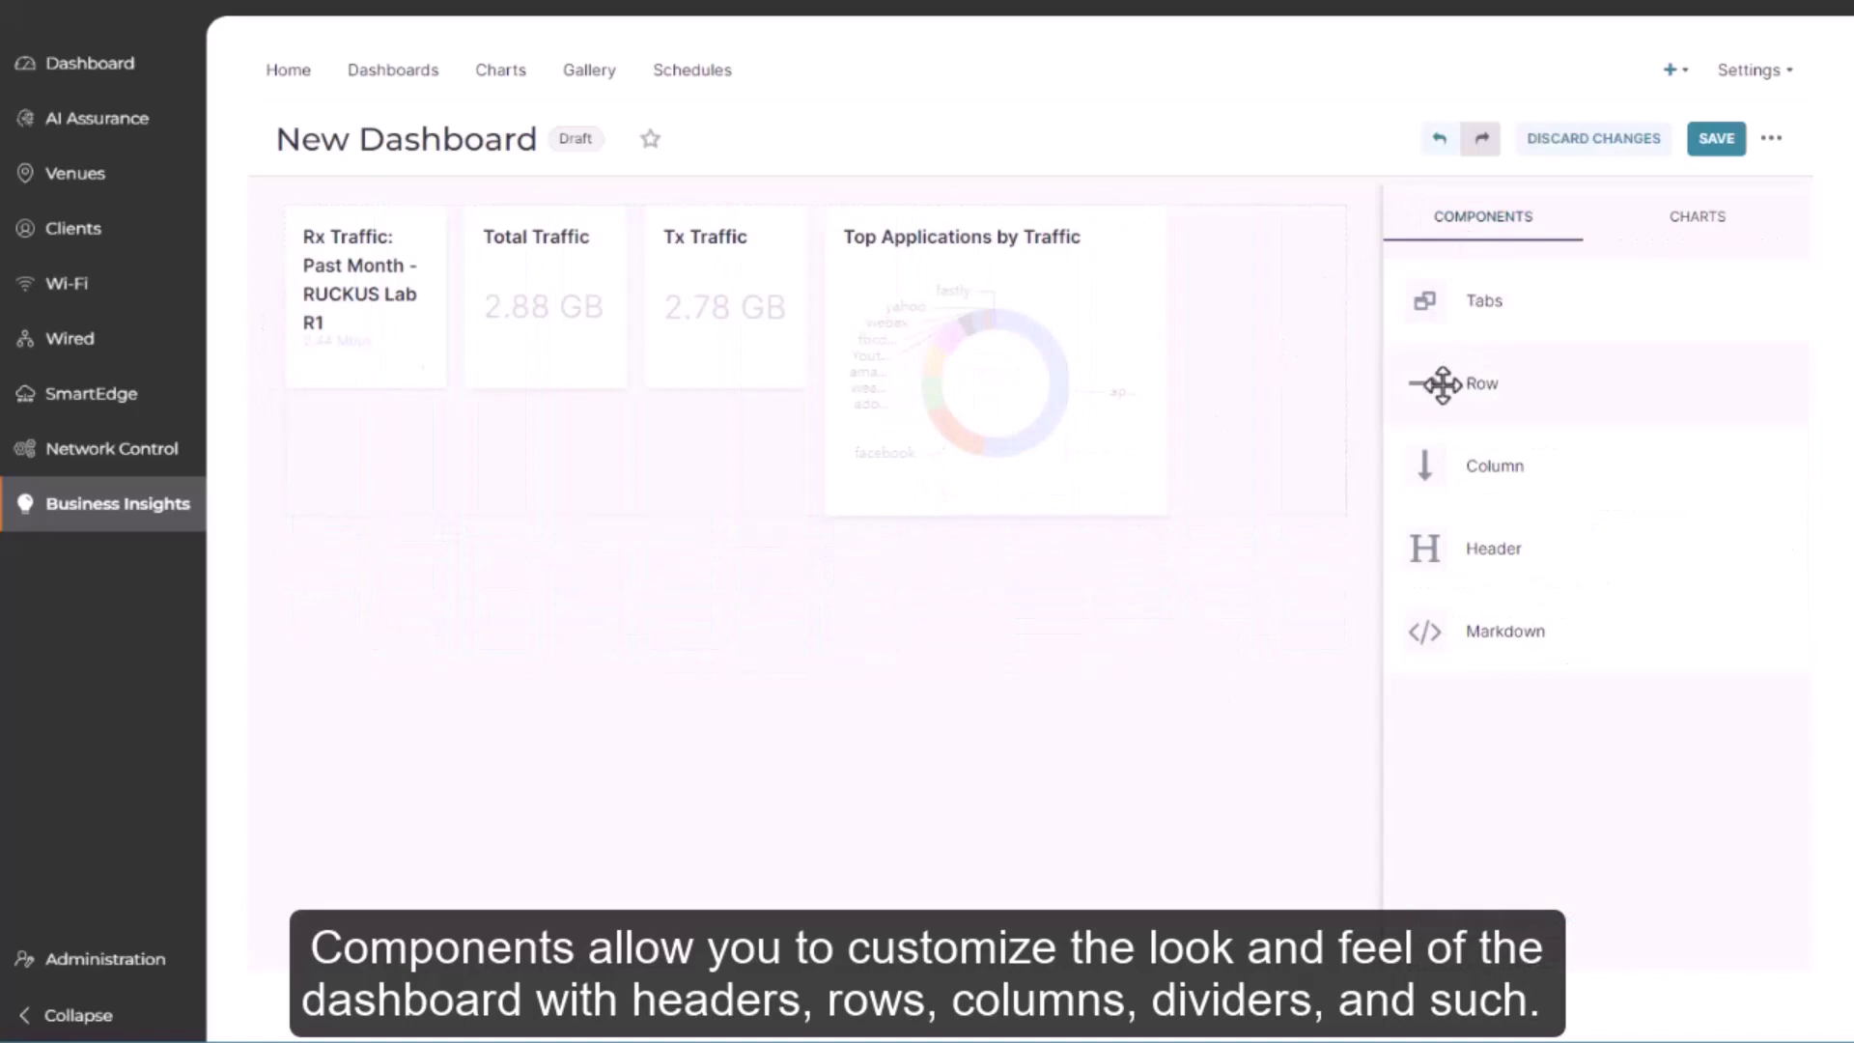
pyautogui.moveTo(1441, 384); pyautogui.dragTo(491, 450)
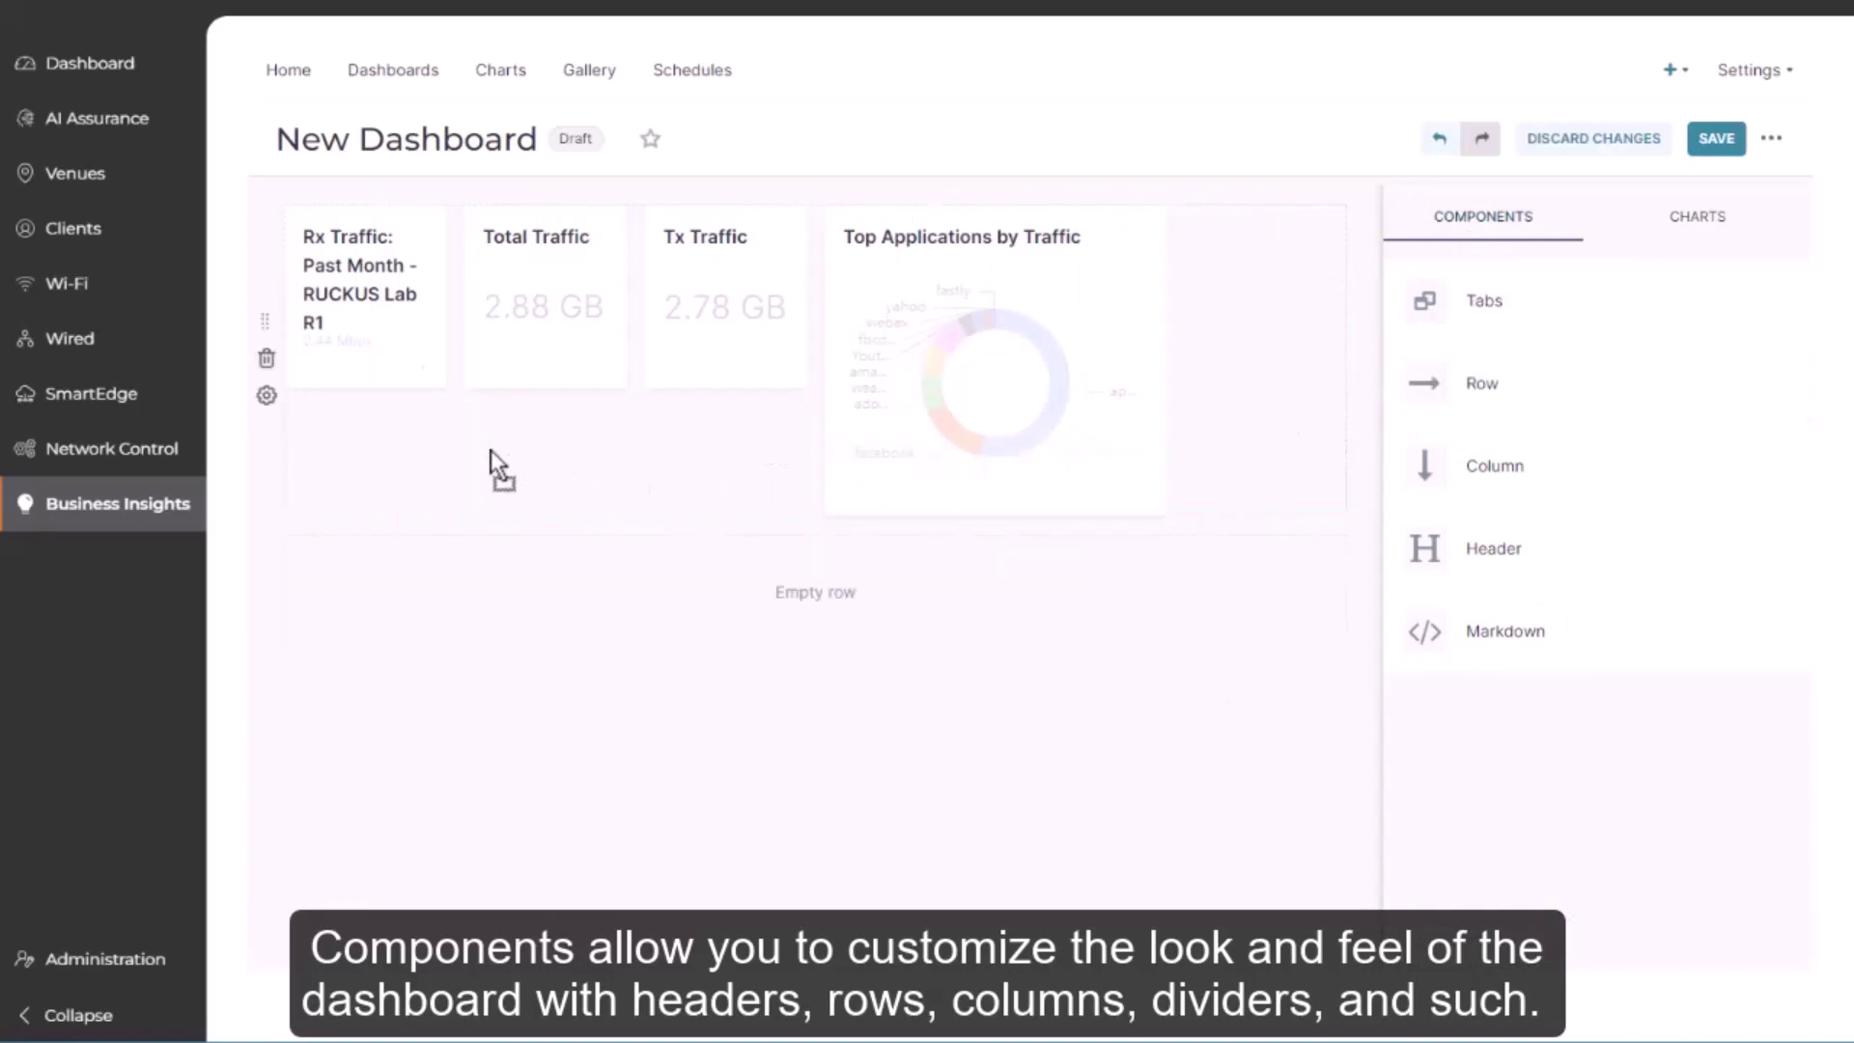
pyautogui.moveTo(985, 360); pyautogui.dragTo(437, 606)
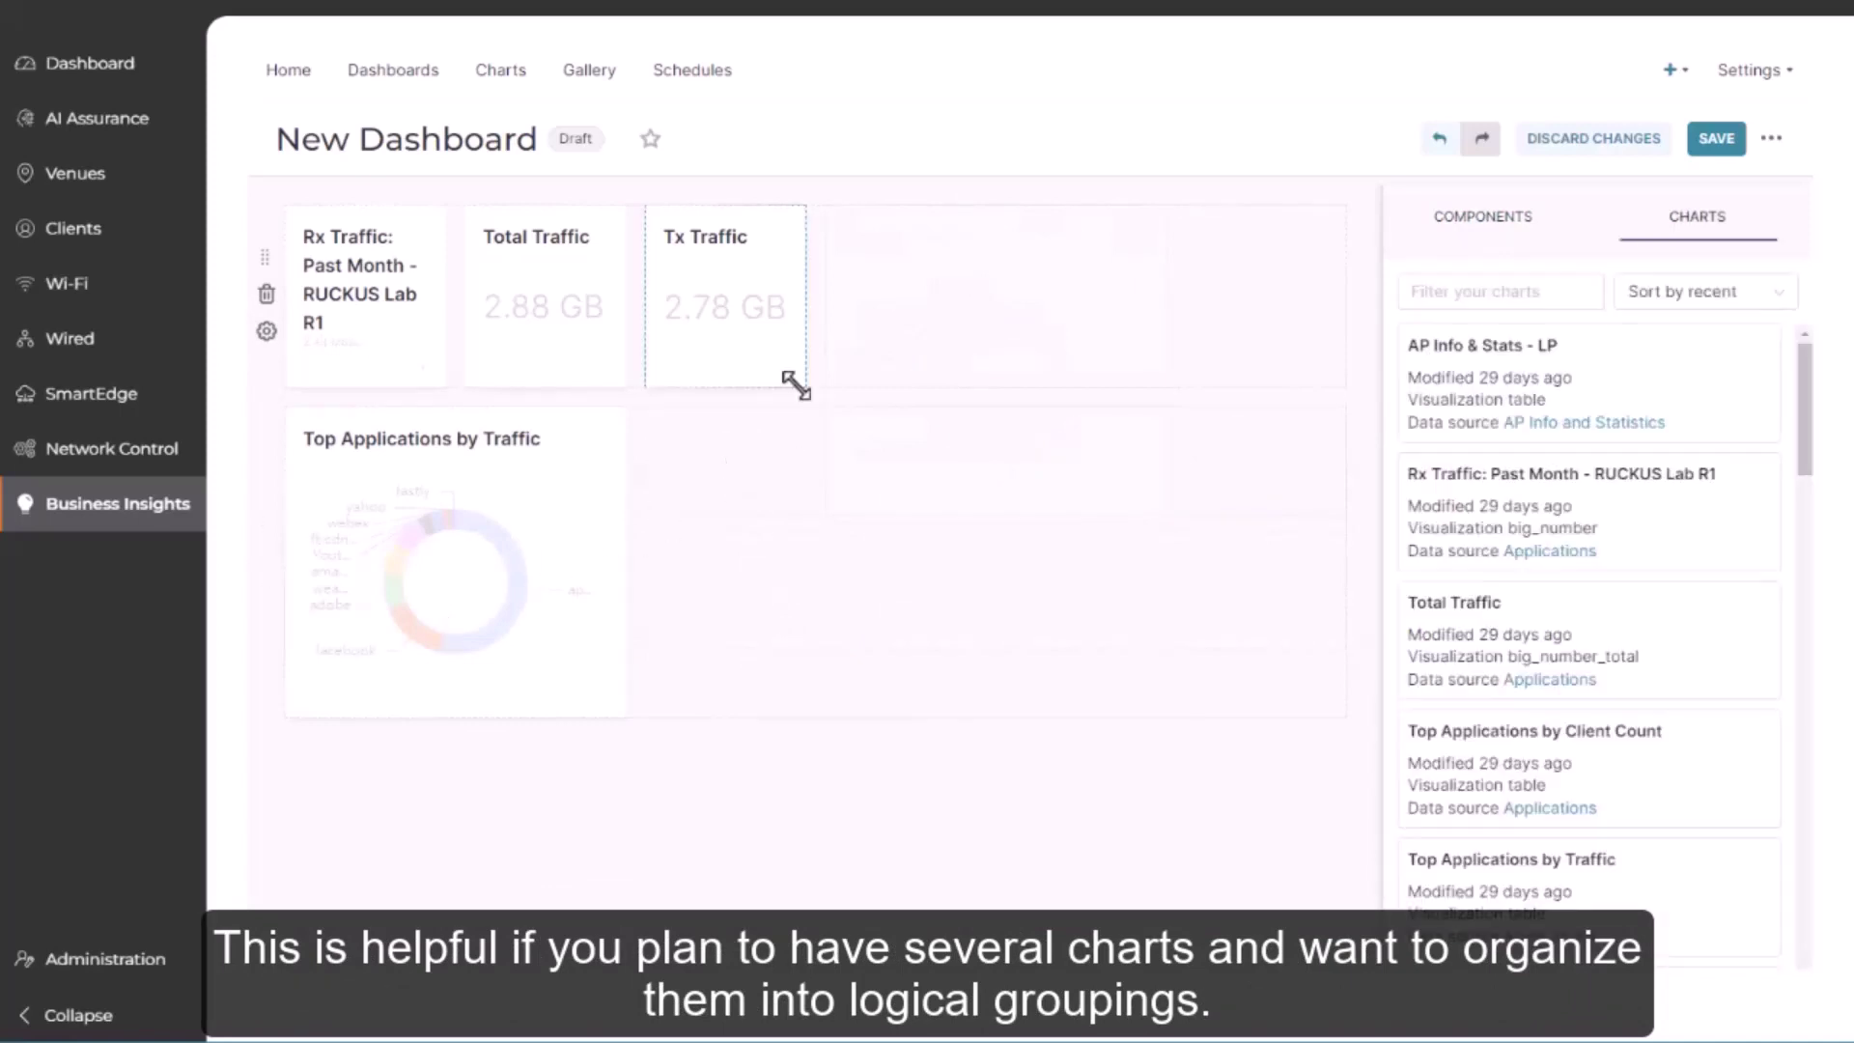
# Enlarge the Tx and Rx Traffic cards, reorder Total Traffic, and publish the dashboard
pyautogui.moveTo(802, 384); pyautogui.dragTo(897, 433)
pyautogui.moveTo(532, 313); pyautogui.dragTo(985, 319)
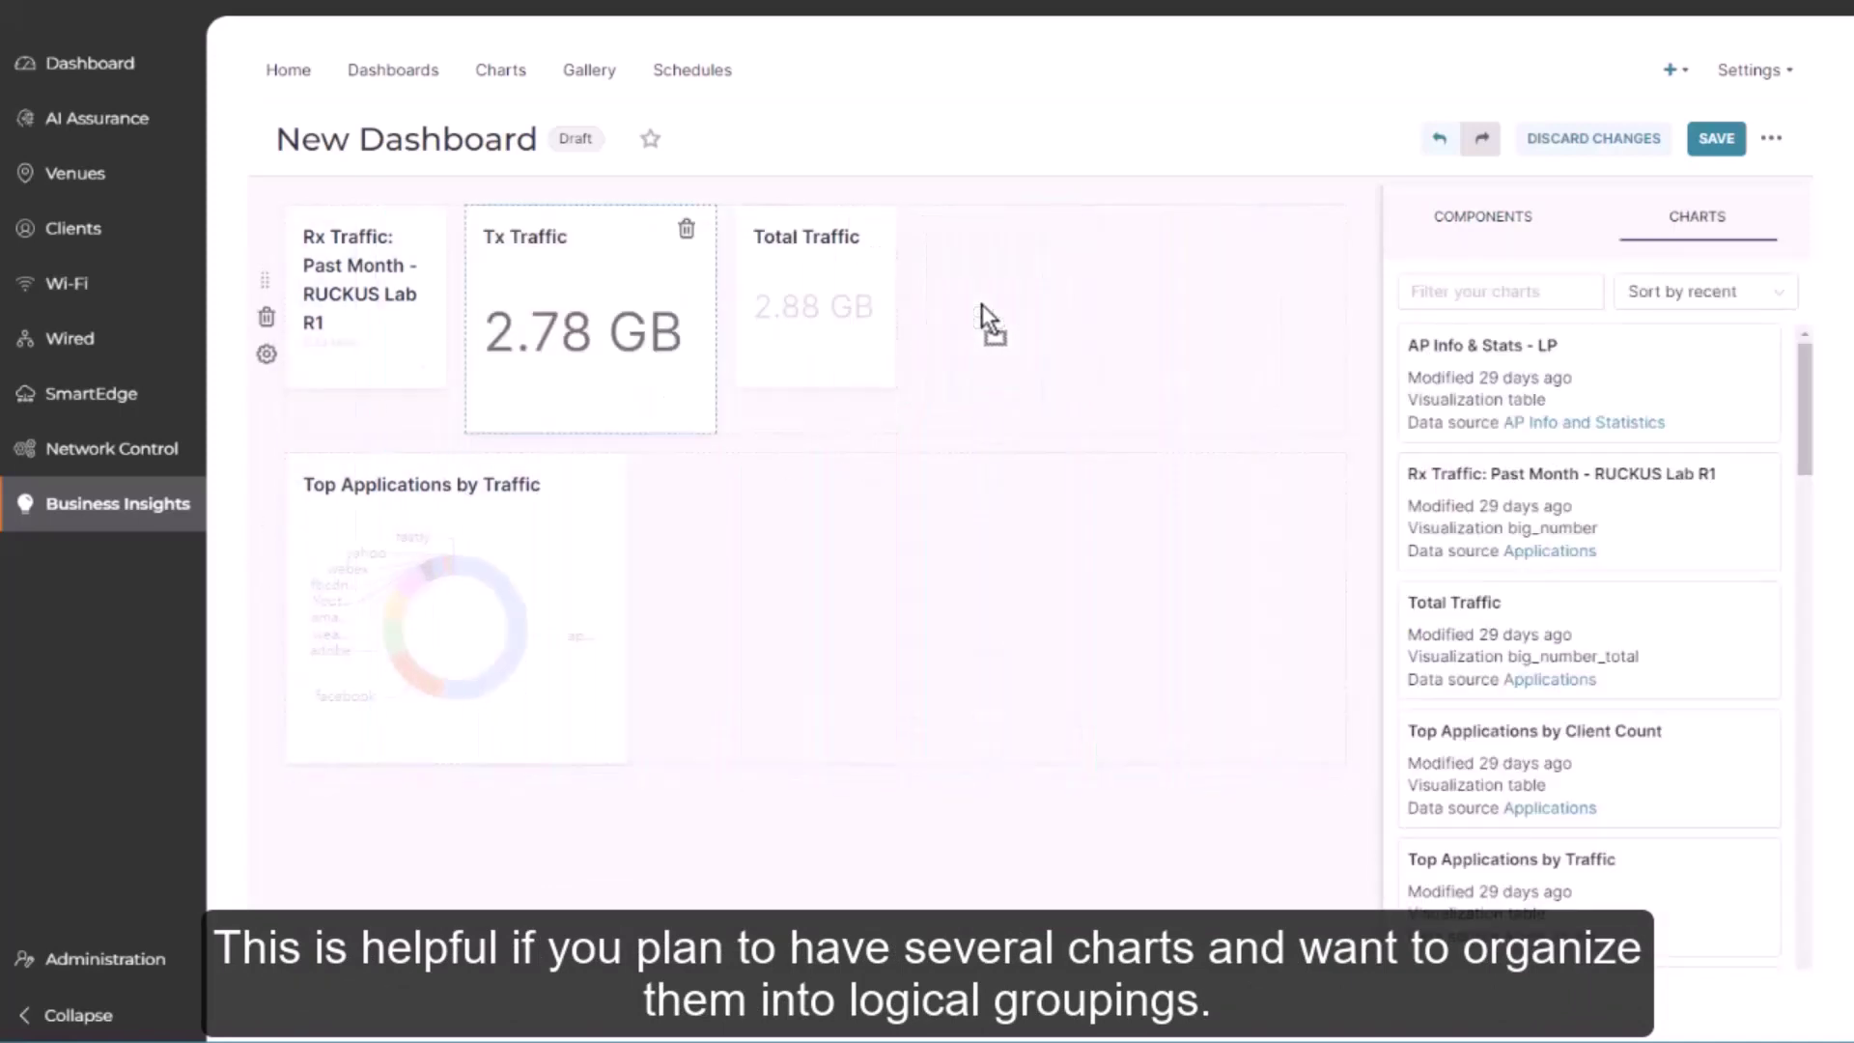
pyautogui.moveTo(444, 385); pyautogui.dragTo(529, 444)
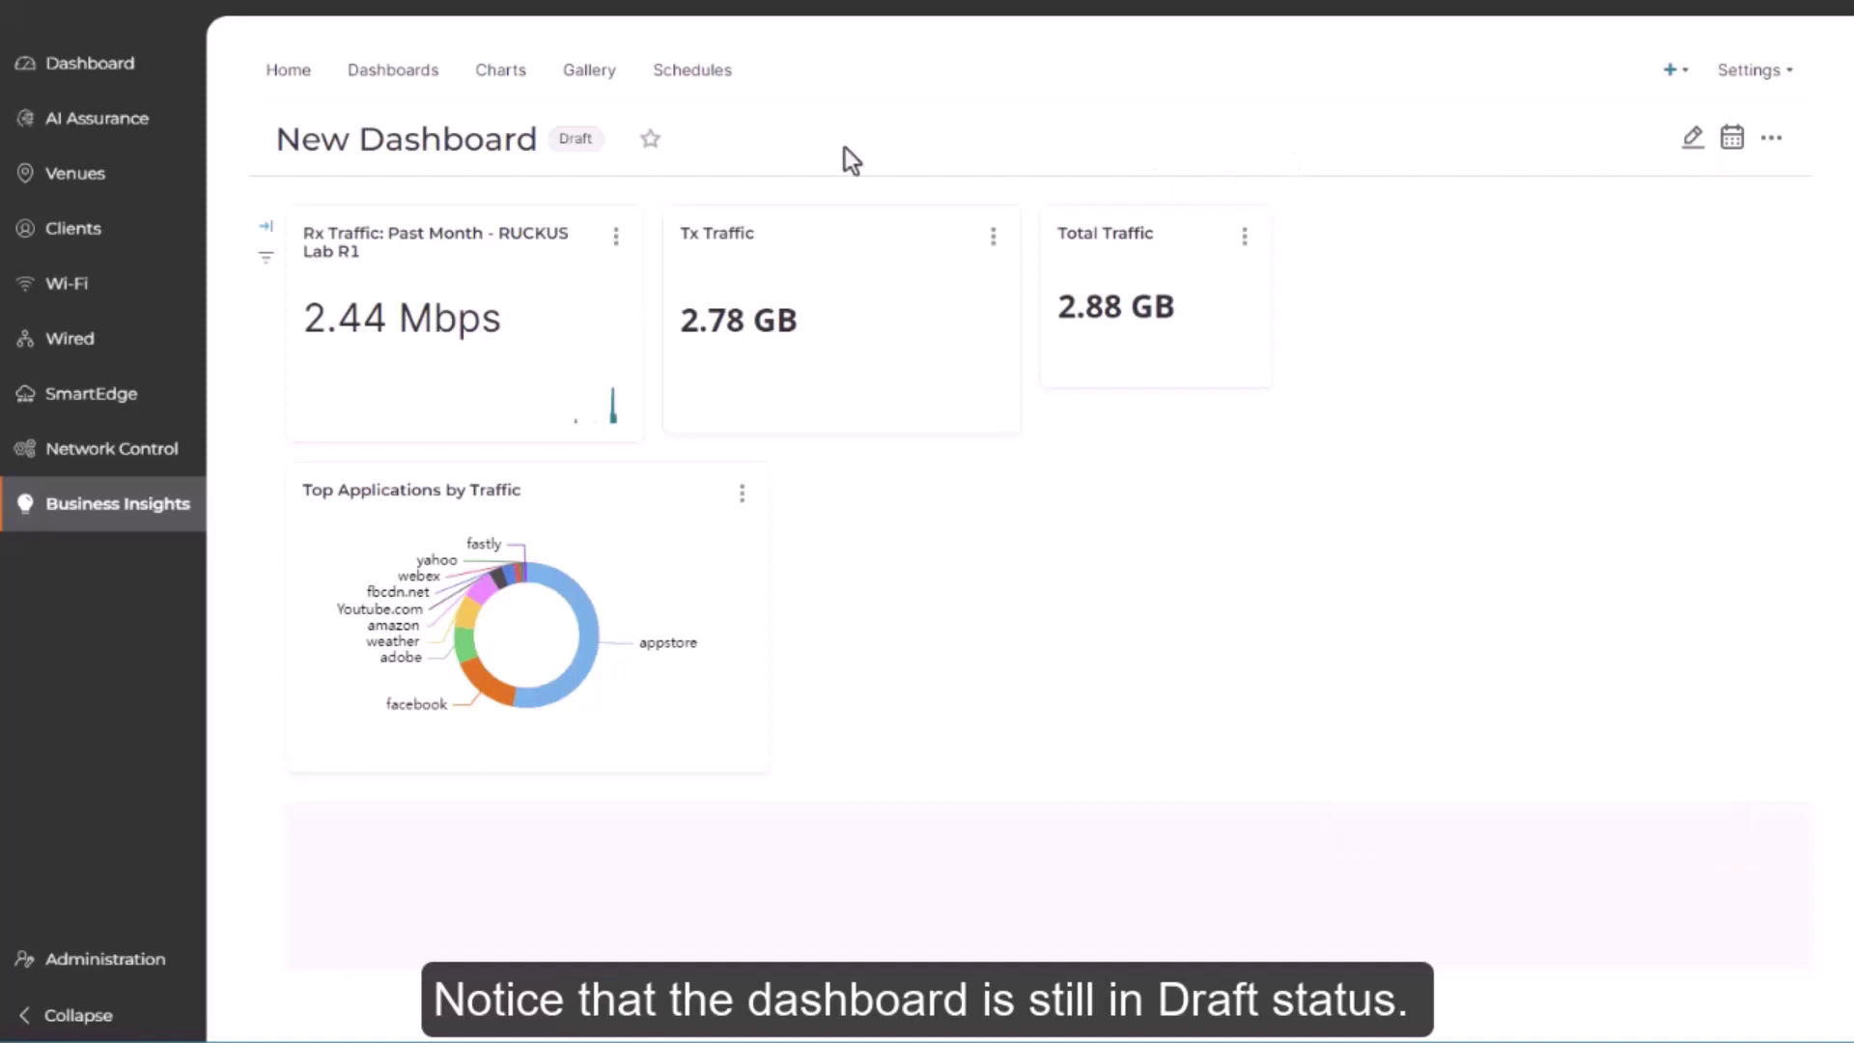
pyautogui.click(576, 142)
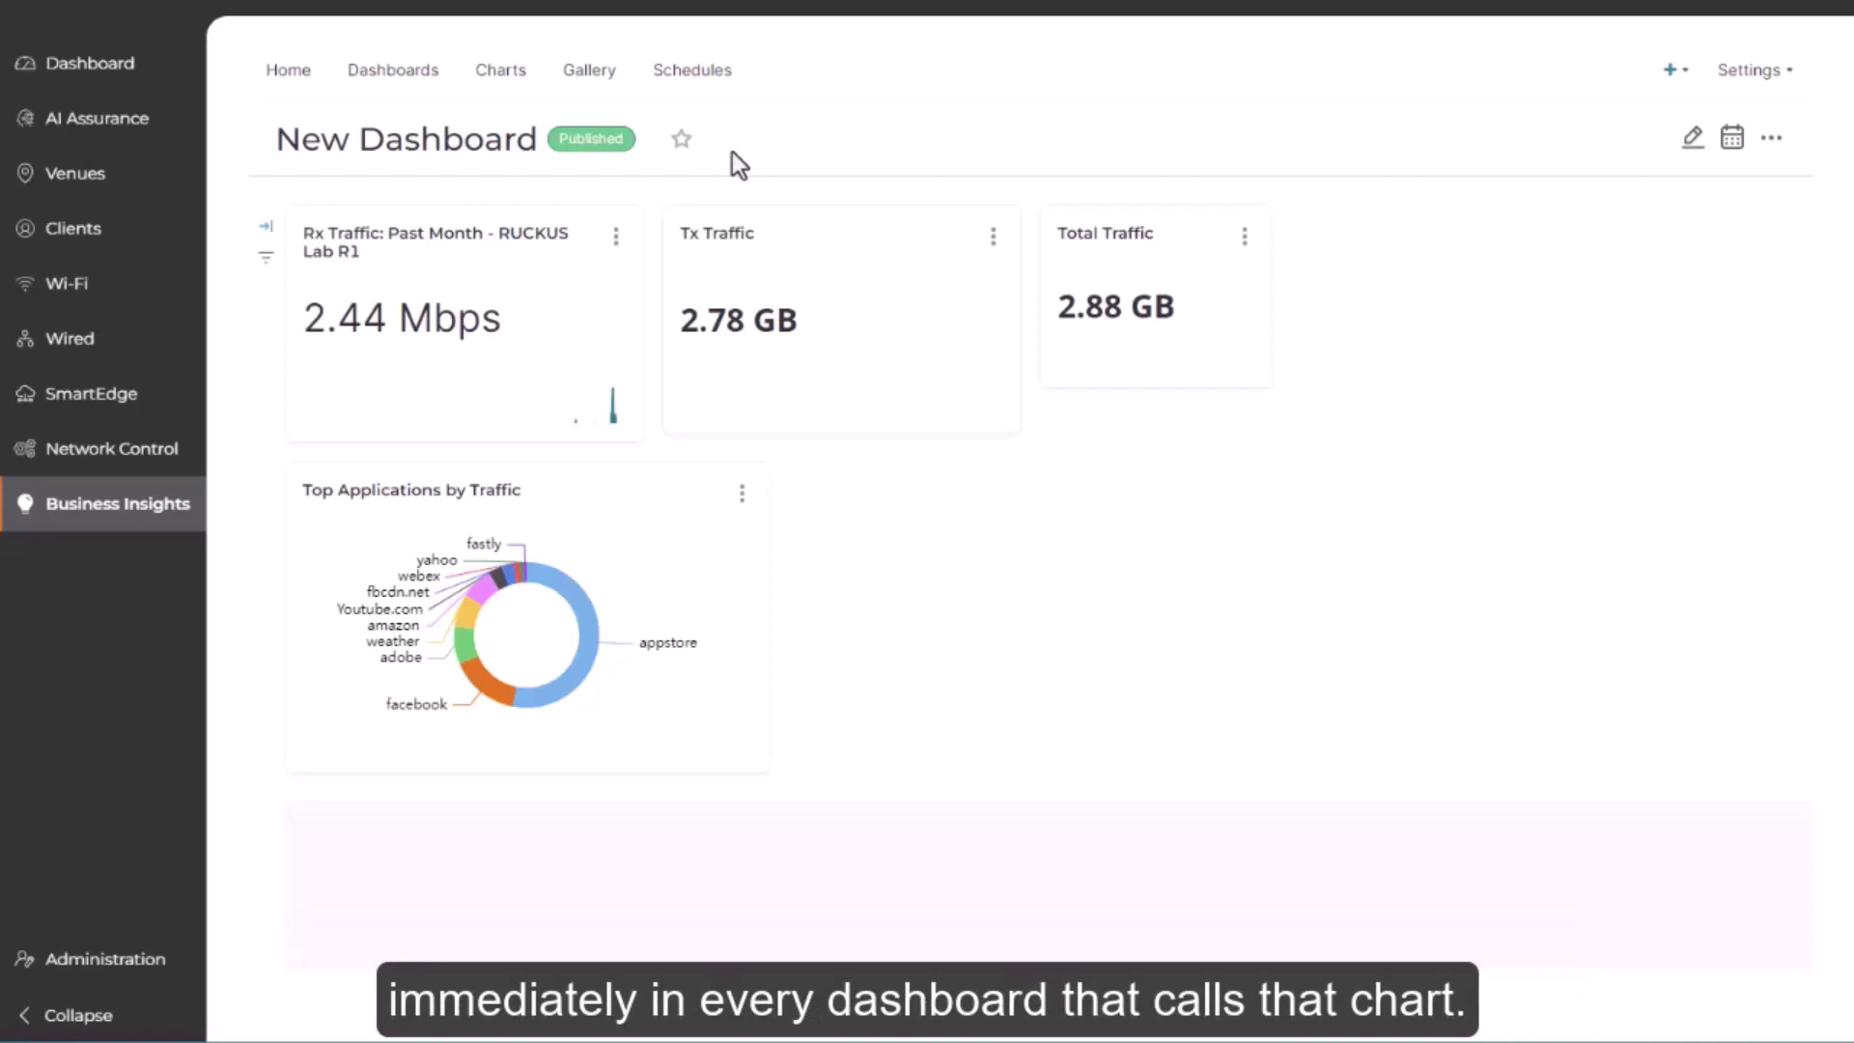
# Open the saved chart 'Rx Traffic: Past Month - RUCKUS Lab R1' from the Charts list
pyautogui.click(482, 76)
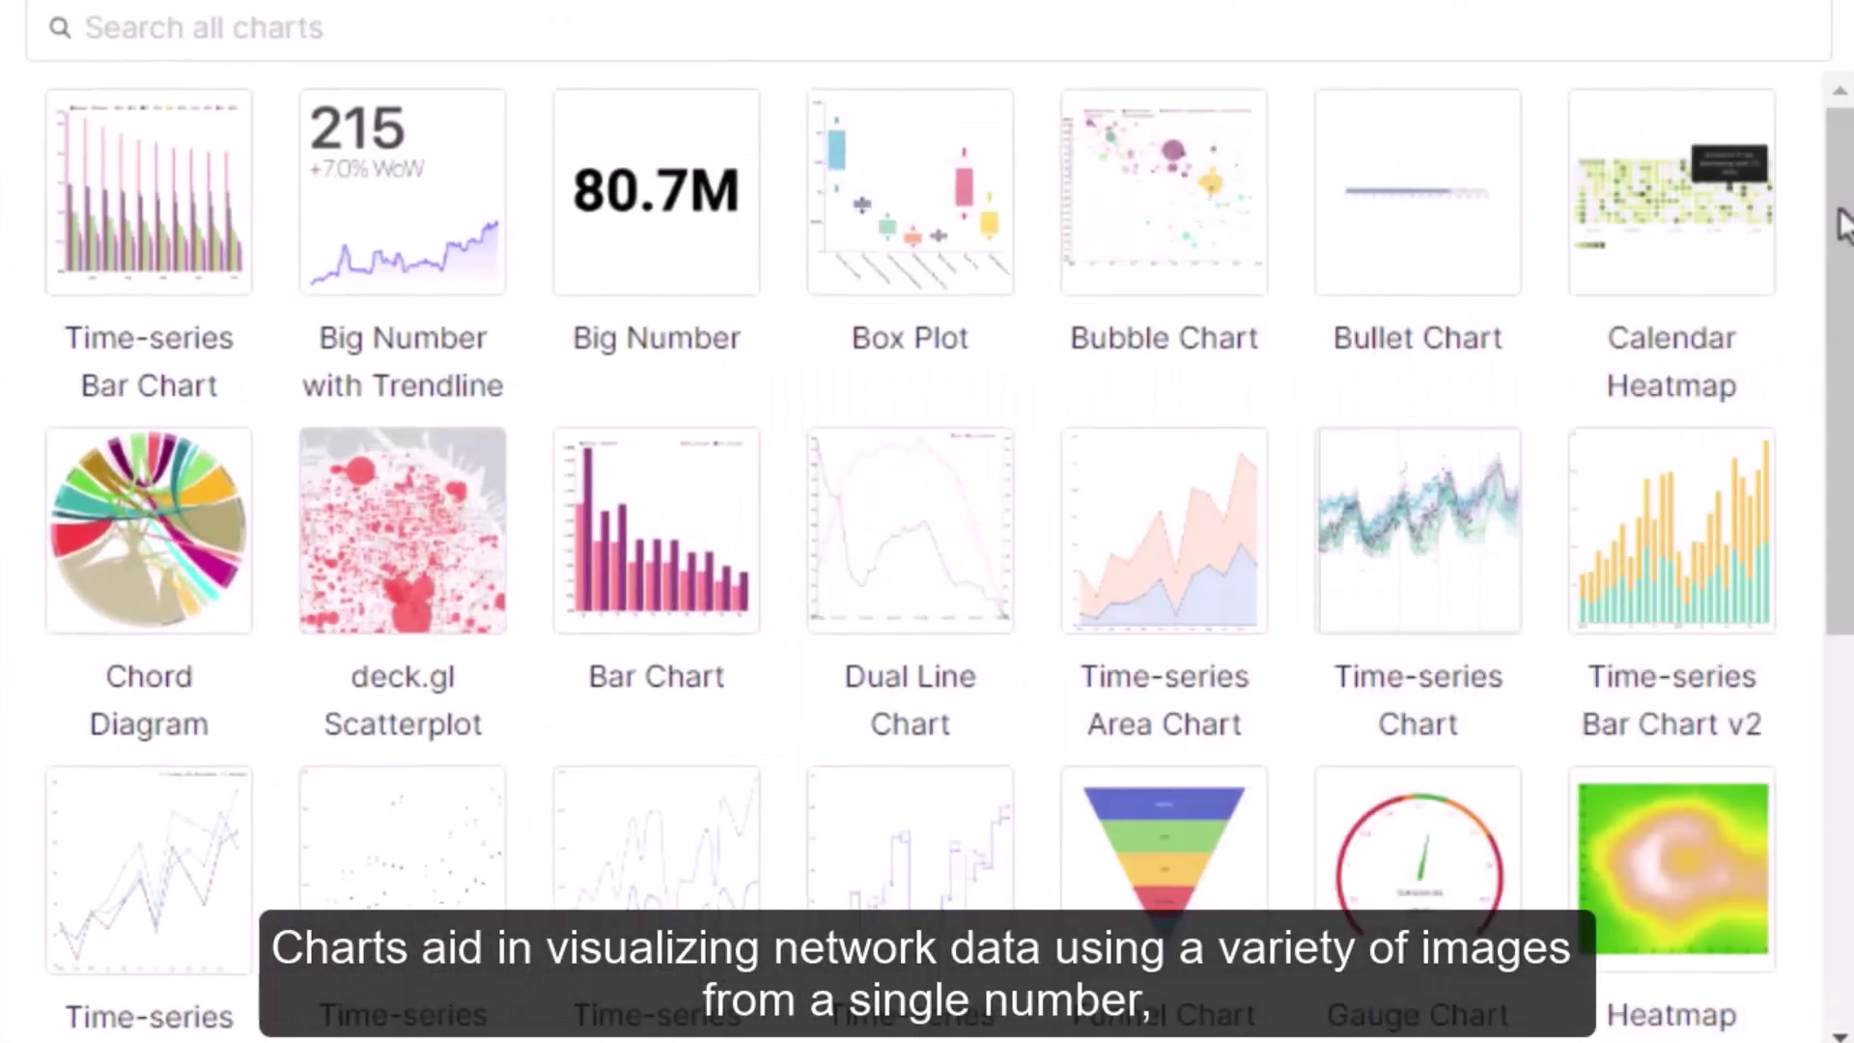
pyautogui.moveTo(1841, 224); pyautogui.dragTo(1842, 652)
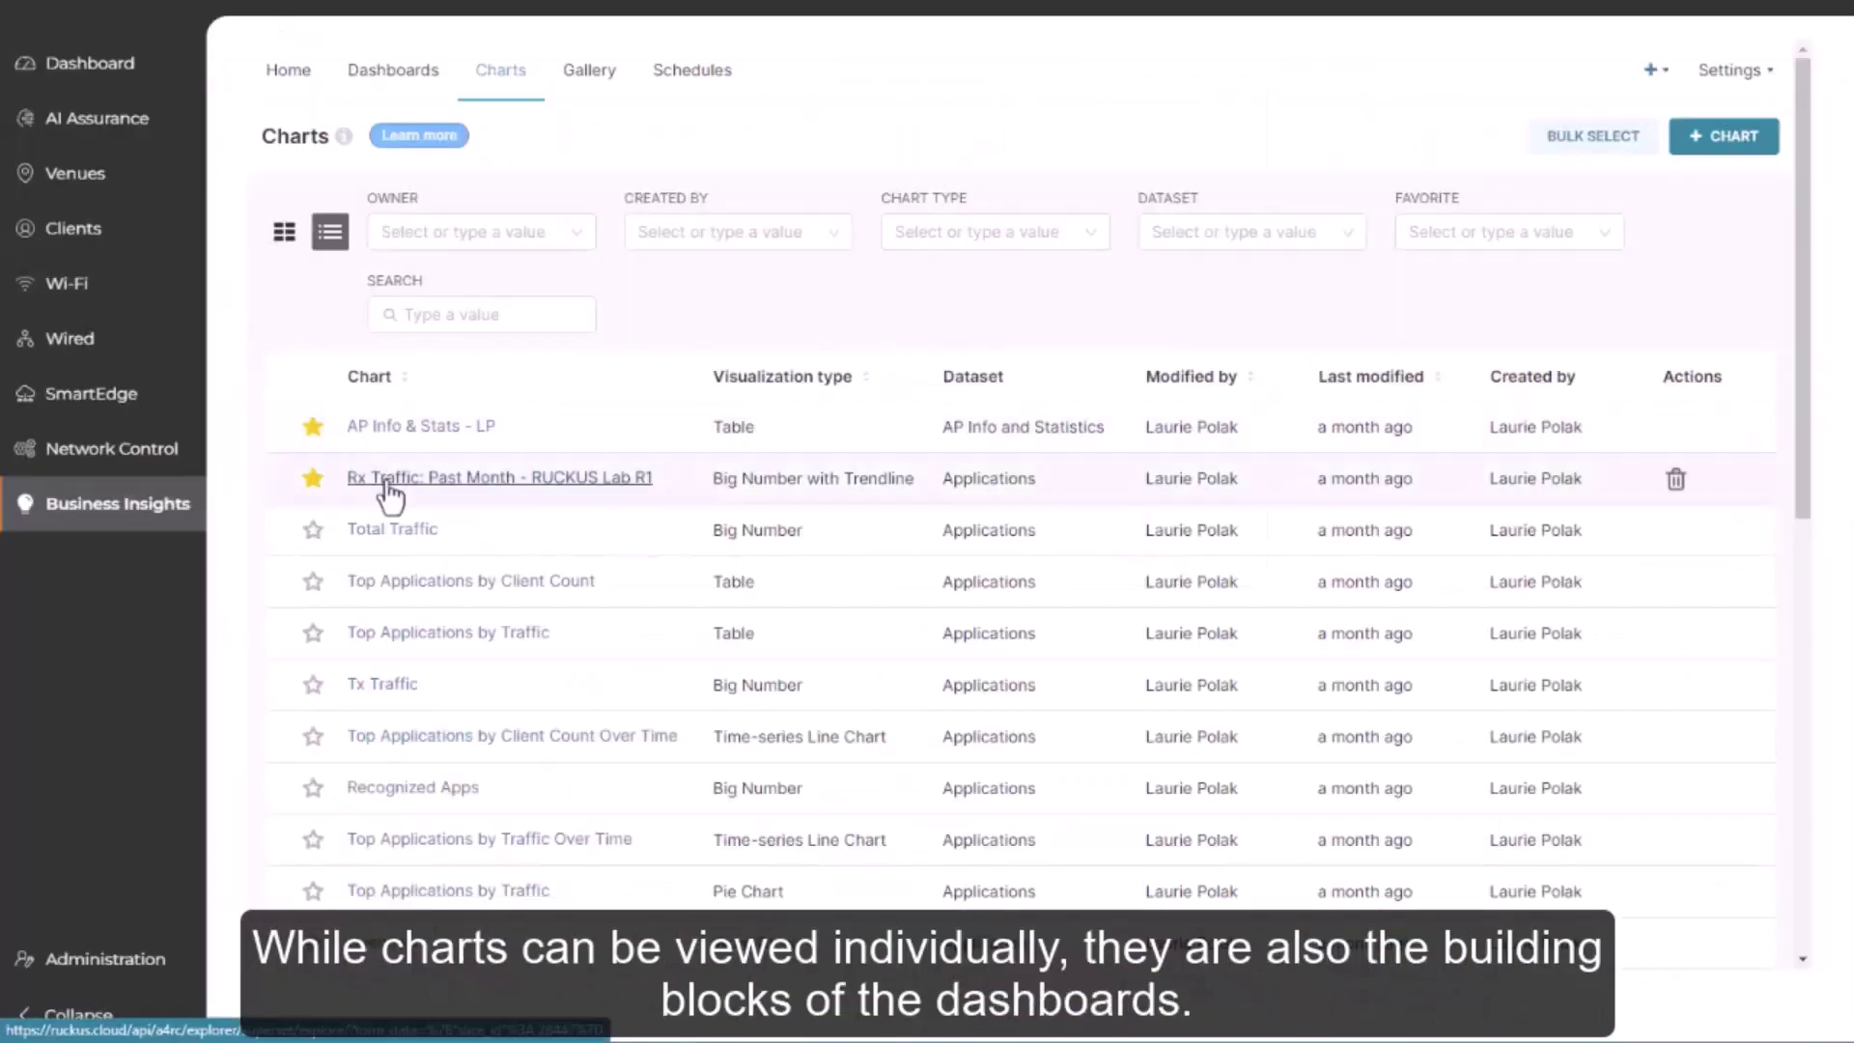
pyautogui.click(391, 497)
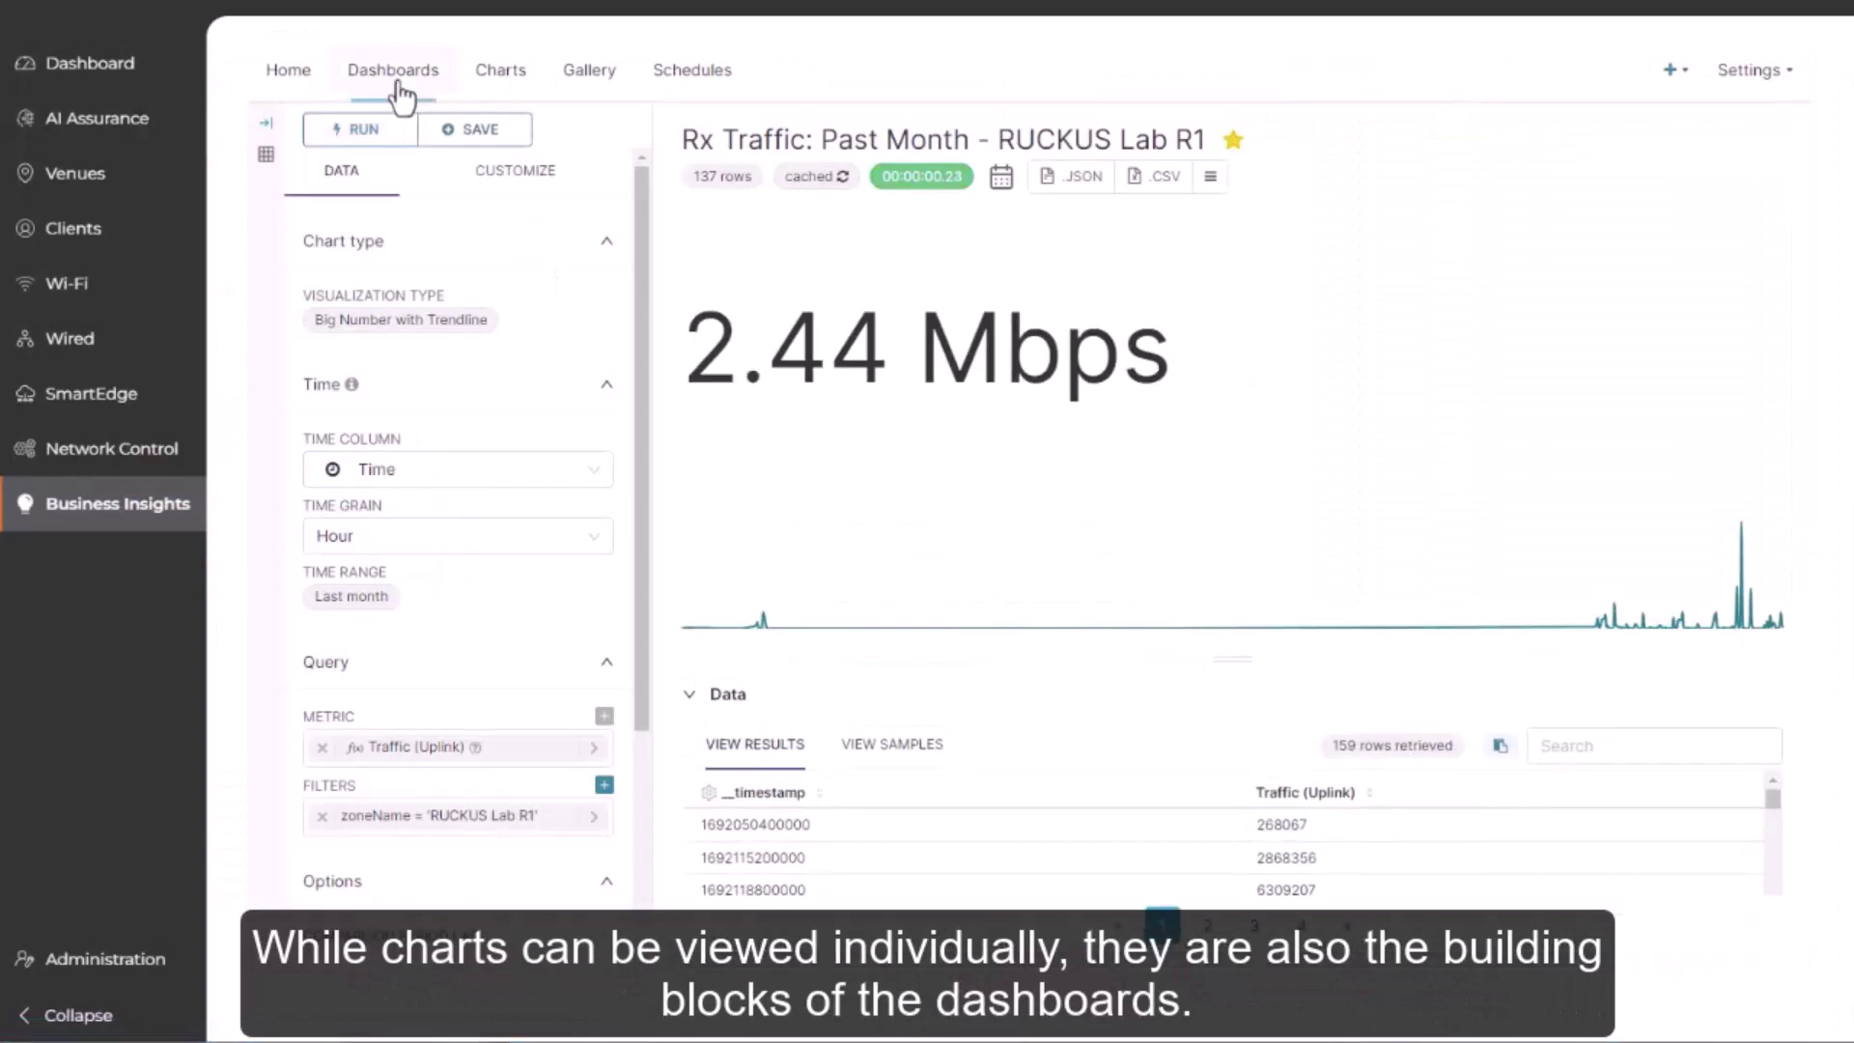
# Star Total Traffic as a favourite in the New Dashboard's Charts list
pyautogui.click(396, 69)
pyautogui.click(396, 349)
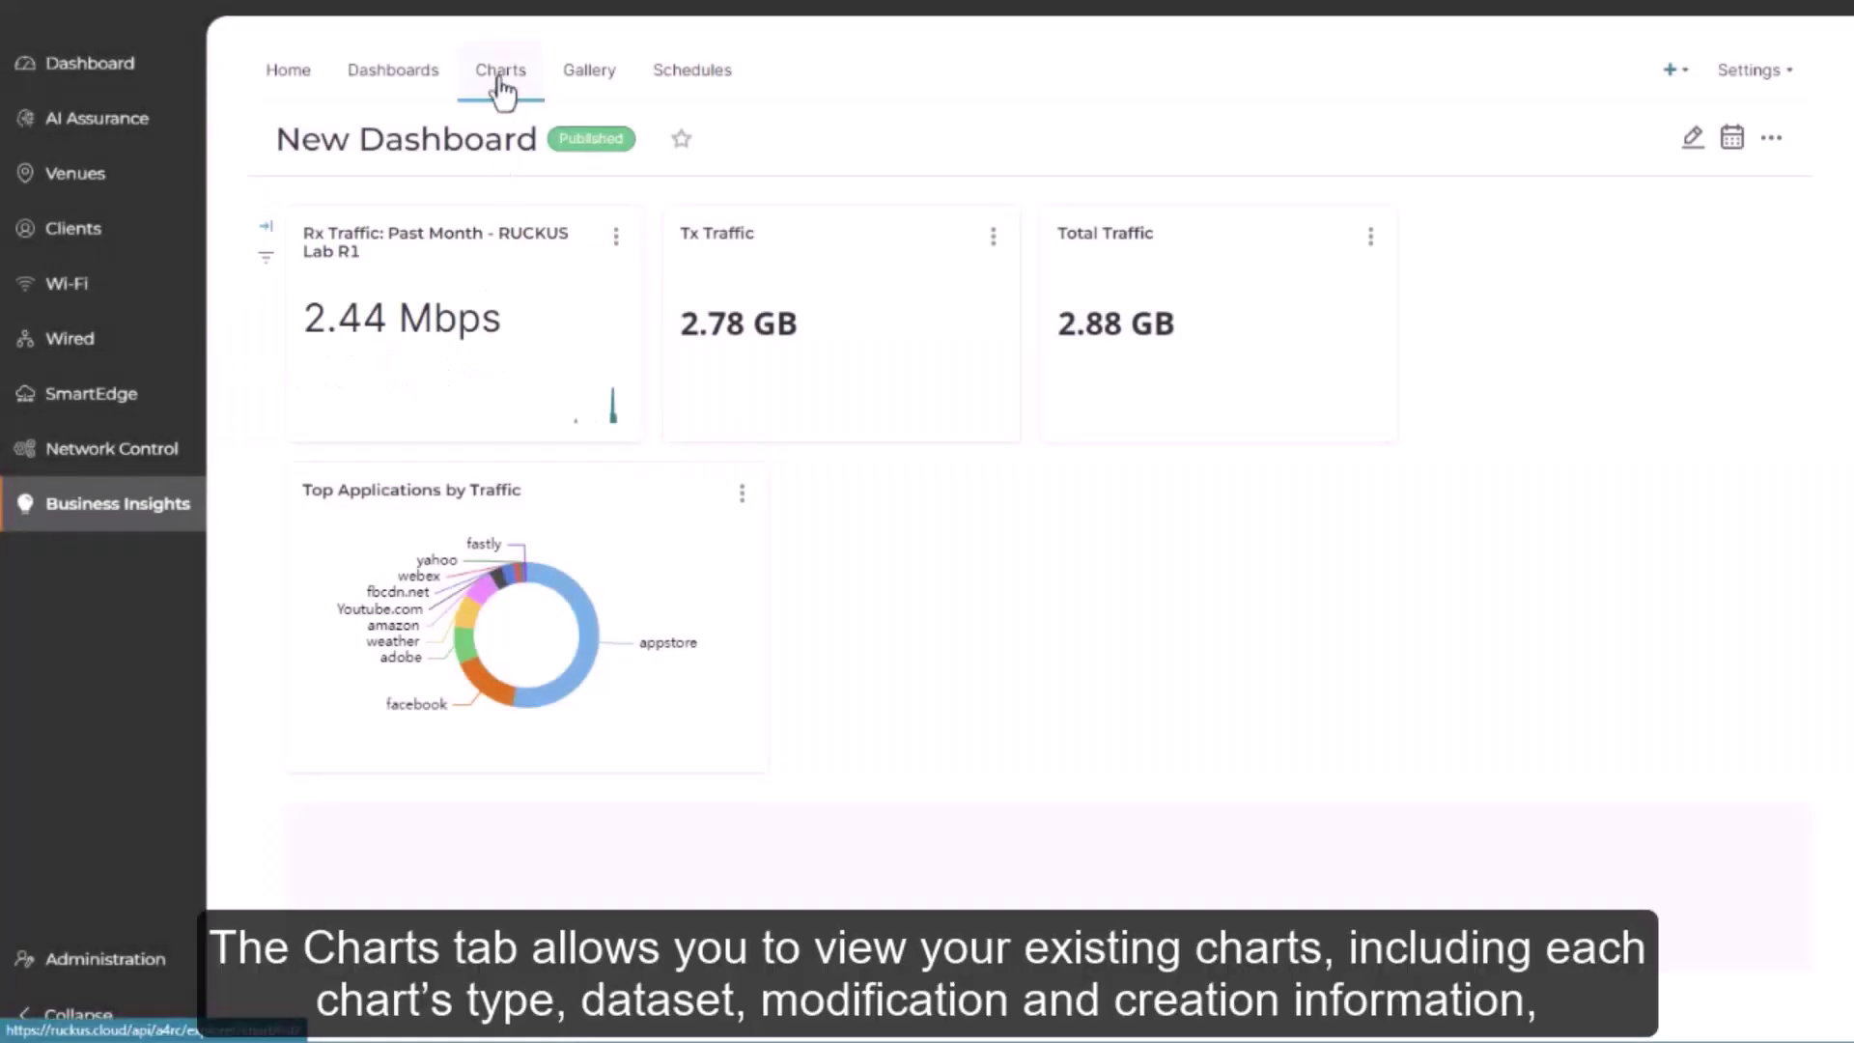
pyautogui.click(501, 87)
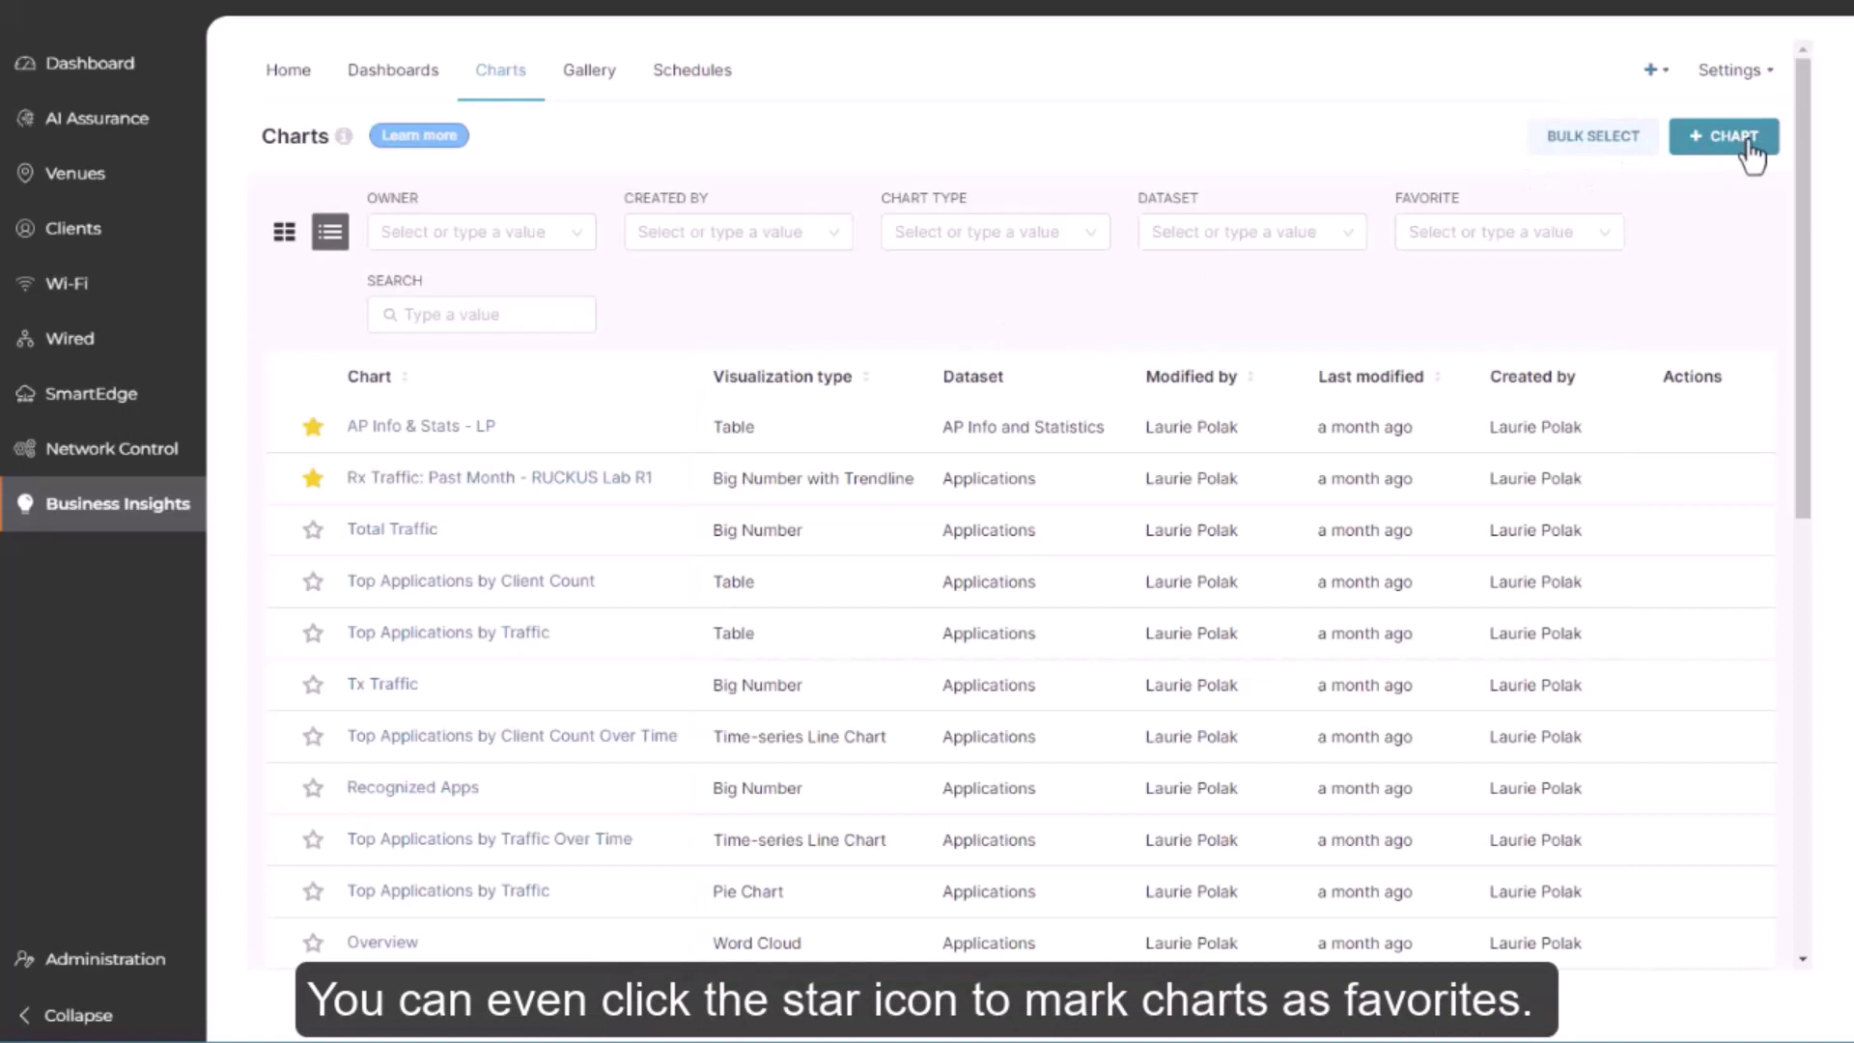
pyautogui.click(312, 531)
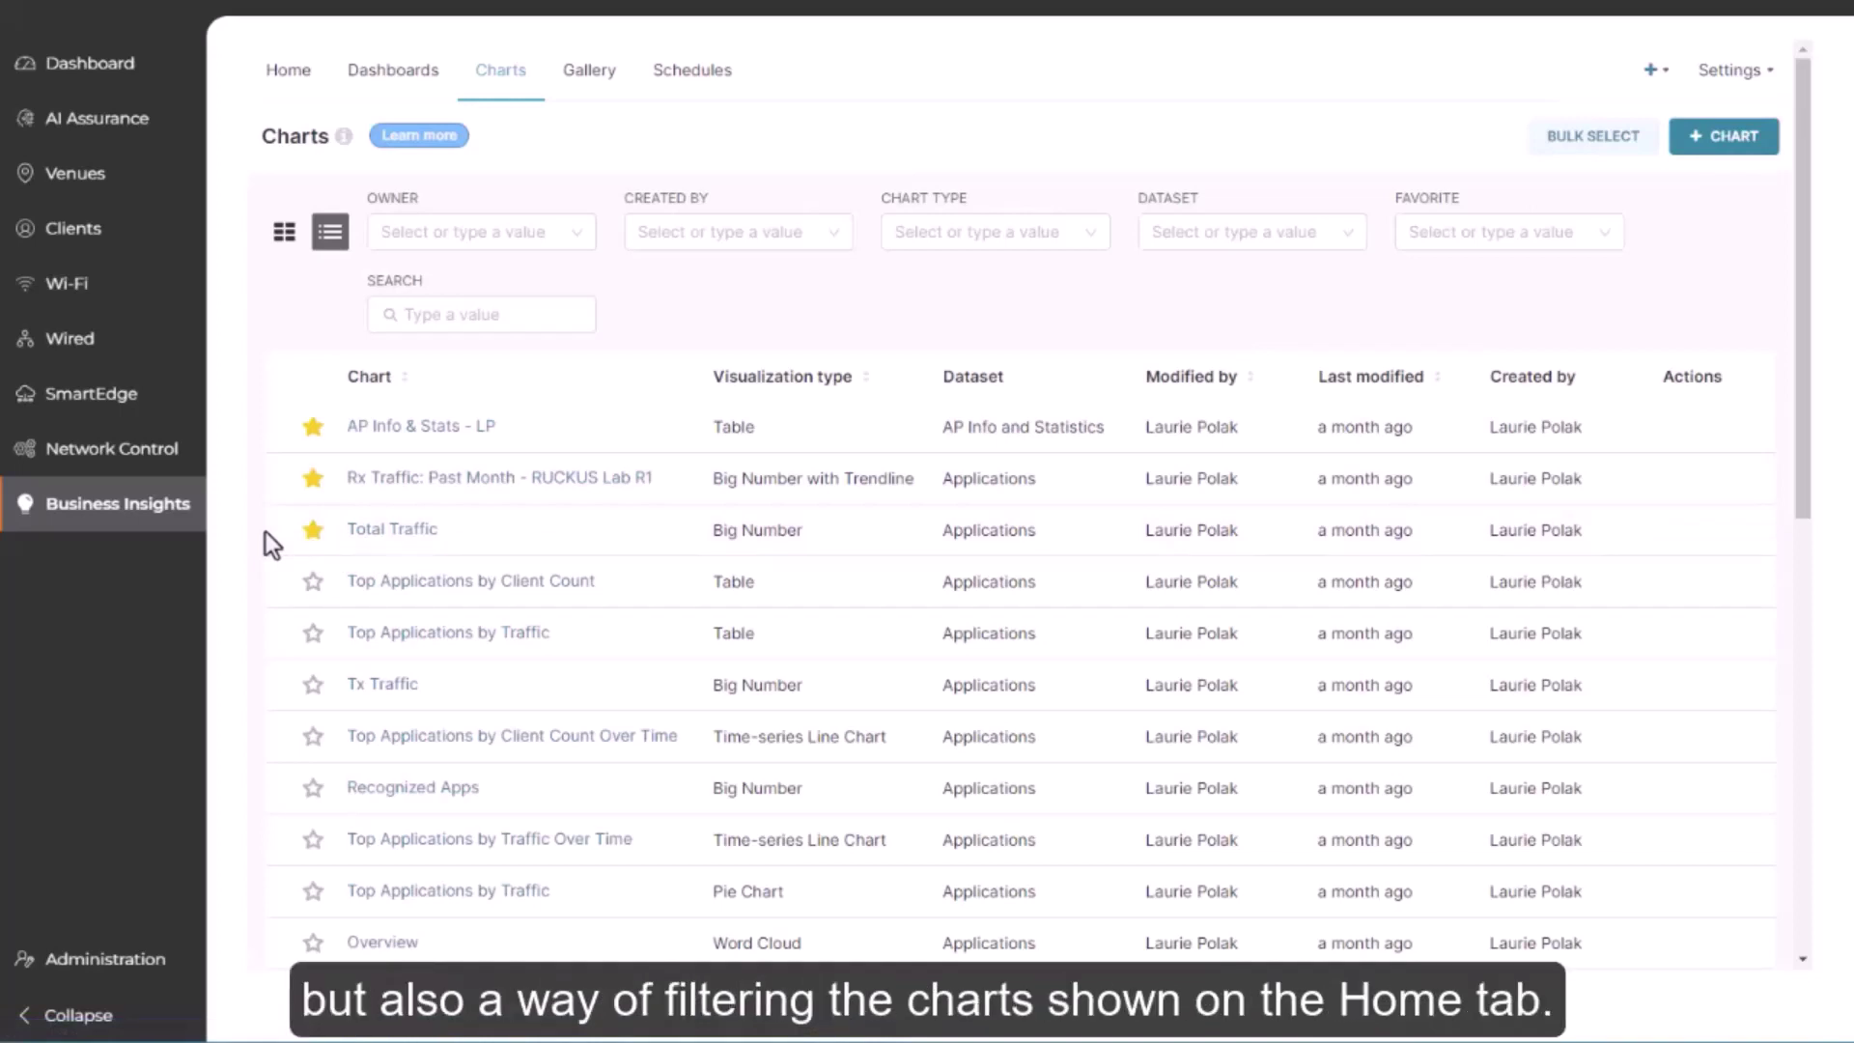
# Create a new Popular > Table chart on the AP Inventory dataset
pyautogui.click(1692, 143)
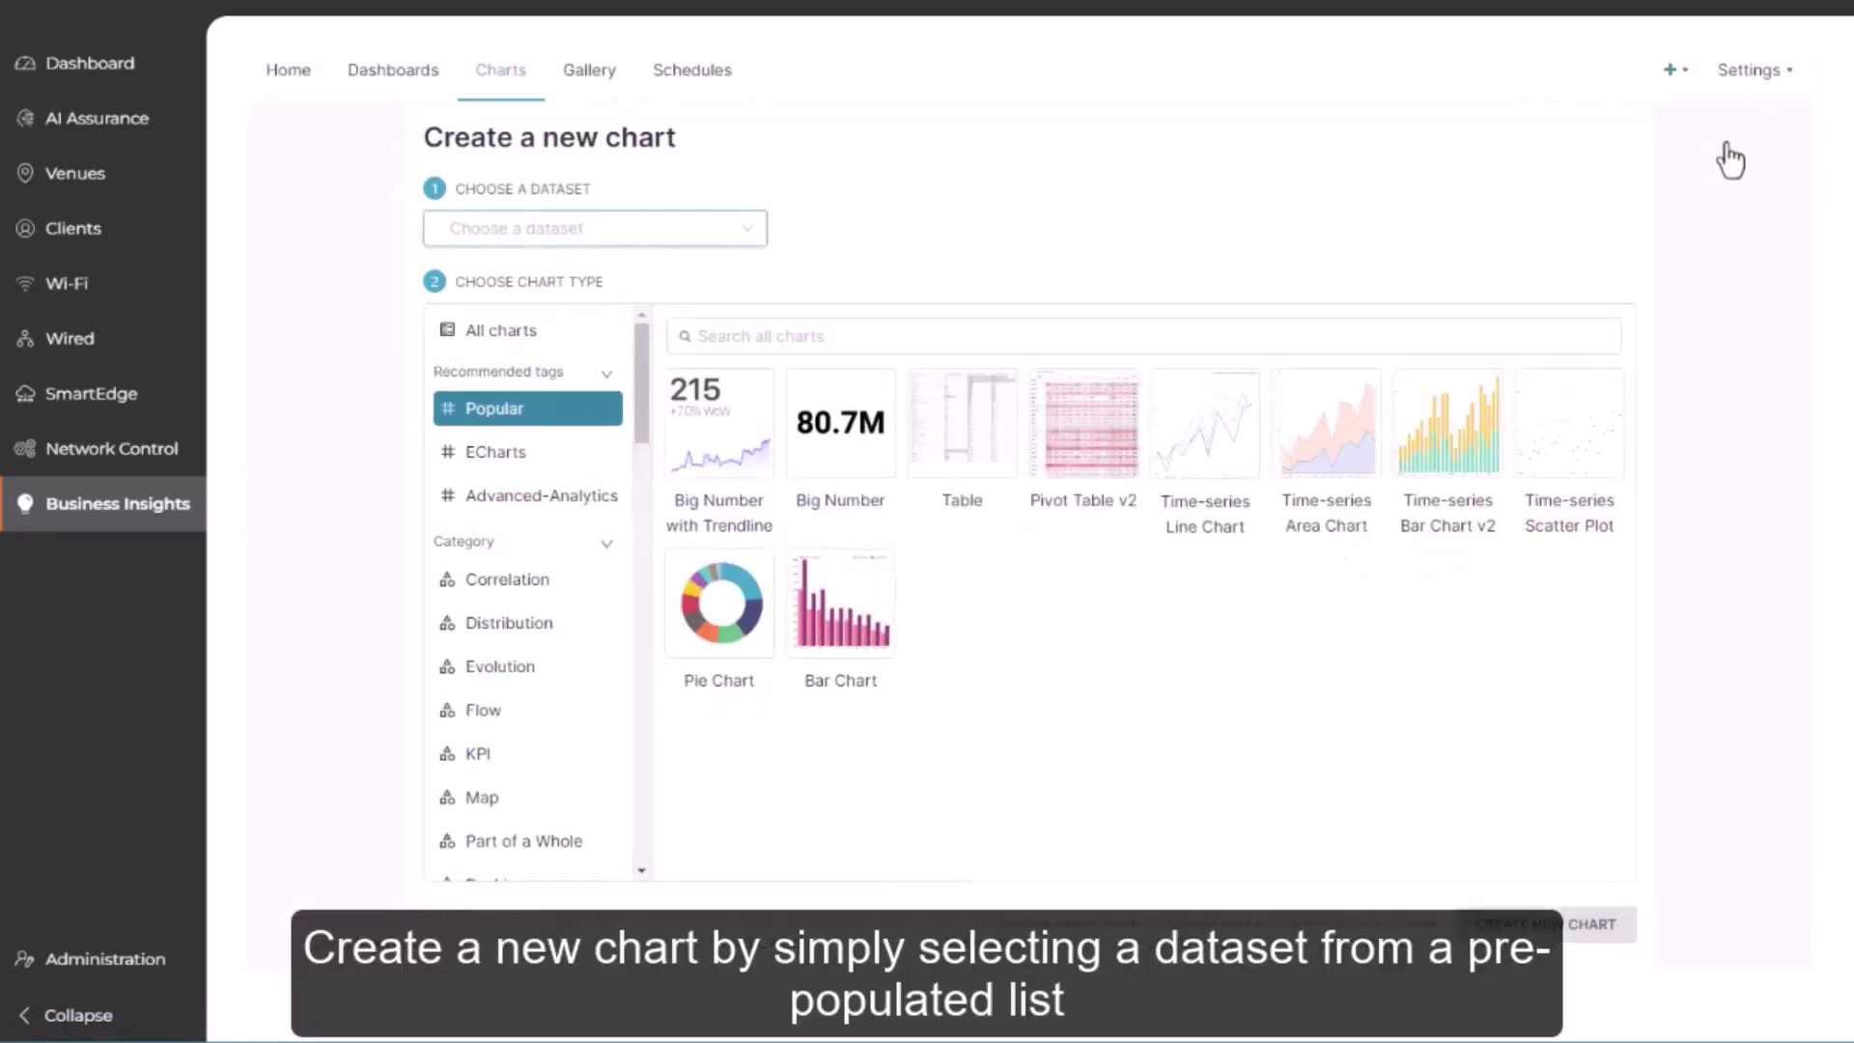
pyautogui.click(745, 226)
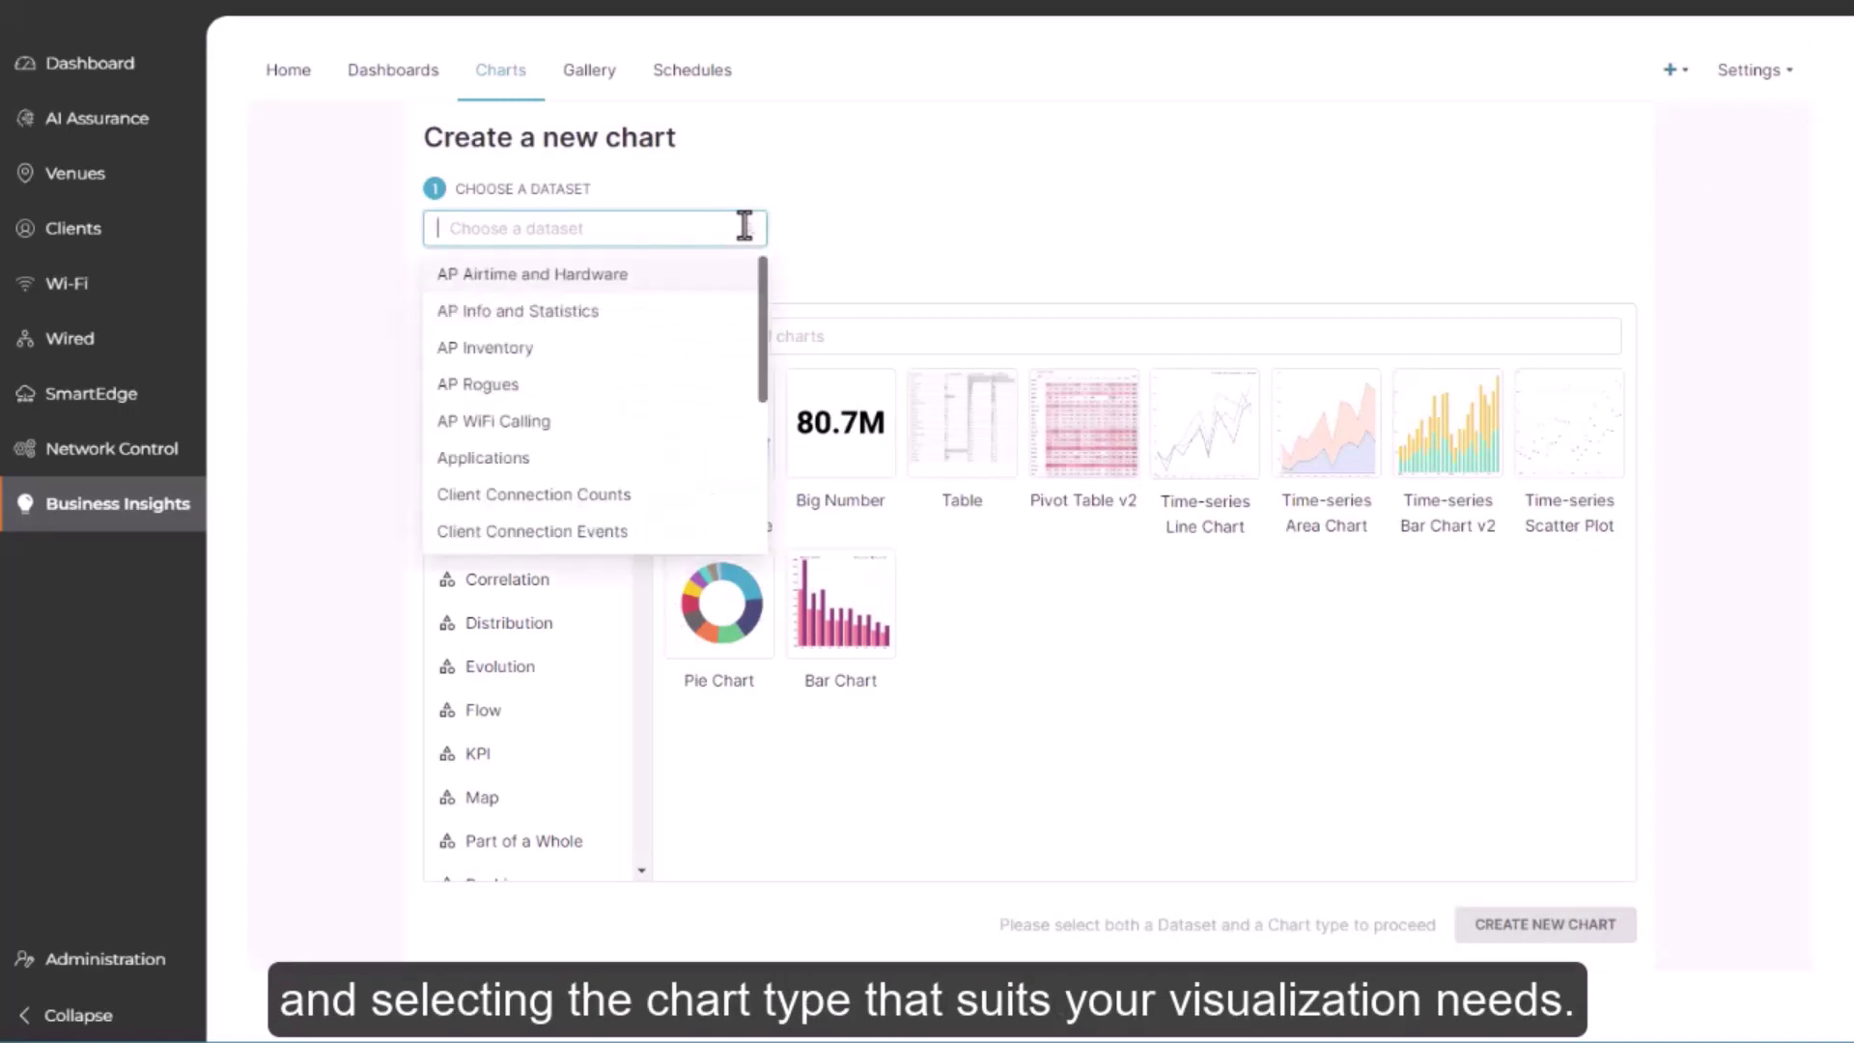
pyautogui.click(646, 359)
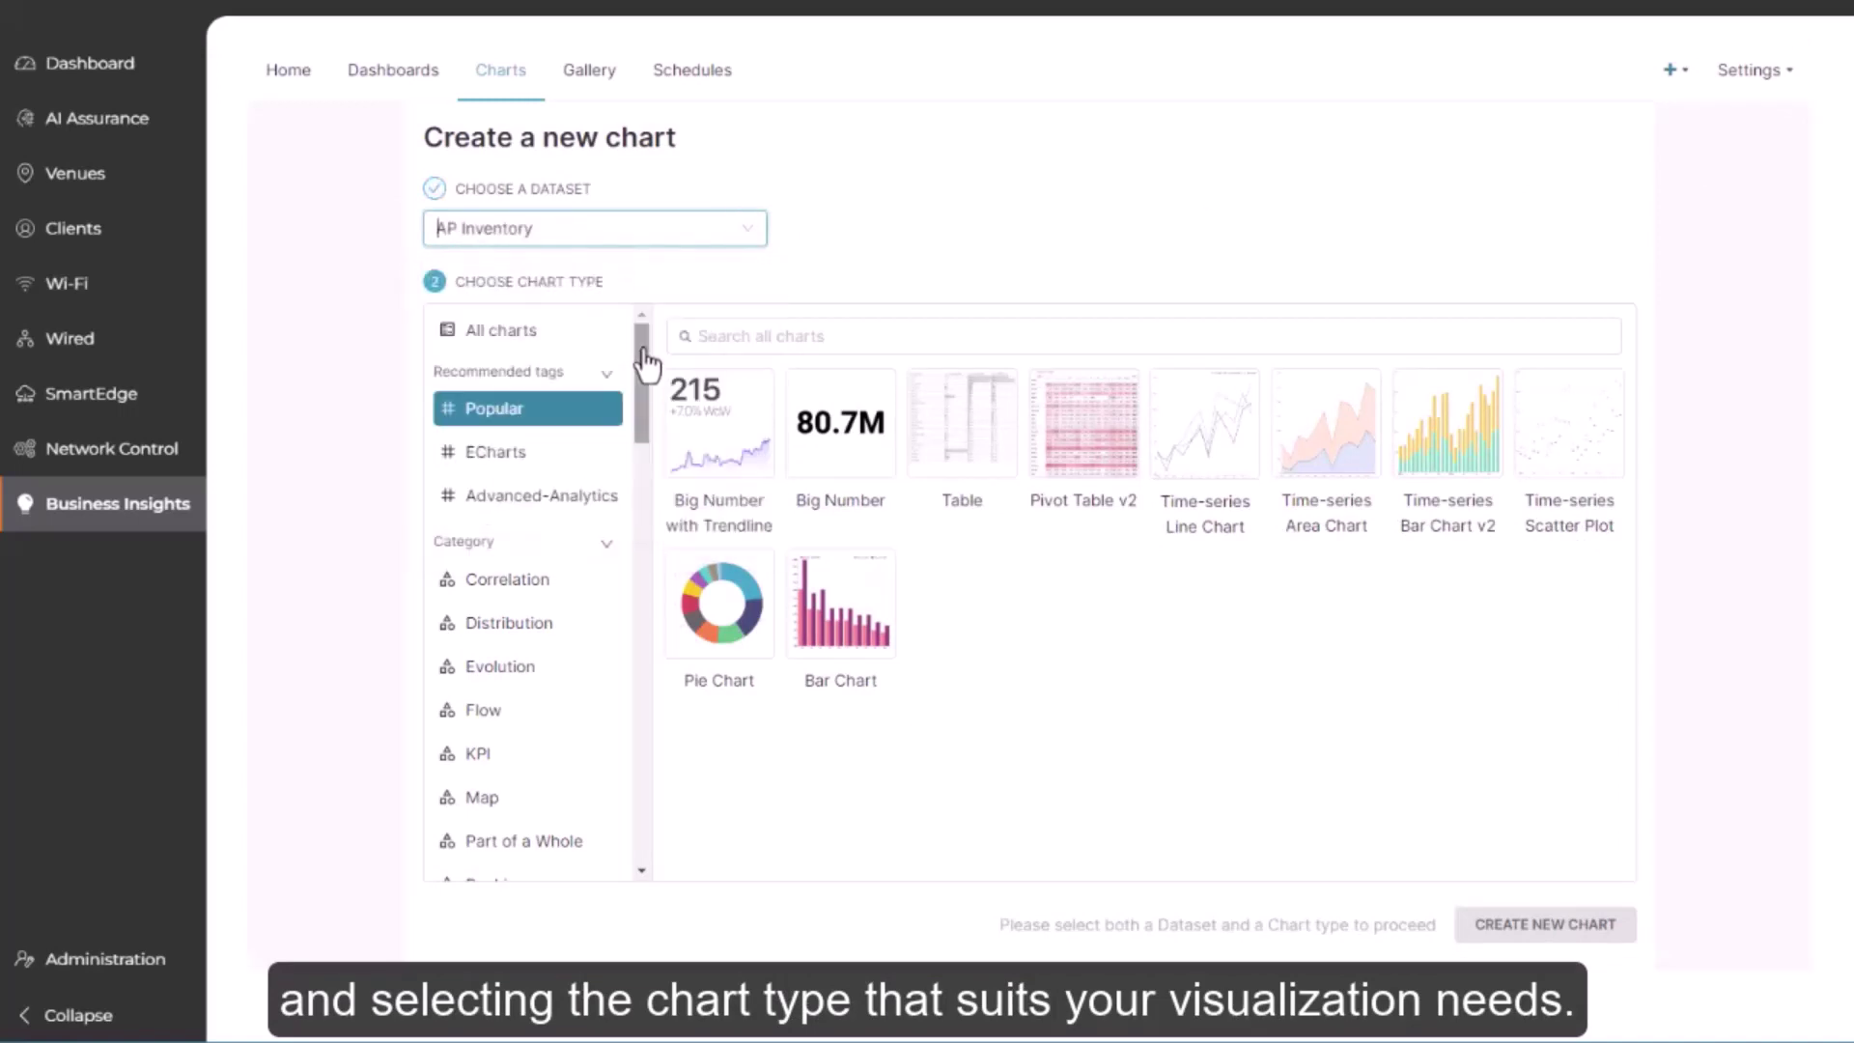
pyautogui.click(512, 336)
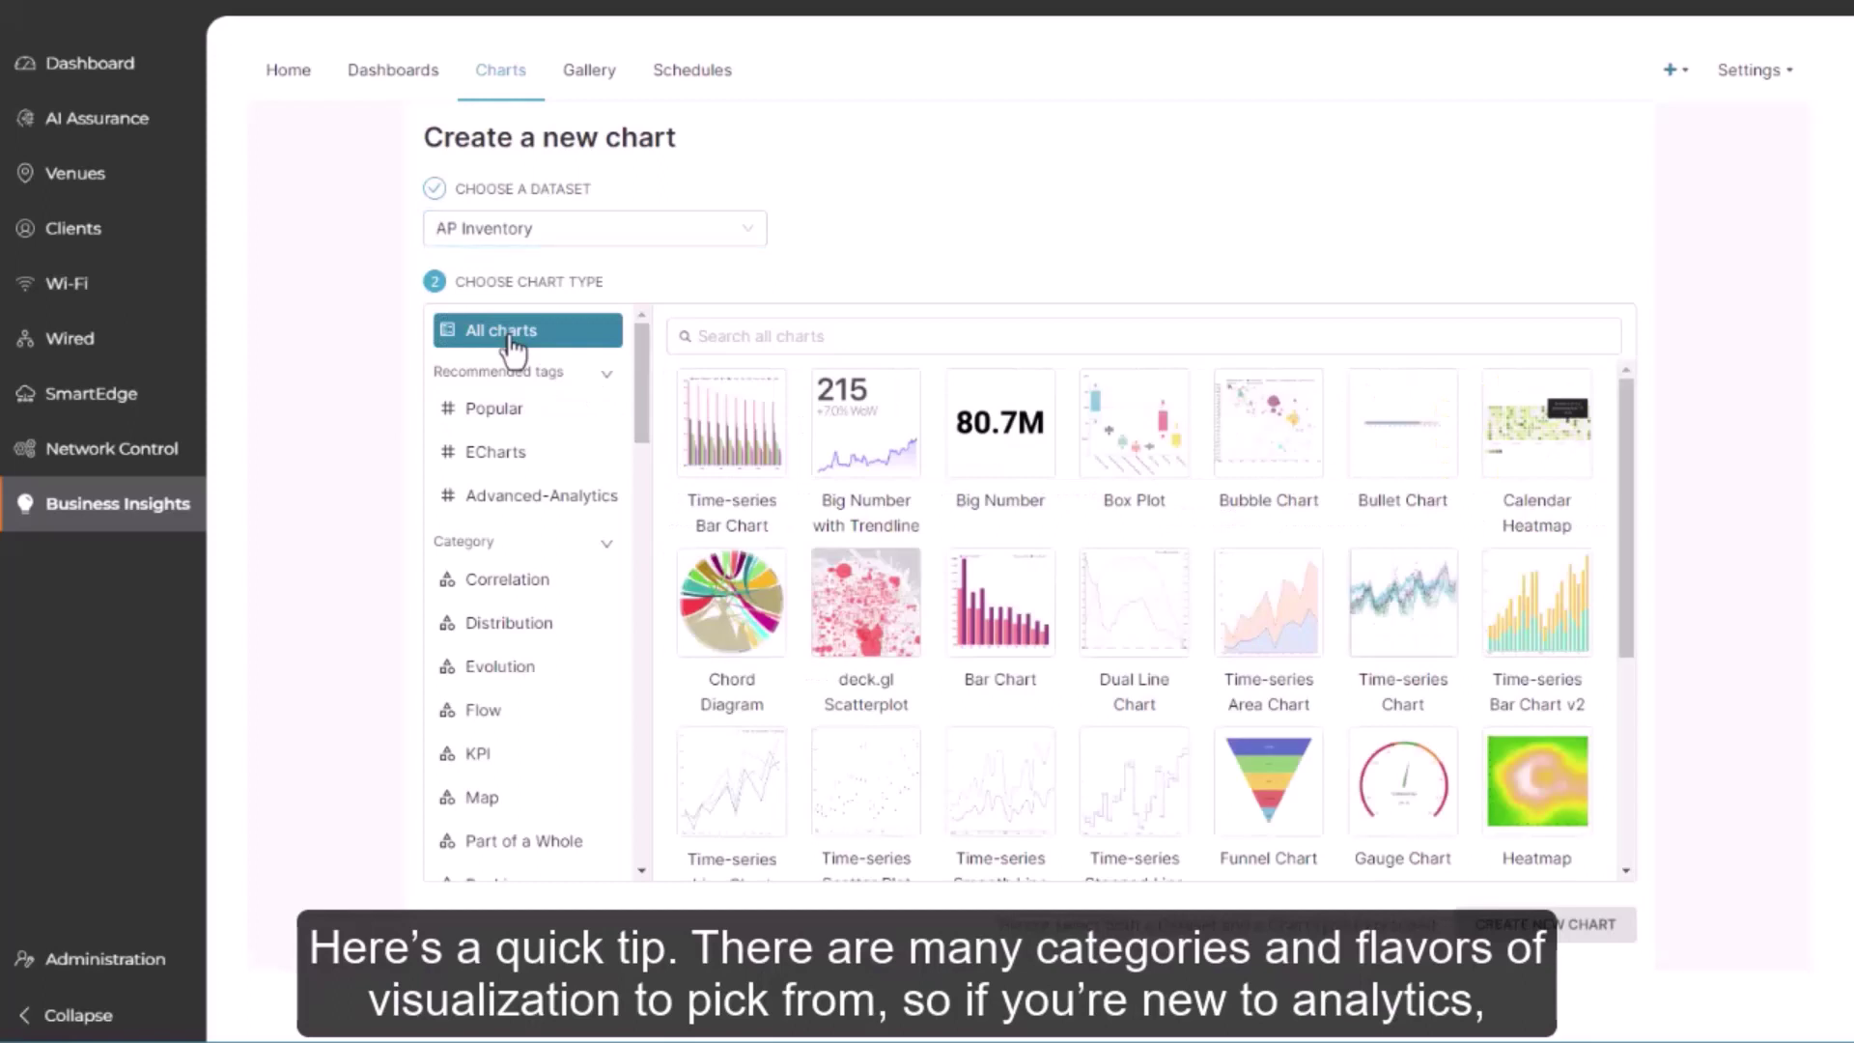
pyautogui.moveTo(1628, 415)
pyautogui.mouseDown()
pyautogui.moveTo(1620, 617)
pyautogui.moveTo(1620, 396)
pyautogui.mouseUp()
pyautogui.click(490, 416)
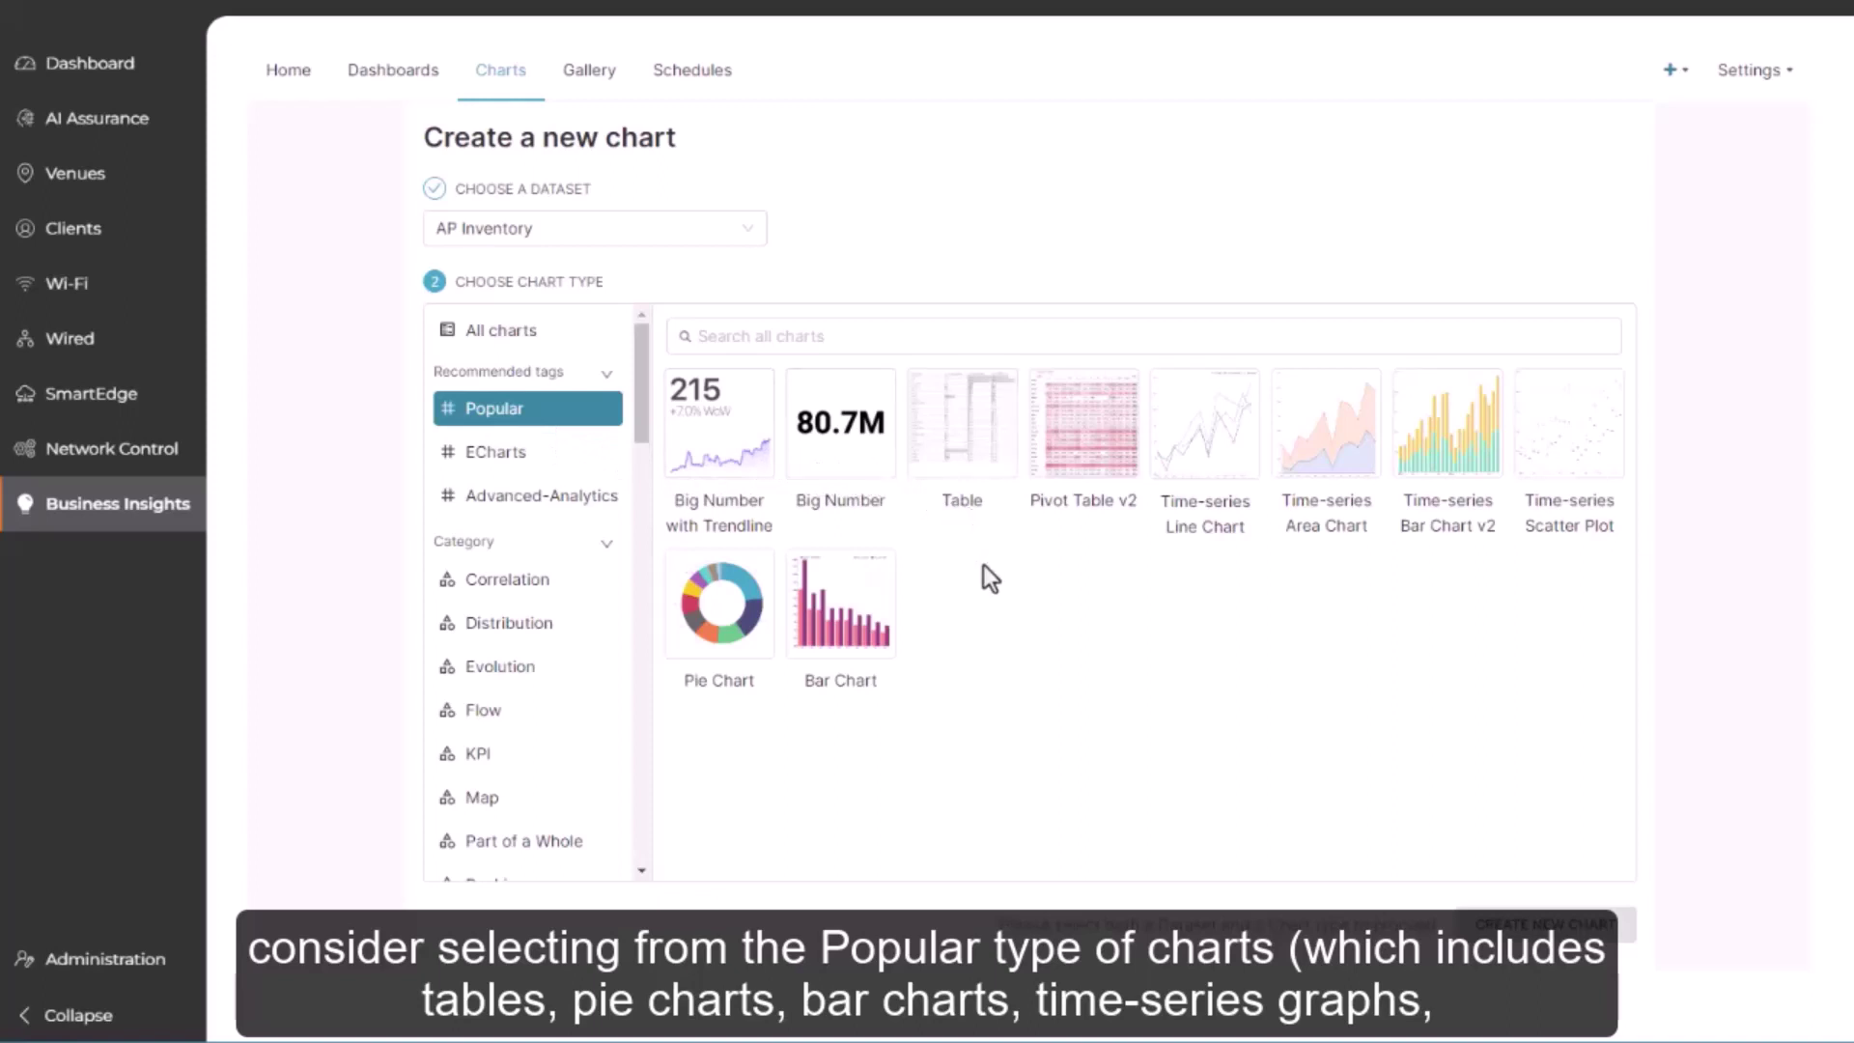
pyautogui.click(973, 454)
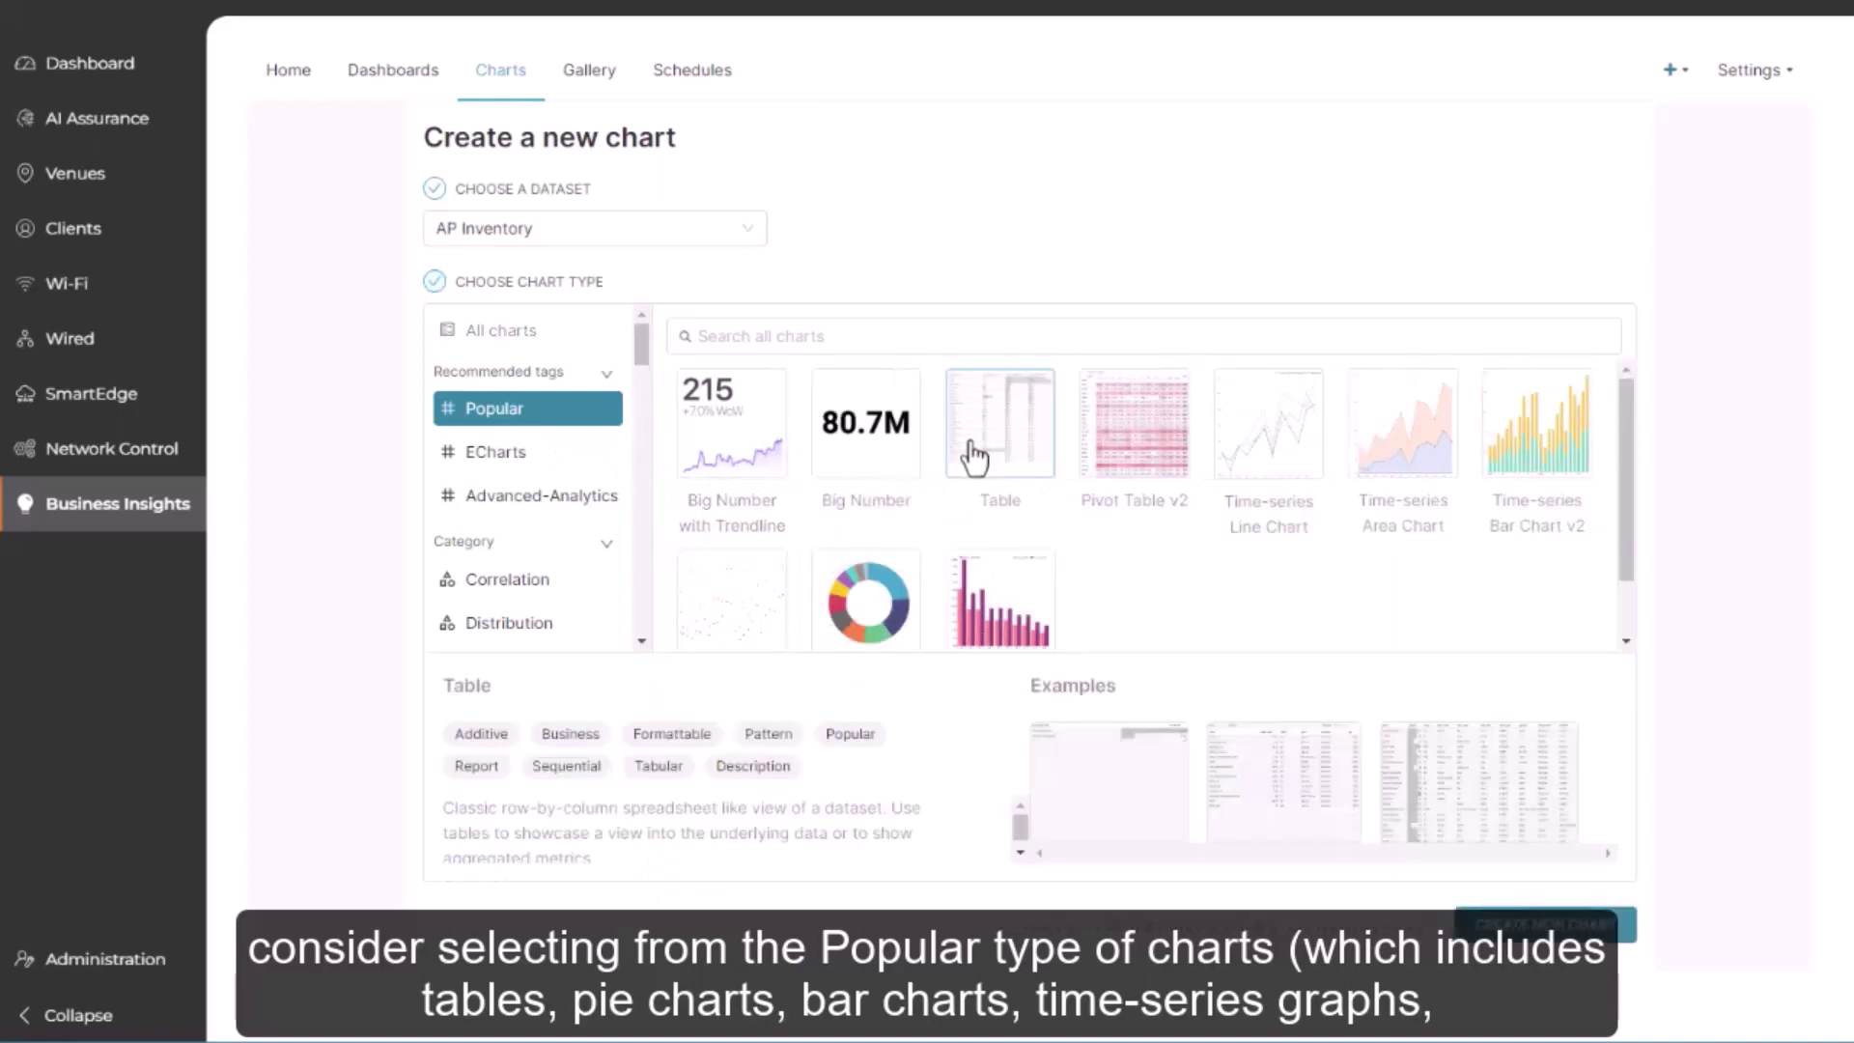
pyautogui.click(1542, 927)
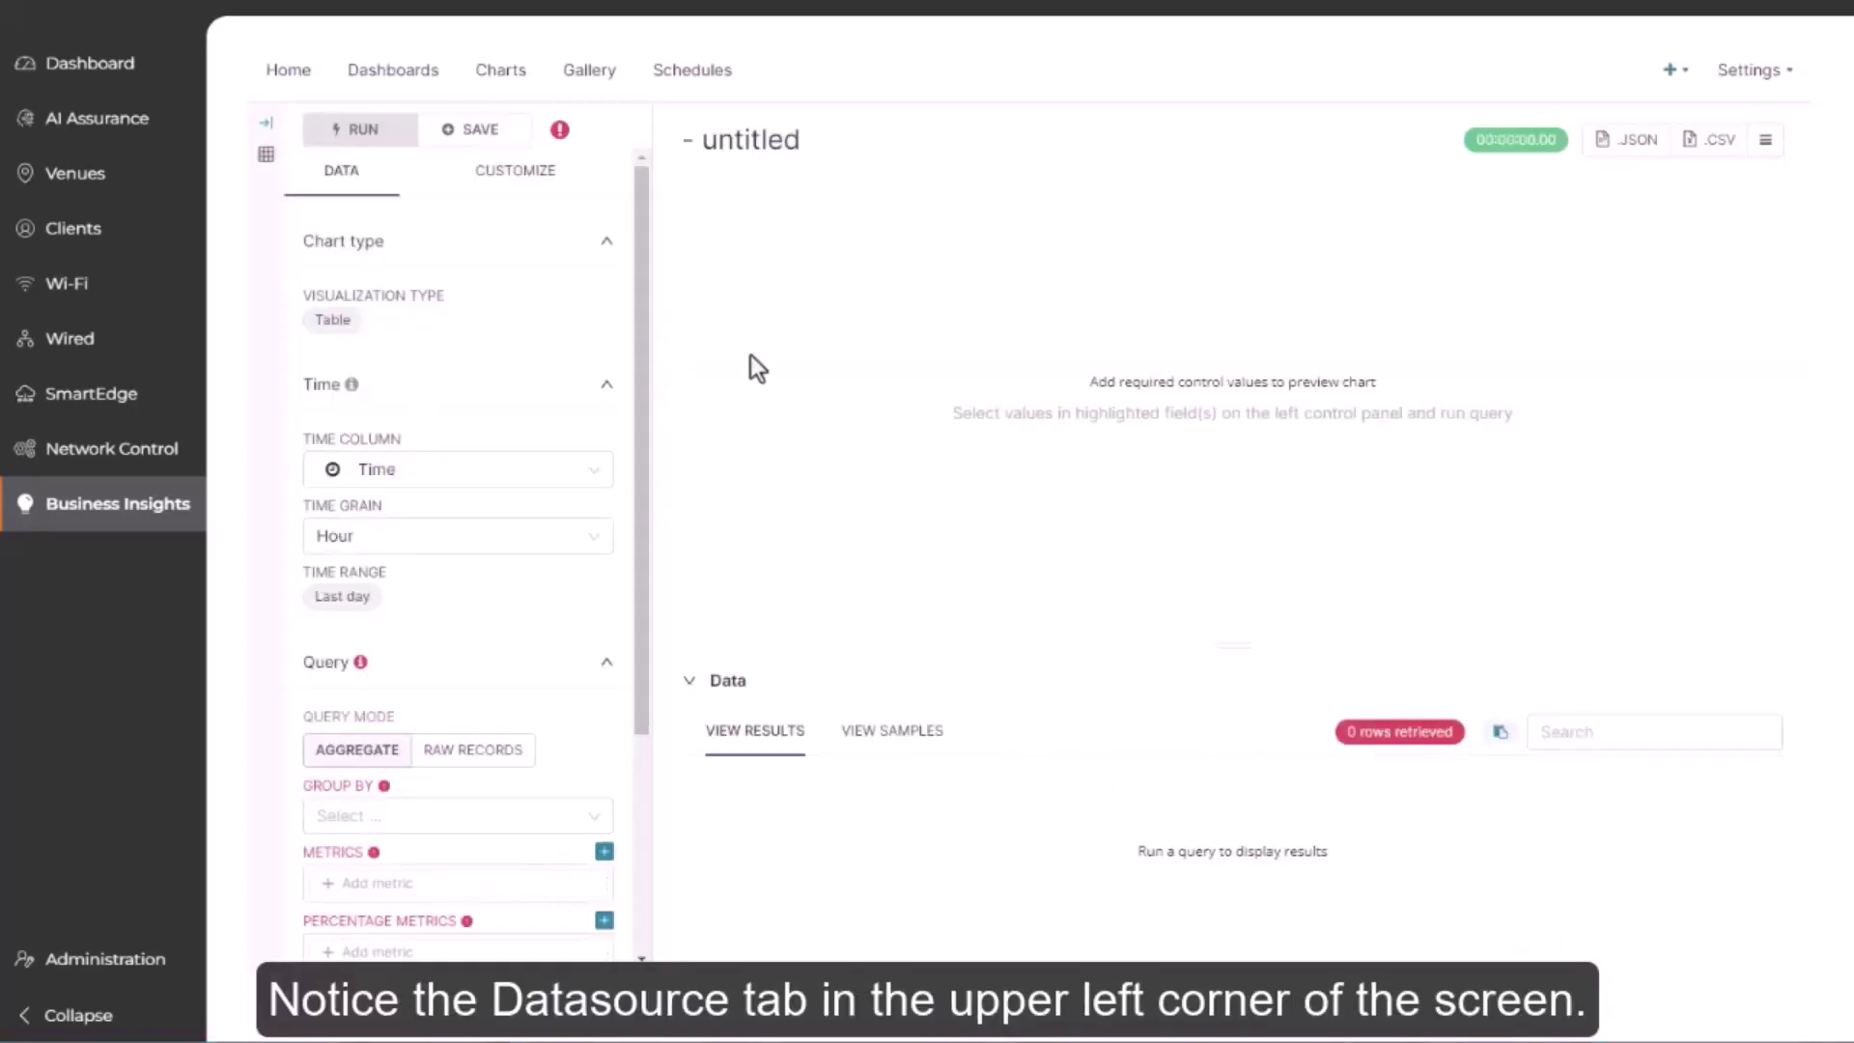
# Browse the AP Inventory dataset's metrics and columns in the Datasource panel, then hide it
pyautogui.click(266, 123)
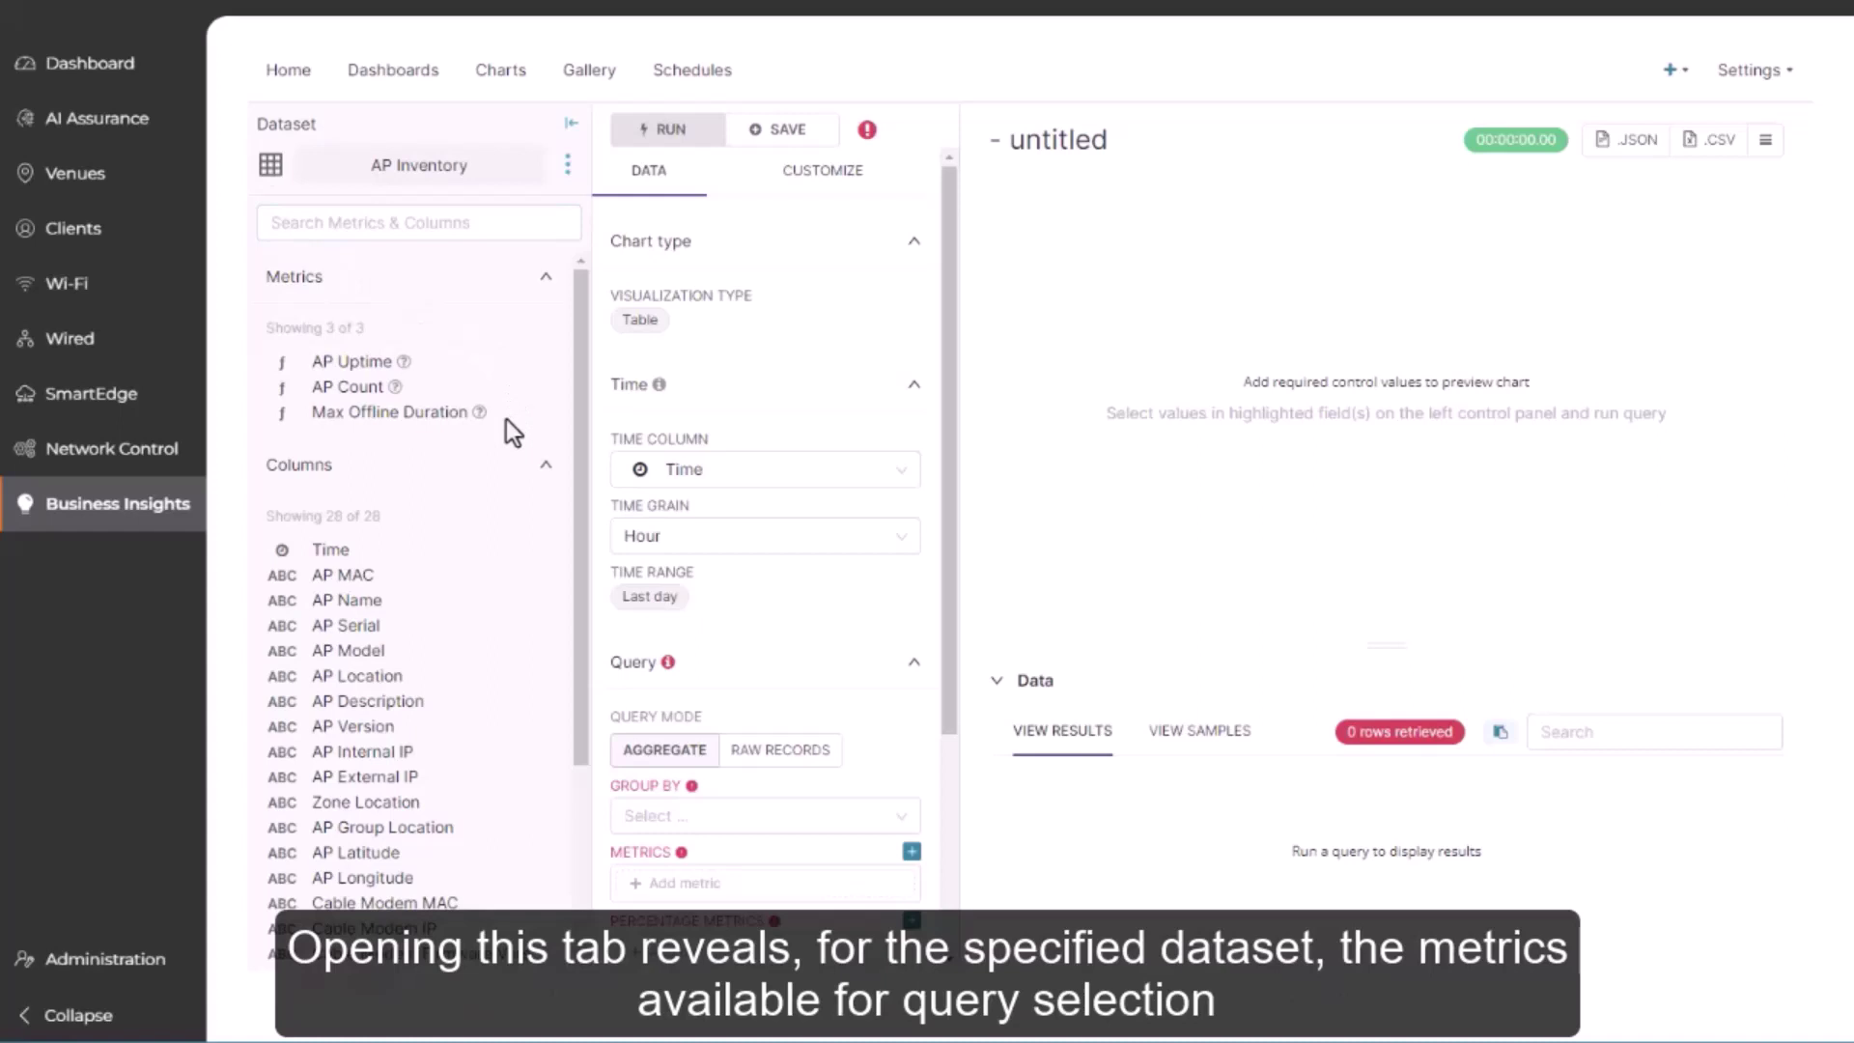
pyautogui.moveTo(579, 577)
pyautogui.mouseDown()
pyautogui.moveTo(581, 762)
pyautogui.moveTo(581, 574)
pyautogui.mouseUp()
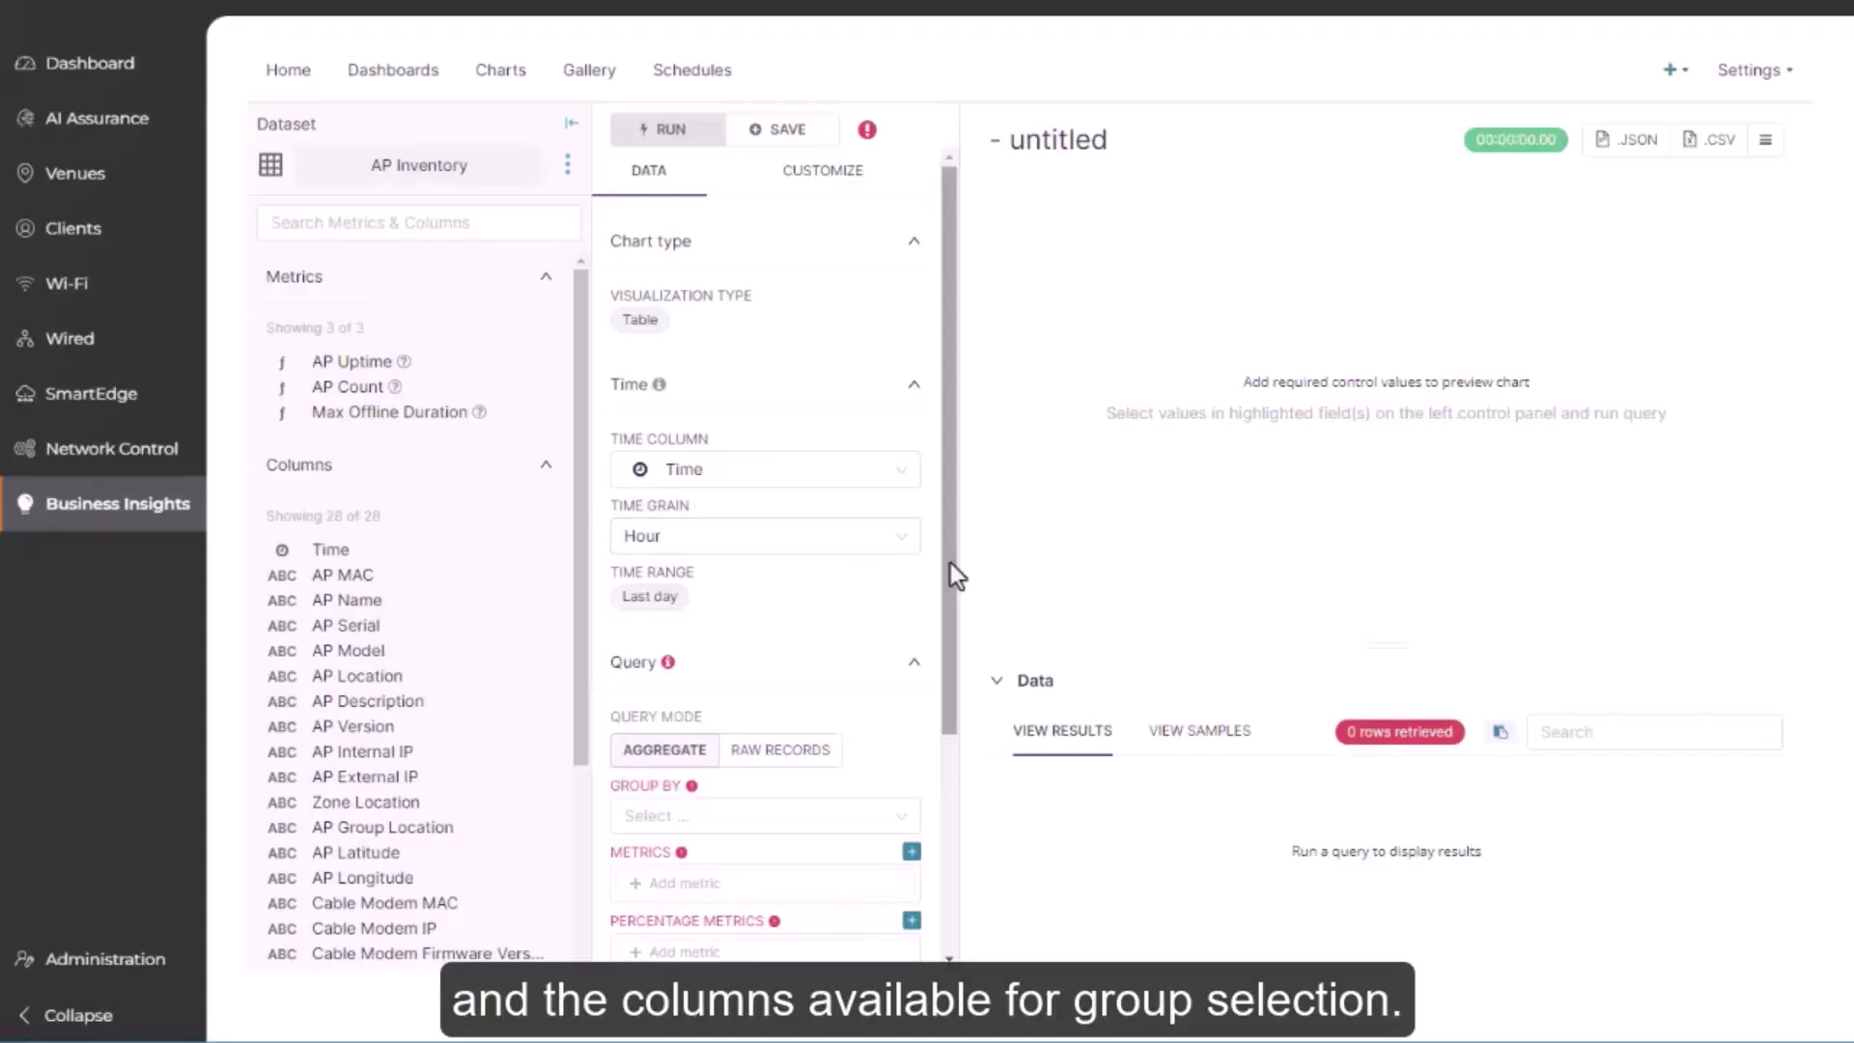
pyautogui.moveTo(950, 564); pyautogui.dragTo(951, 726)
pyautogui.click(571, 123)
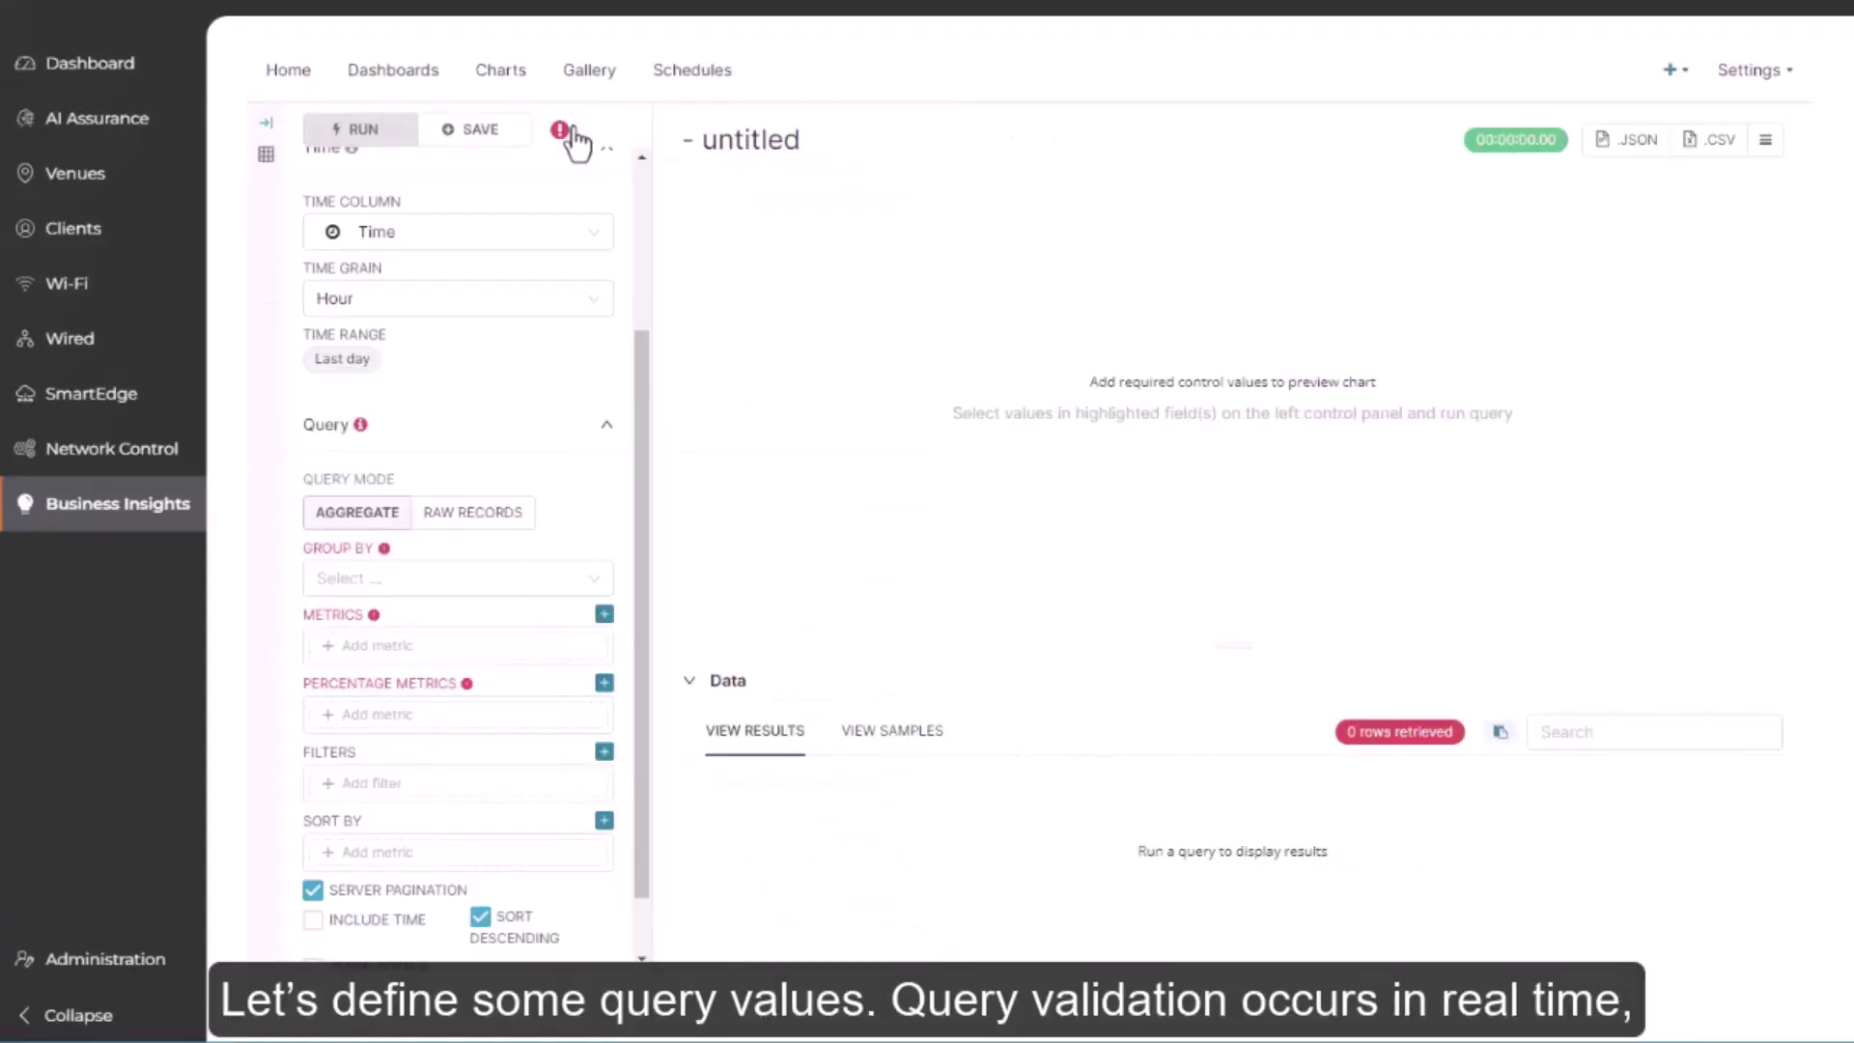
# Add a metric under Metrics, opening the Saved Metric list
pyautogui.scroll(-1, 575, 138)
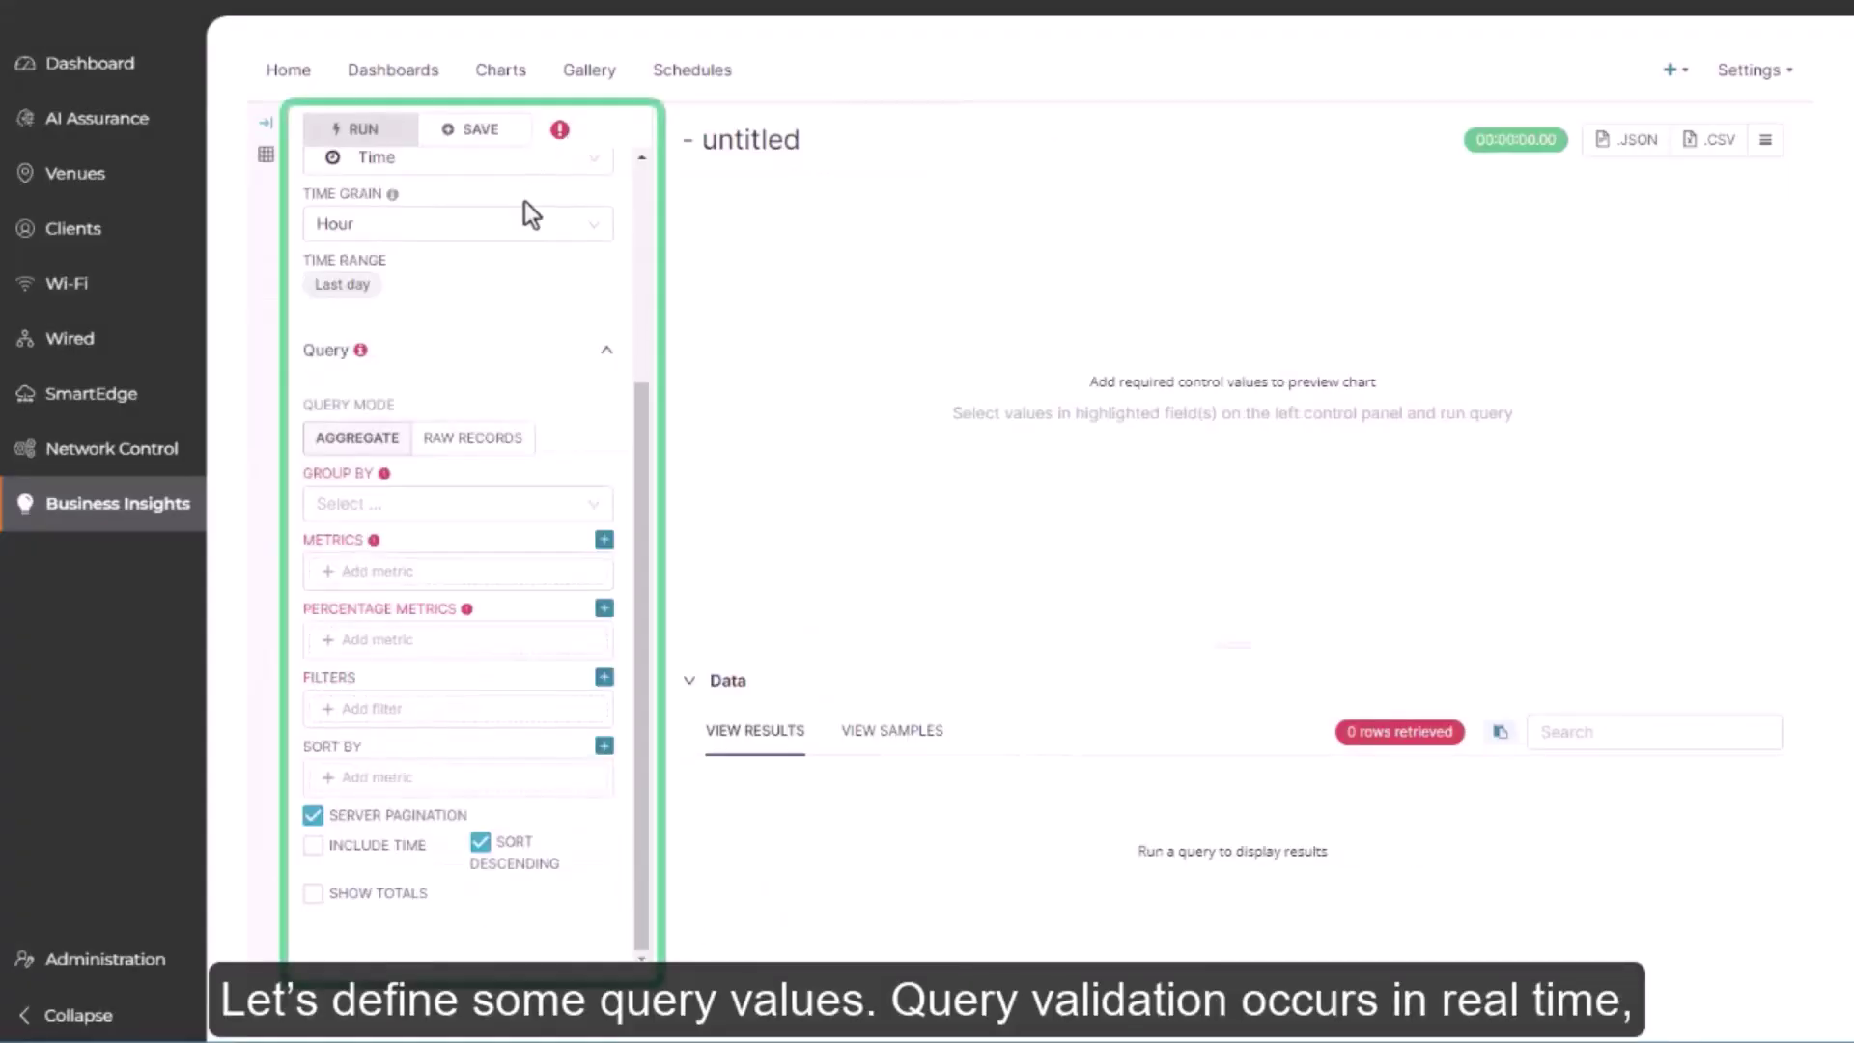
pyautogui.moveTo(363, 359)
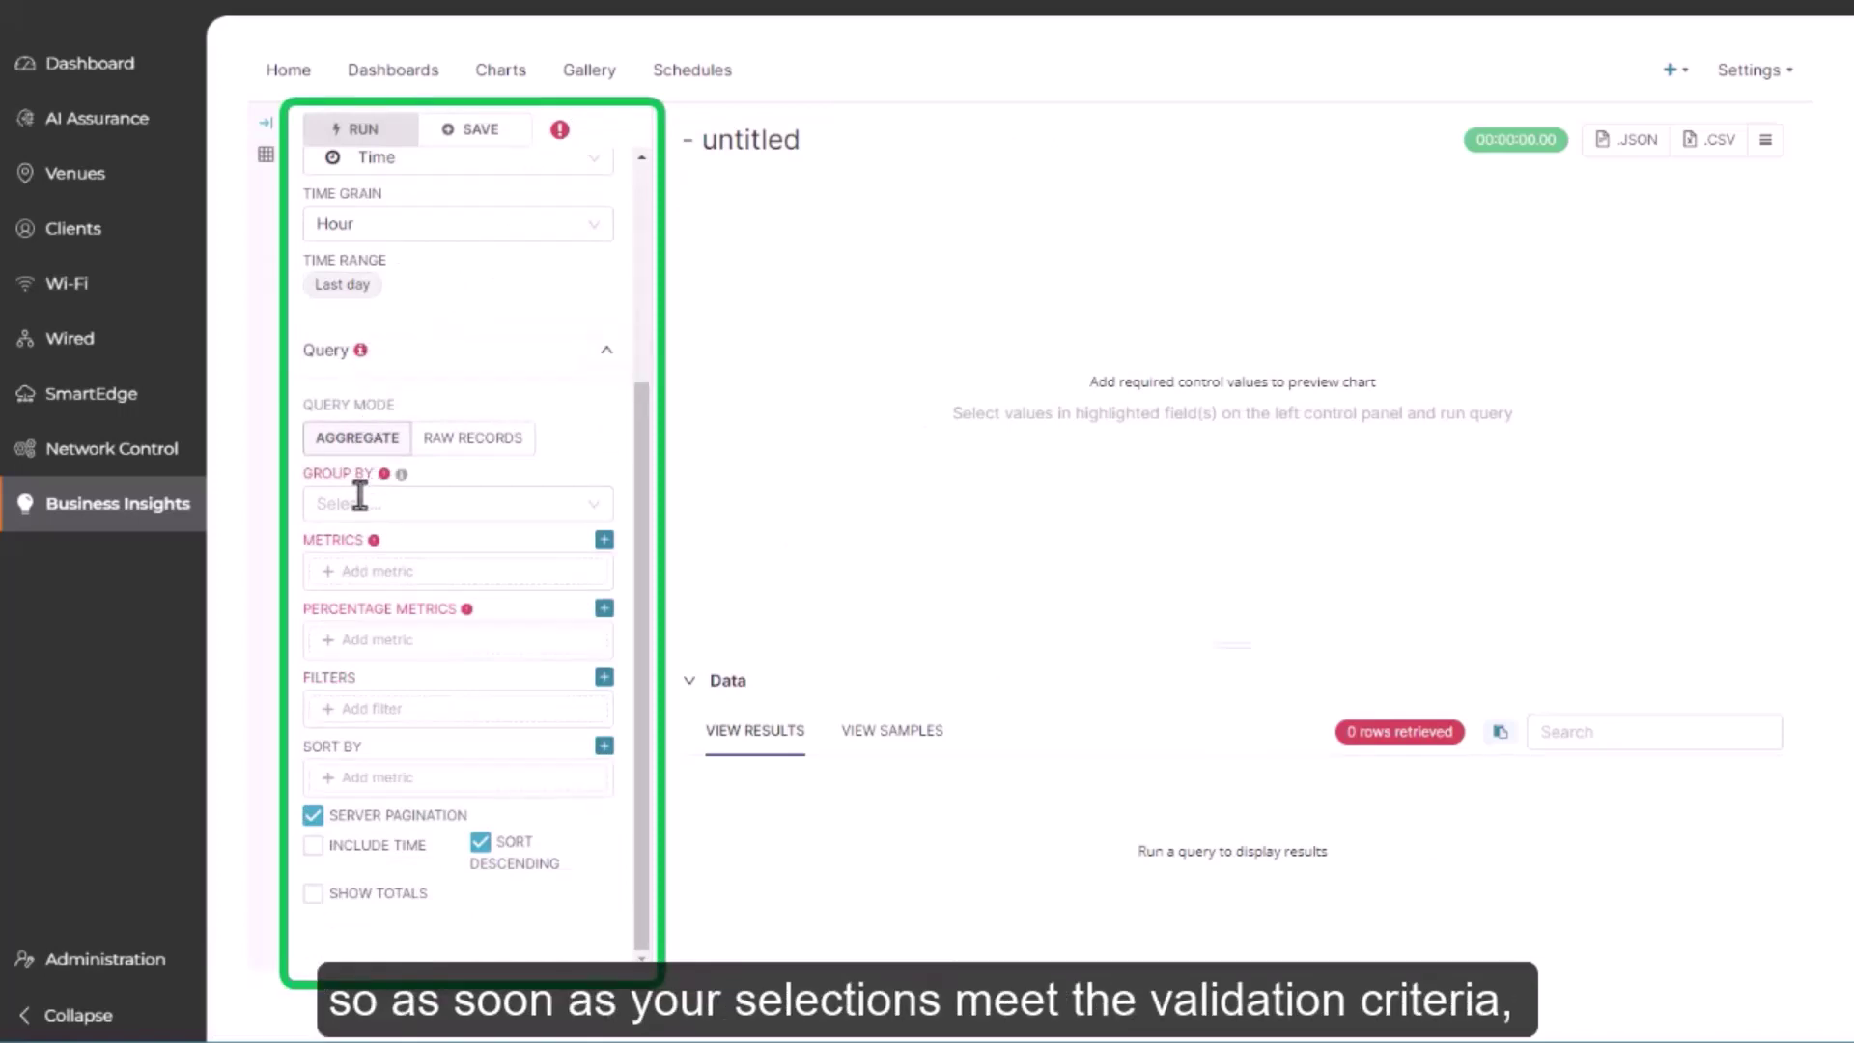
pyautogui.click(355, 580)
pyautogui.click(770, 576)
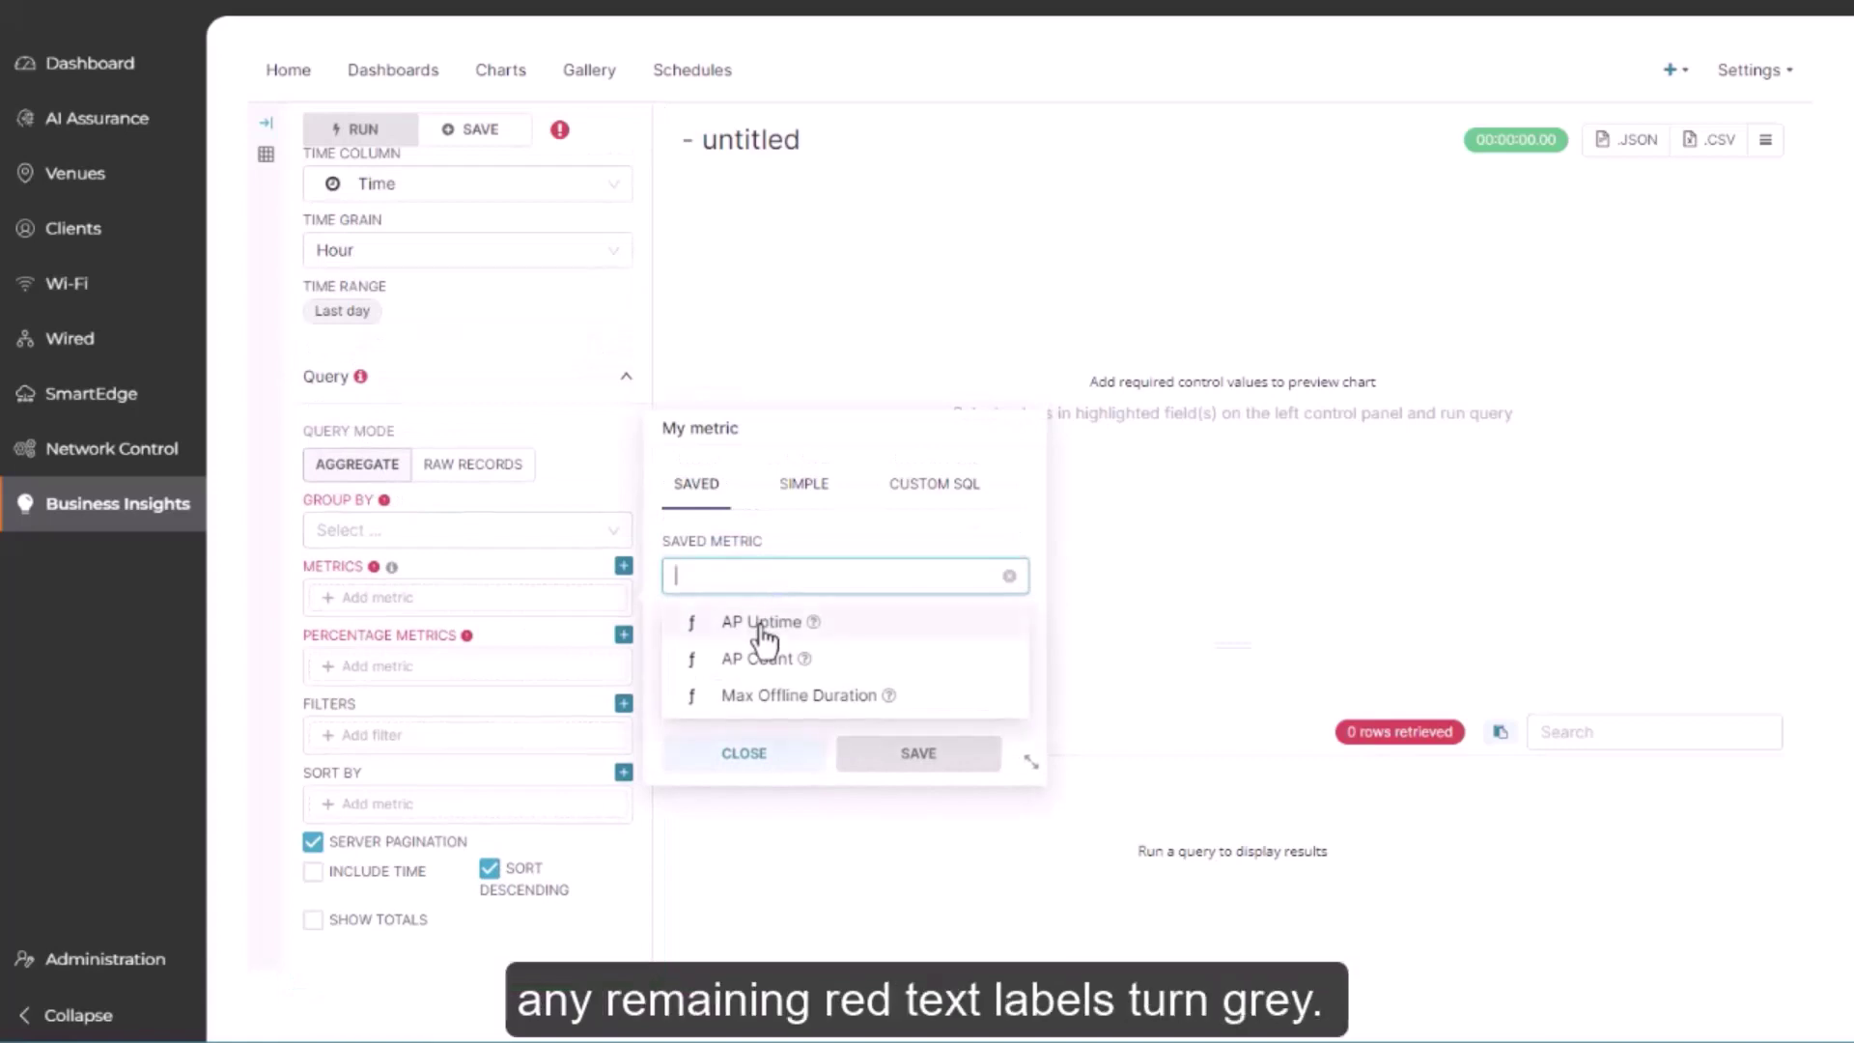
# Use AP Uptime as the metric, grouped by Venue, and run the query
pyautogui.click(763, 624)
pyautogui.click(852, 763)
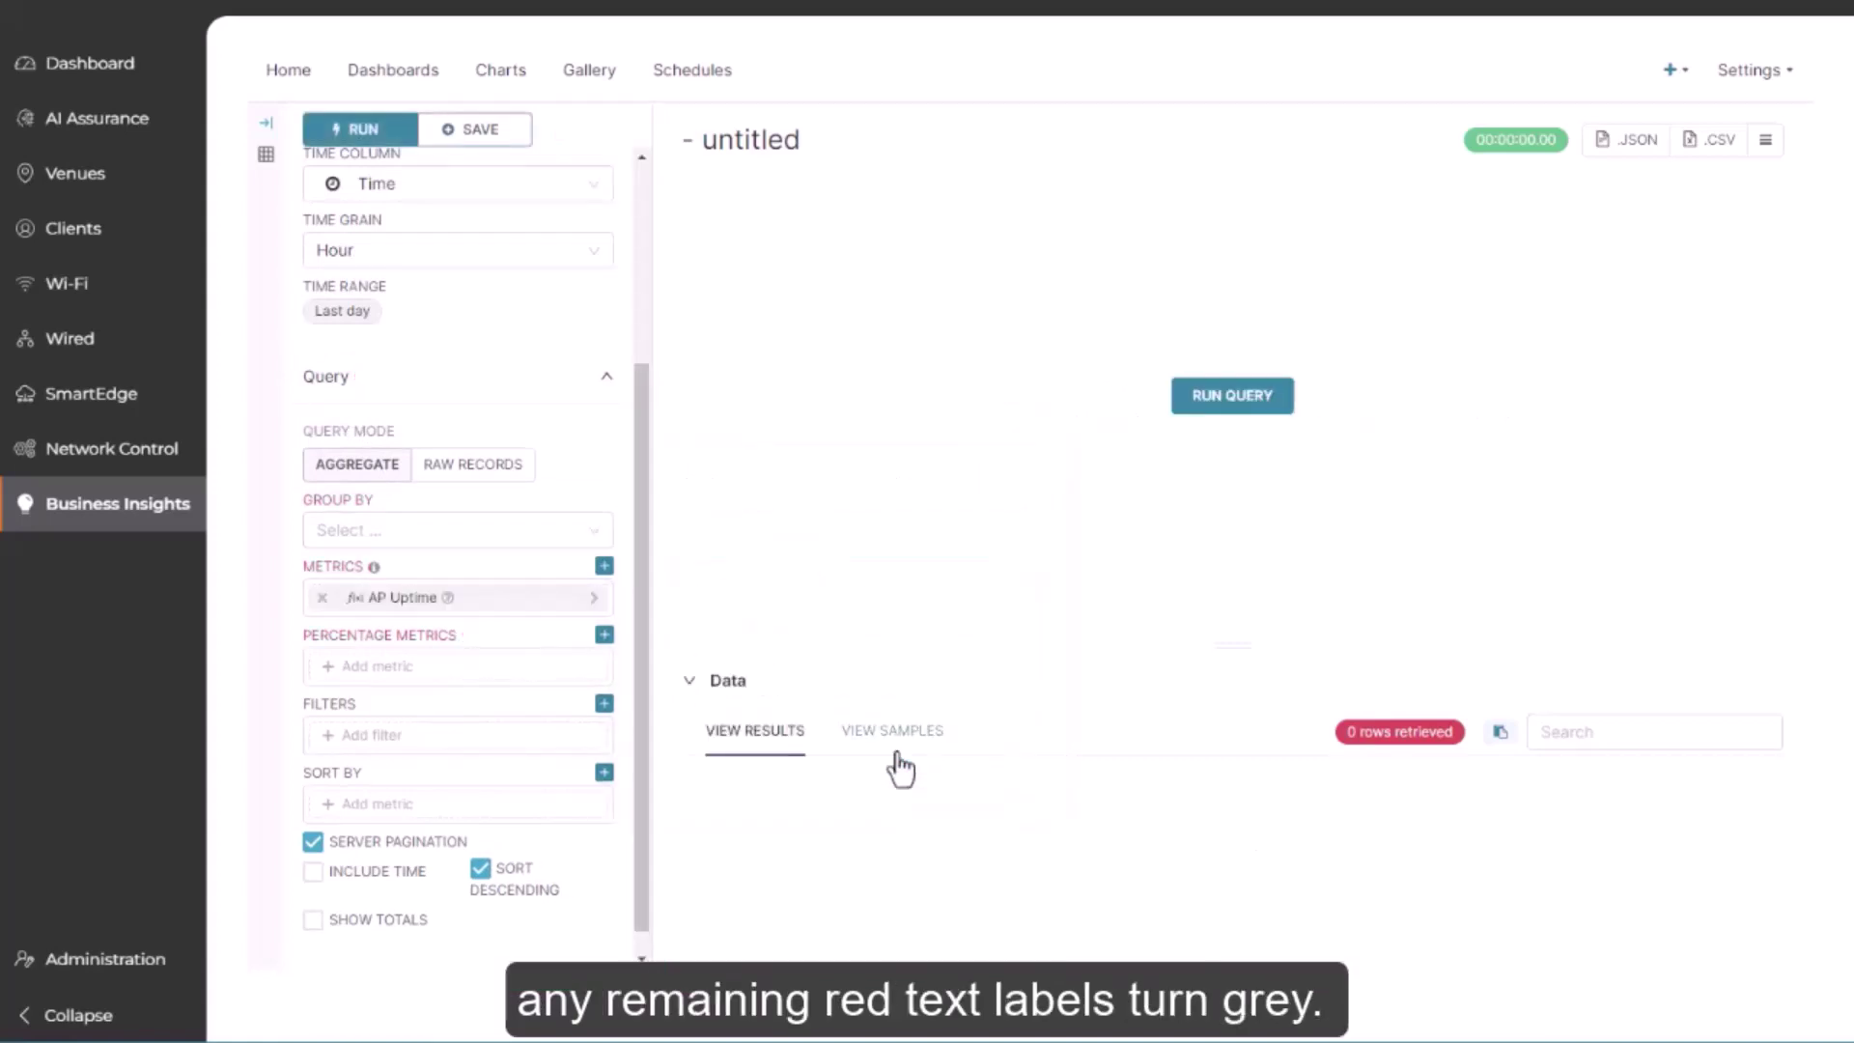
pyautogui.click(1231, 397)
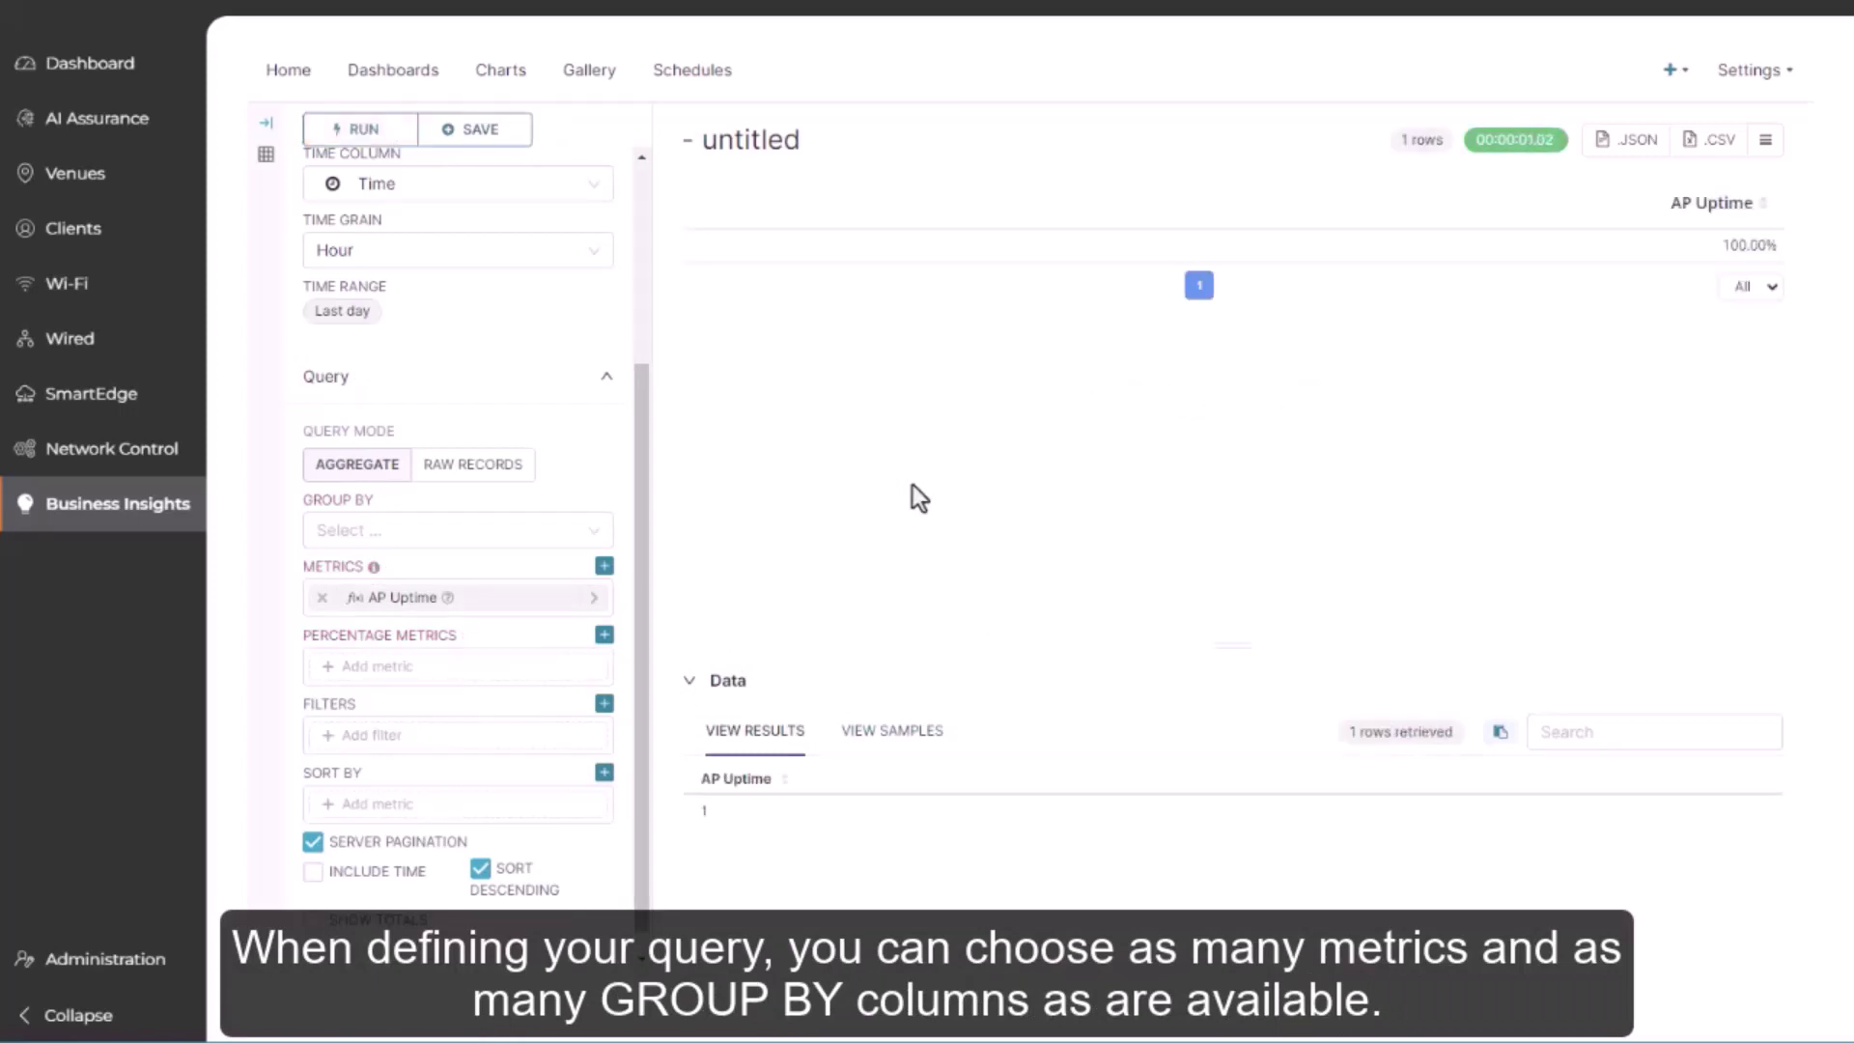
pyautogui.click(594, 533)
pyautogui.moveTo(612, 641); pyautogui.dragTo(614, 850)
pyautogui.click(367, 798)
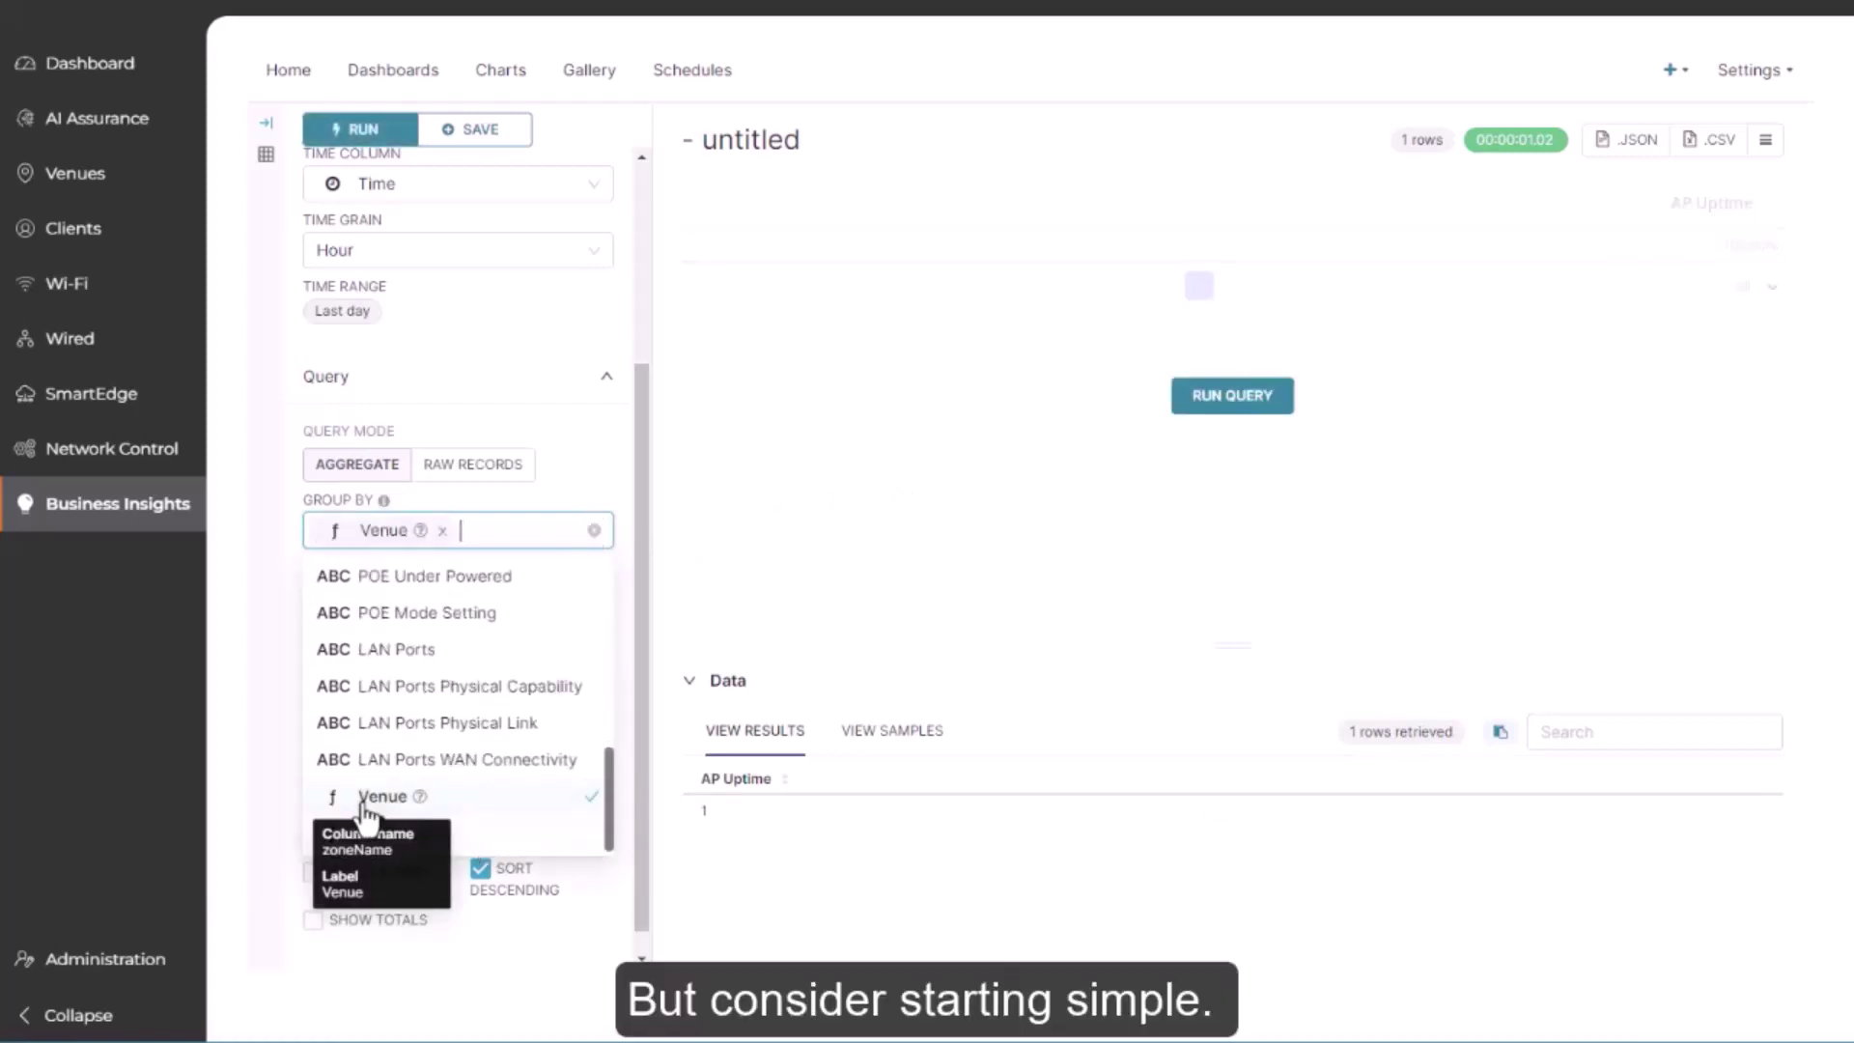
pyautogui.click(1244, 400)
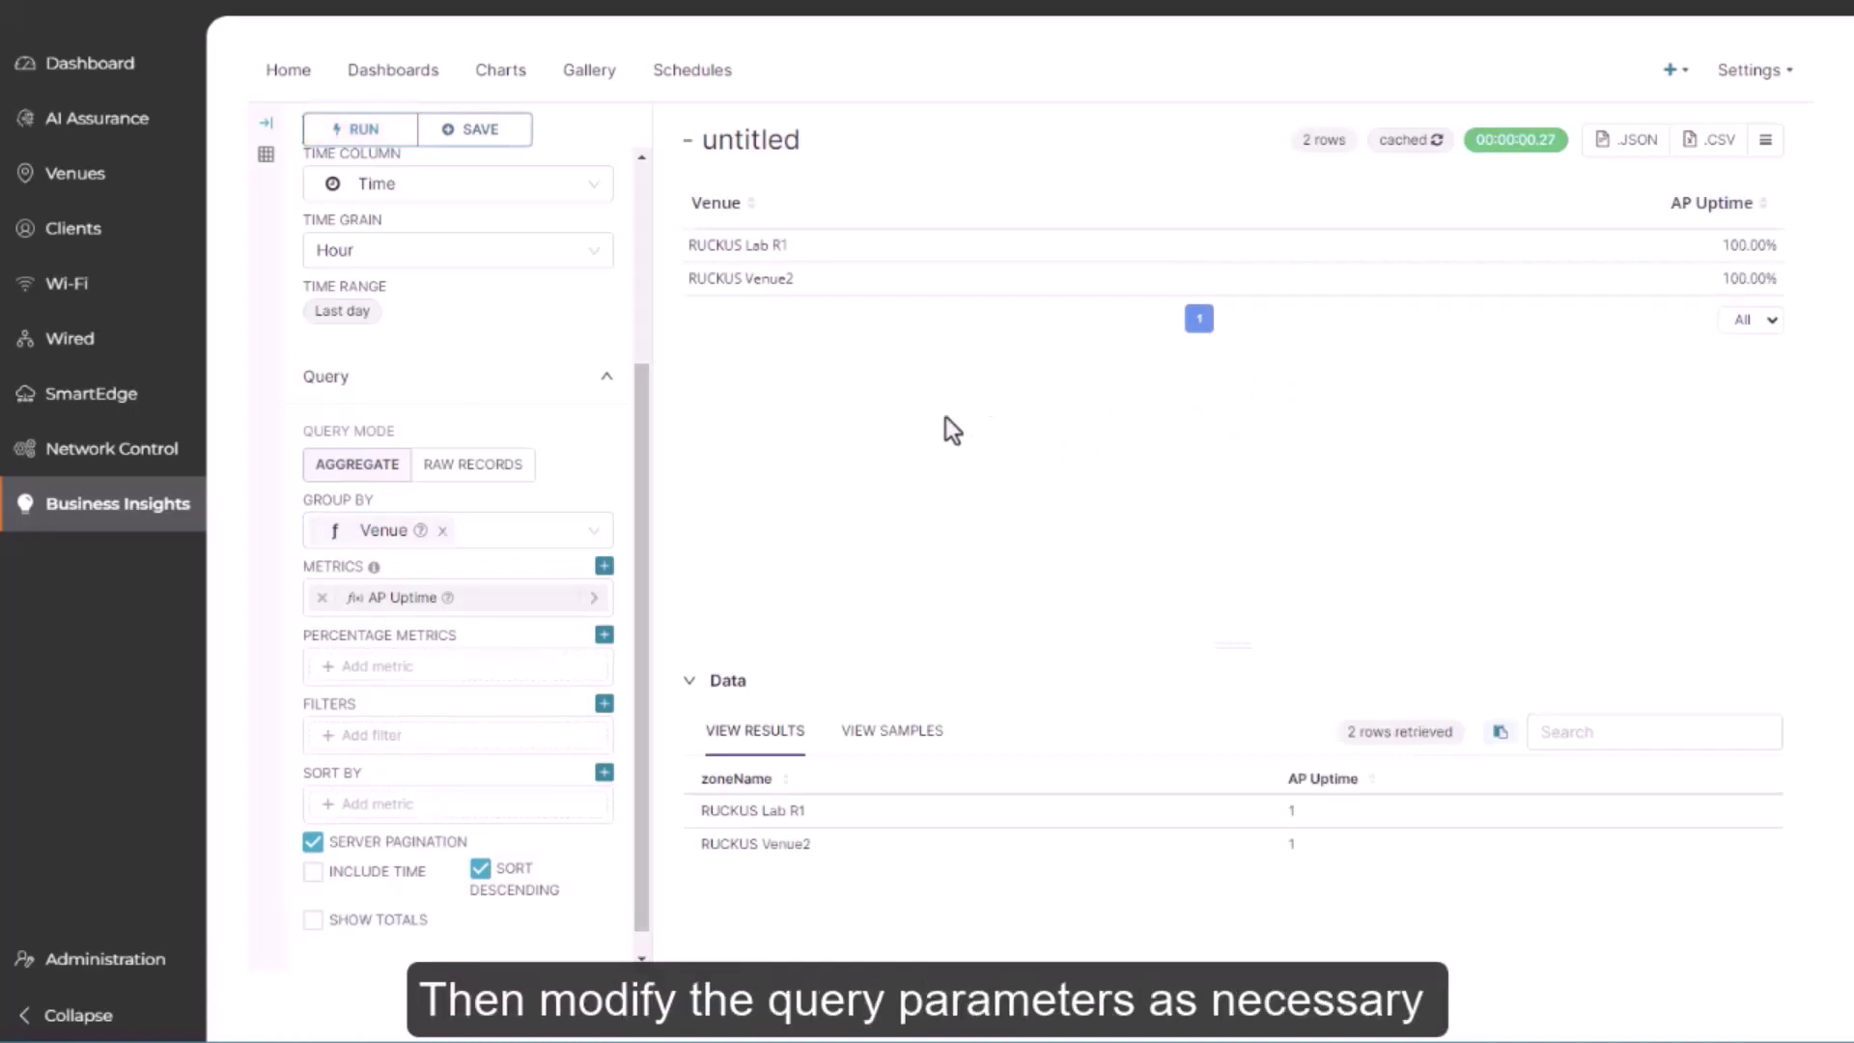
# Change the time range to Last week, then Last month, rerunning the query
pyautogui.click(334, 322)
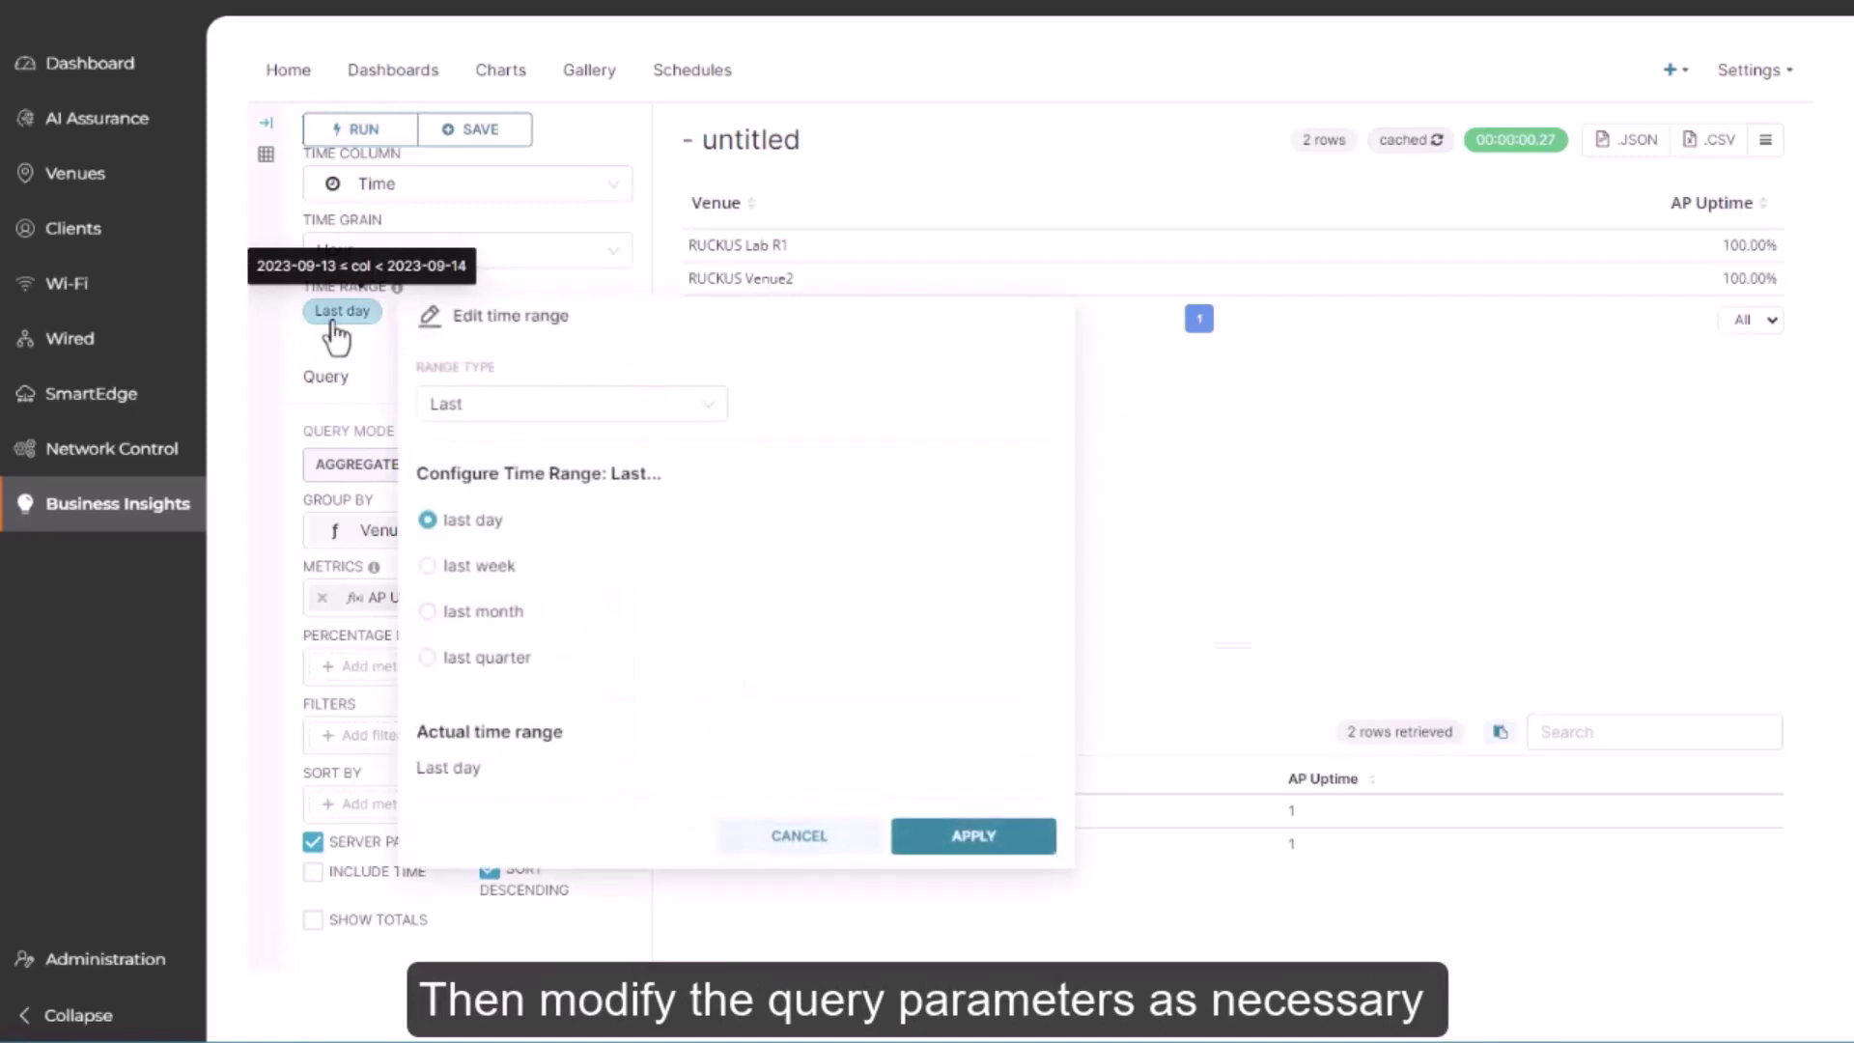
pyautogui.click(426, 565)
pyautogui.click(922, 839)
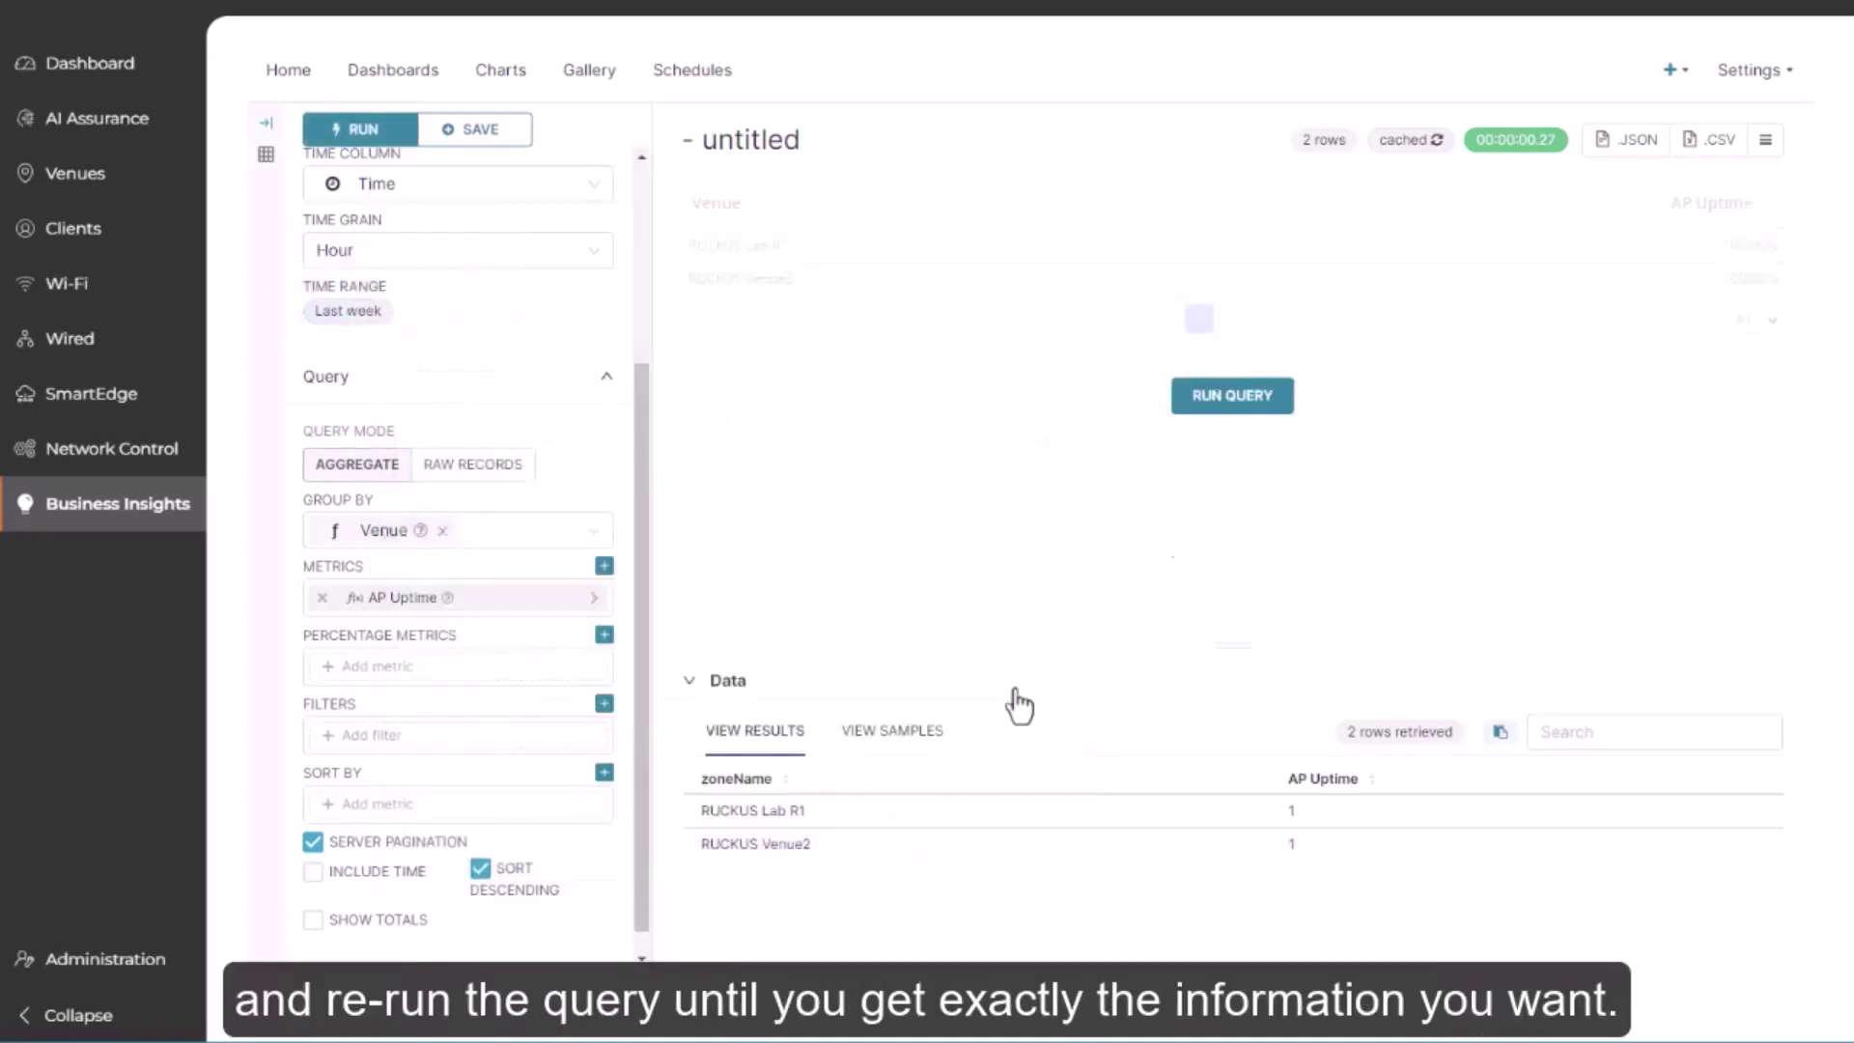
pyautogui.click(1217, 404)
pyautogui.click(348, 310)
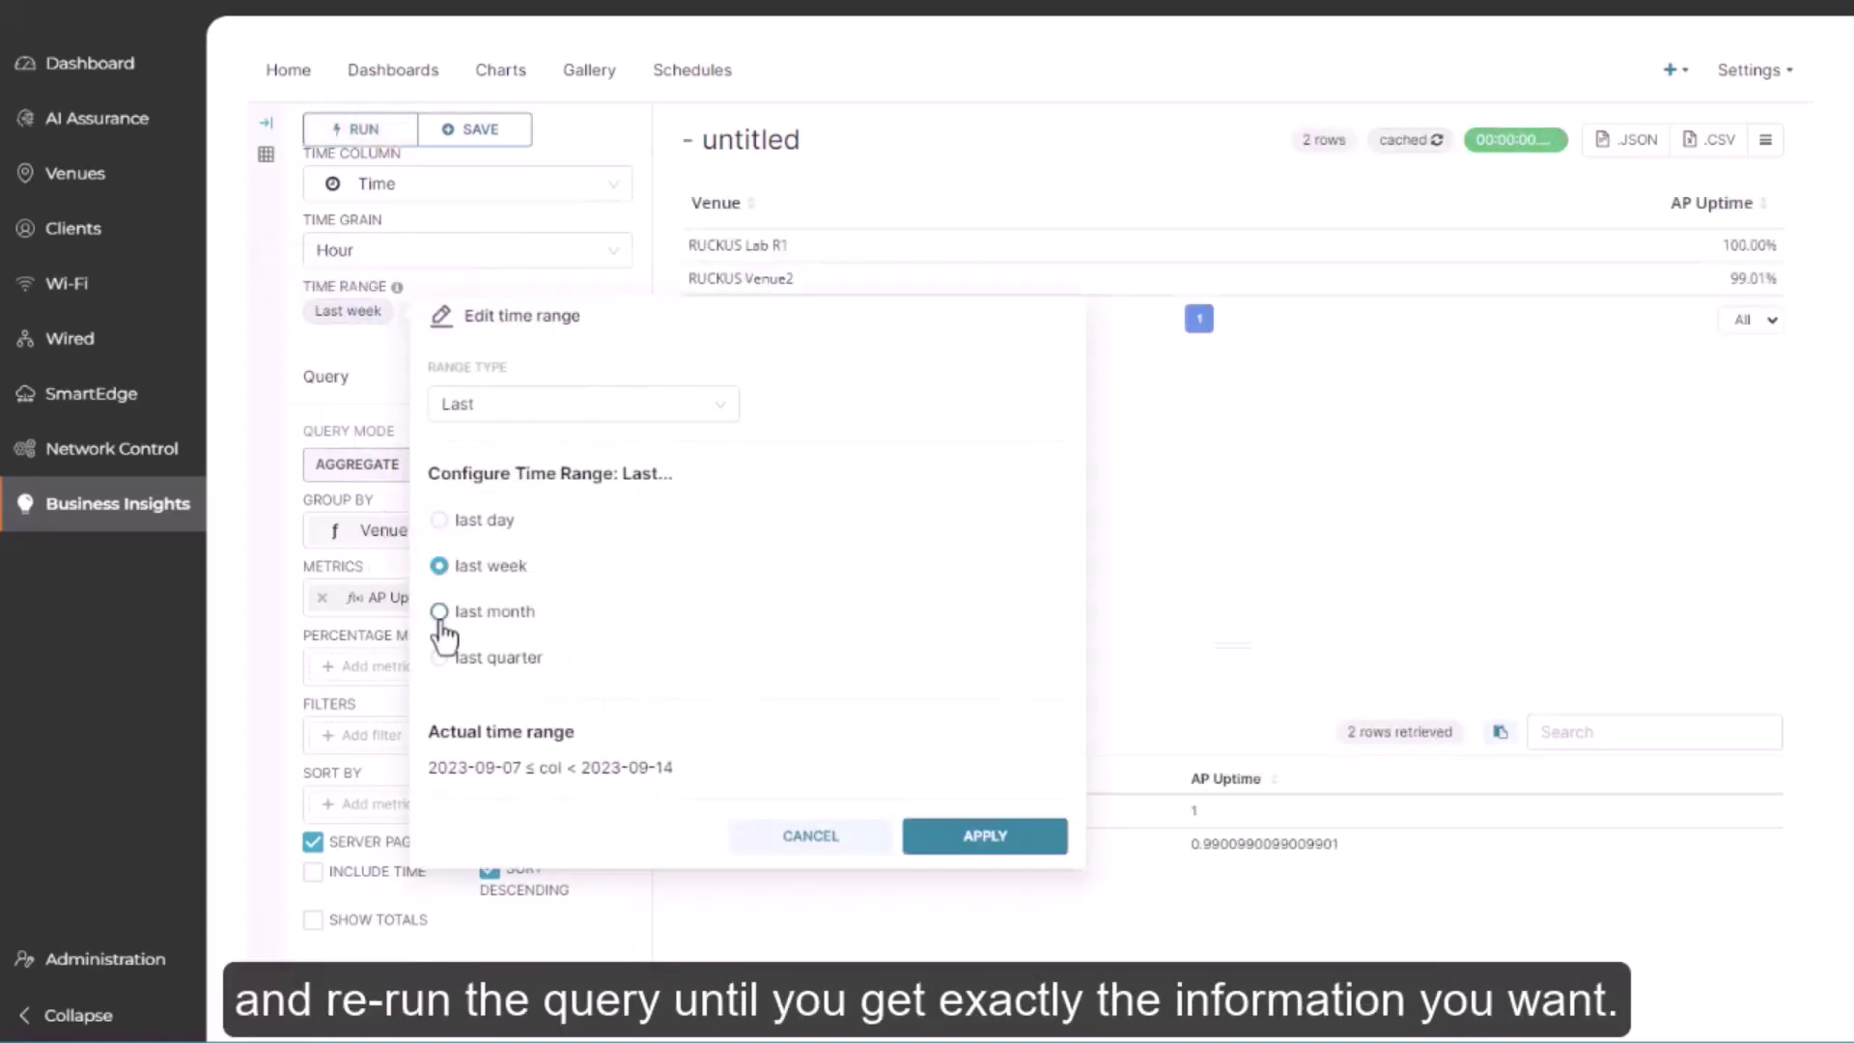
pyautogui.click(435, 608)
pyautogui.click(980, 838)
pyautogui.click(1128, 408)
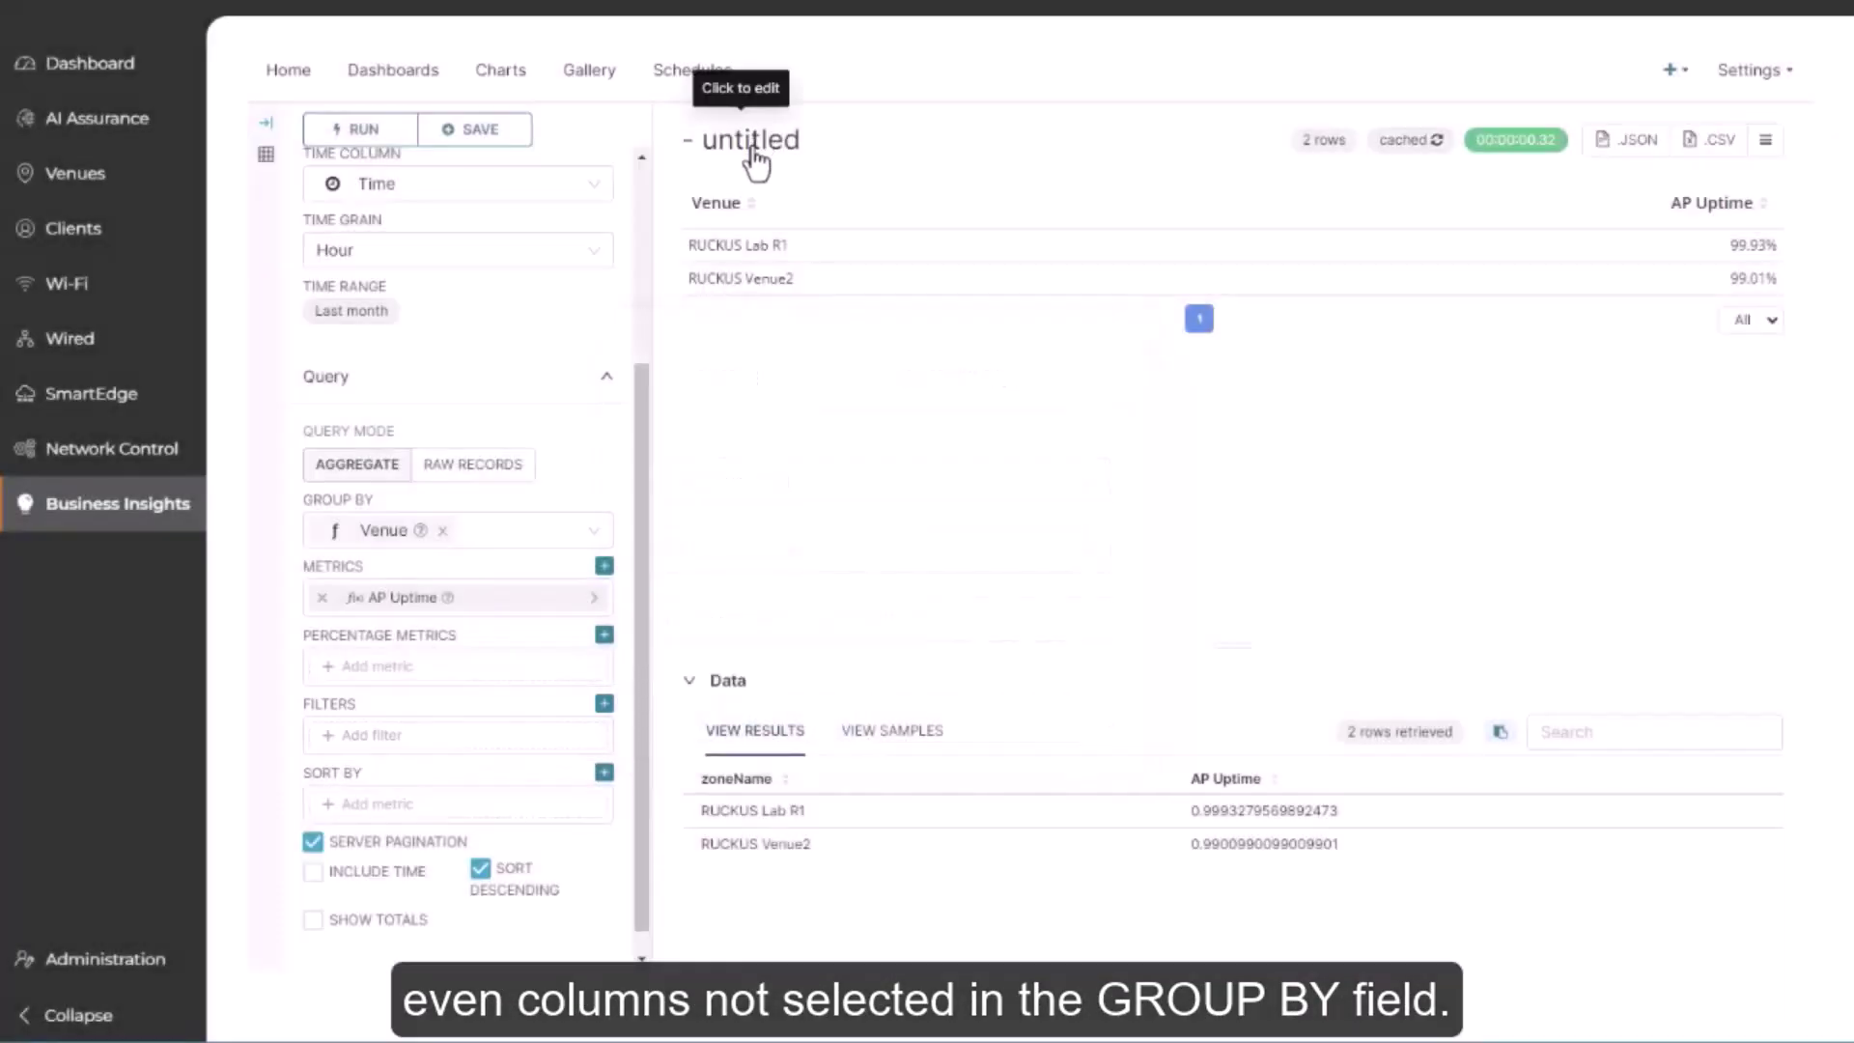
# Clear the untitled chart's title to rename it
pyautogui.click(758, 159)
pyautogui.hotkey('ctrl', 'a')
pyautogui.press('BackSpace')
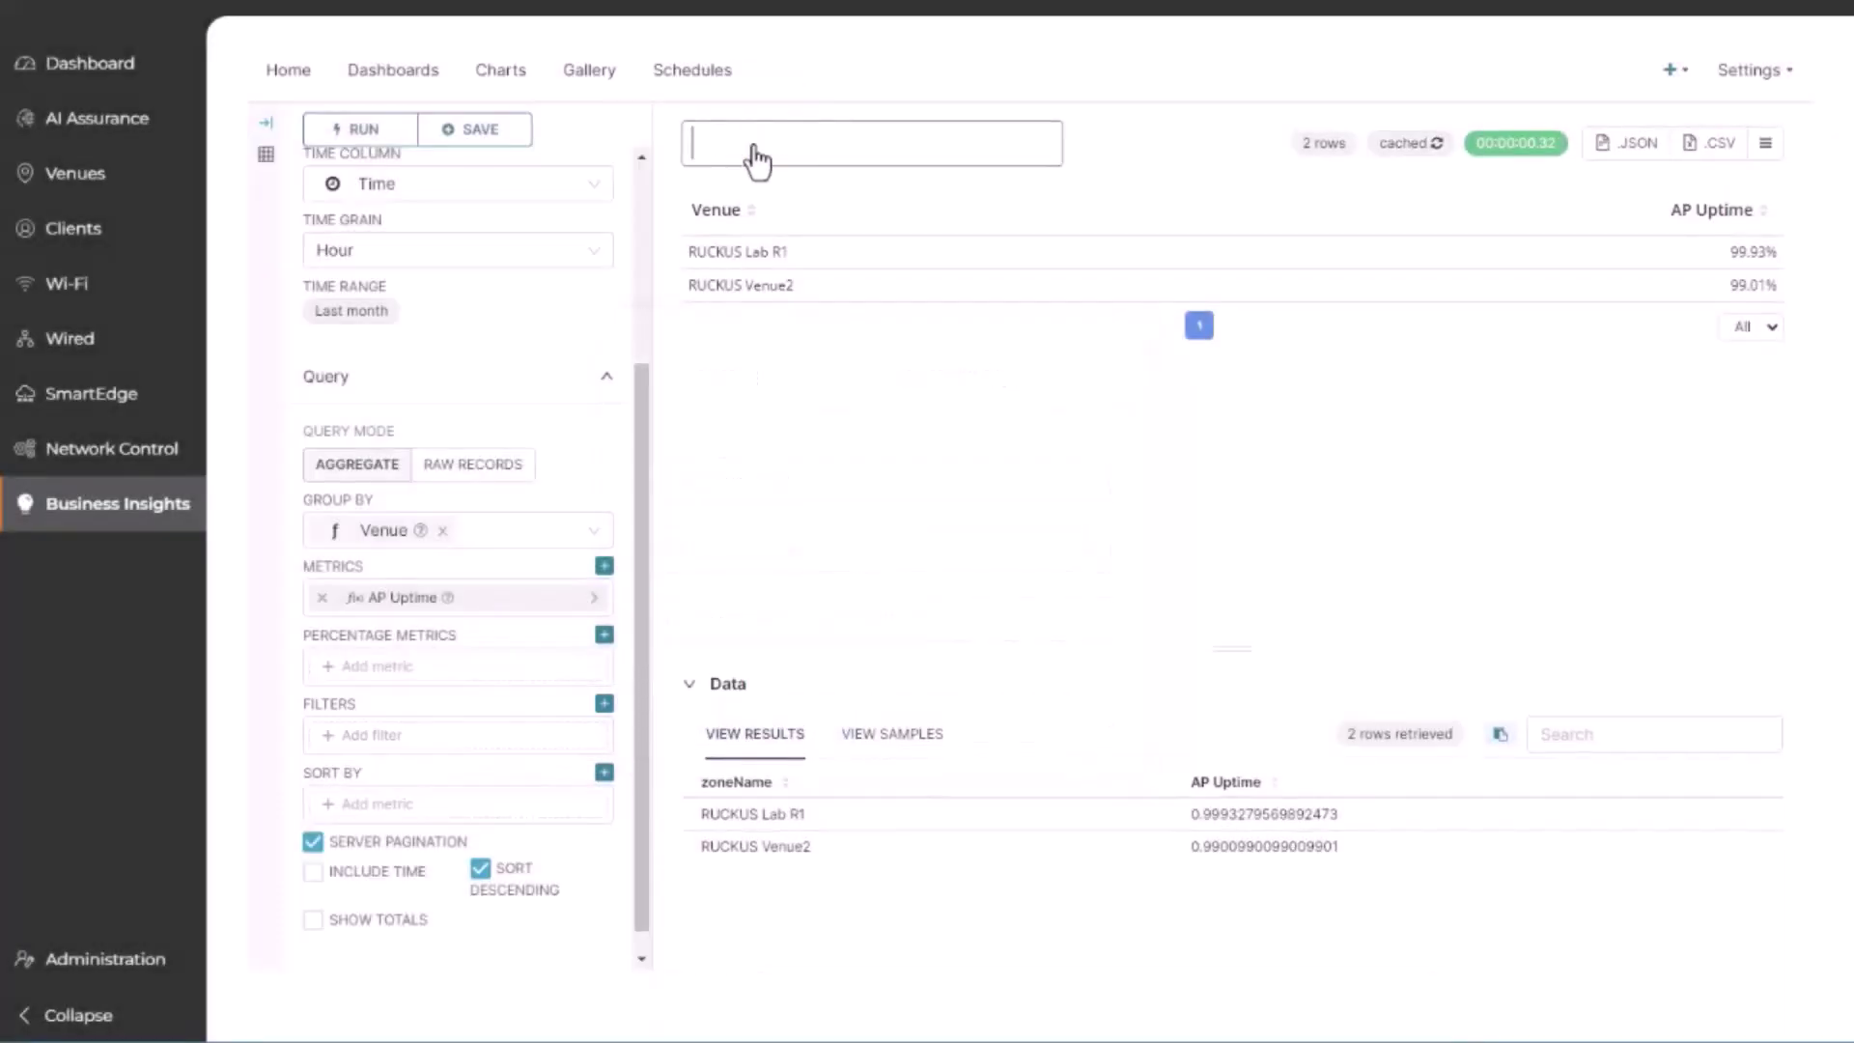
# Title the chart 'AP Inventory - Uptime'
pyautogui.write('AP Inventory - Uptime')
pyautogui.press('Return')
pyautogui.scroll(3, 644, 321)
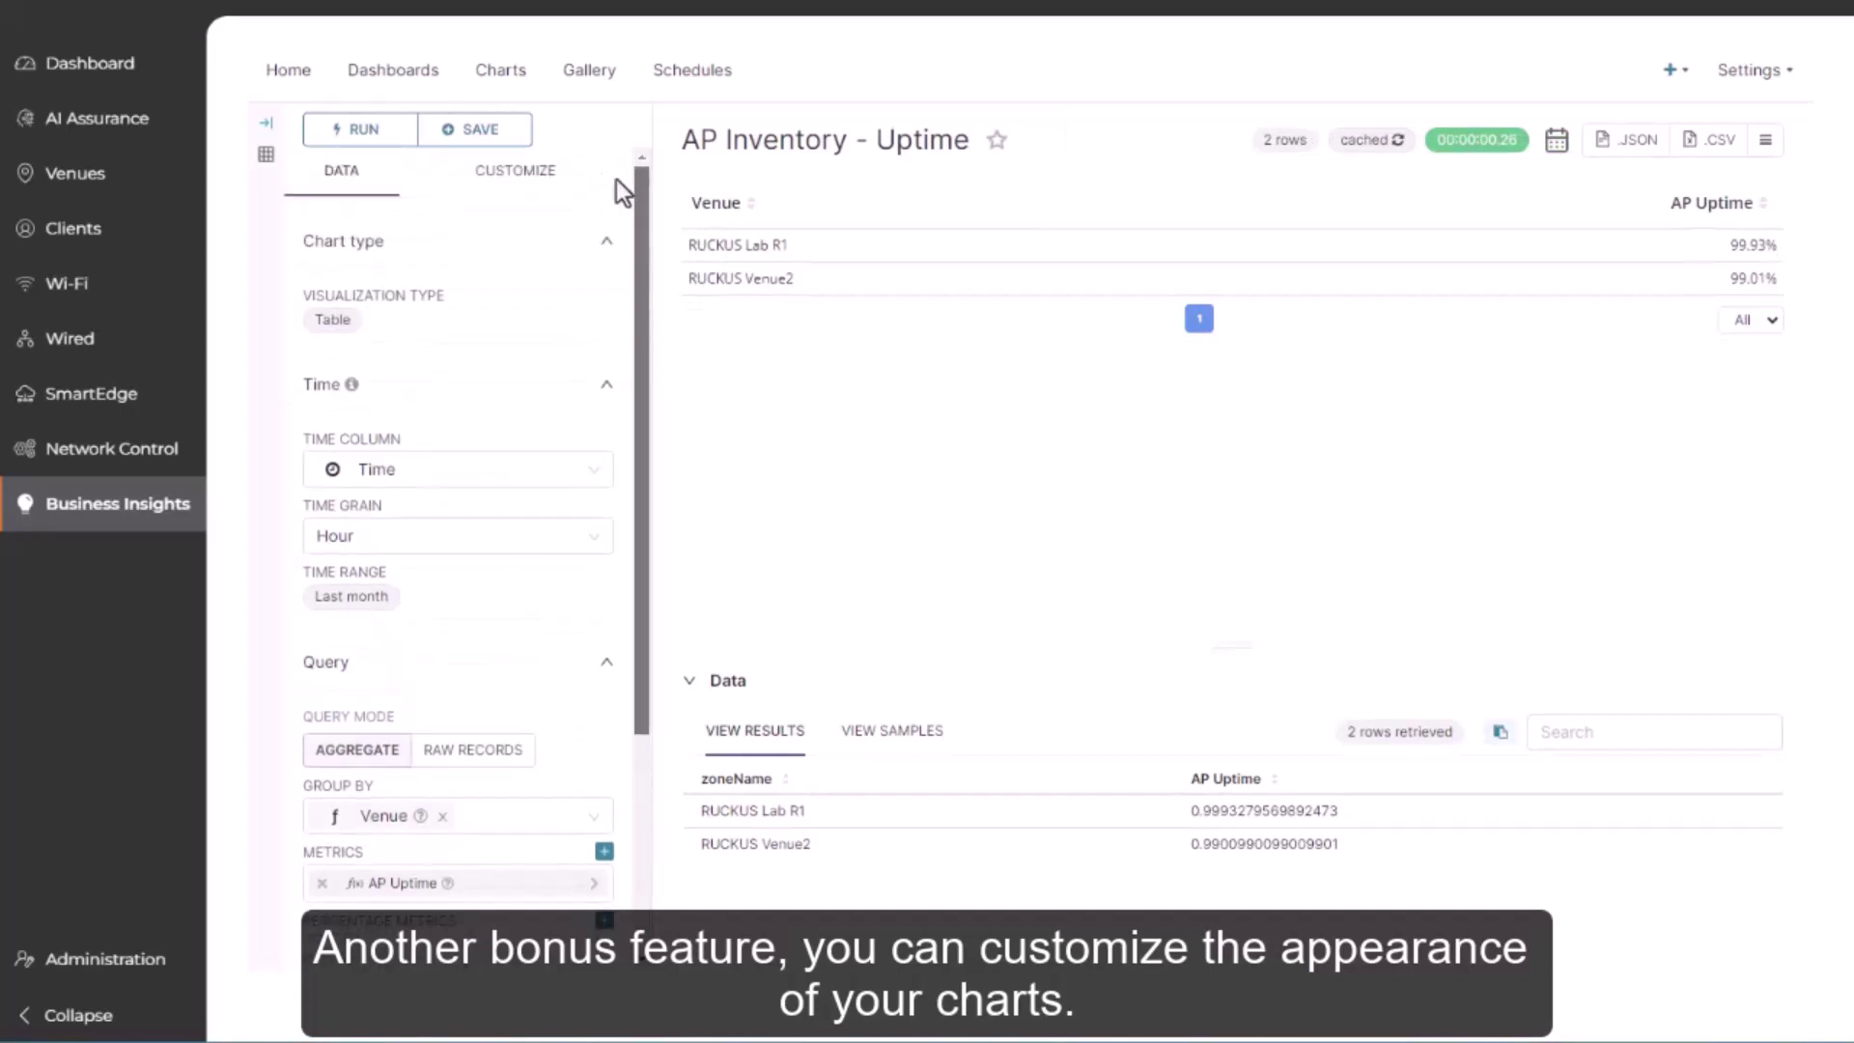
# On the Customize tab, enable Search Box and Cell Bars and left-align AP Uptime
pyautogui.click(522, 172)
pyautogui.click(312, 363)
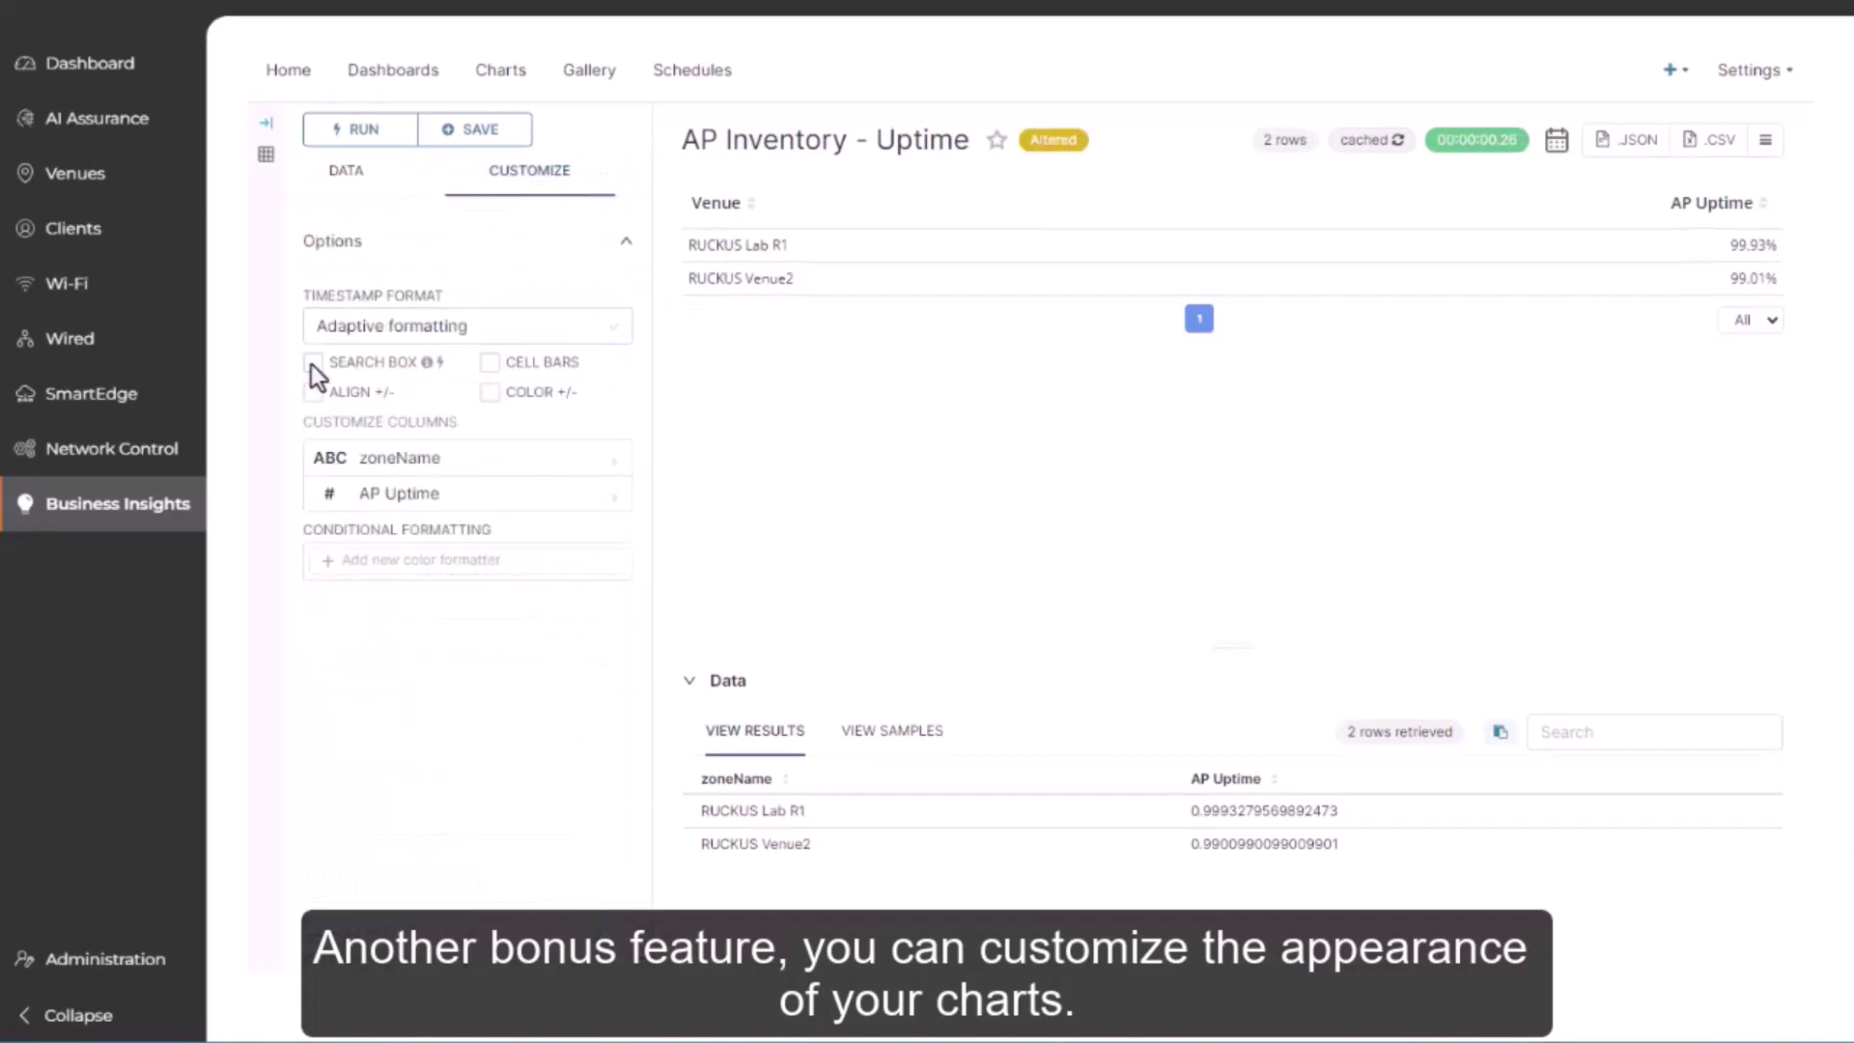
pyautogui.click(313, 363)
pyautogui.click(490, 364)
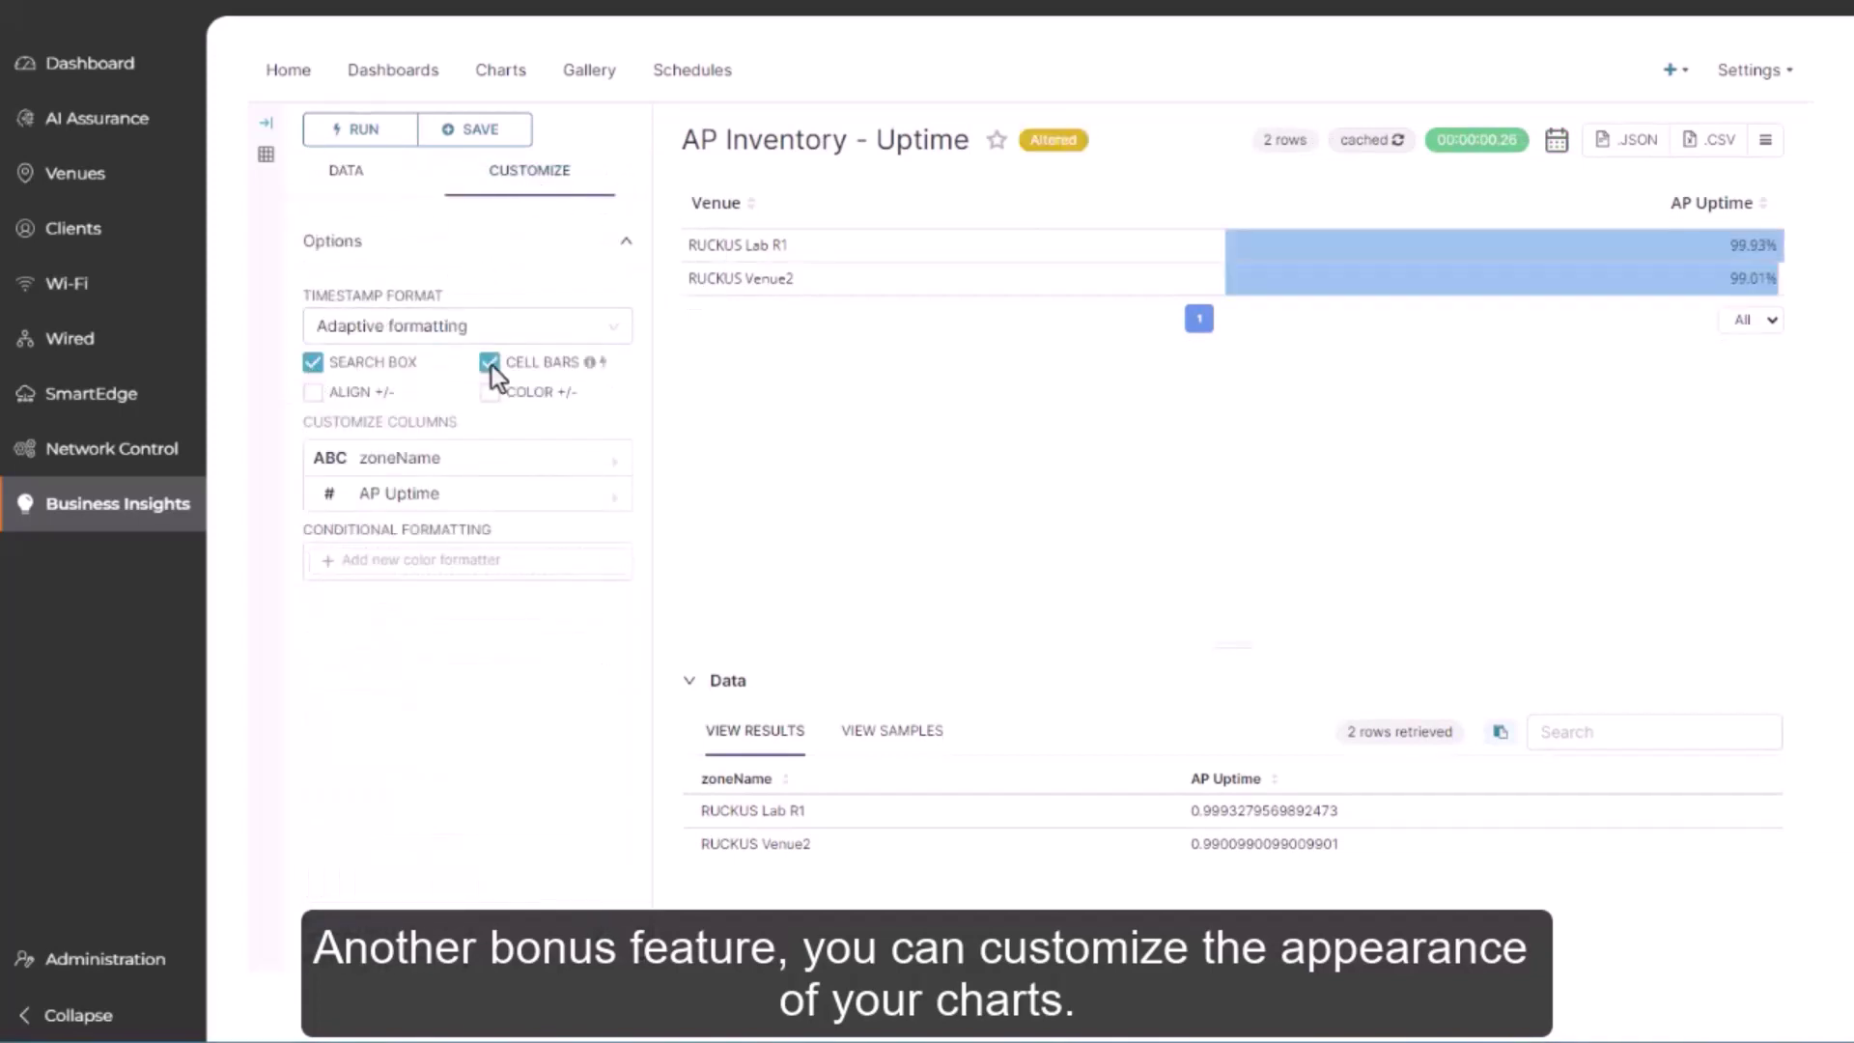
pyautogui.click(614, 498)
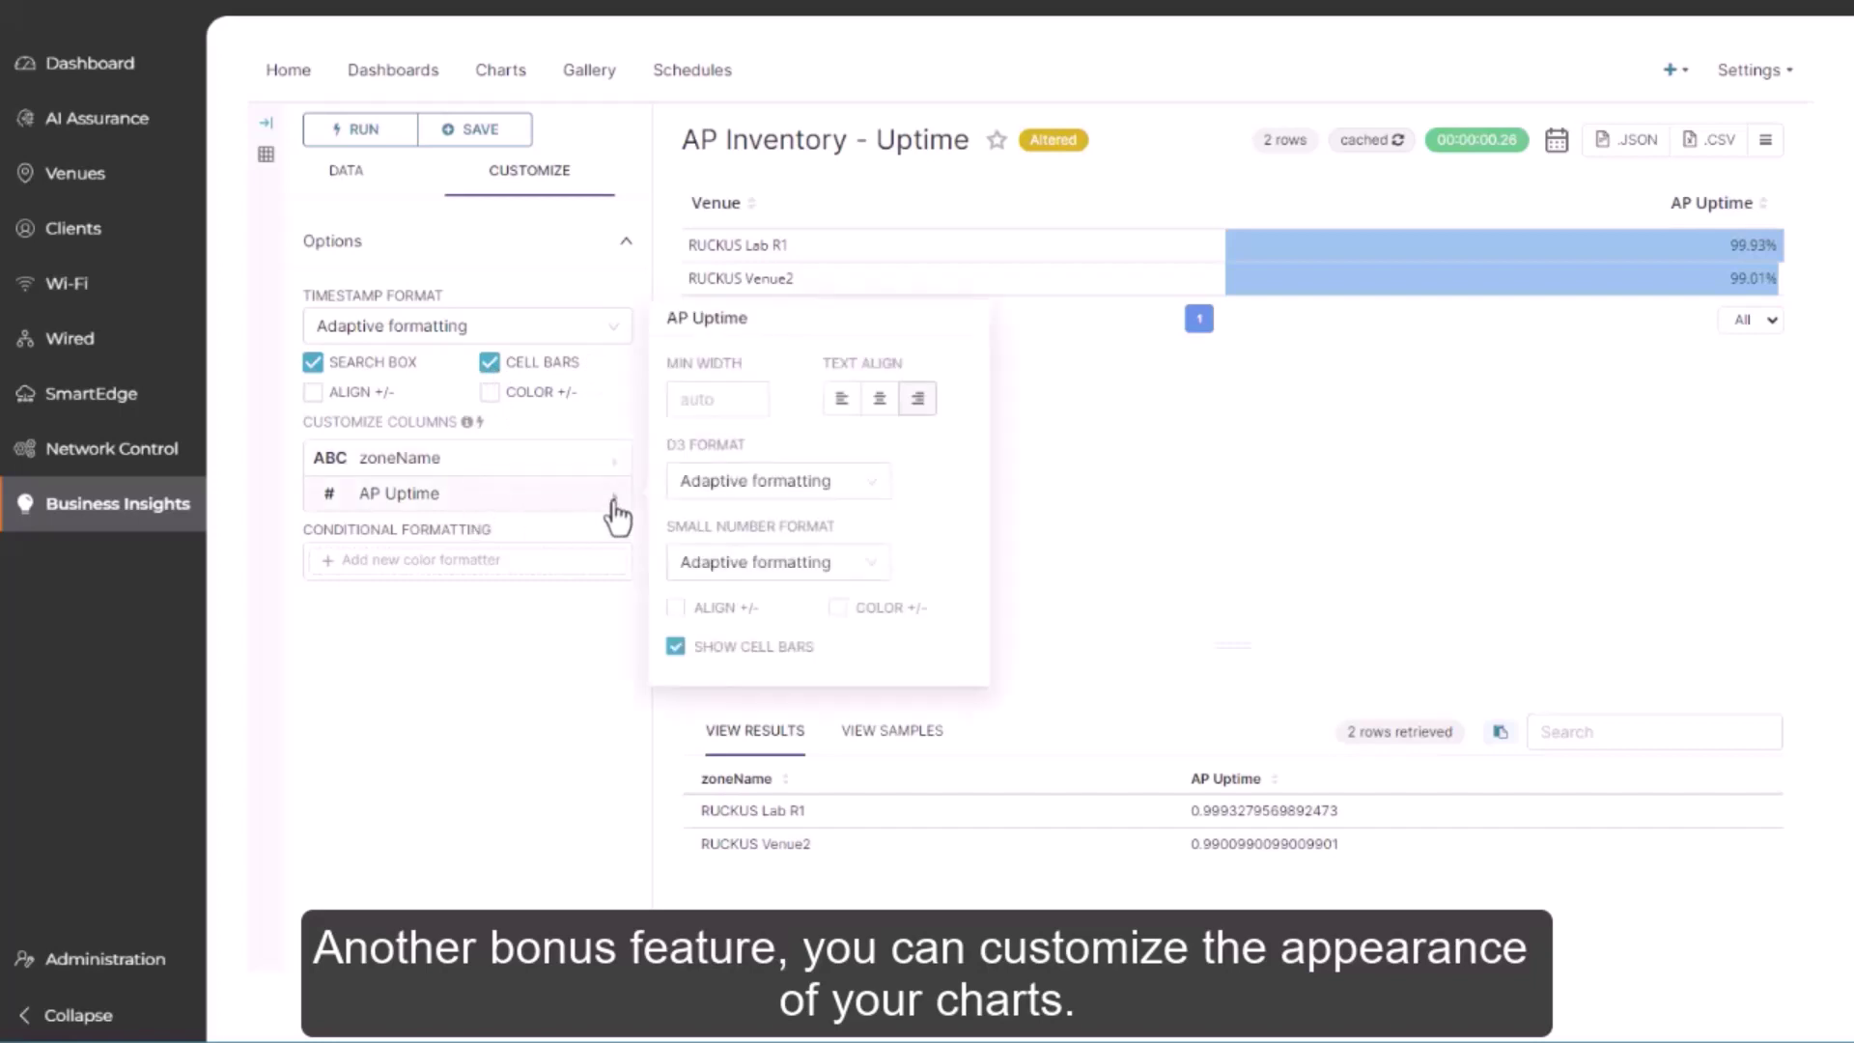
pyautogui.click(841, 398)
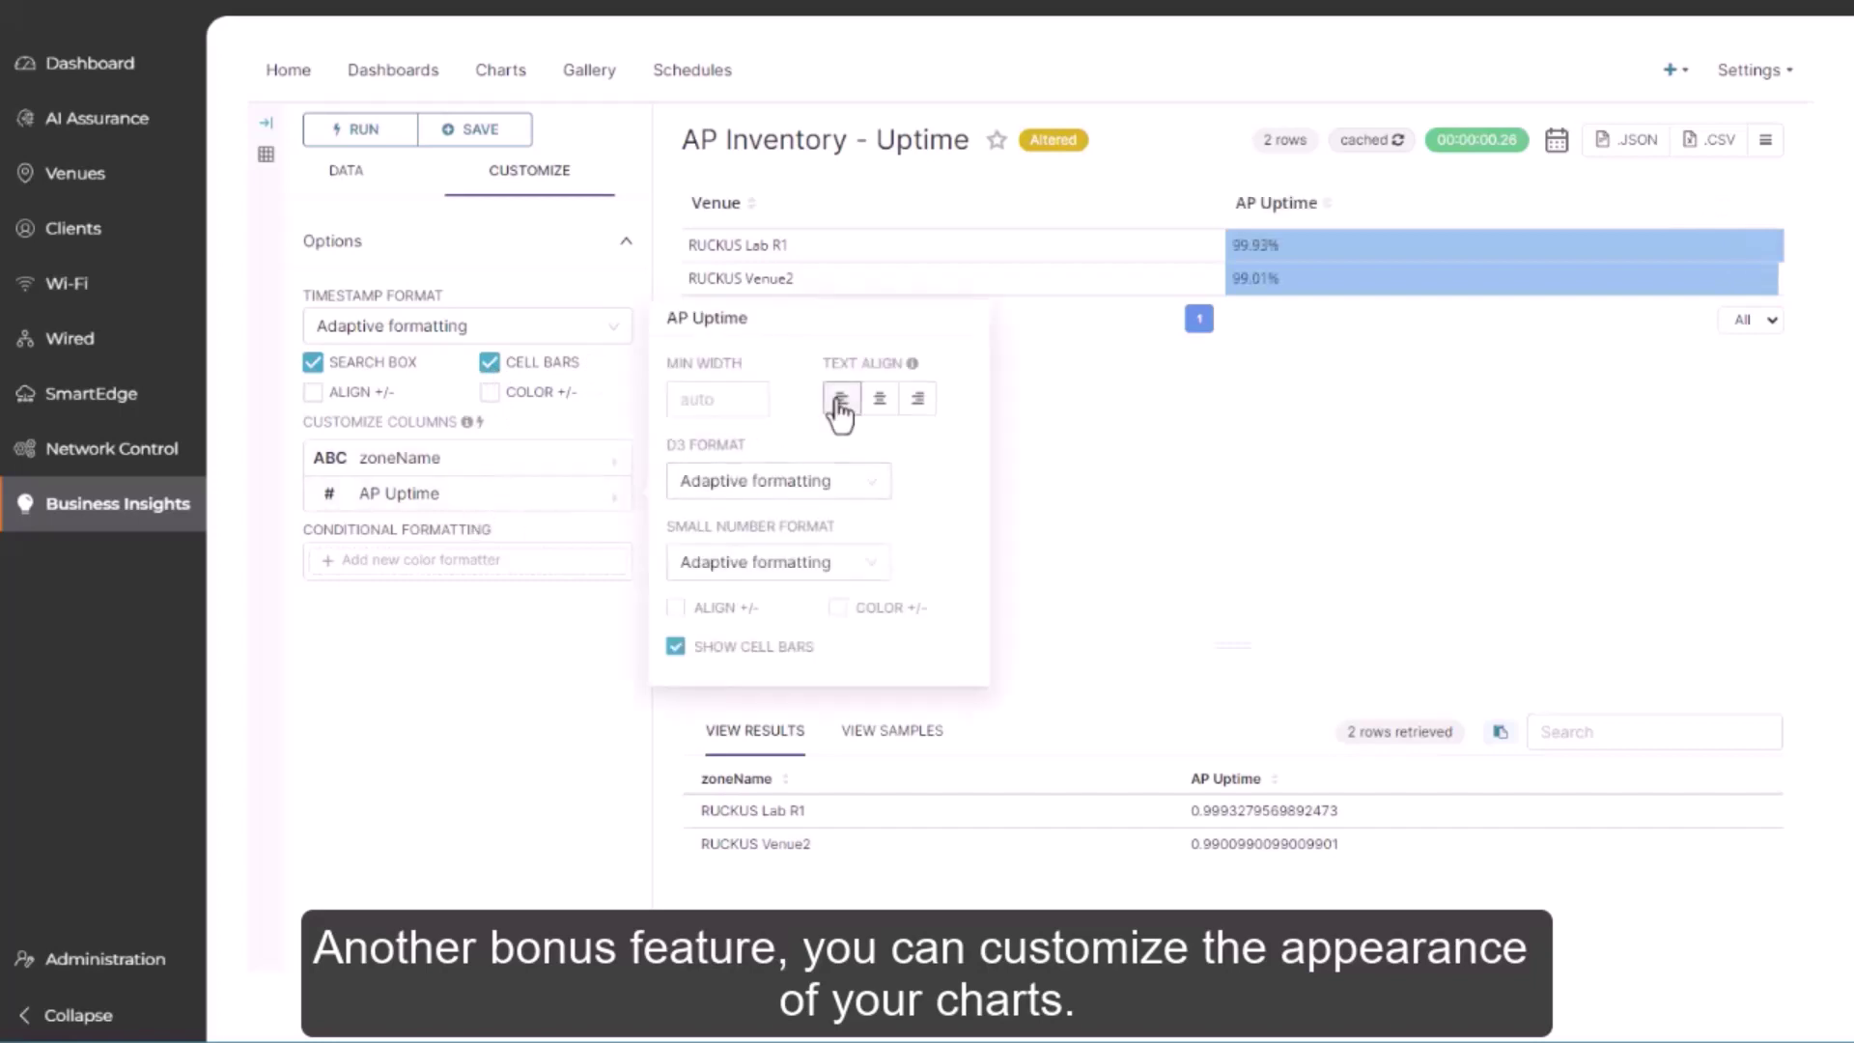
pyautogui.click(1025, 425)
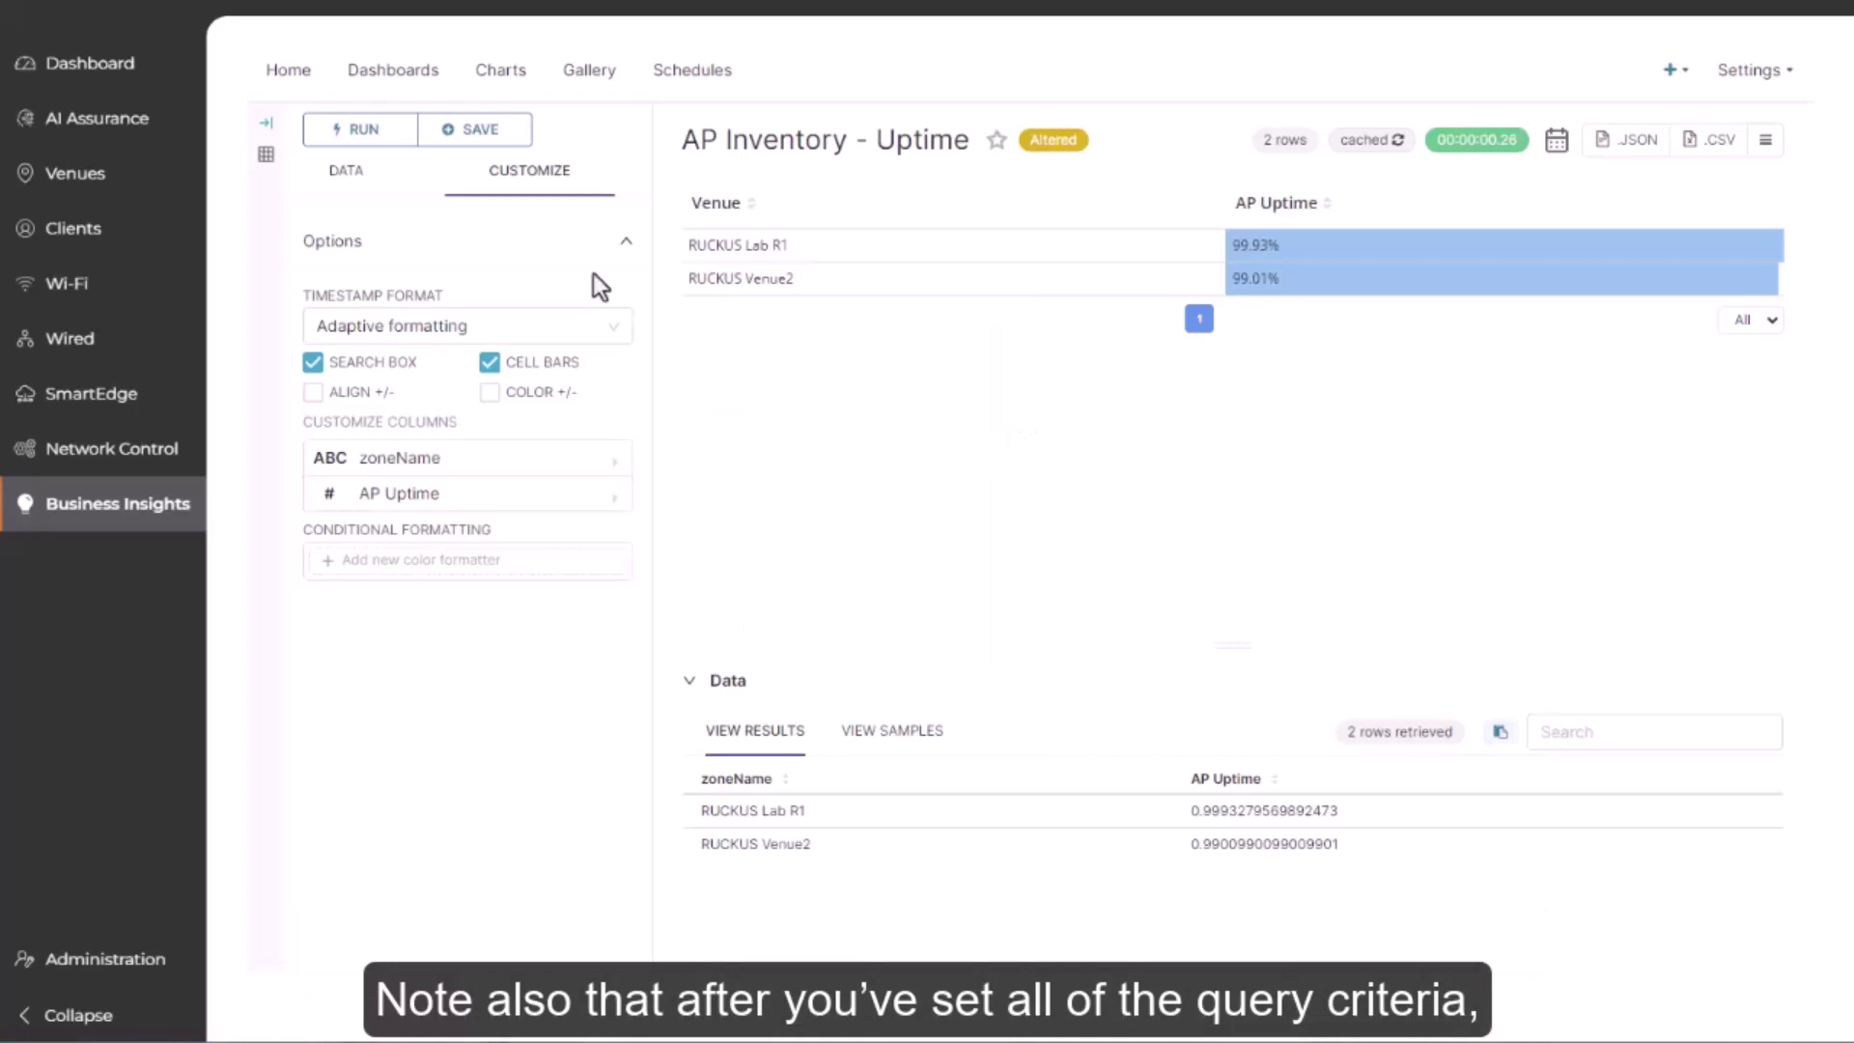
# Switch the visualization from Table to Pie Chart
pyautogui.click(338, 179)
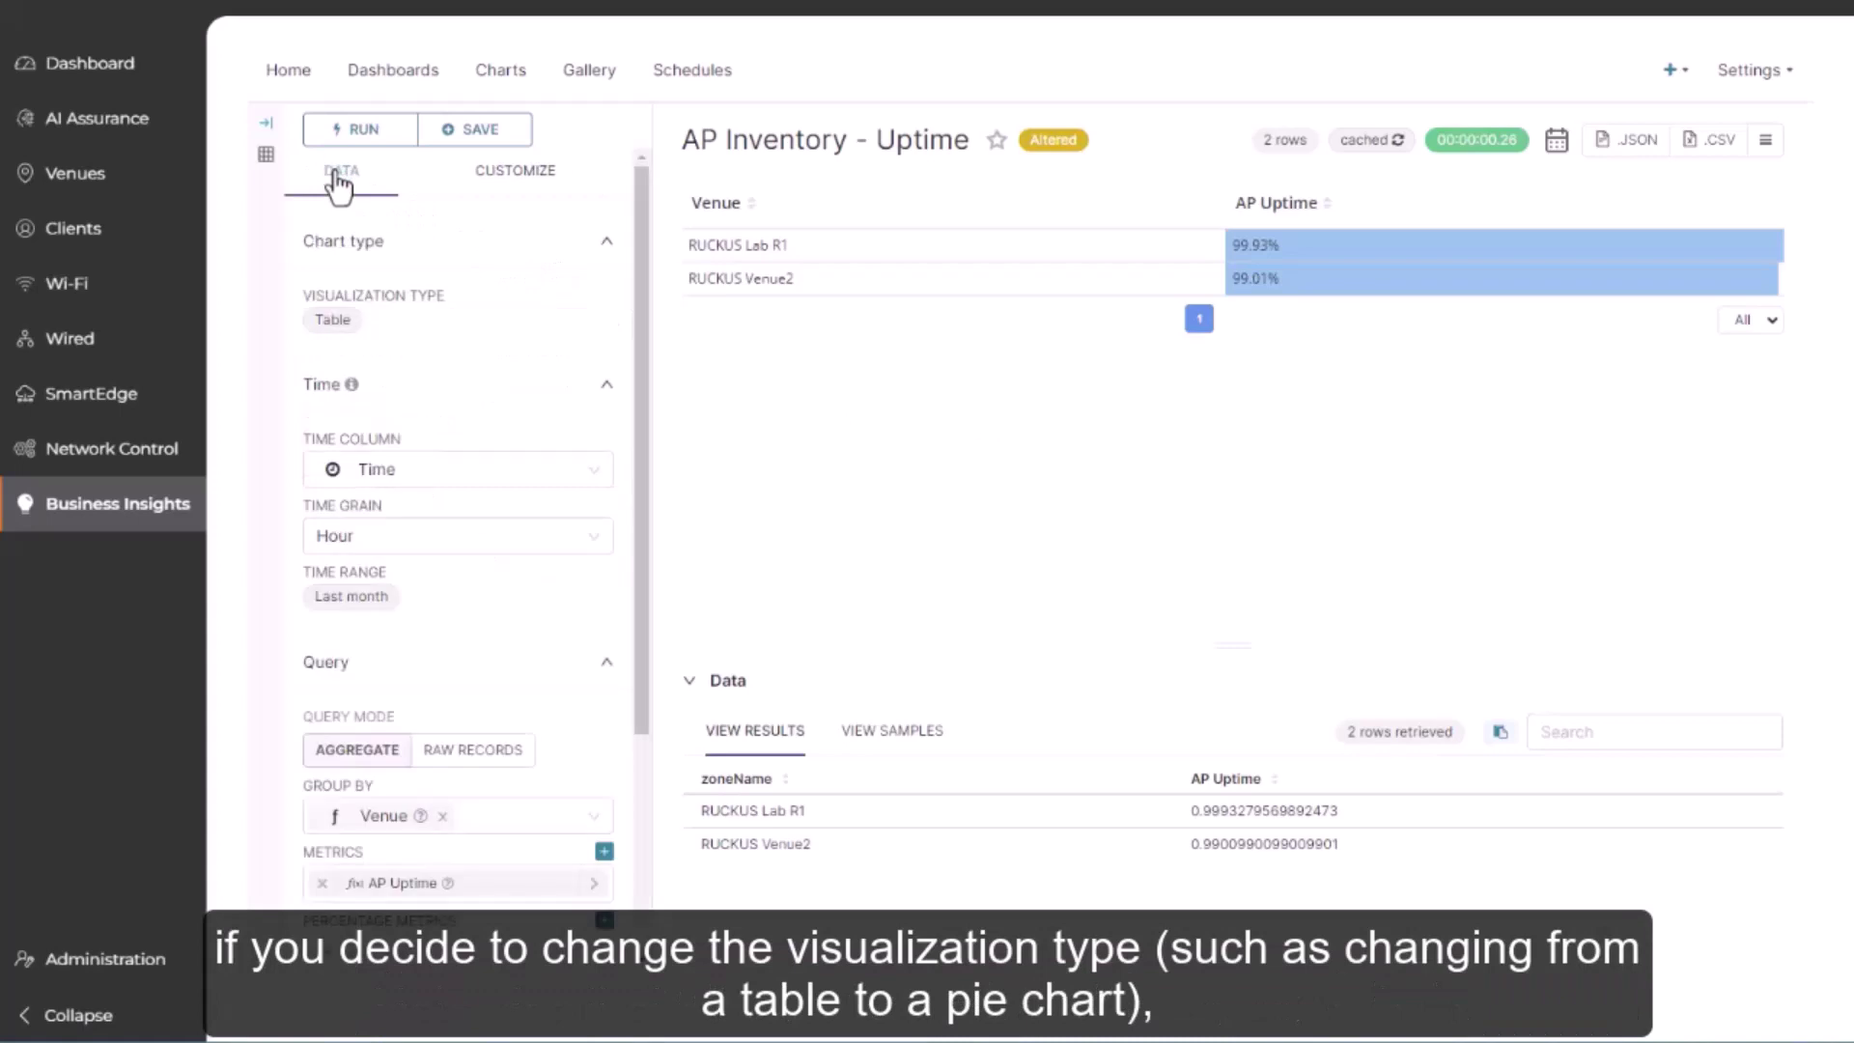
pyautogui.click(329, 329)
pyautogui.scroll(5, 497, 367)
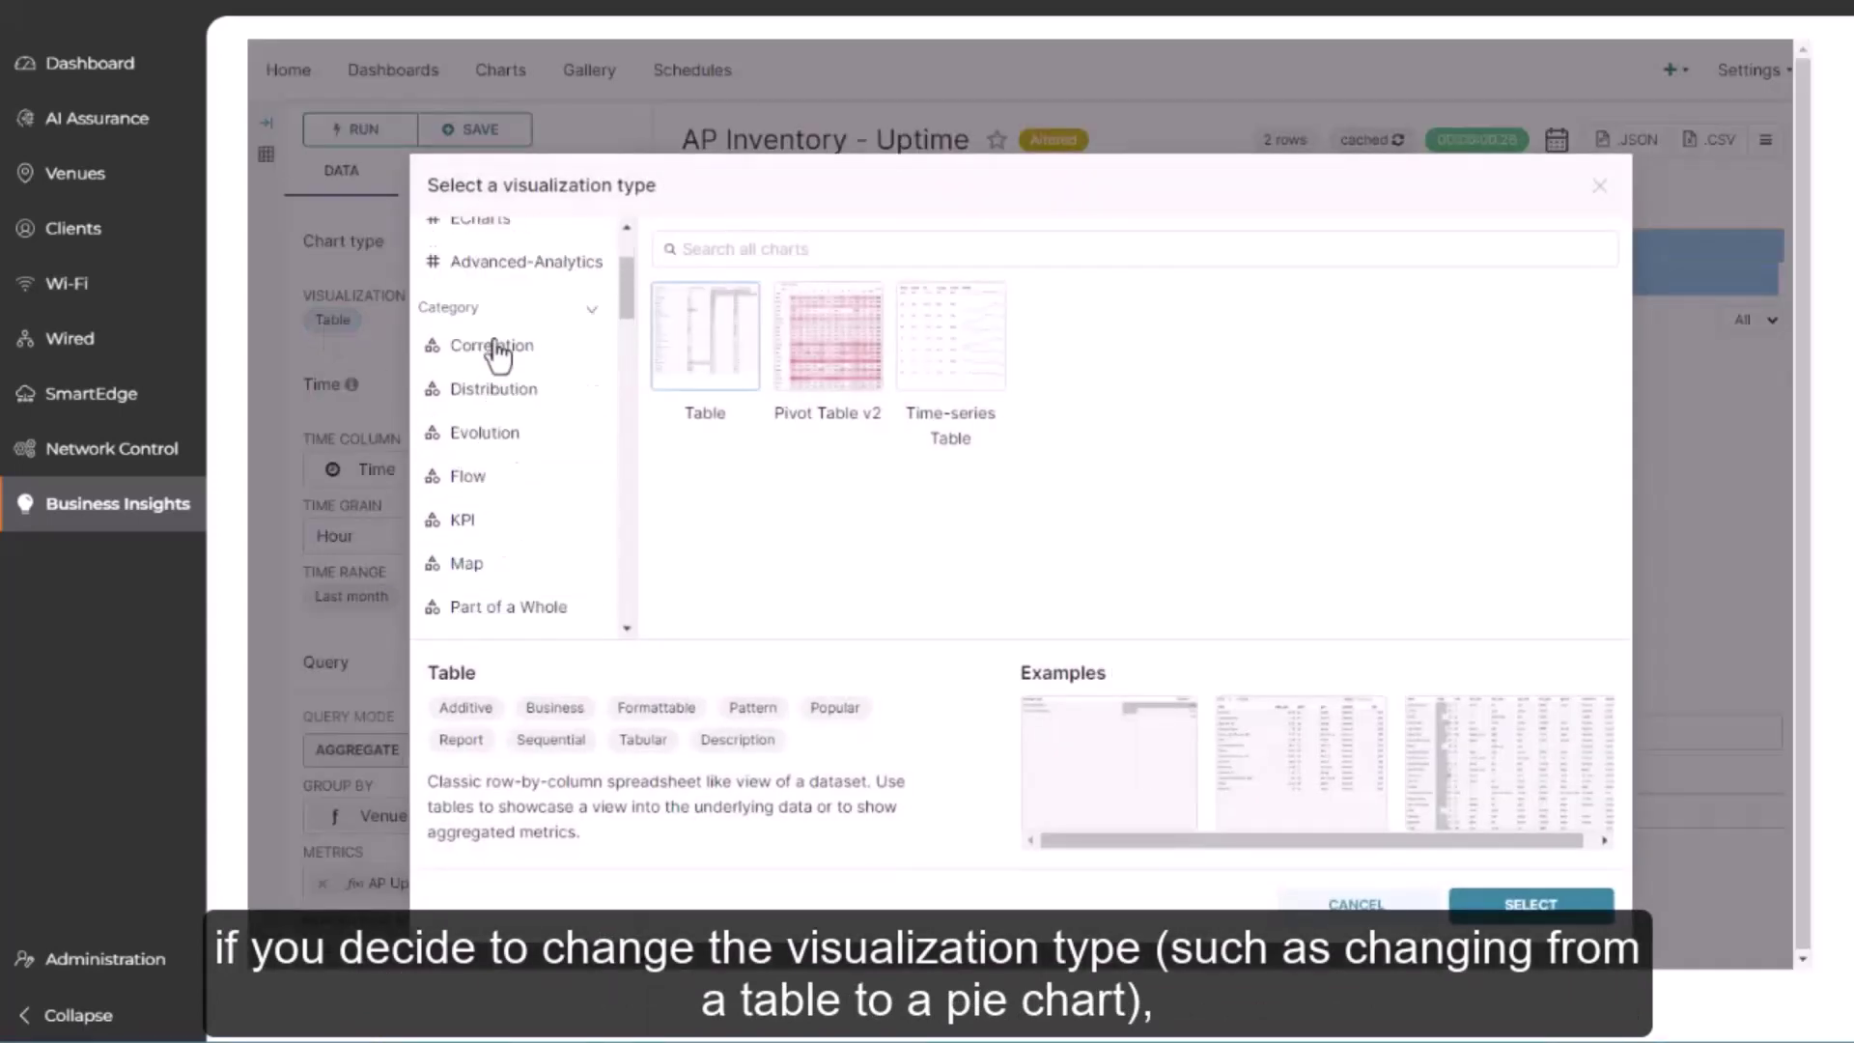
pyautogui.scroll(1, 497, 352)
pyautogui.click(488, 326)
pyautogui.click(676, 511)
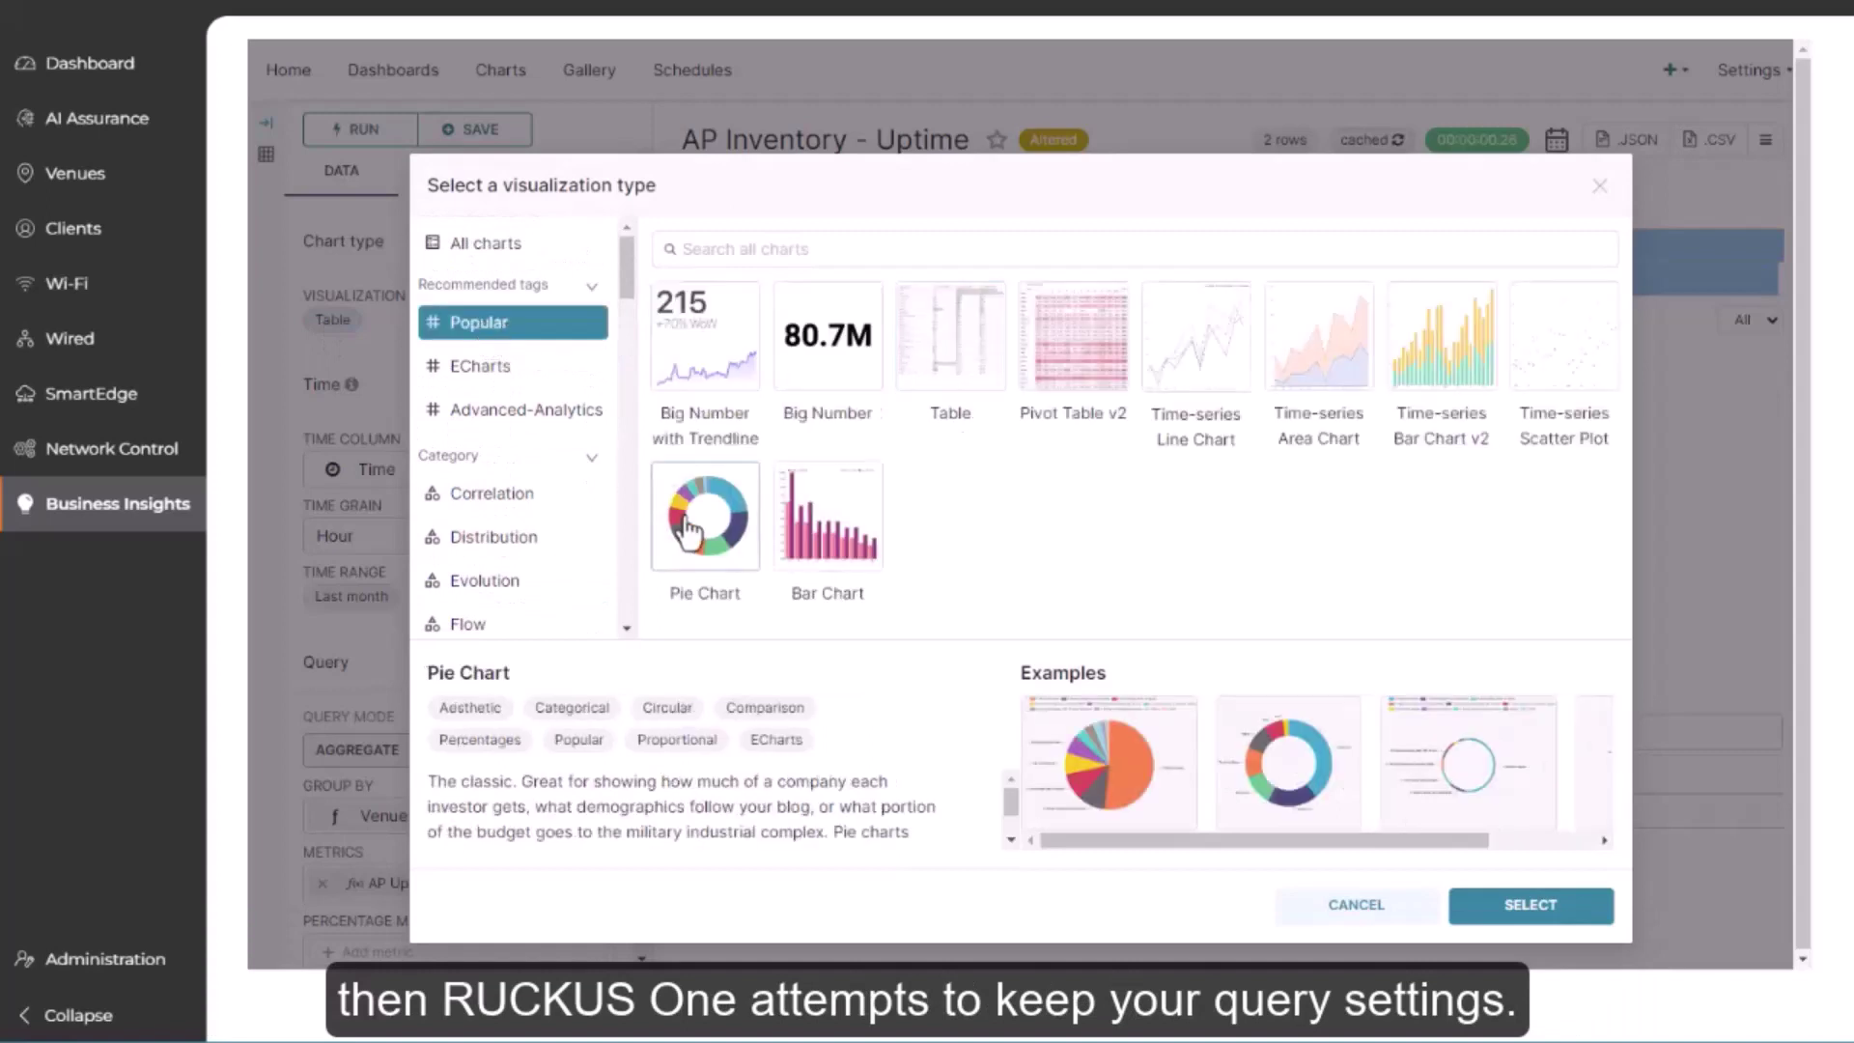
pyautogui.click(1531, 904)
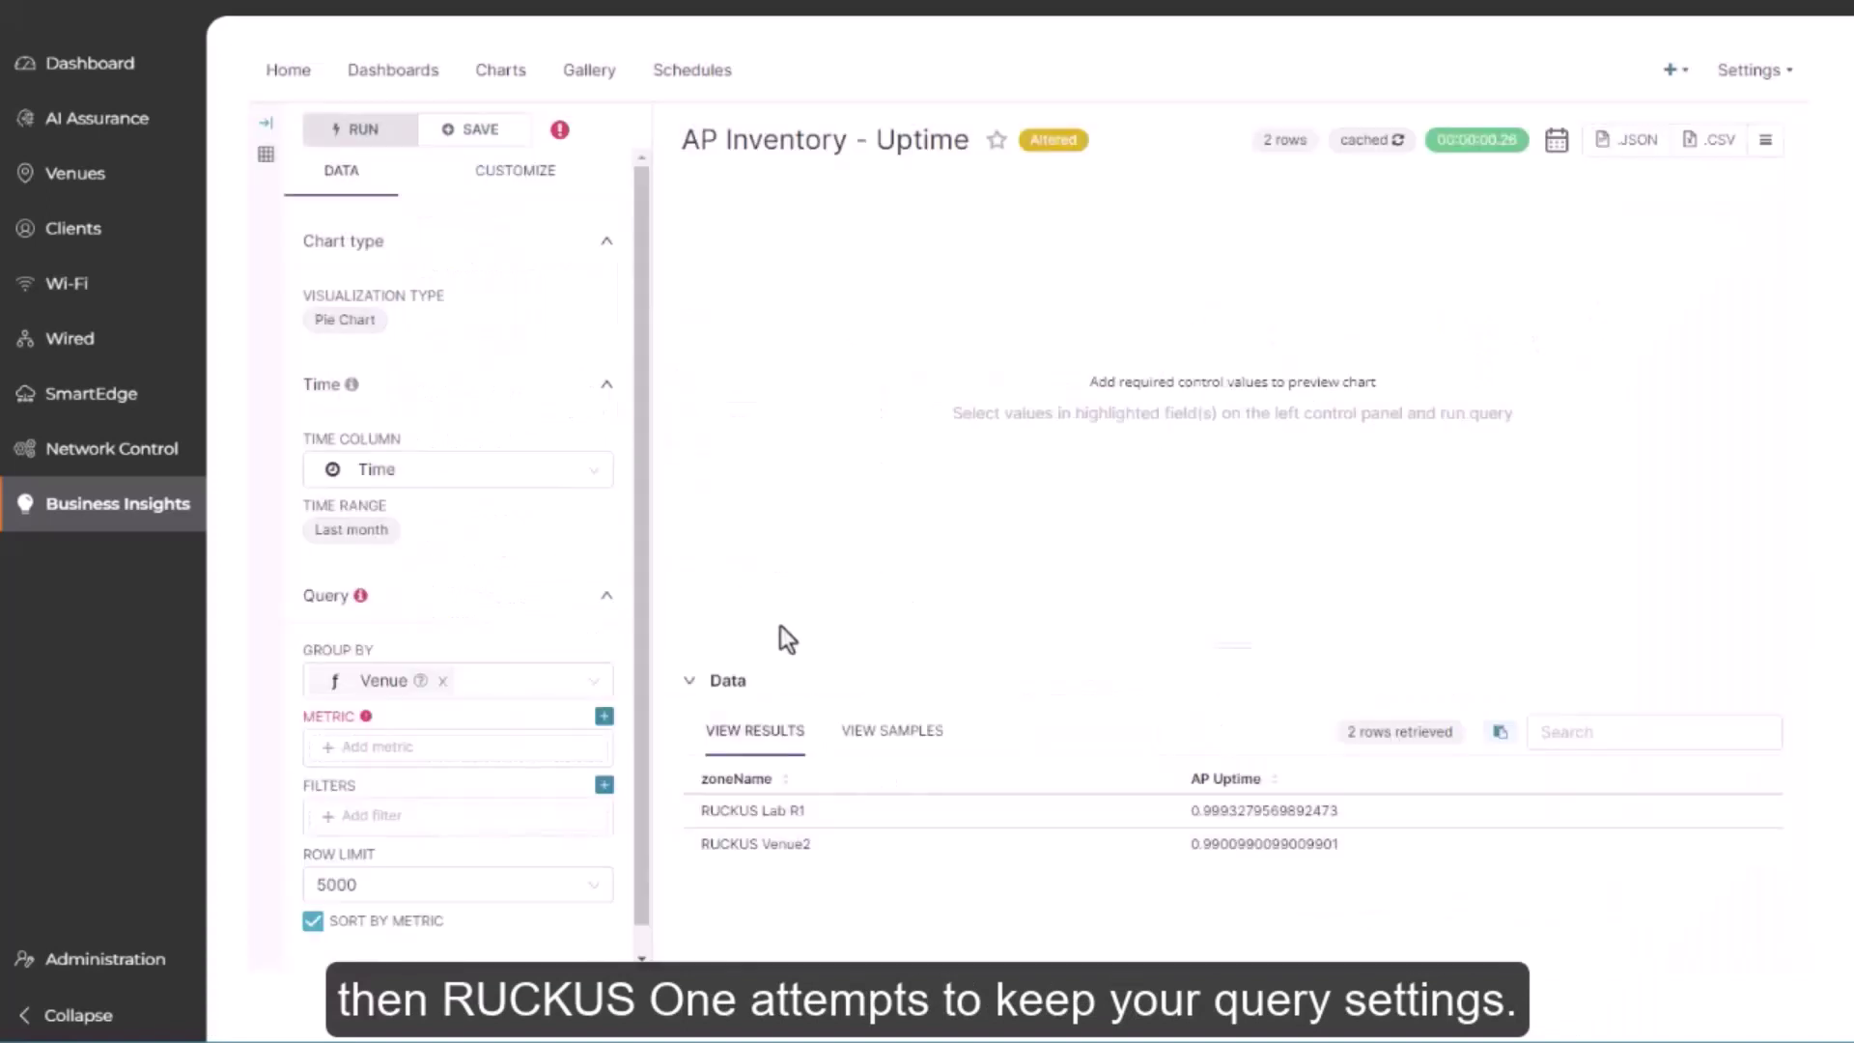
# Add the saved metric AP Uptime to the pie chart, run the query, and view export options
pyautogui.click(504, 748)
pyautogui.click(704, 553)
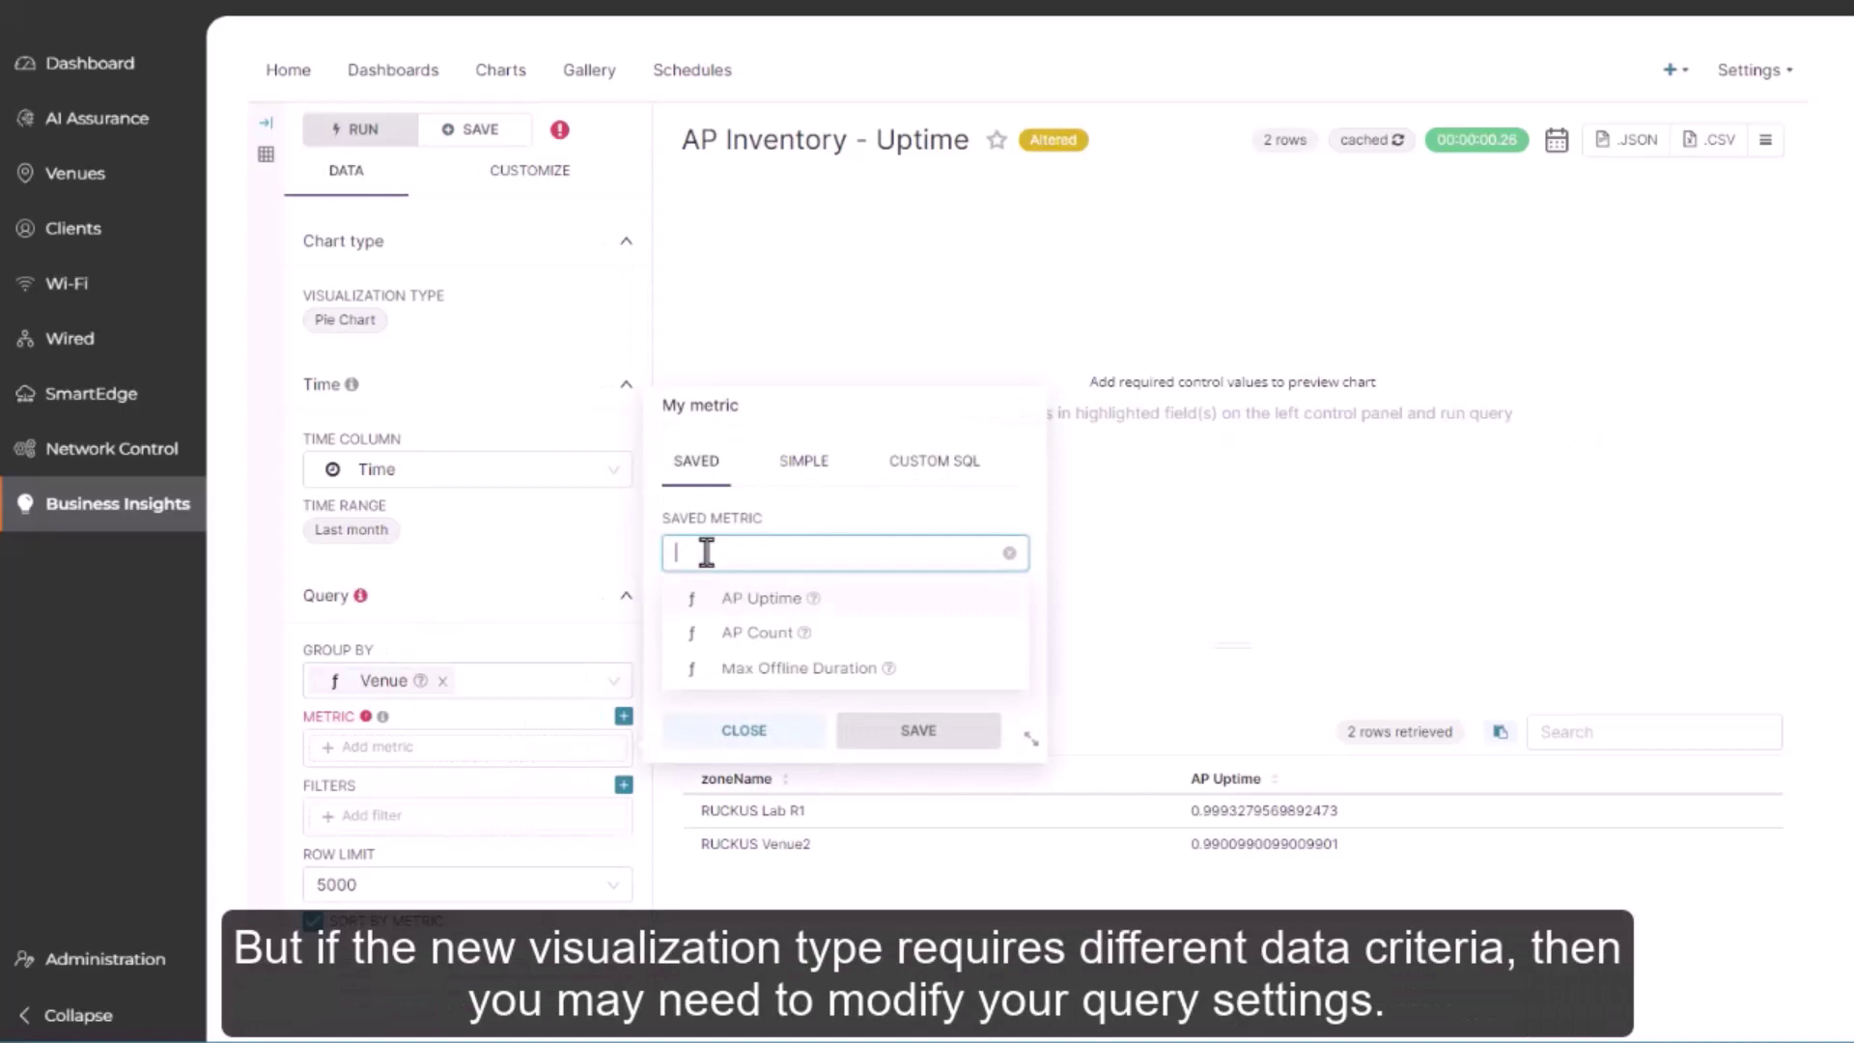
pyautogui.click(728, 601)
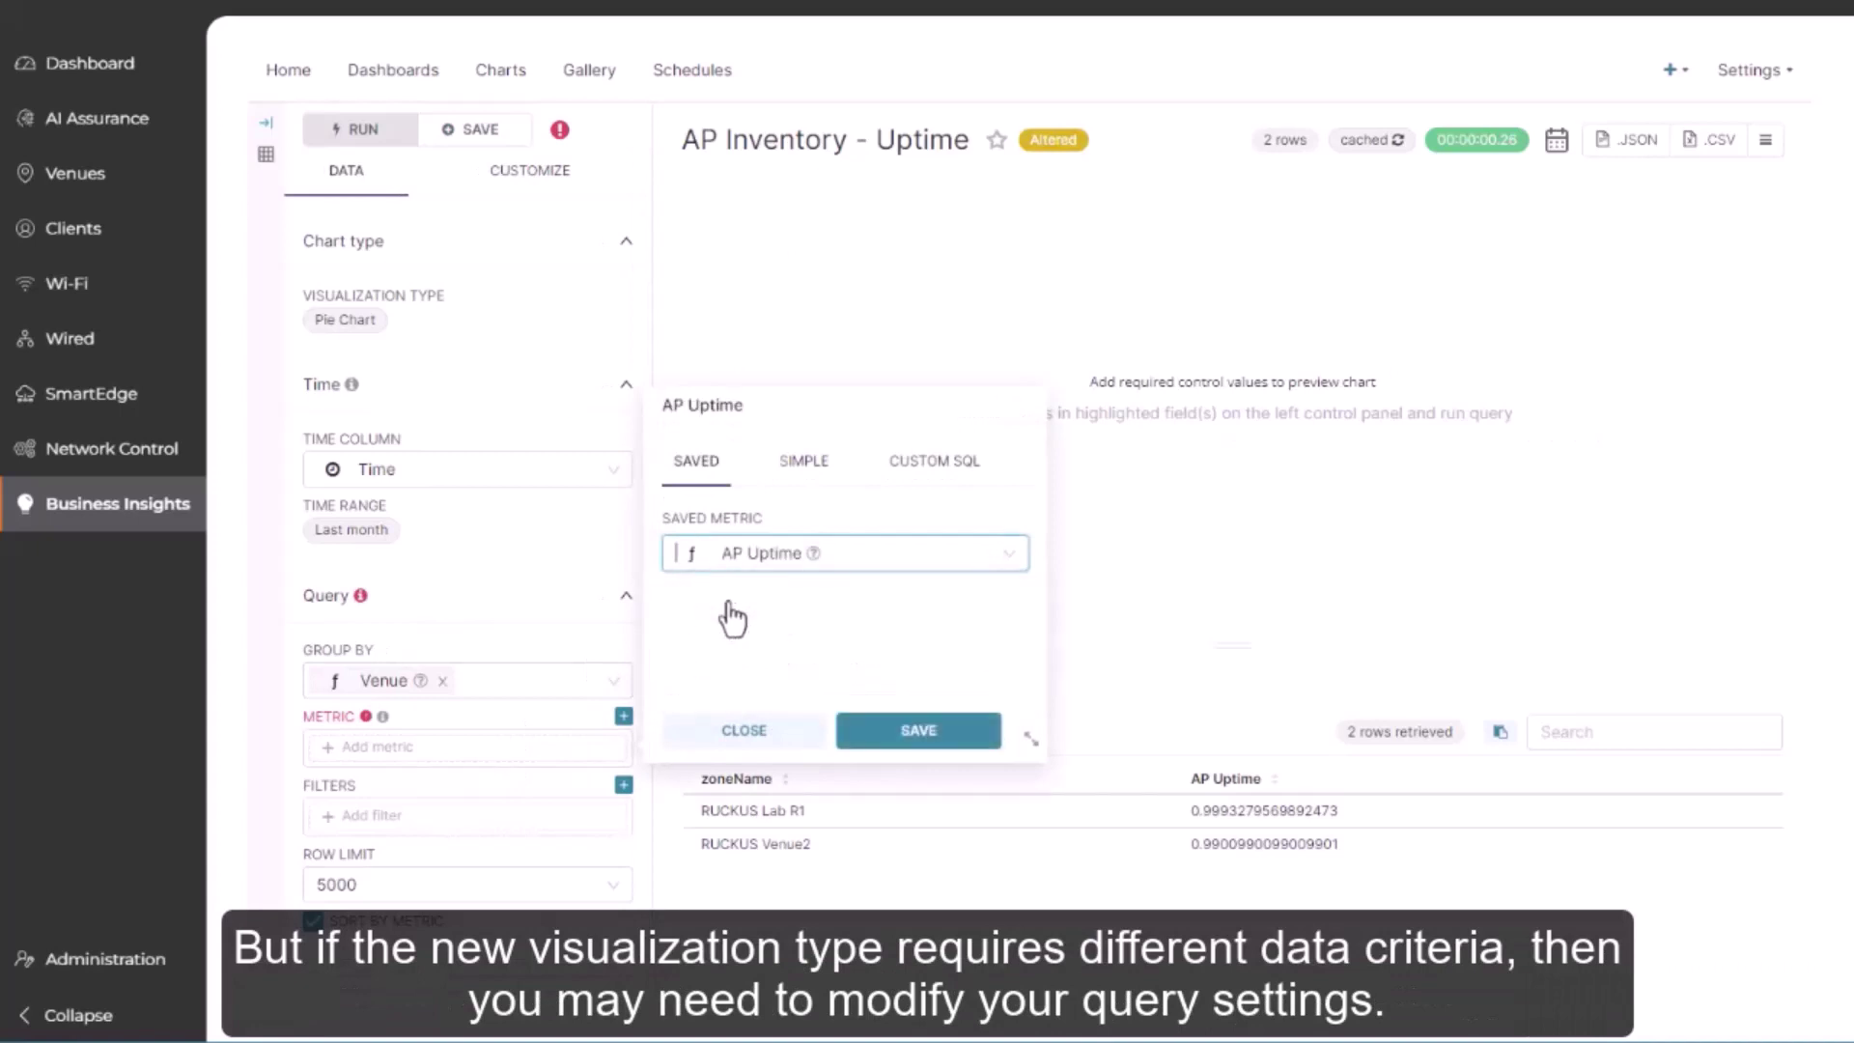
pyautogui.click(879, 726)
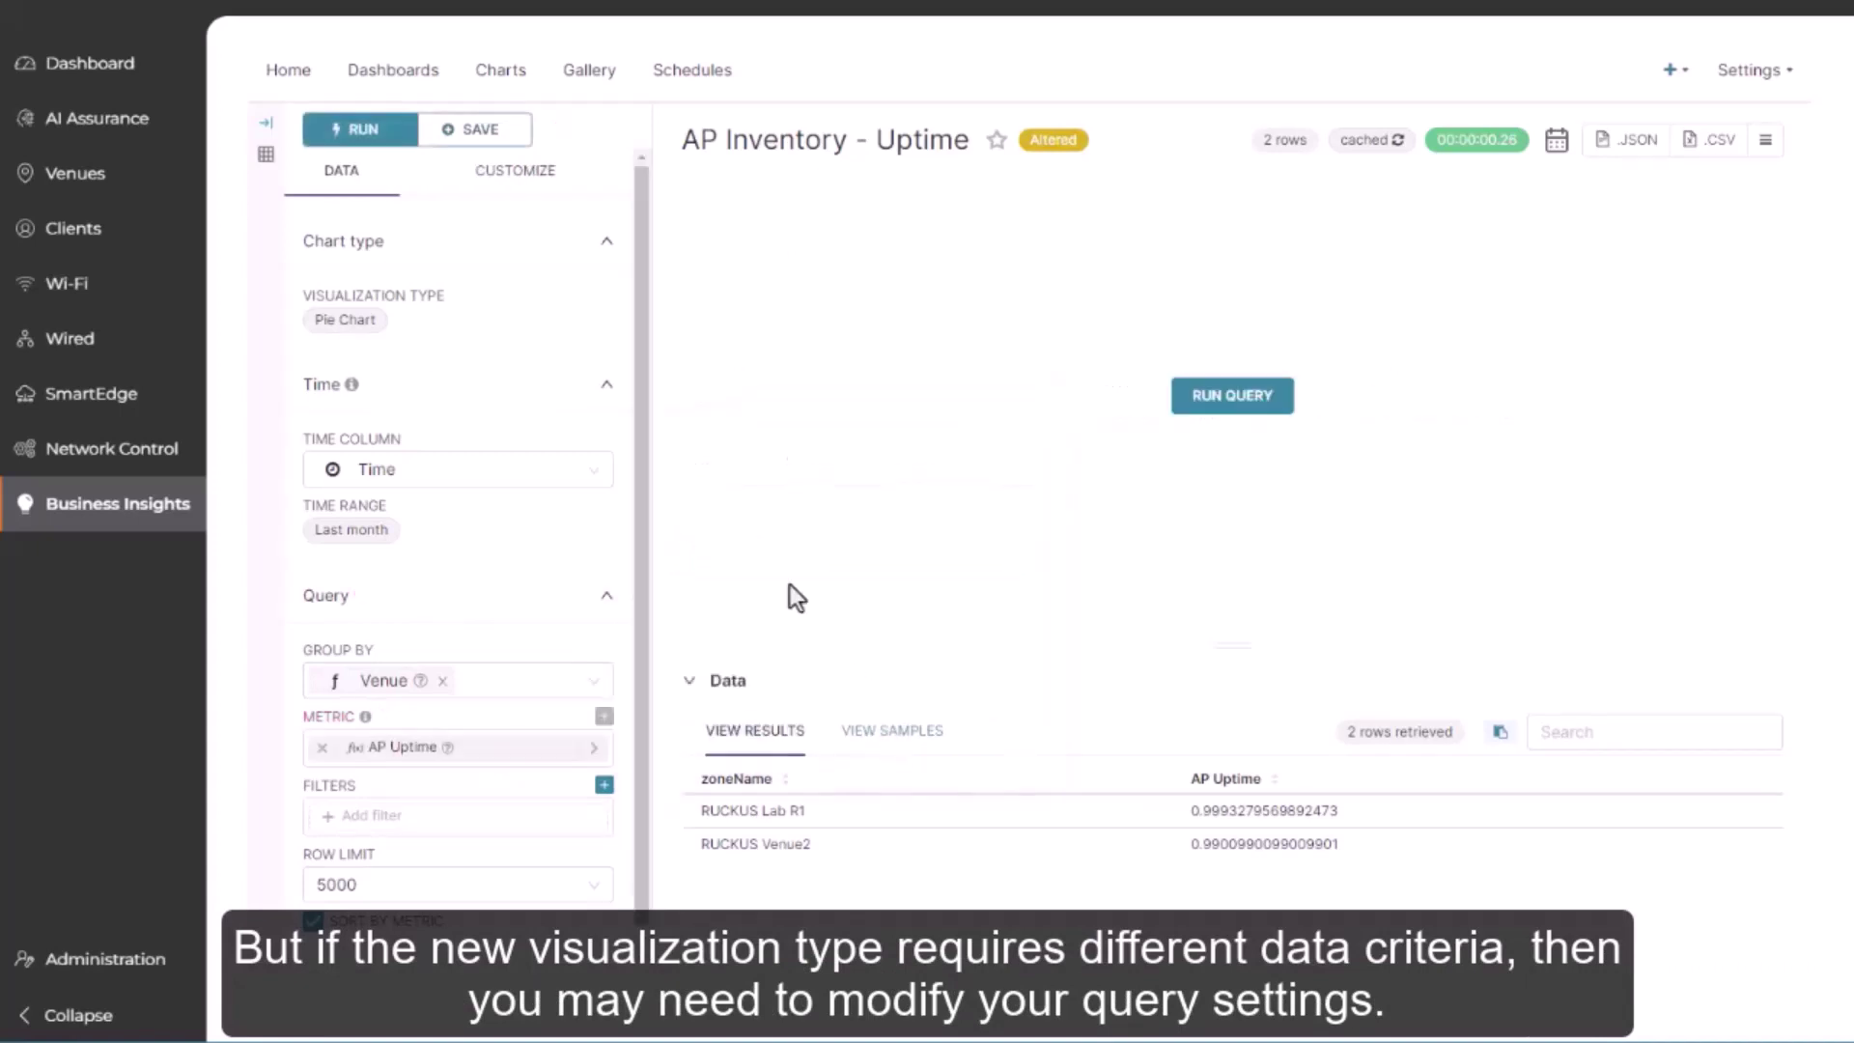
pyautogui.click(1234, 414)
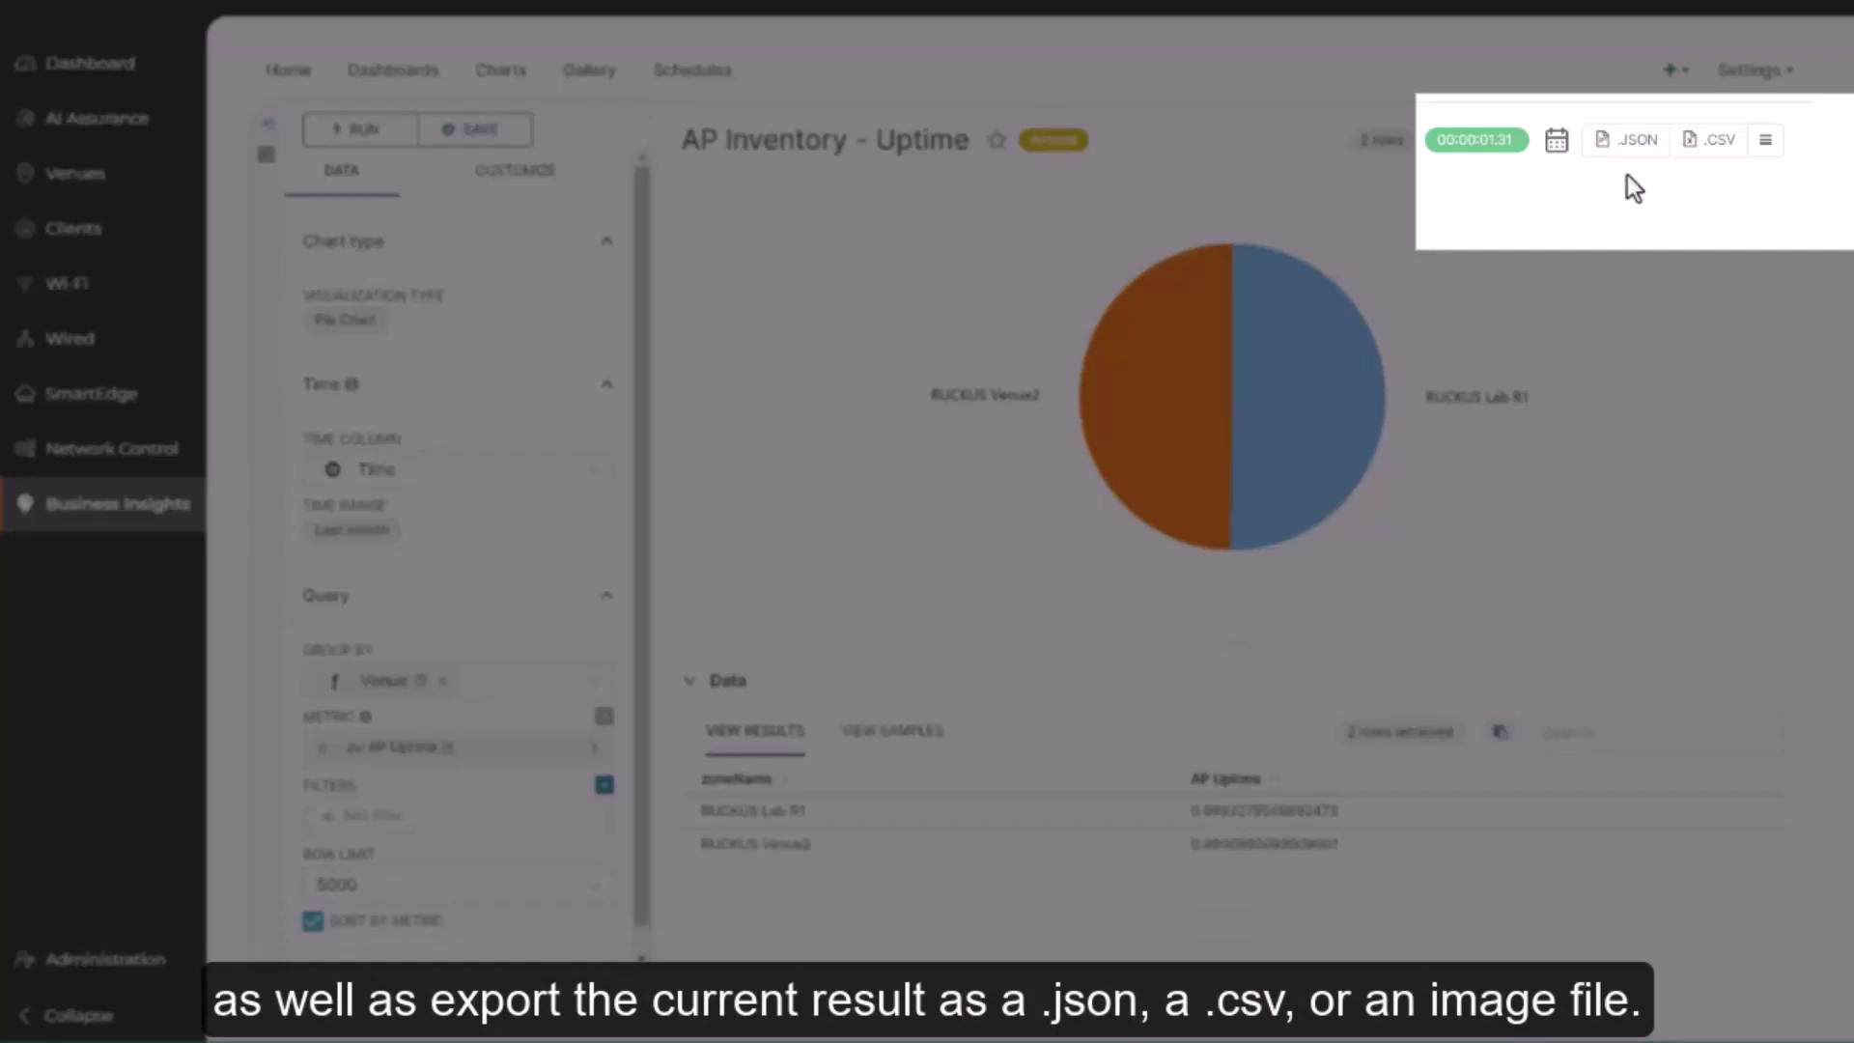
pyautogui.click(1765, 141)
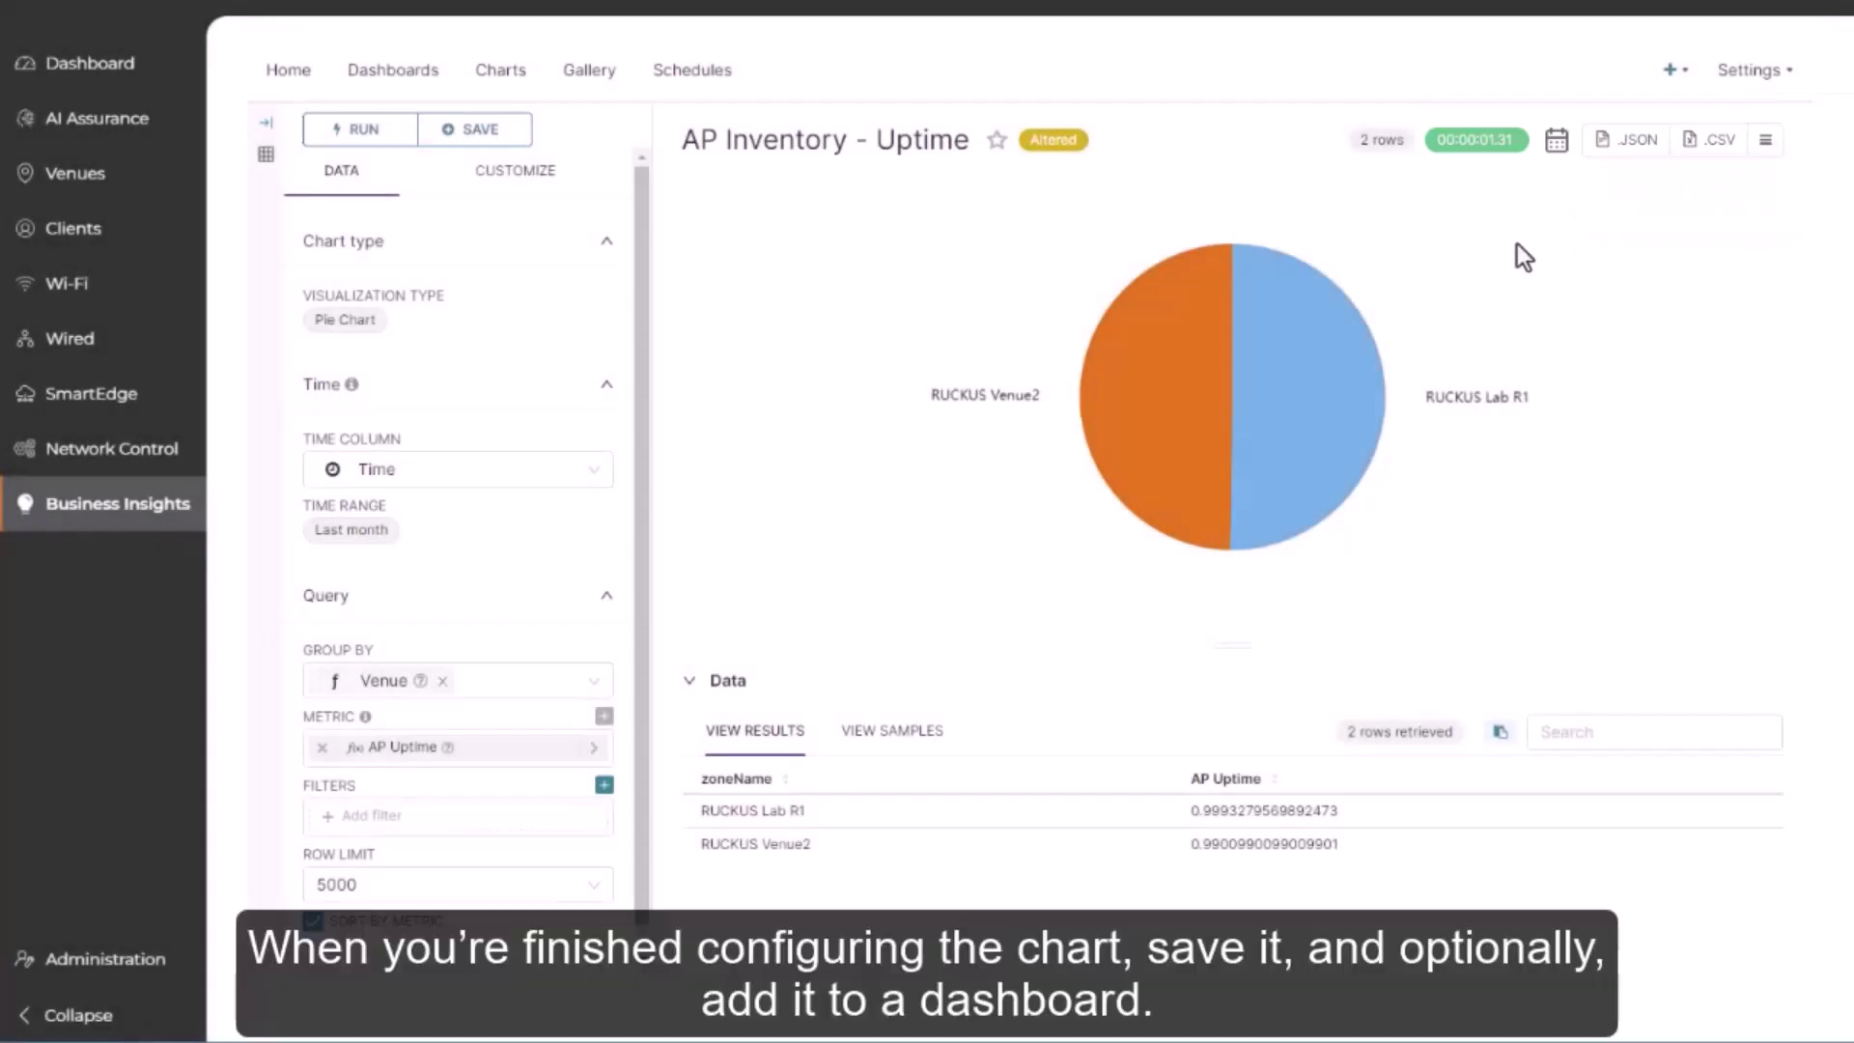
# Save the AP Inventory - Uptime pie chart to LP Custom Dashboard
pyautogui.click(471, 134)
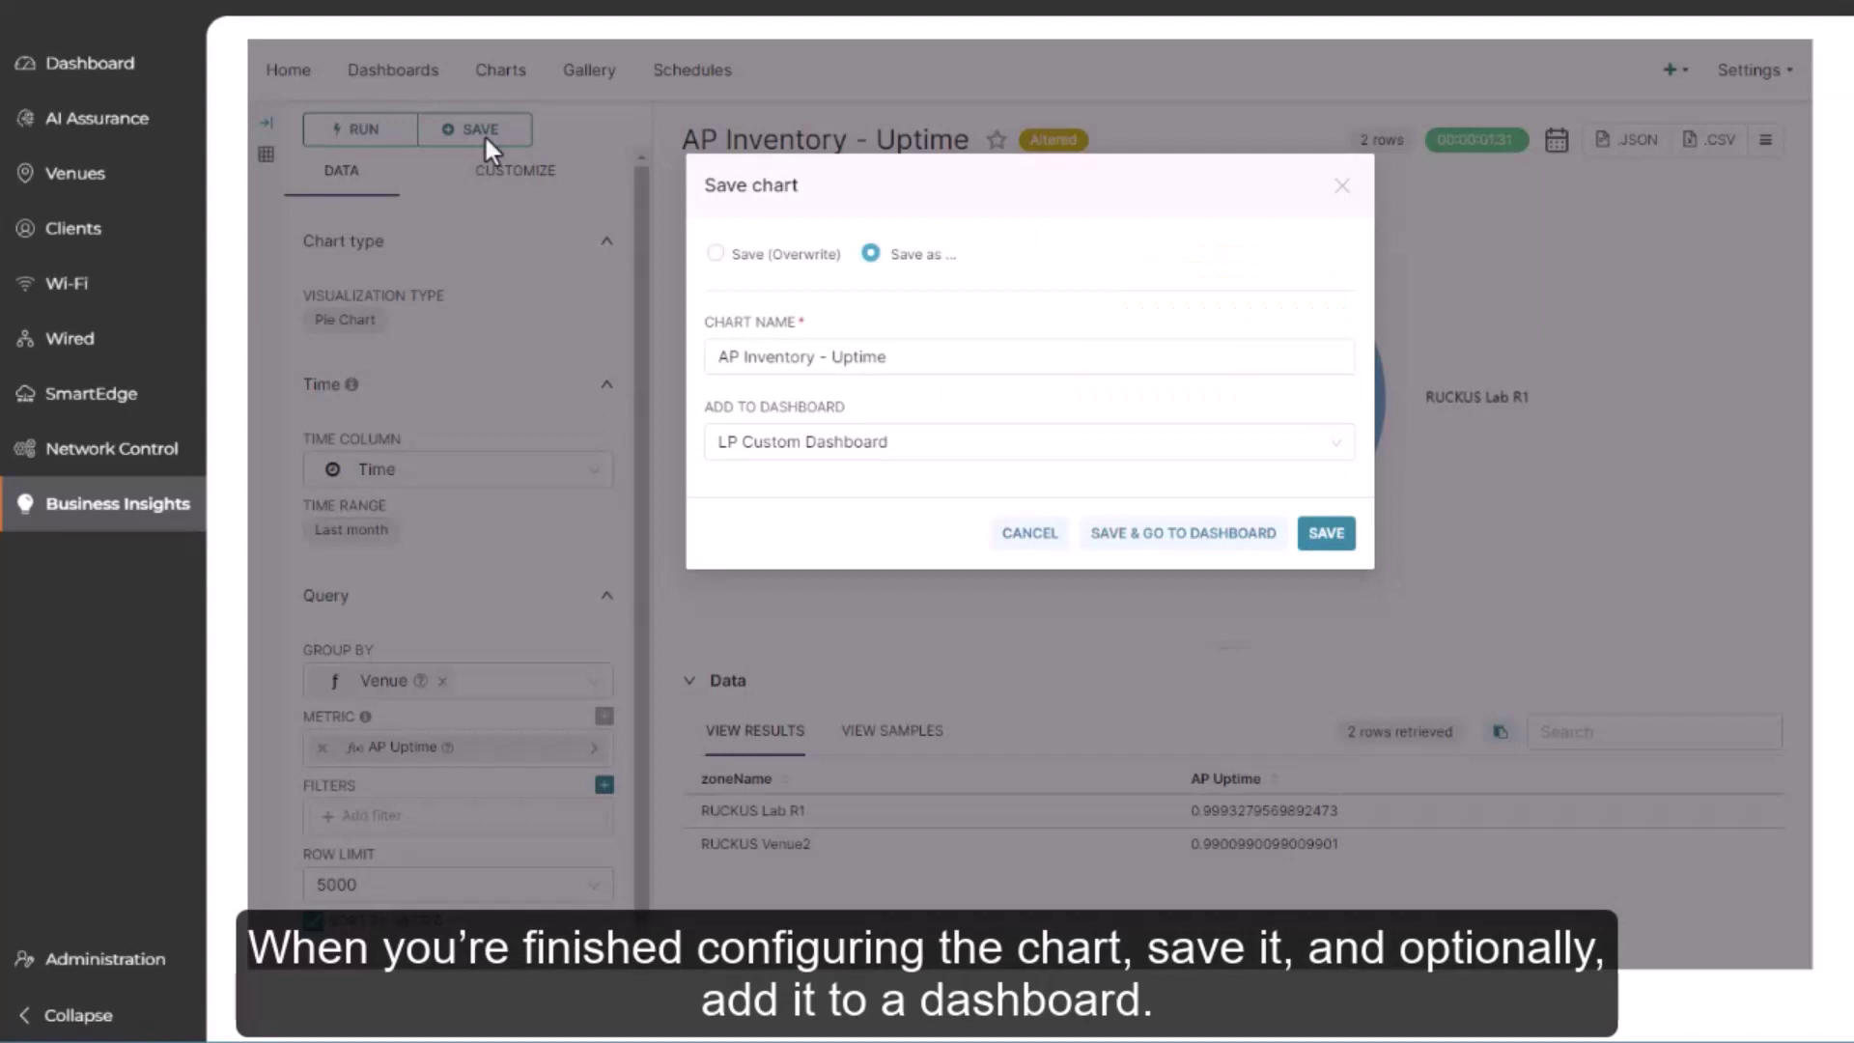
pyautogui.click(1332, 440)
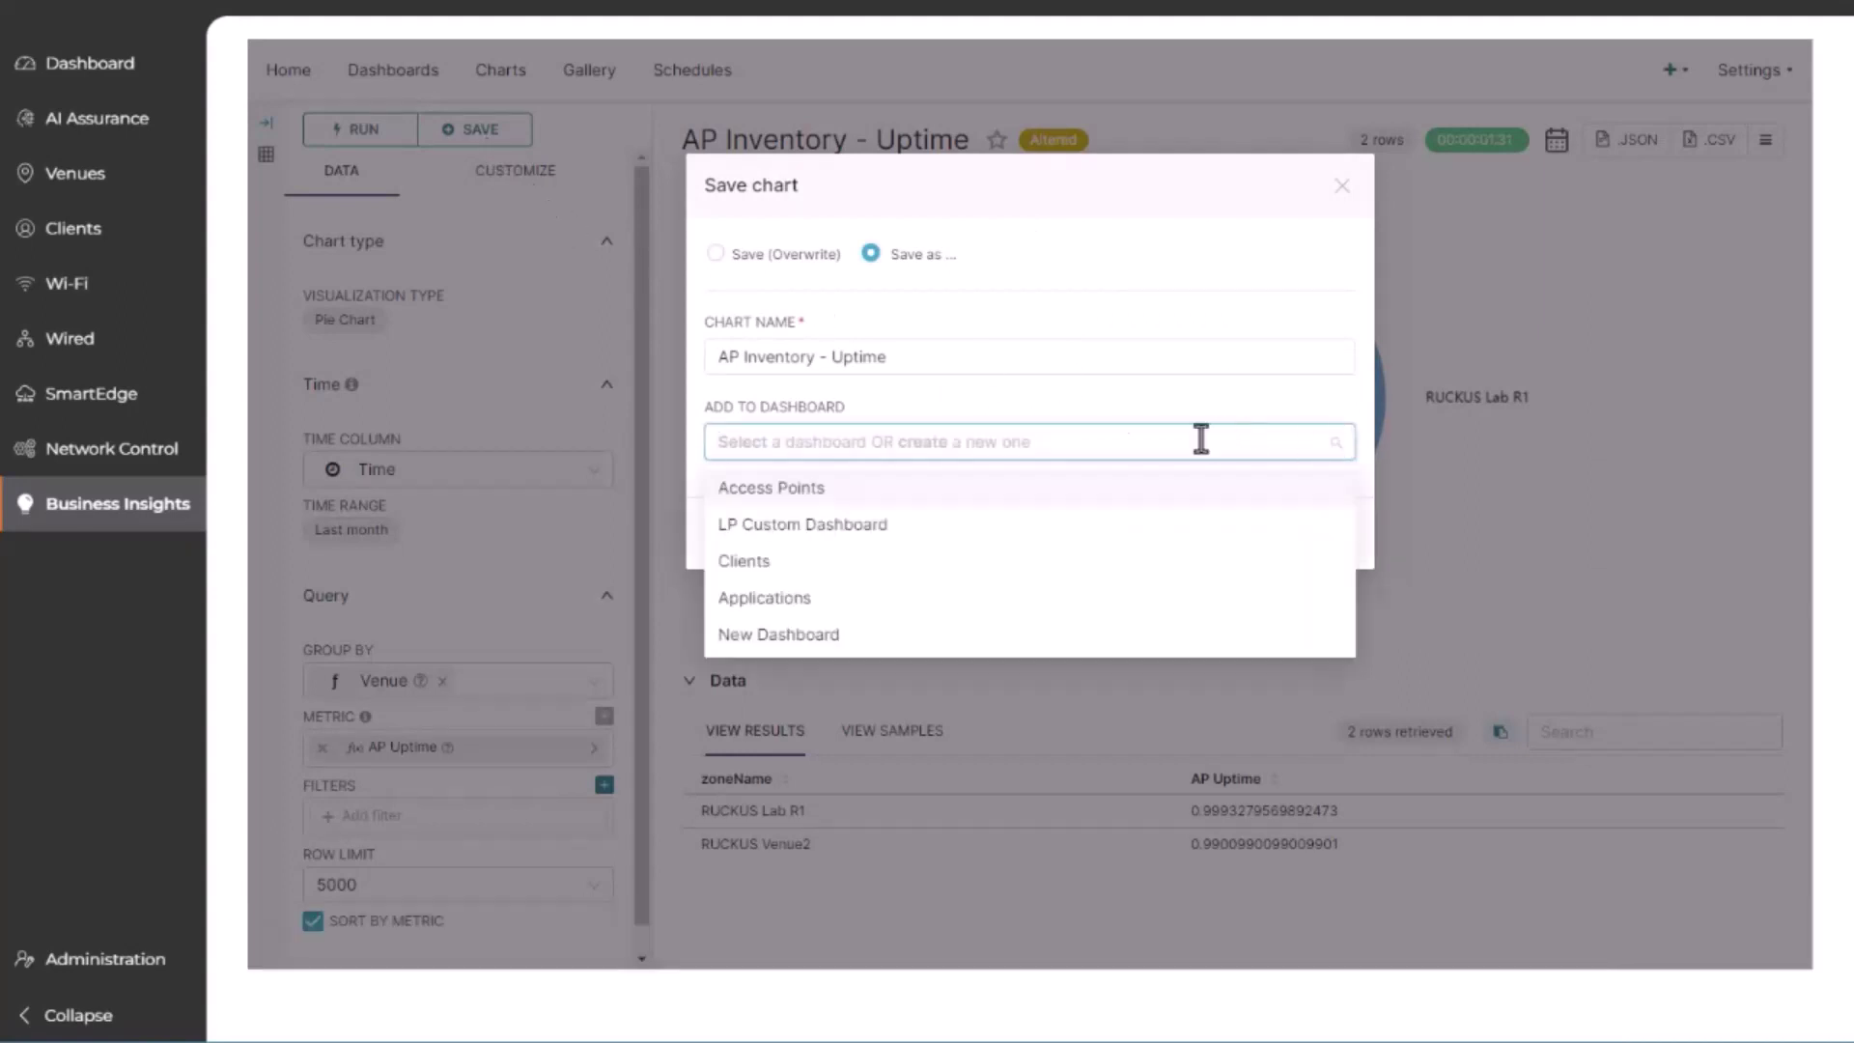
pyautogui.click(867, 533)
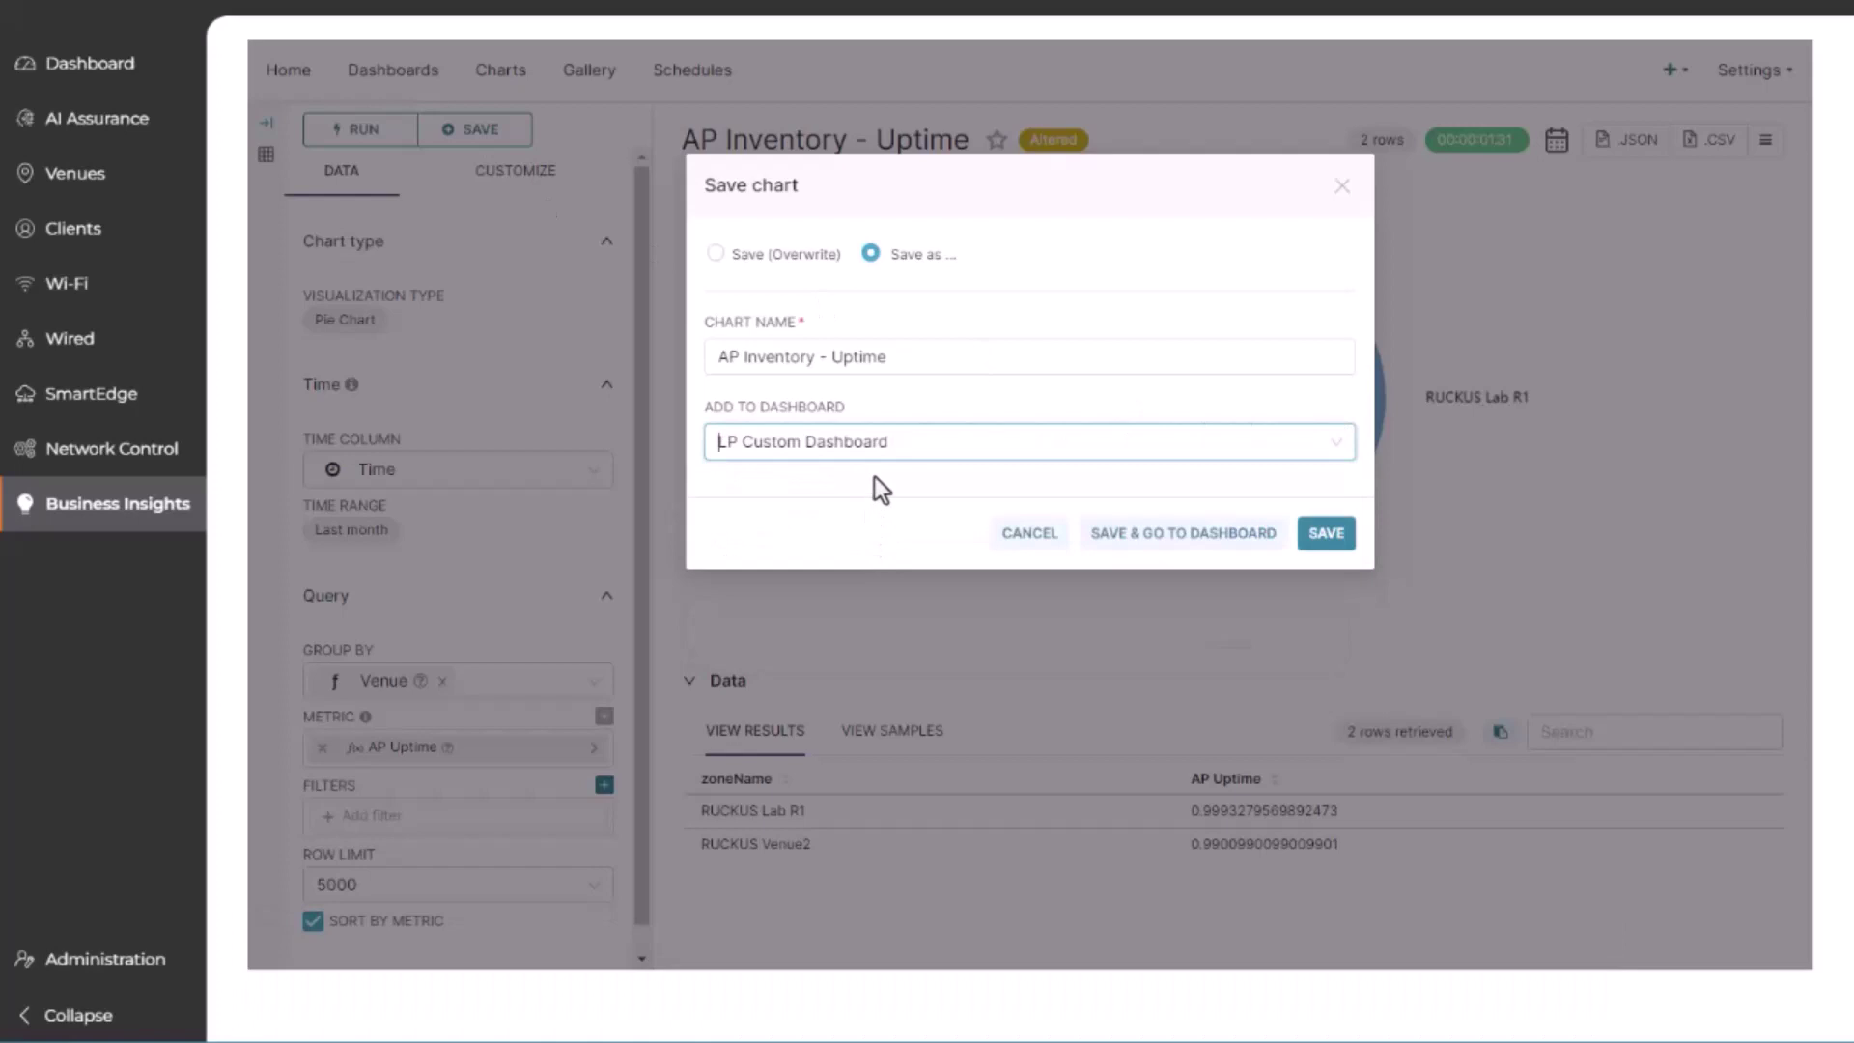
pyautogui.click(1326, 534)
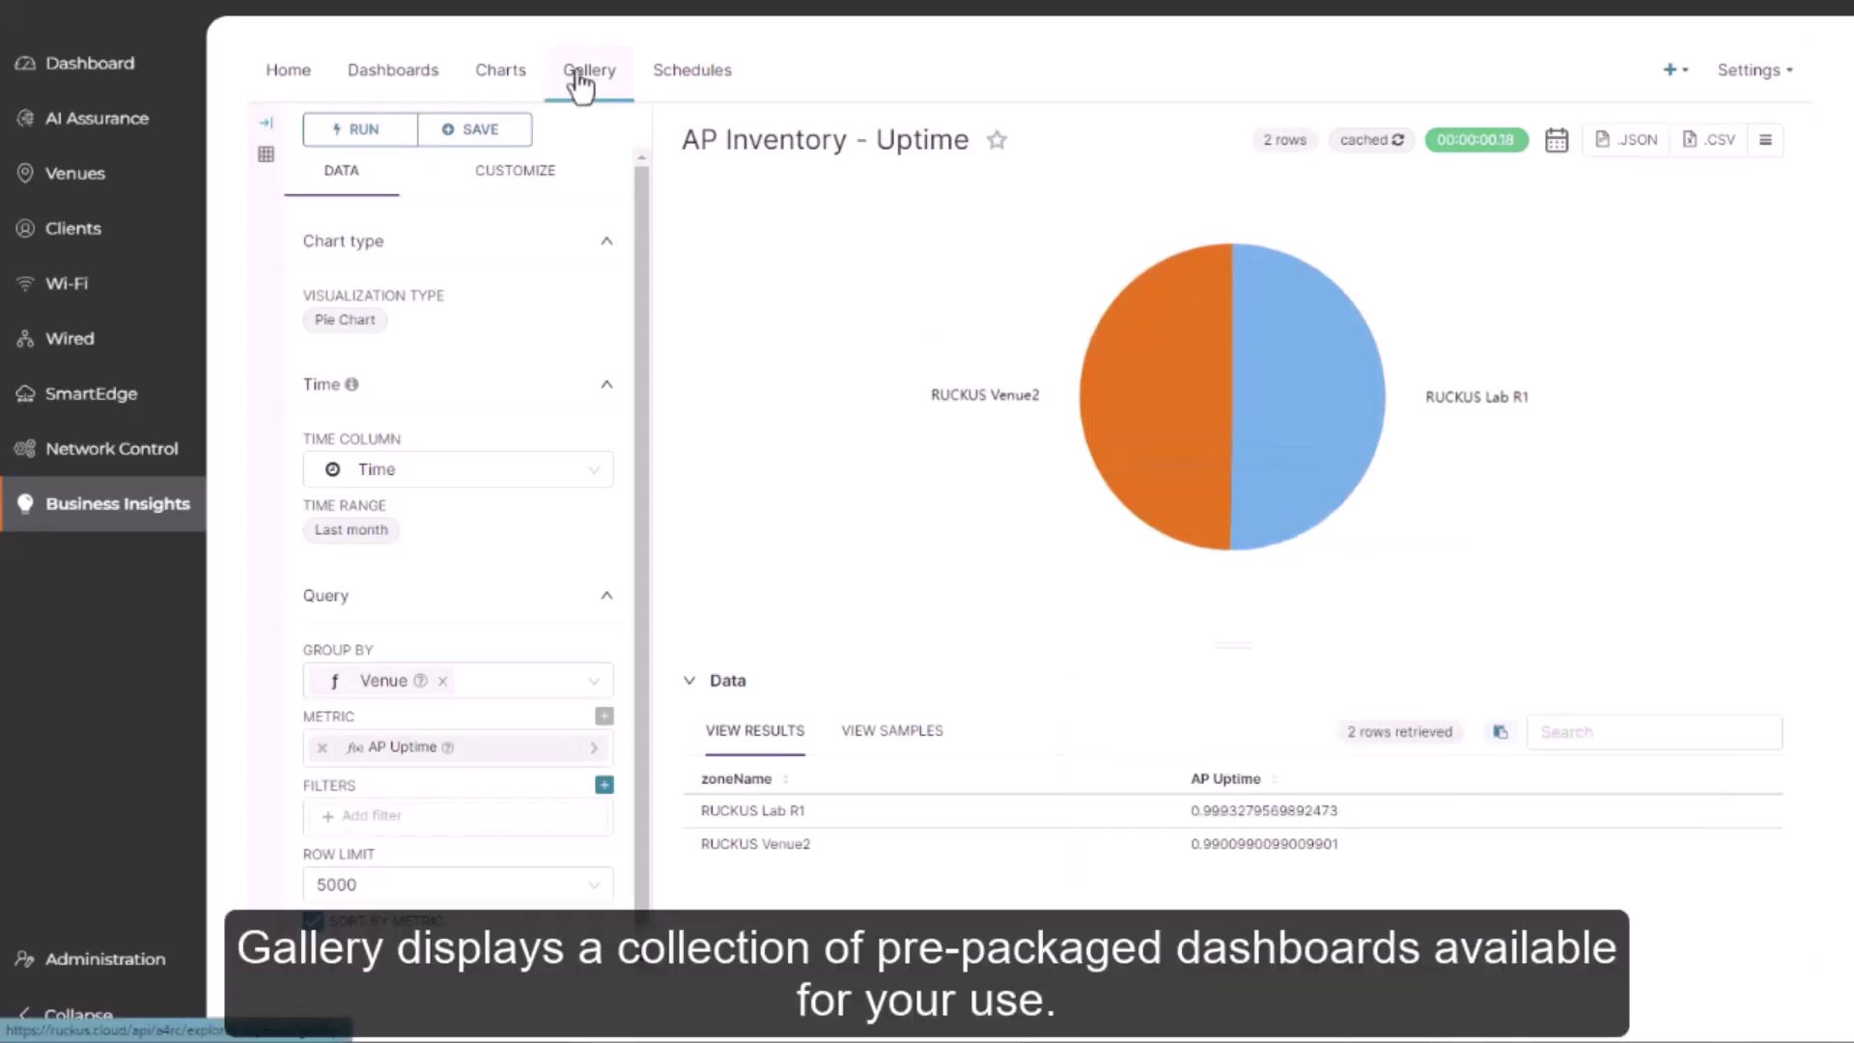
# Browse the dashboard Gallery, collapsing IT Operations to reach the Hospitality group
pyautogui.click(582, 79)
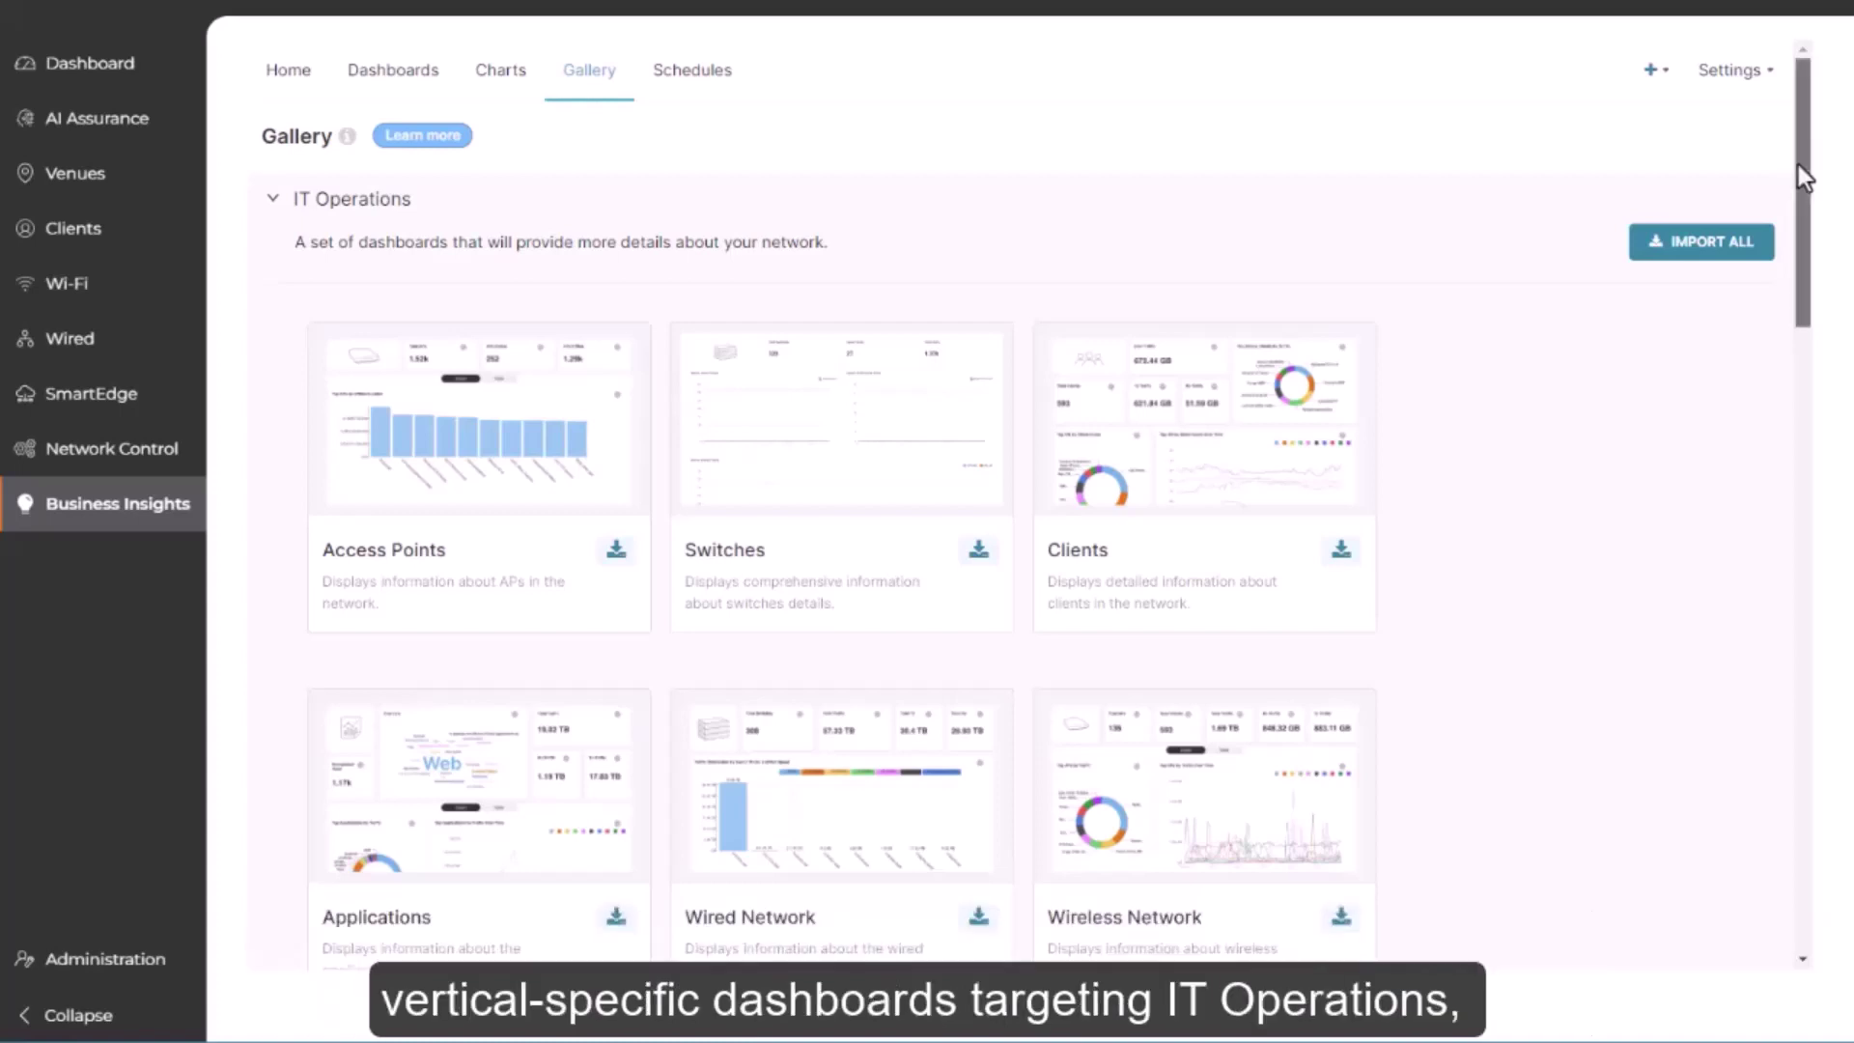
pyautogui.moveTo(1798, 164); pyautogui.dragTo(1825, 670)
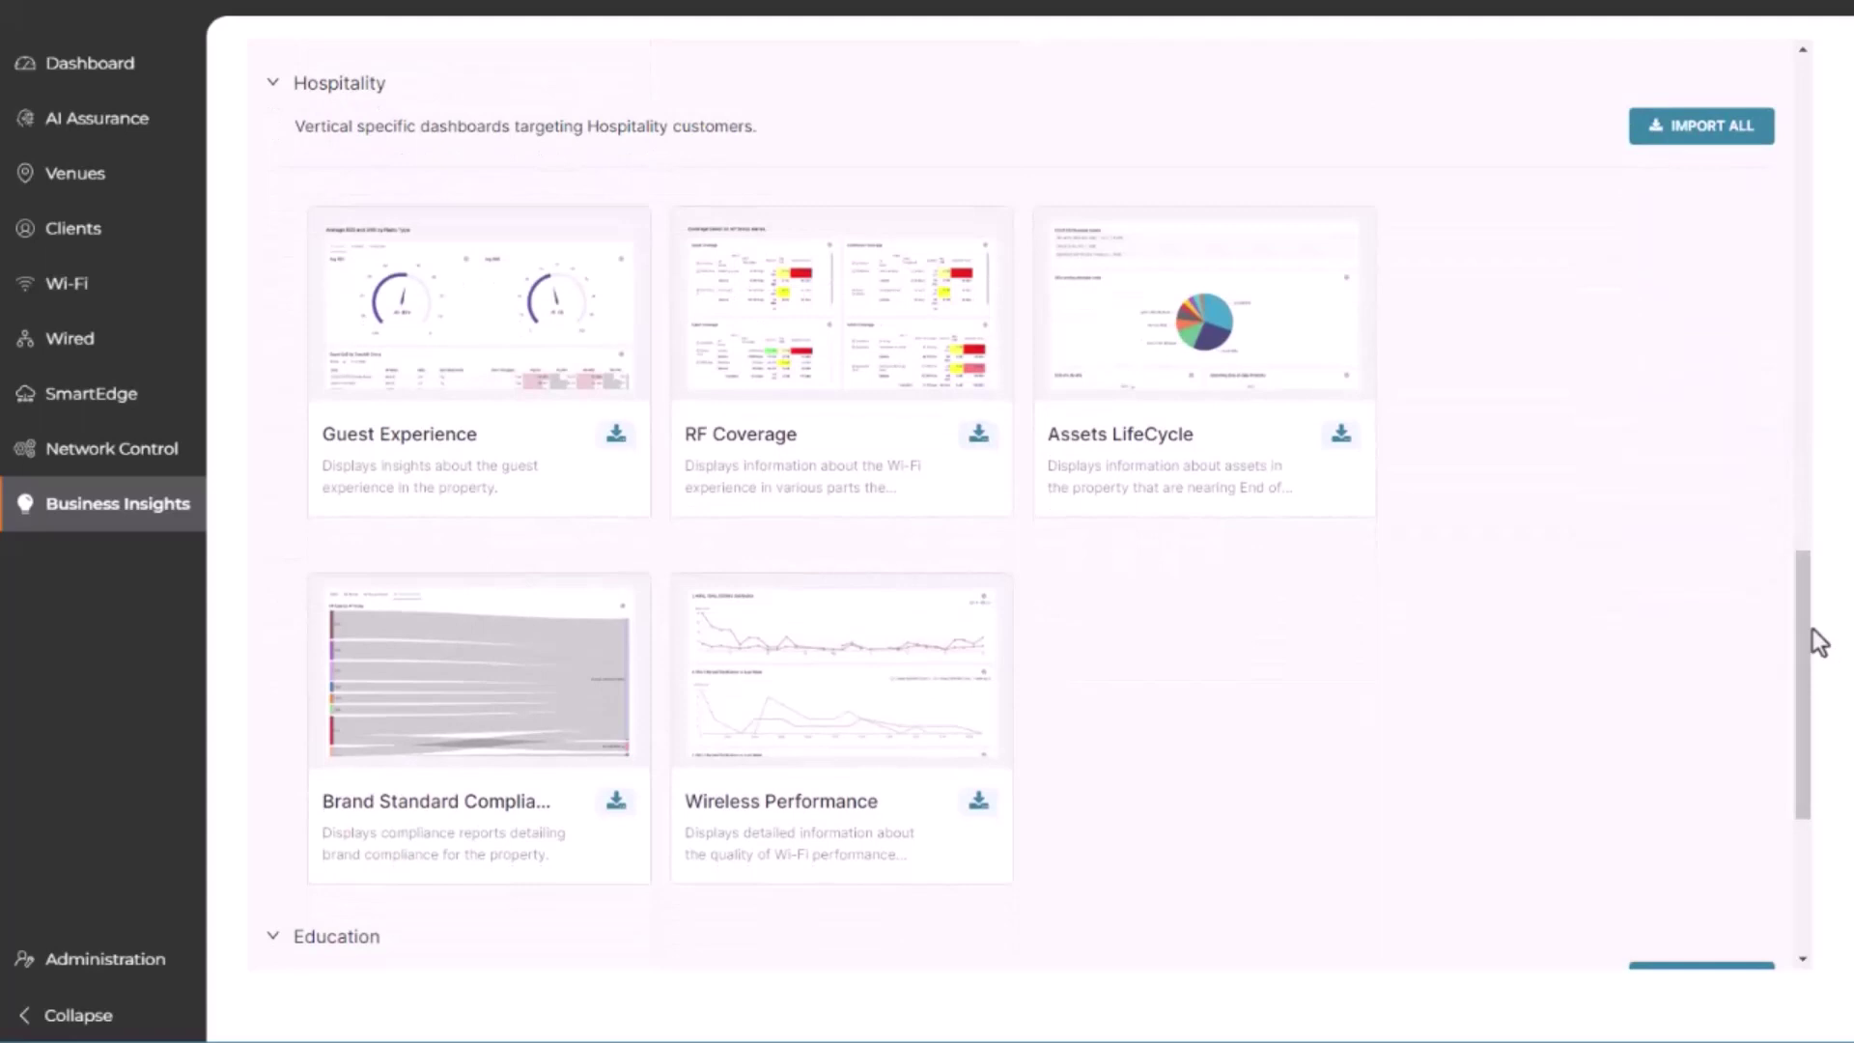
pyautogui.moveTo(1798, 585); pyautogui.dragTo(1304, 146)
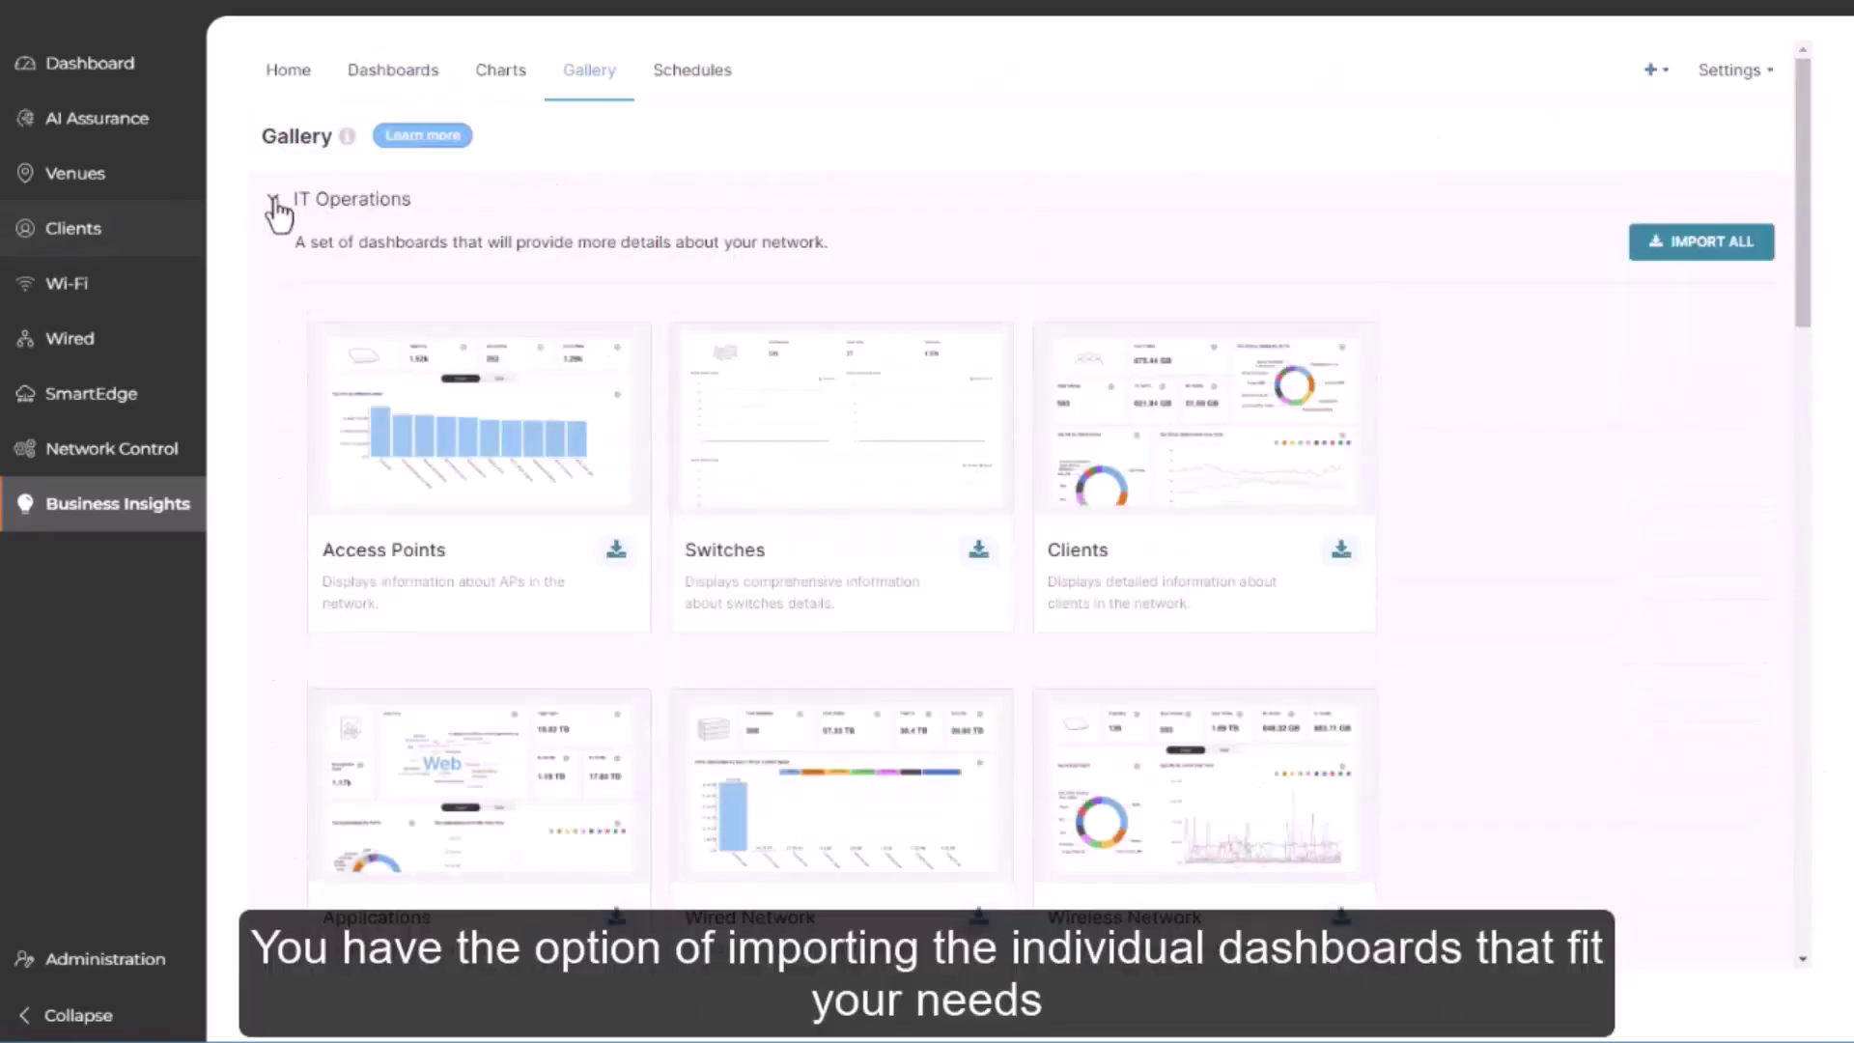
pyautogui.click(276, 205)
pyautogui.moveTo(1807, 401); pyautogui.dragTo(1802, 455)
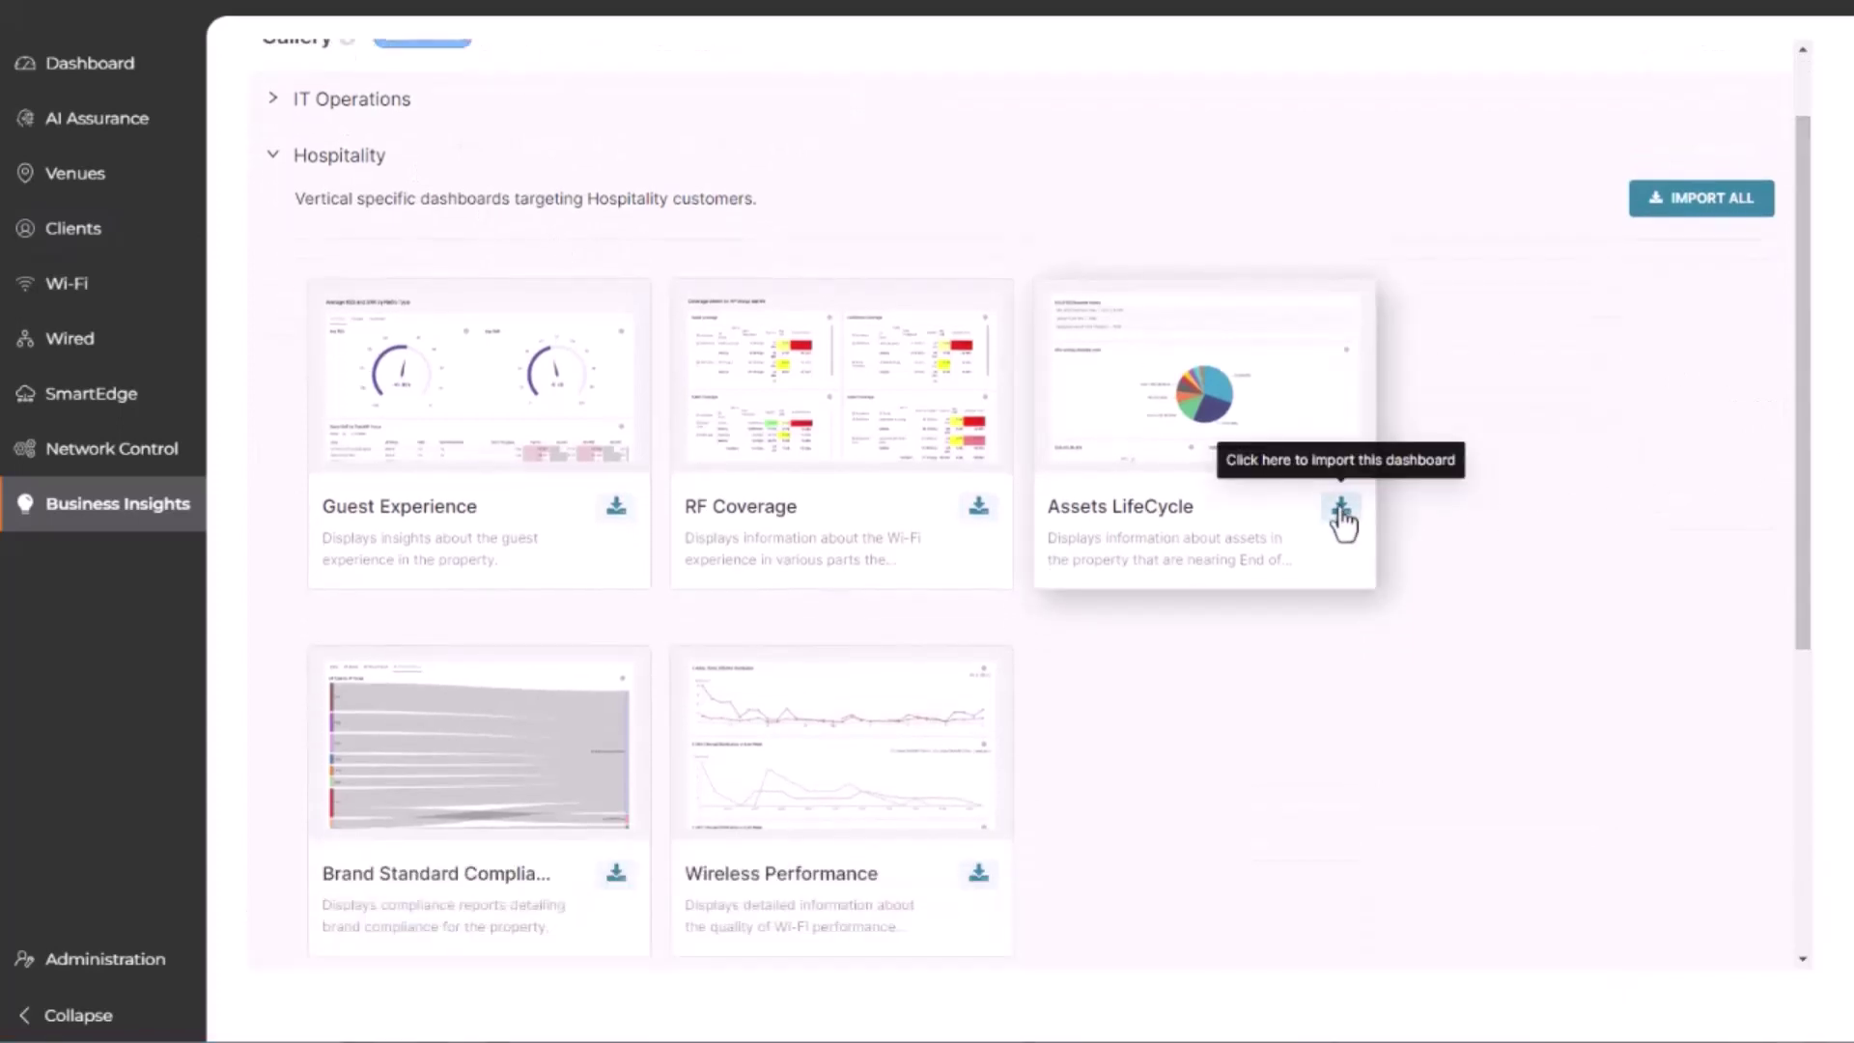
# Import all Hospitality dashboards, confirming with 'import', and view the Dashboards list
pyautogui.click(1681, 218)
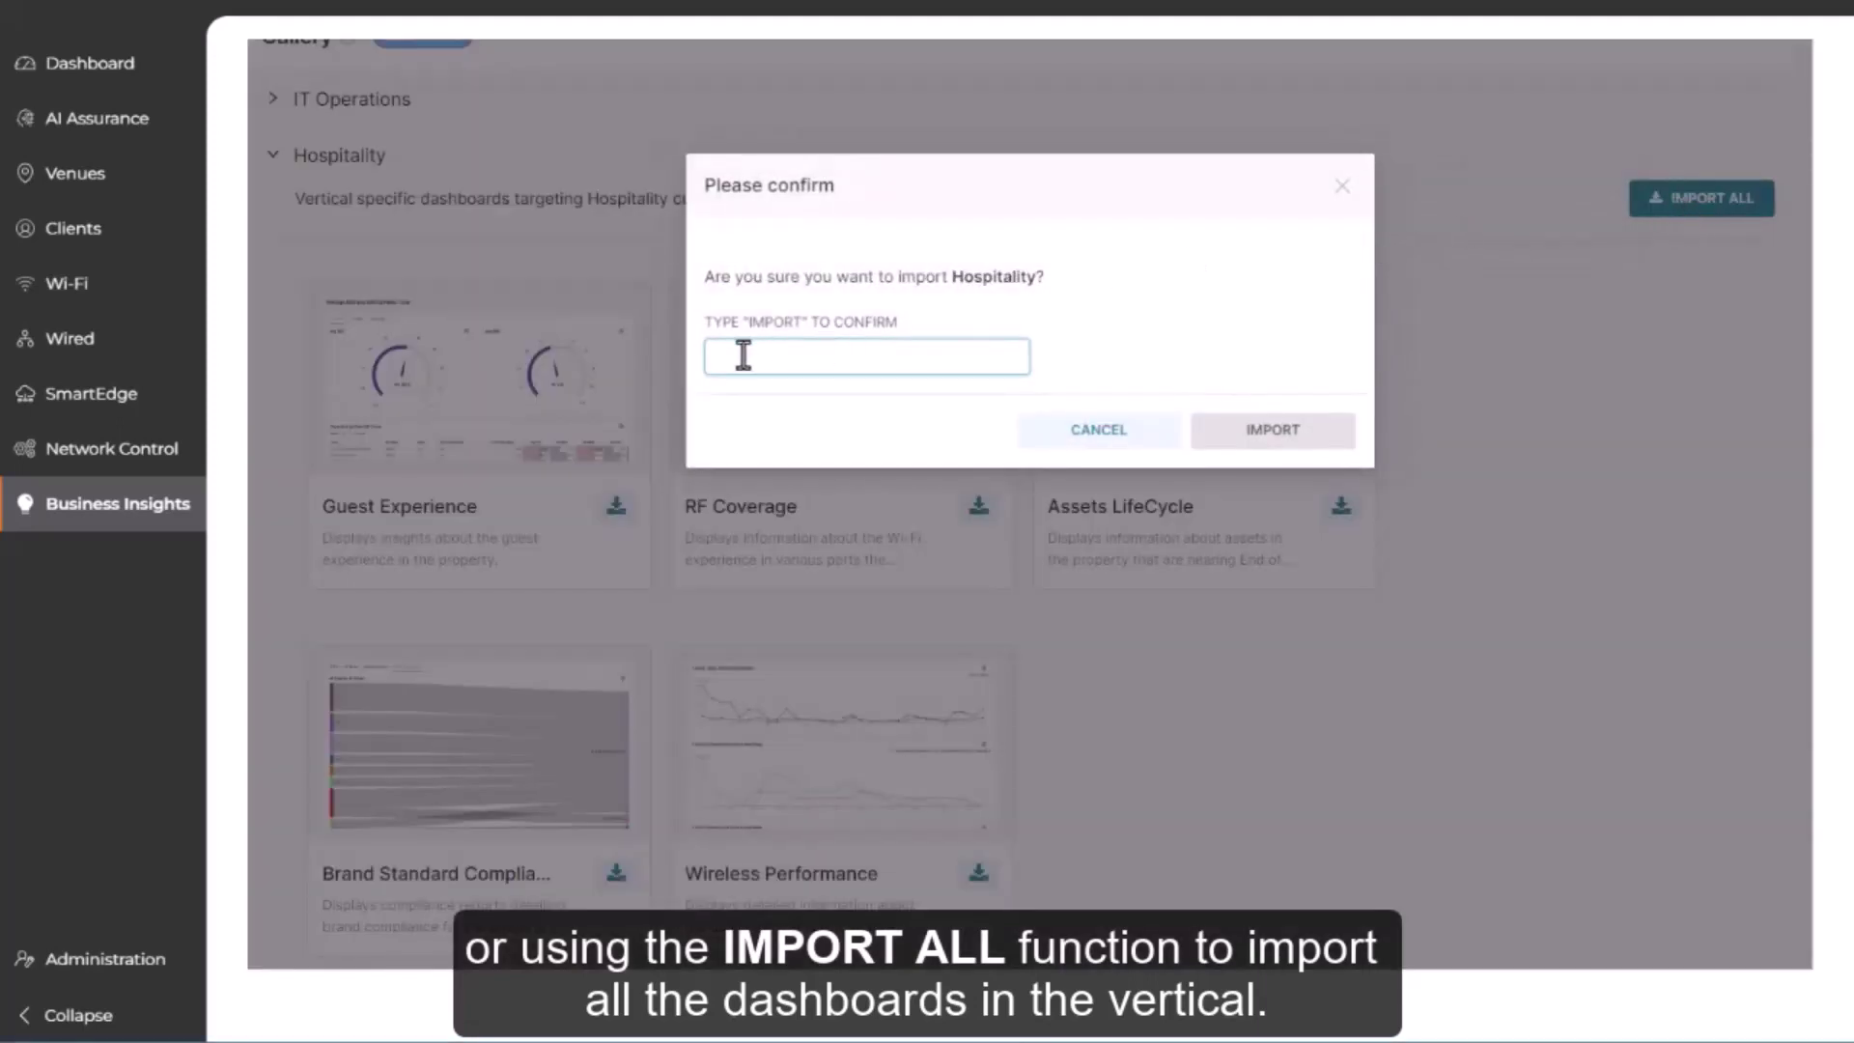
pyautogui.write('import')
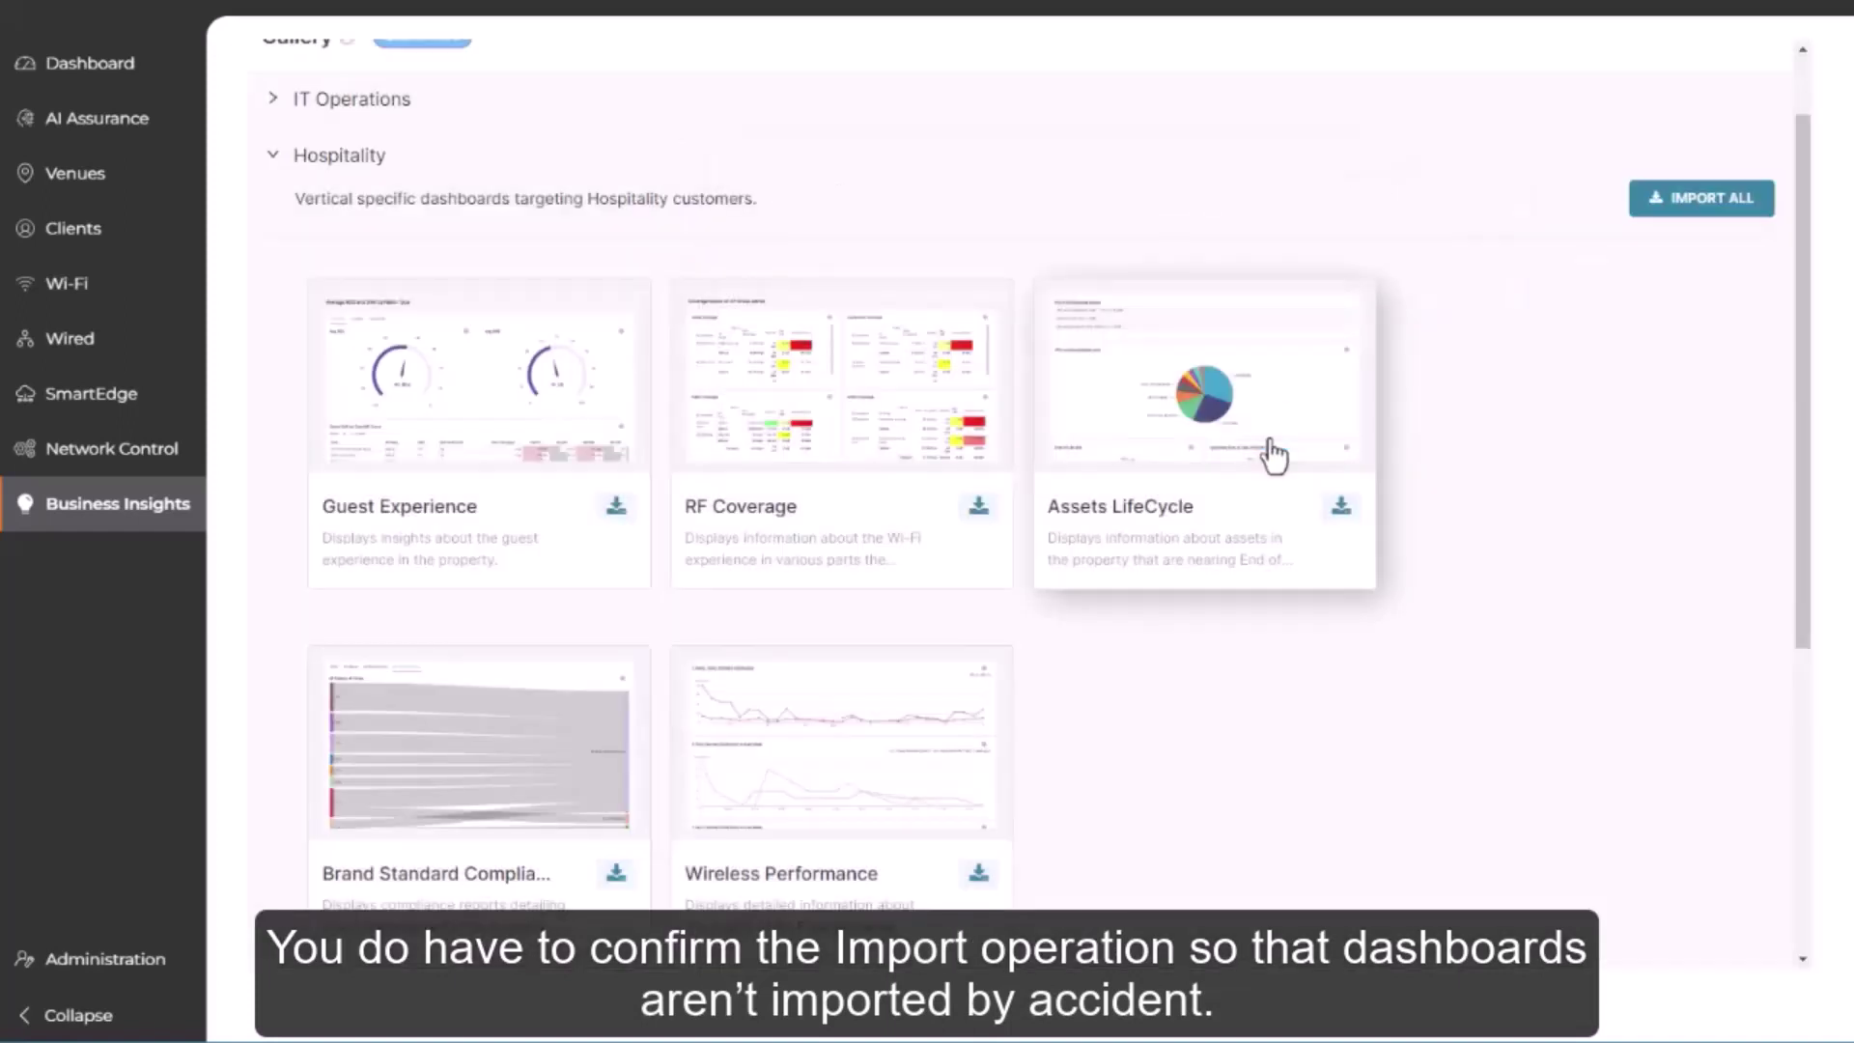
pyautogui.scroll(1, 1410, 415)
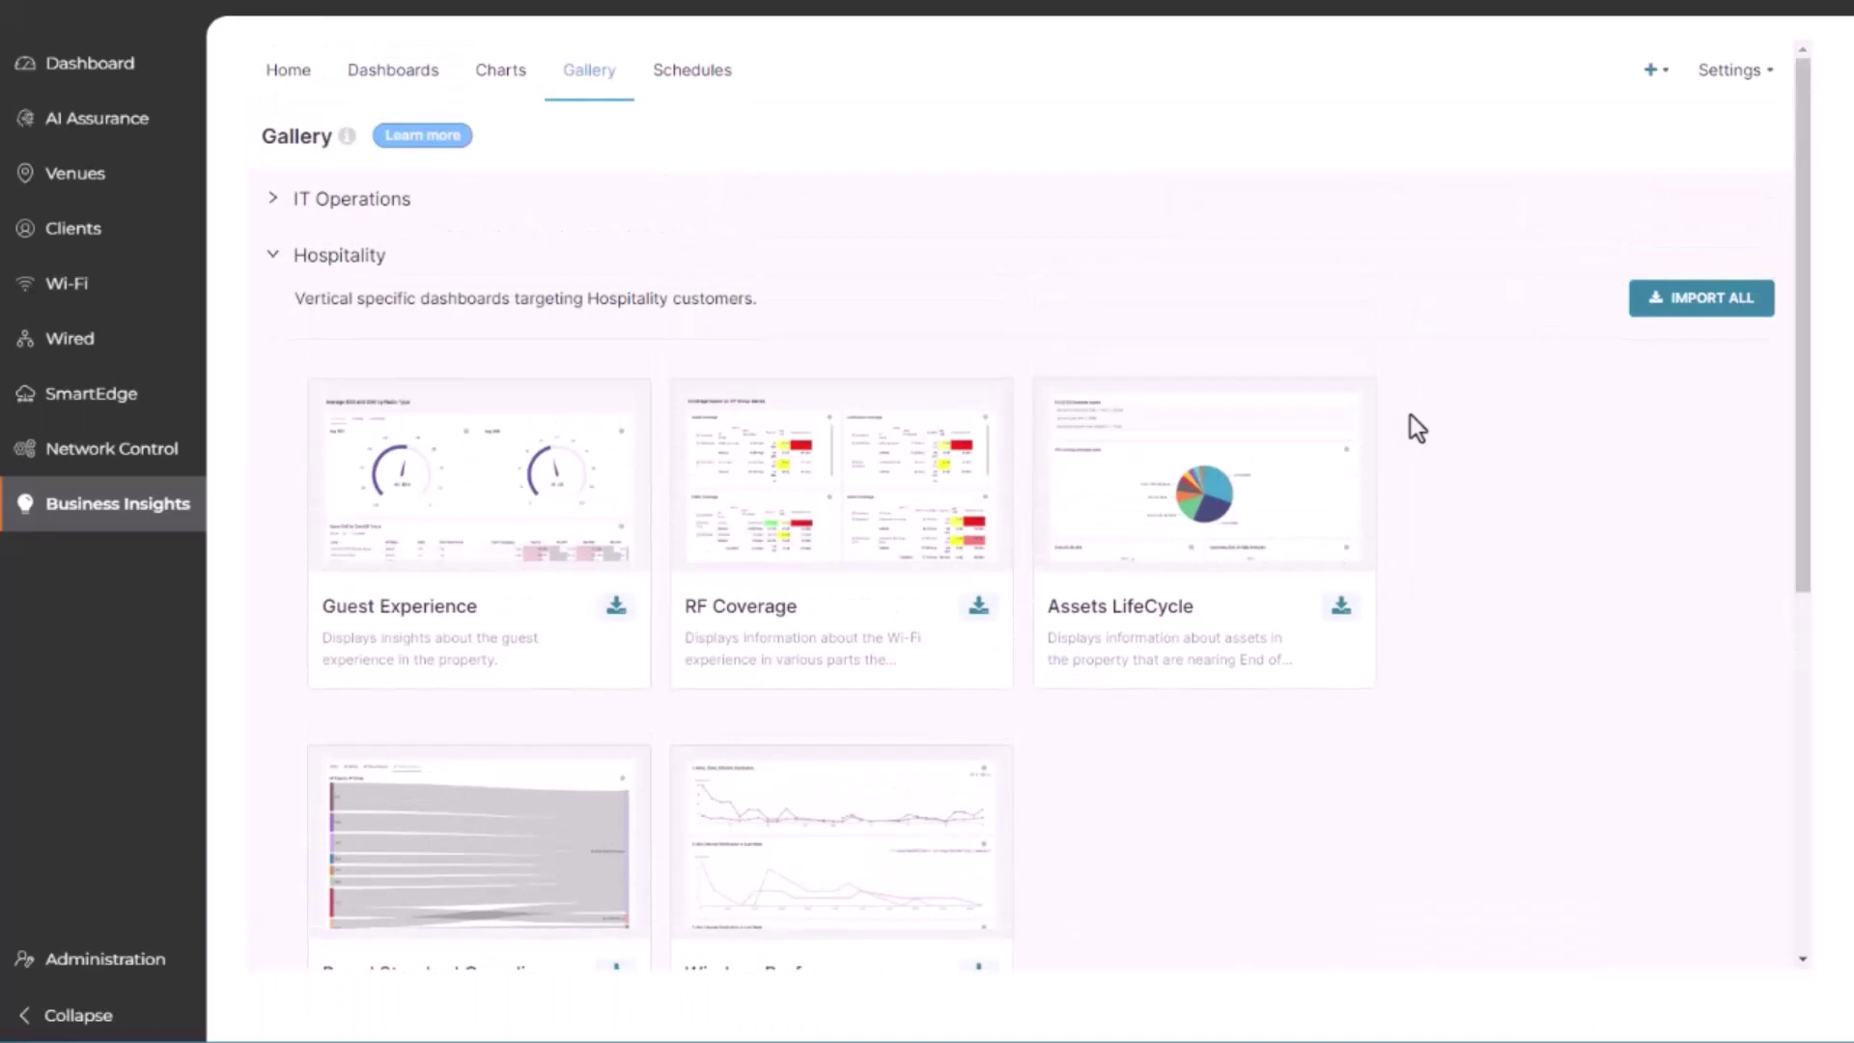
pyautogui.click(401, 84)
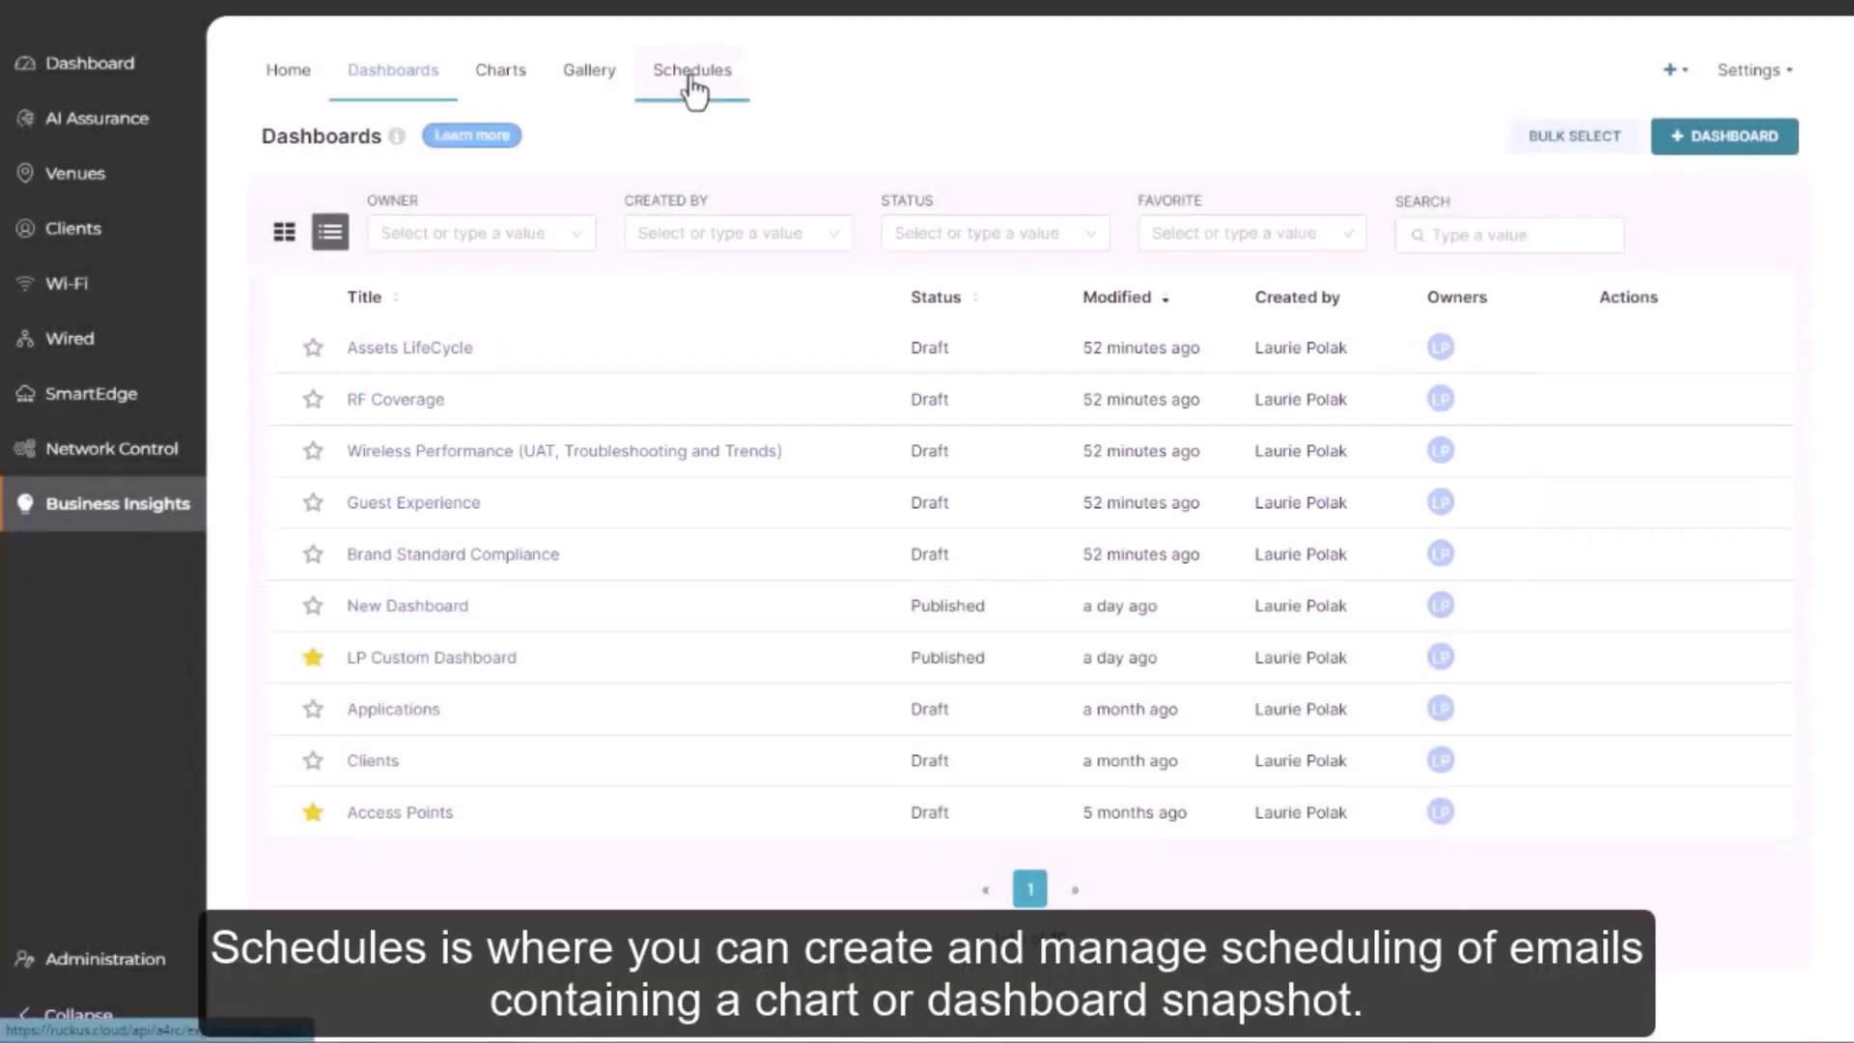
# Open the Schedules tab in Business Insights
pyautogui.click(693, 89)
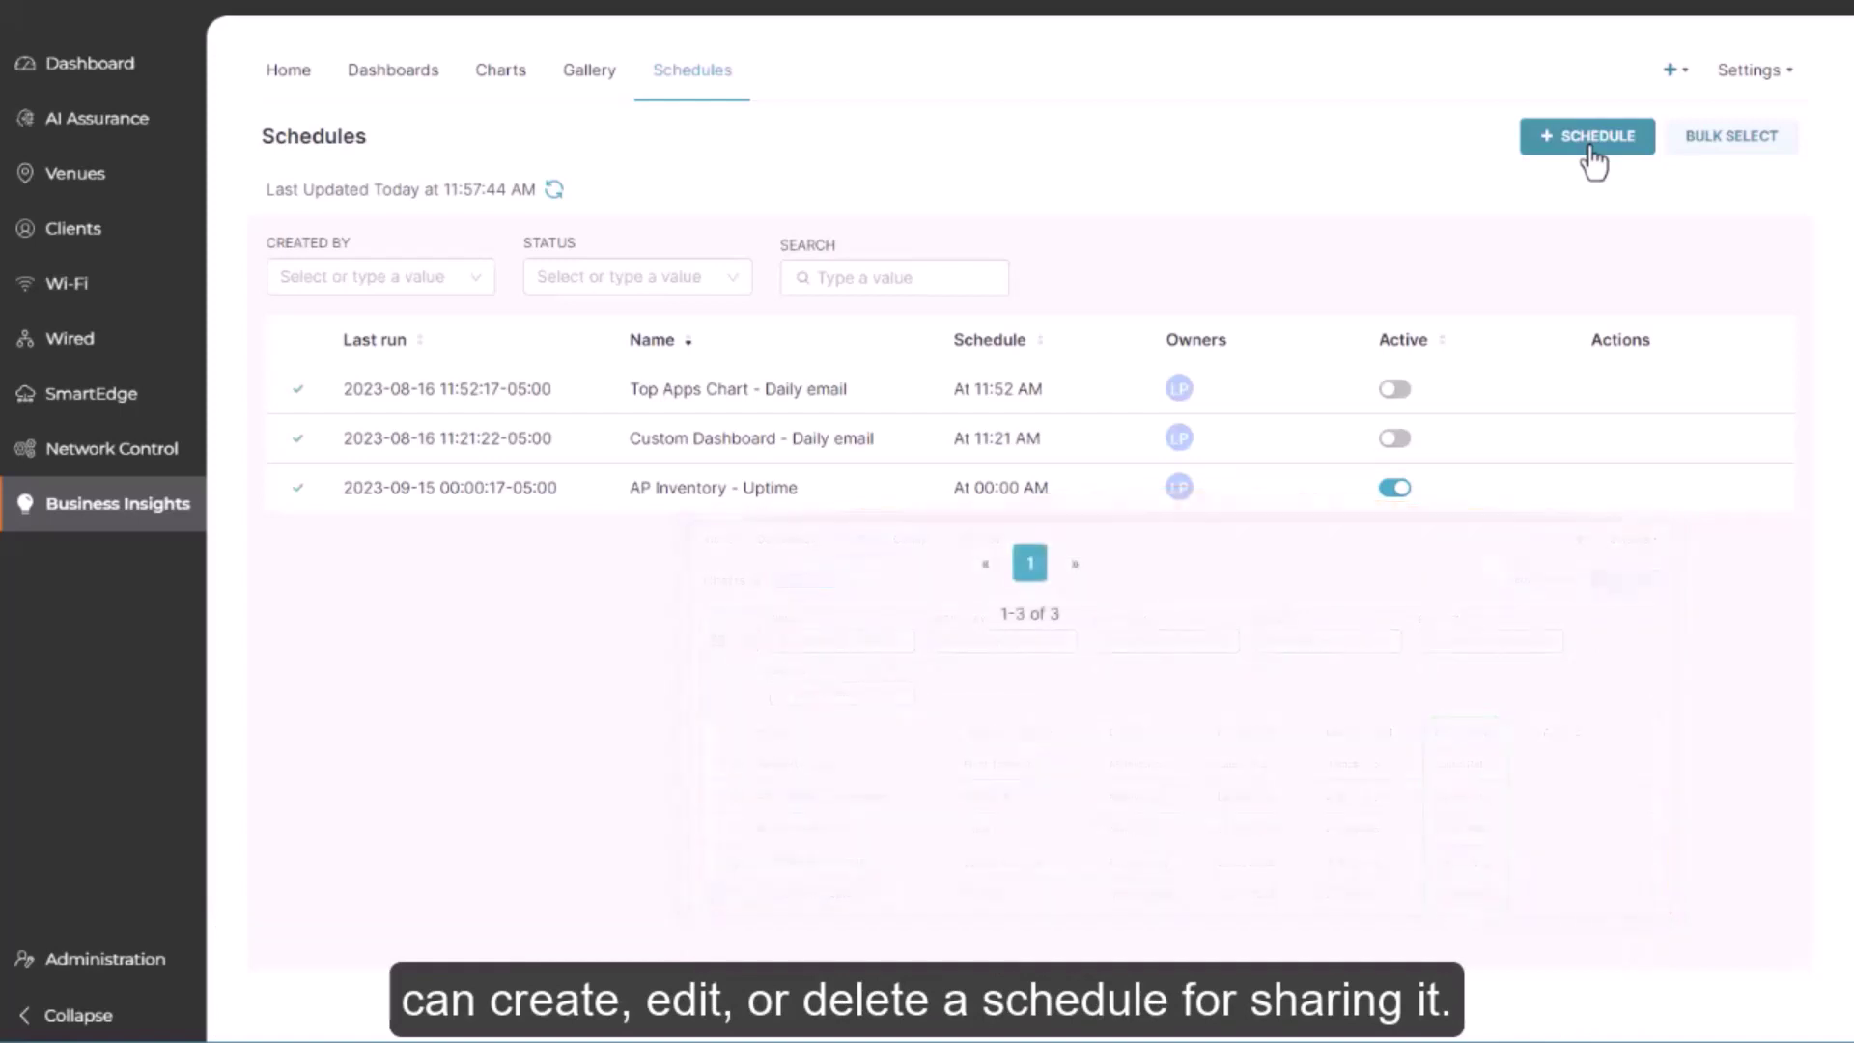
# Start a new schedule named 'AP Inventory' repeating every day at 01:00
pyautogui.click(1591, 145)
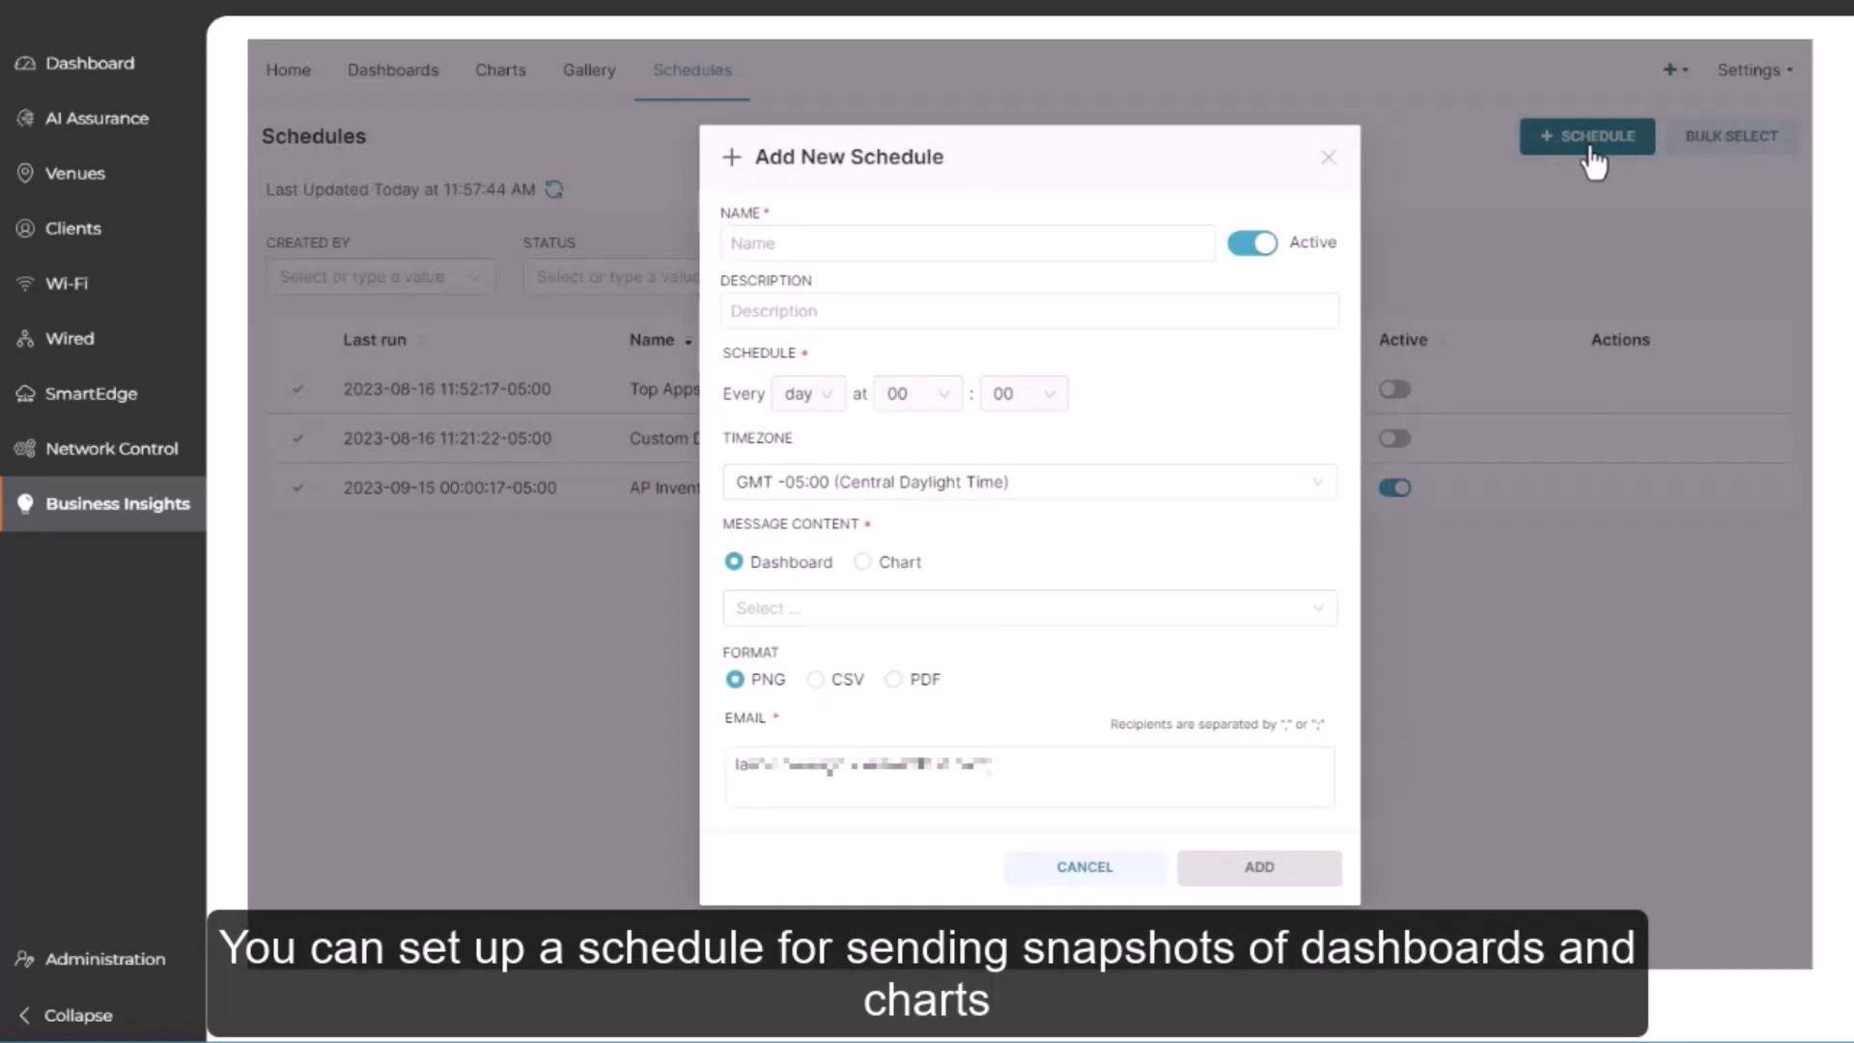
pyautogui.click(833, 247)
pyautogui.write('AP Inventory')
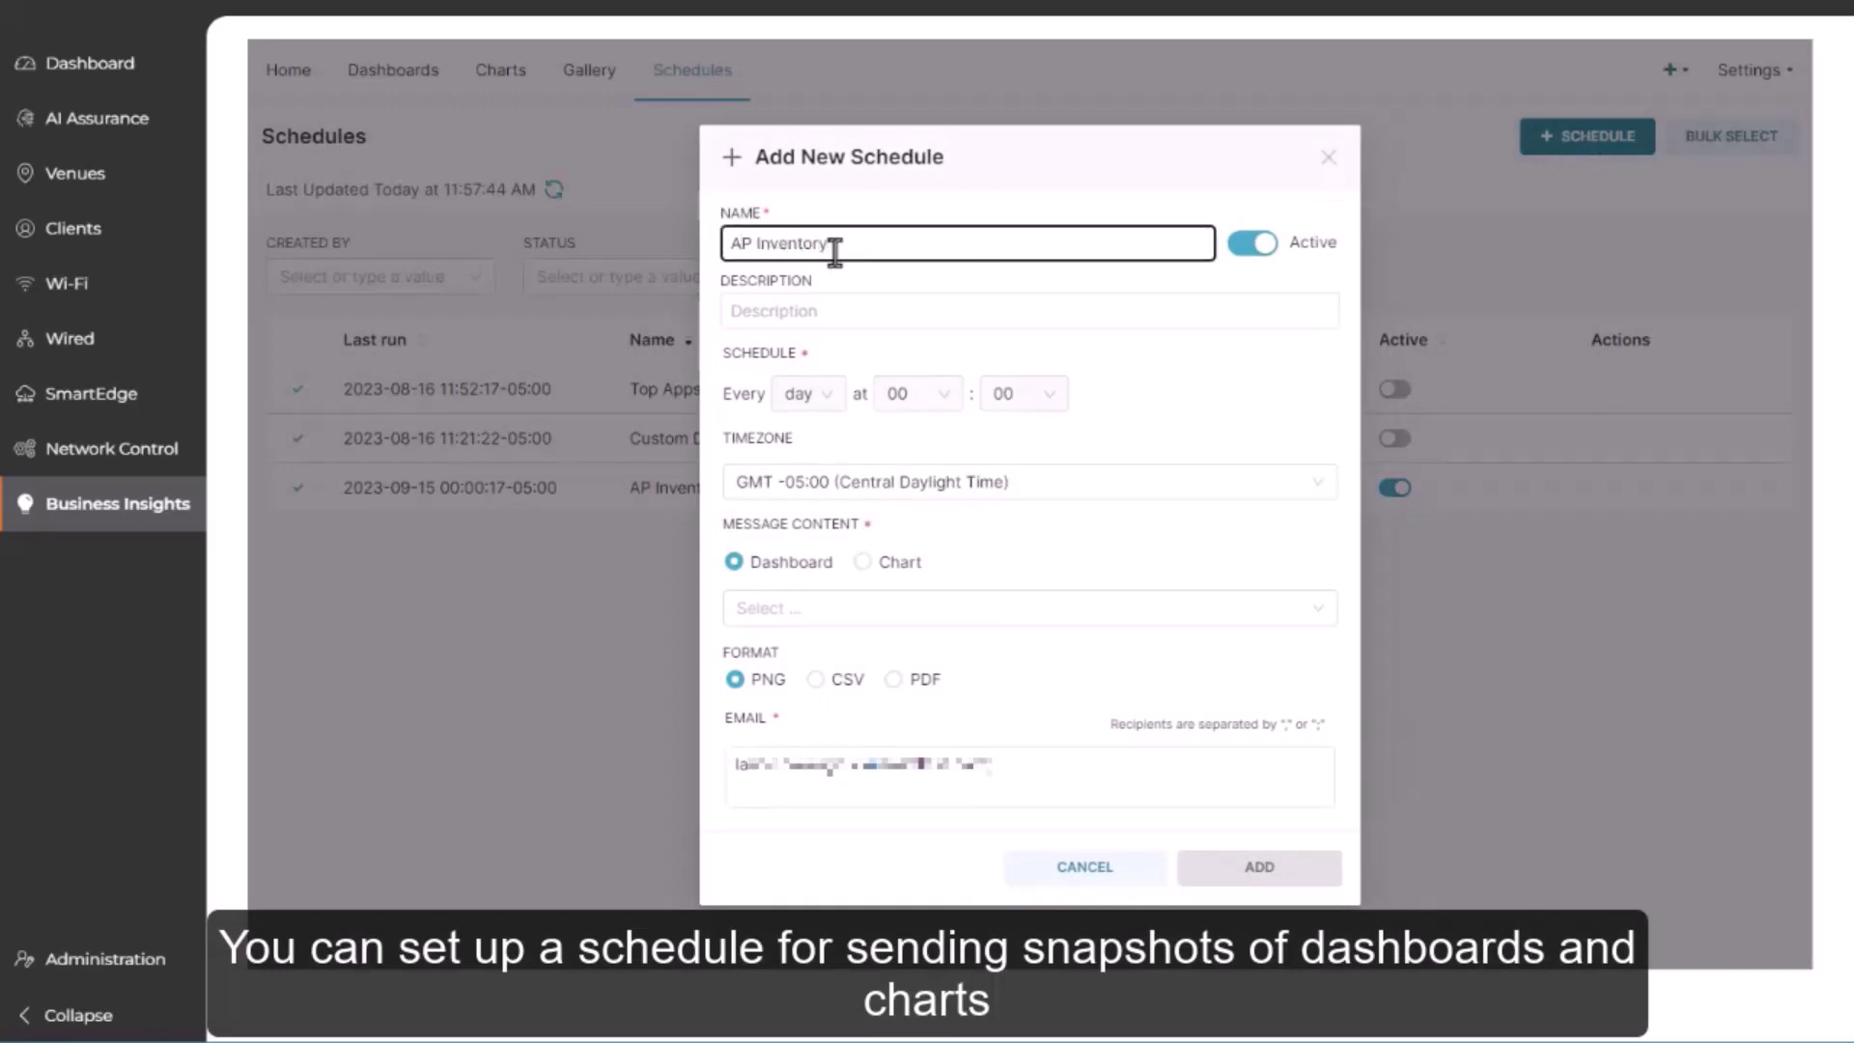
pyautogui.click(811, 394)
pyautogui.click(821, 437)
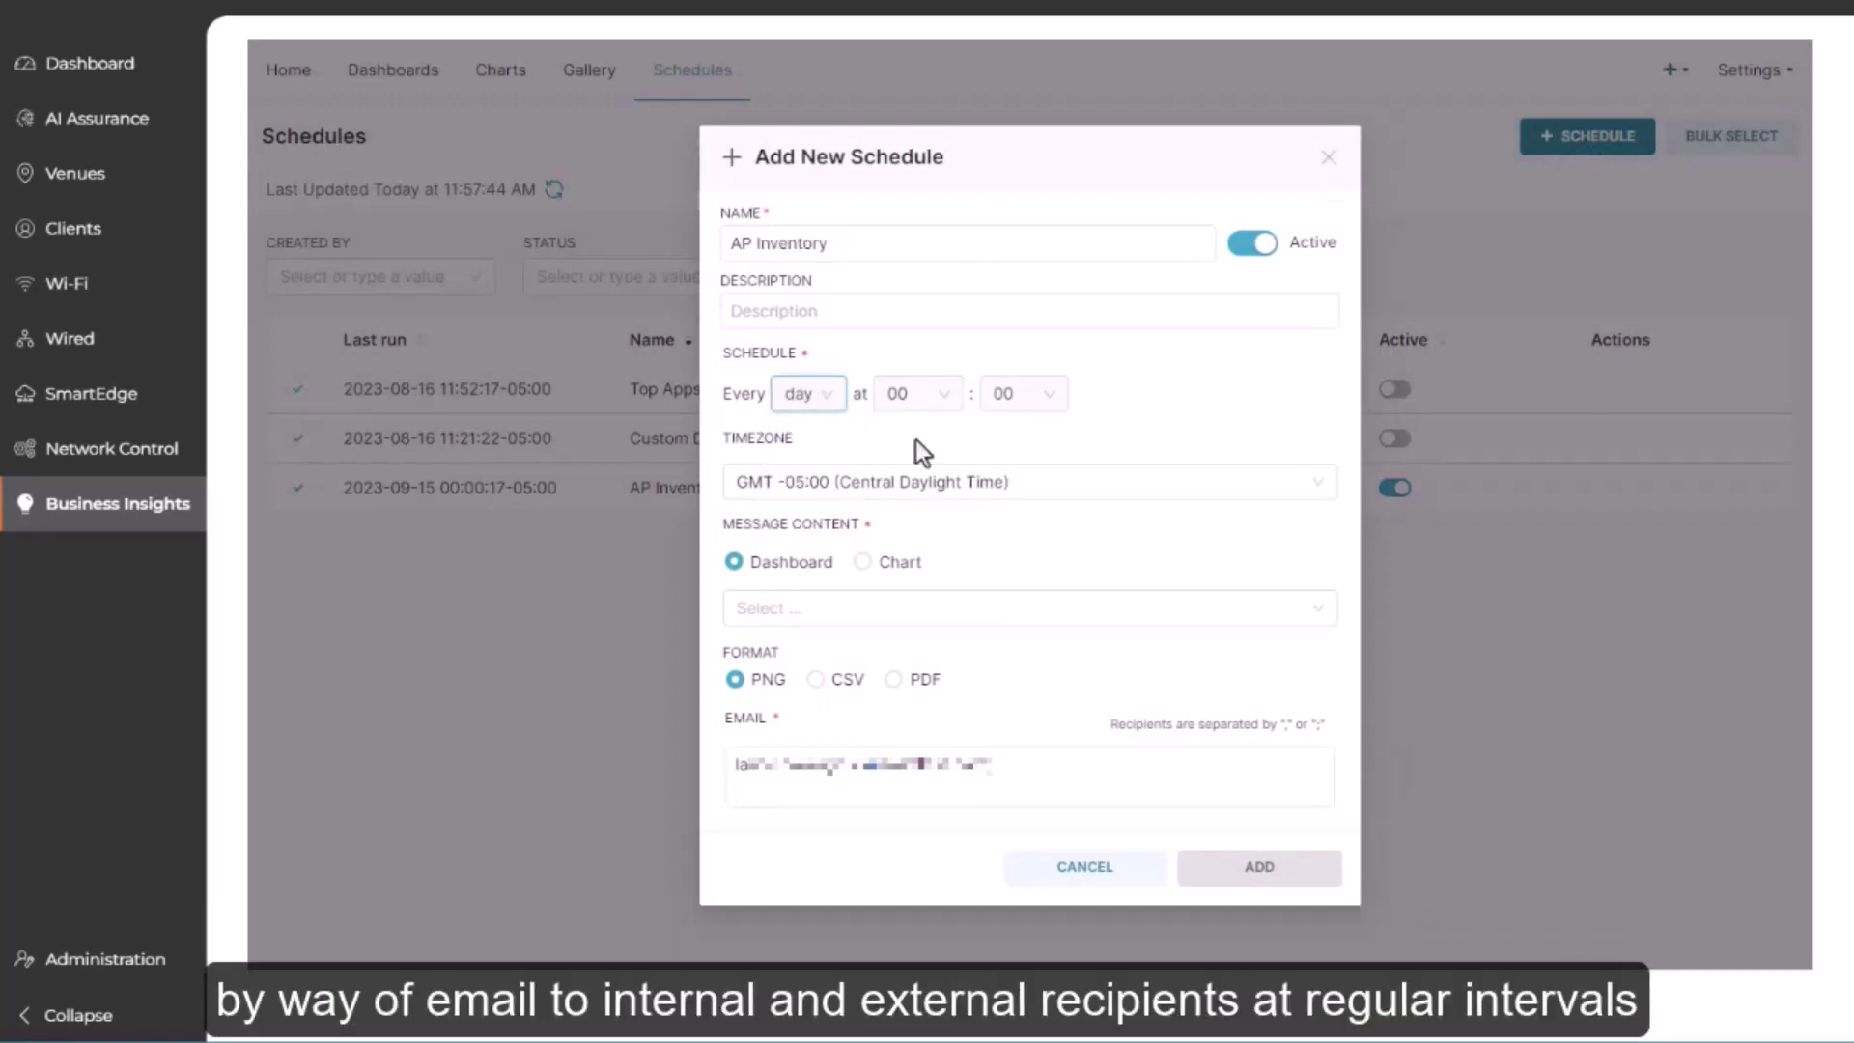
pyautogui.click(938, 396)
pyautogui.click(945, 421)
pyautogui.click(1049, 398)
pyautogui.click(1088, 416)
# Set the schedule's content to the LP Custom Dashboard
pyautogui.click(862, 563)
pyautogui.click(734, 563)
pyautogui.click(758, 608)
pyautogui.click(794, 529)
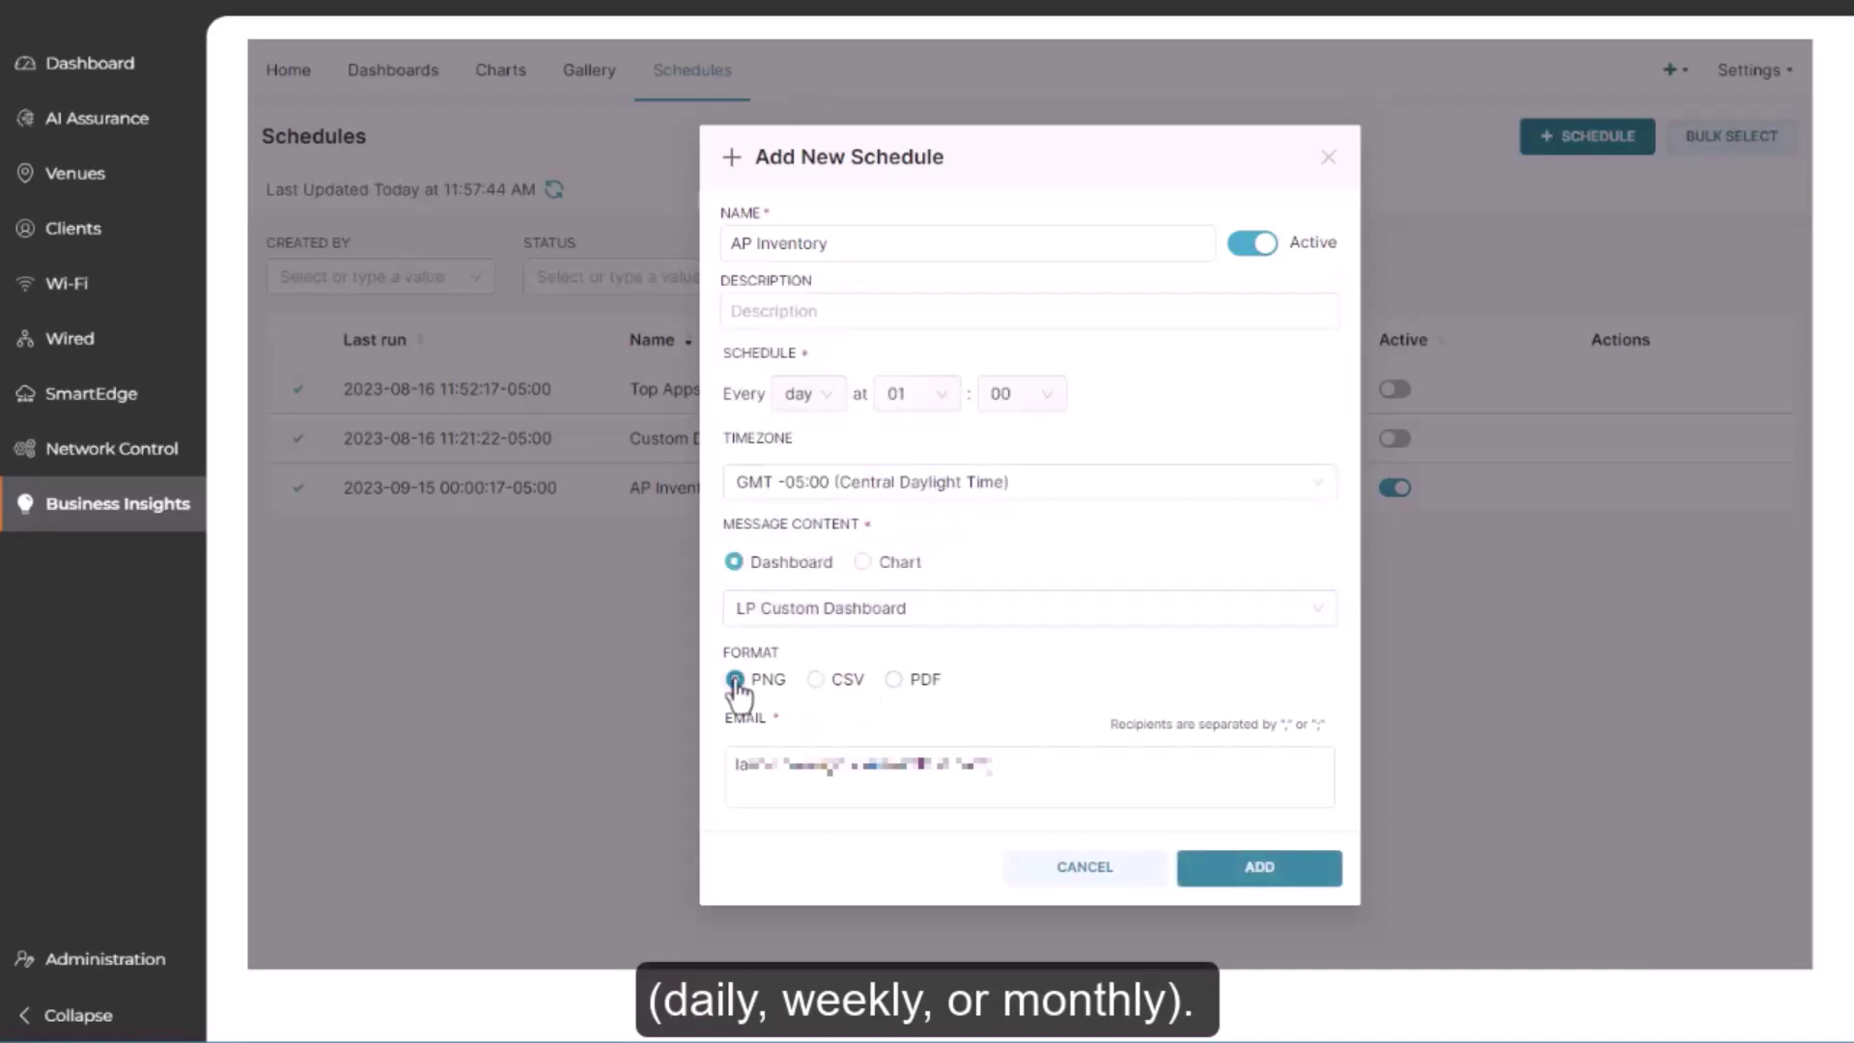
# Change the send time to hour 12, every minute
pyautogui.click(936, 394)
pyautogui.click(1045, 513)
pyautogui.click(1019, 393)
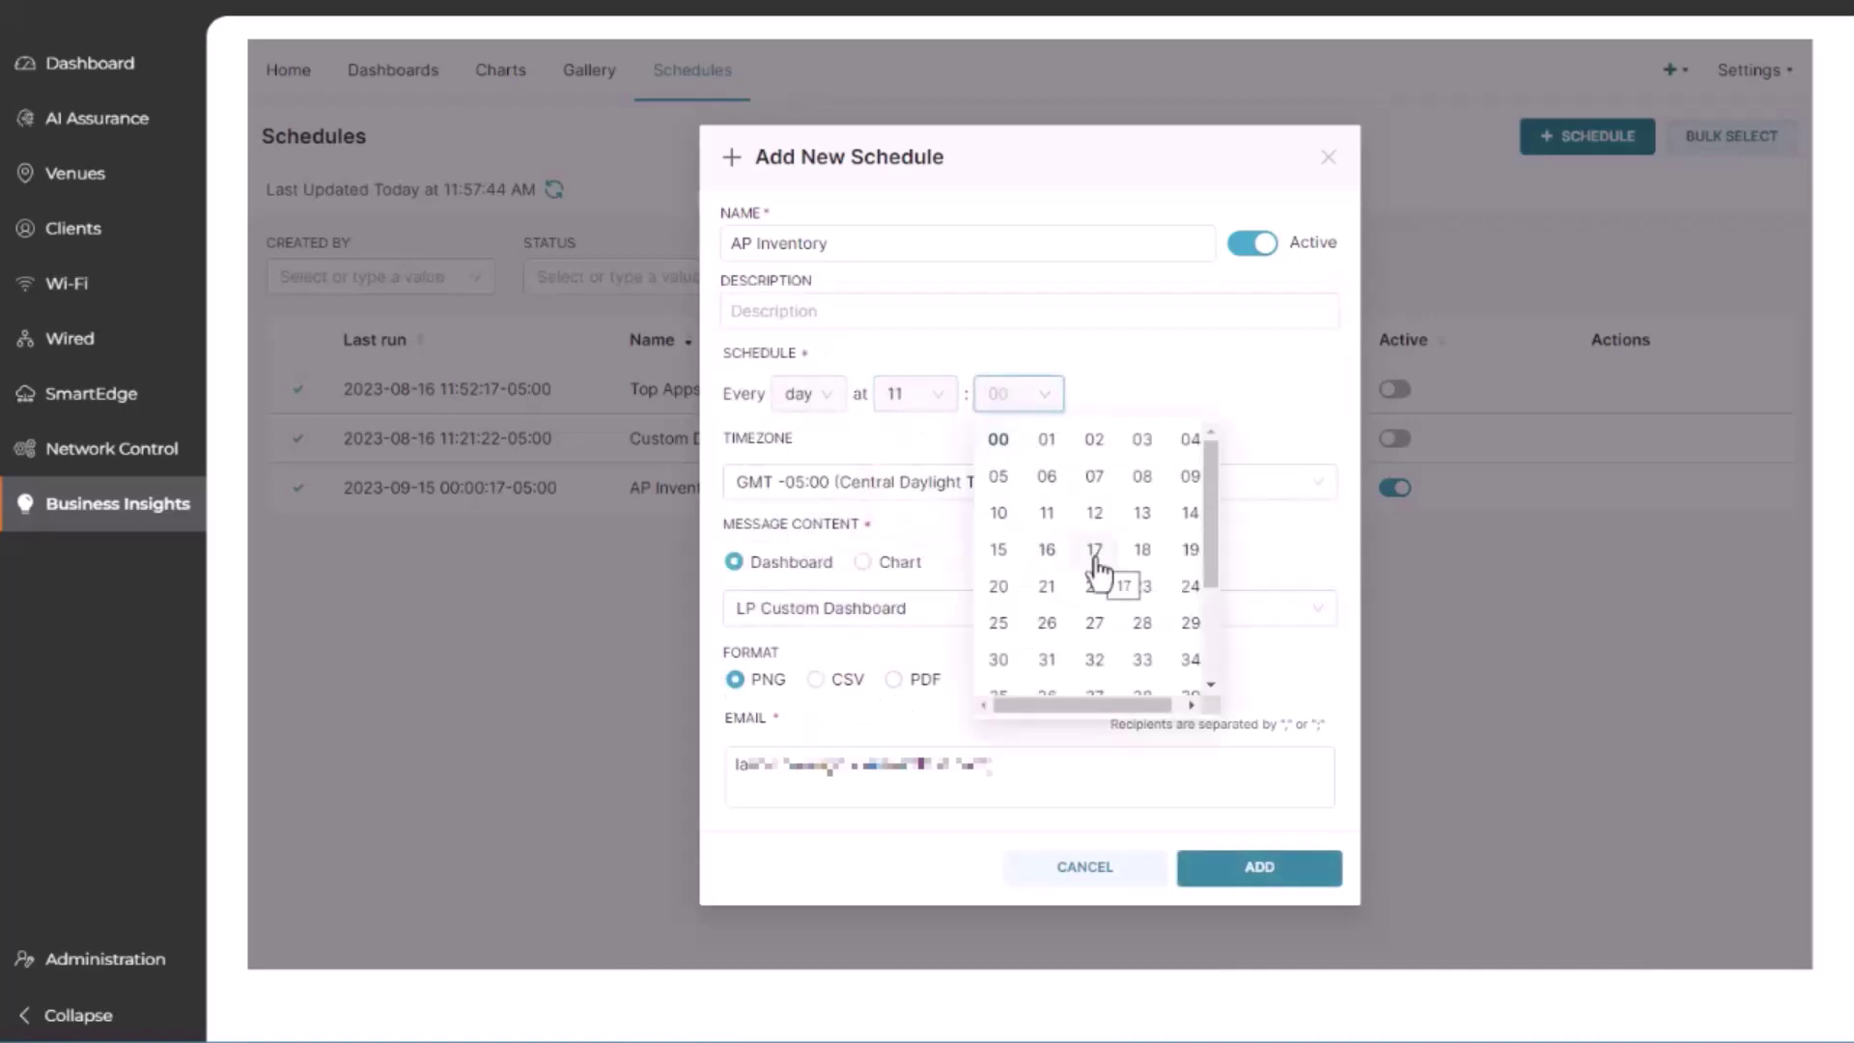
pyautogui.click(937, 394)
pyautogui.click(987, 521)
pyautogui.click(1047, 398)
pyautogui.click(995, 445)
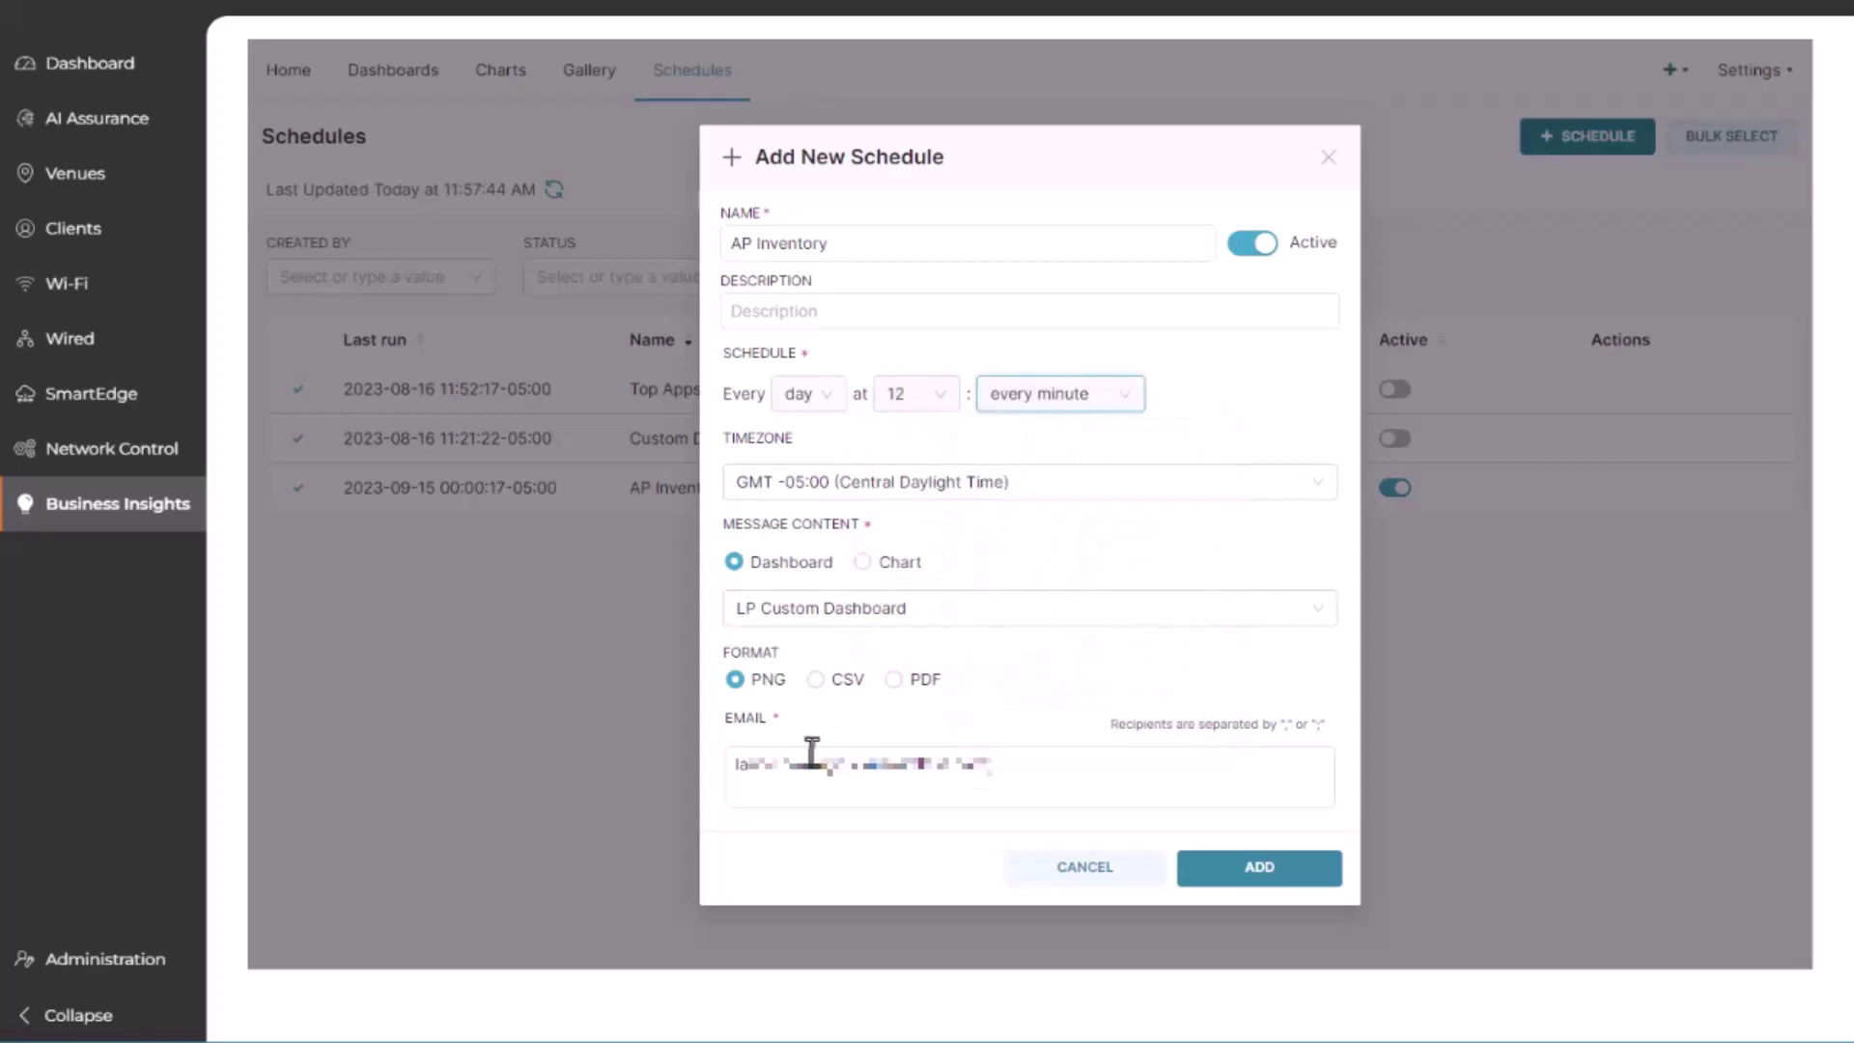
# Add another recipient e-mail address, rename the schedule 'LP Dashboard' and create it
pyautogui.click(811, 751)
pyautogui.write(', recipient@example.com')
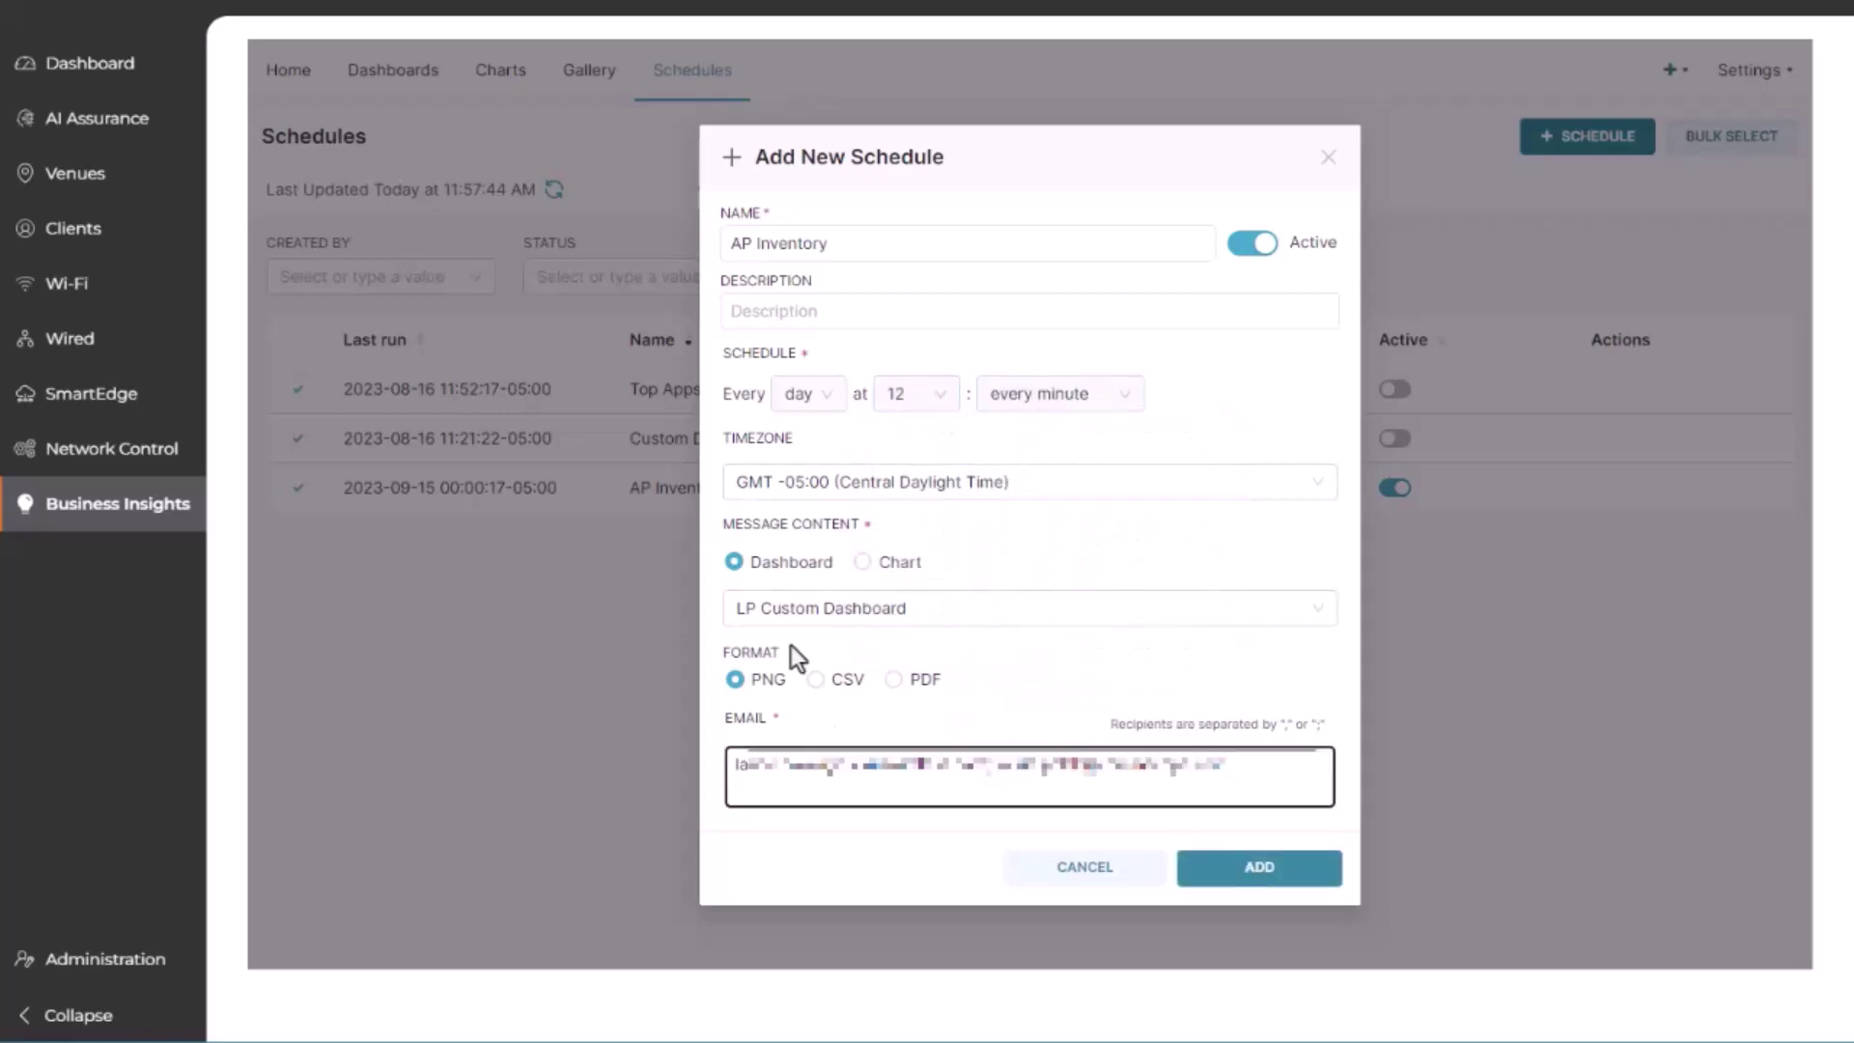
pyautogui.tripleClick(802, 257)
pyautogui.write('LP Dashboard')
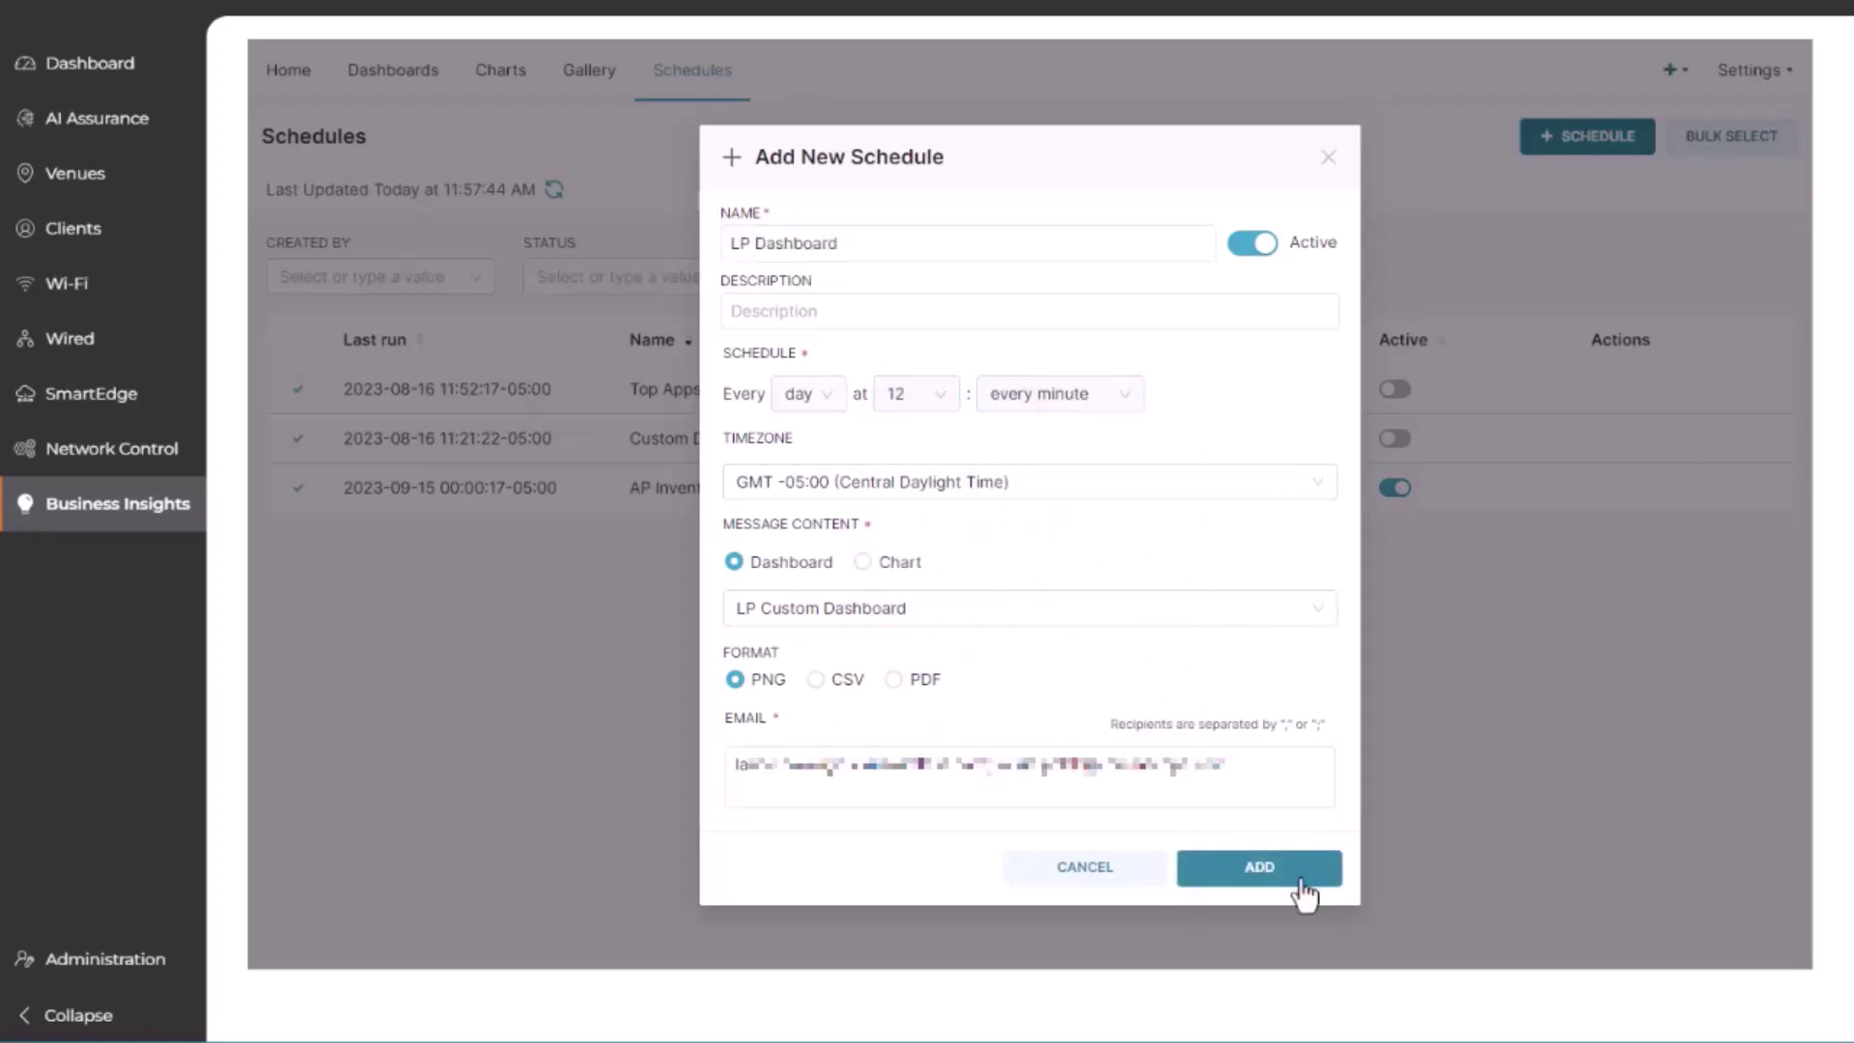
pyautogui.click(1260, 867)
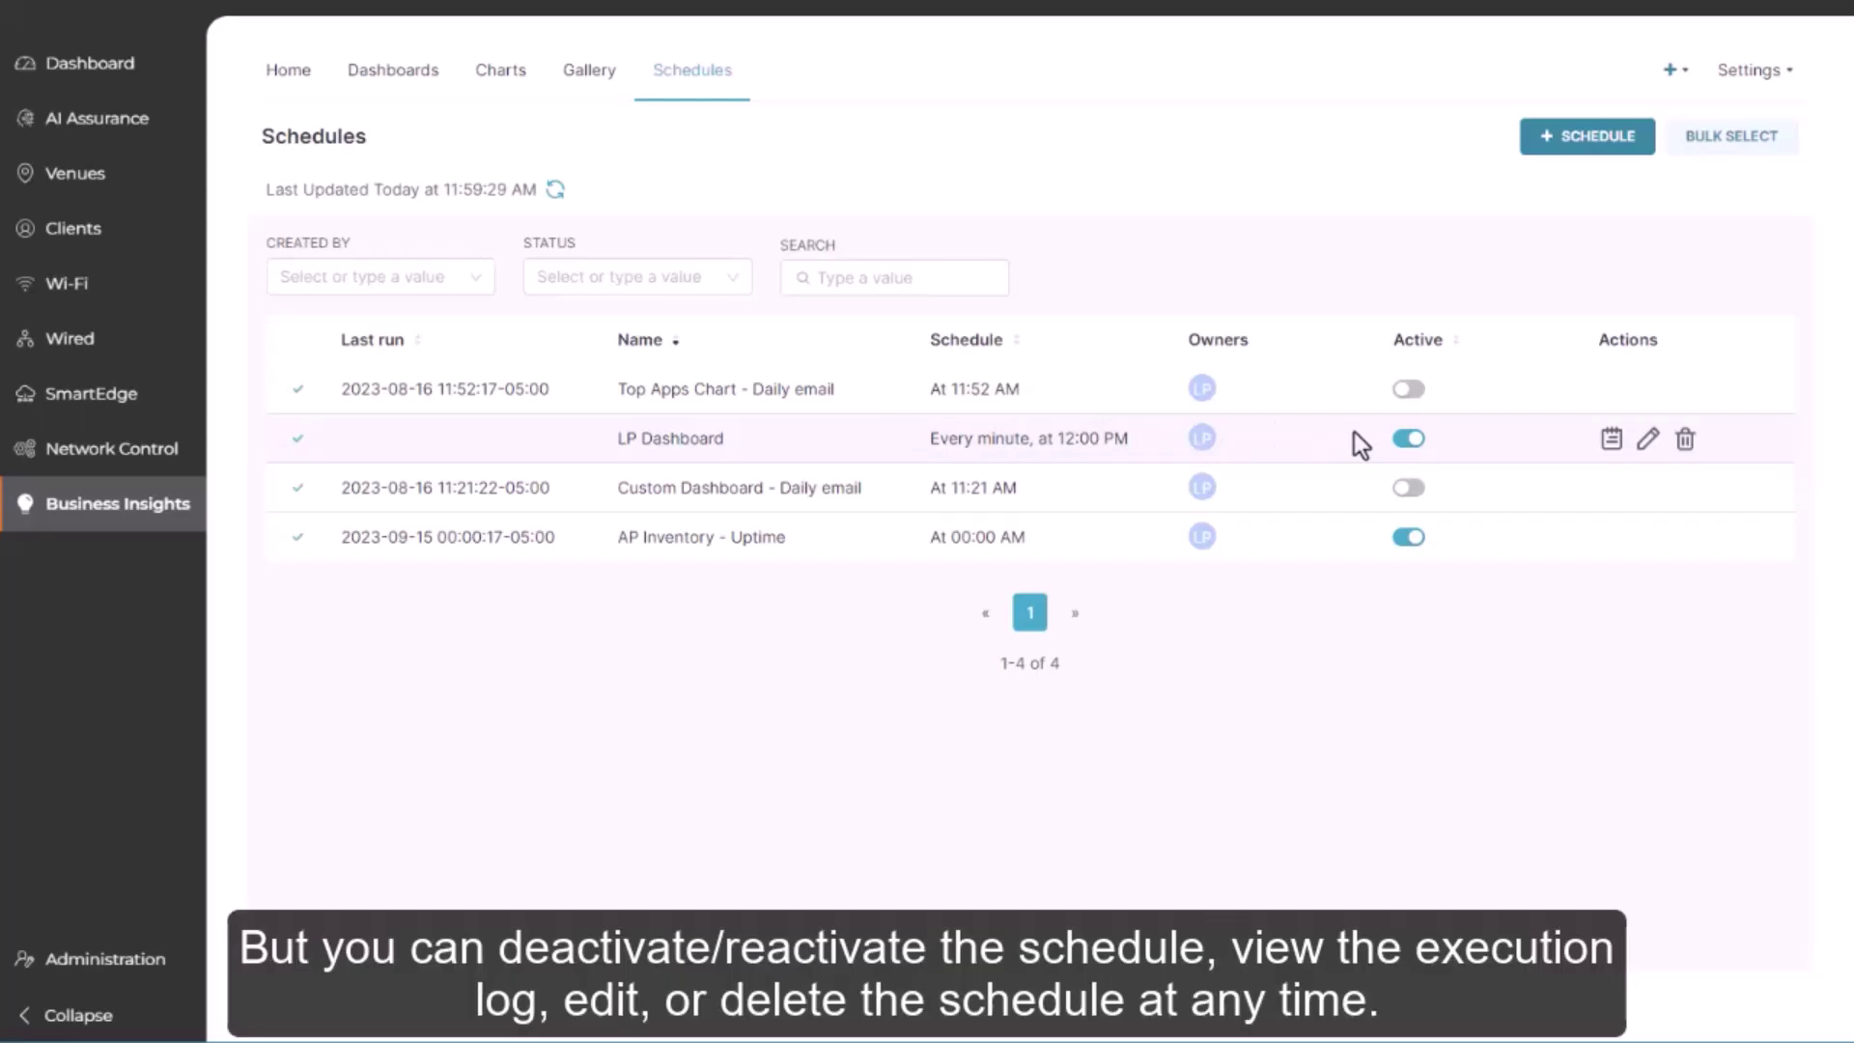
# Deactivate LP Dashboard, change its send minute to 01, reactivate it and refresh the list
pyautogui.click(1404, 439)
pyautogui.click(1648, 442)
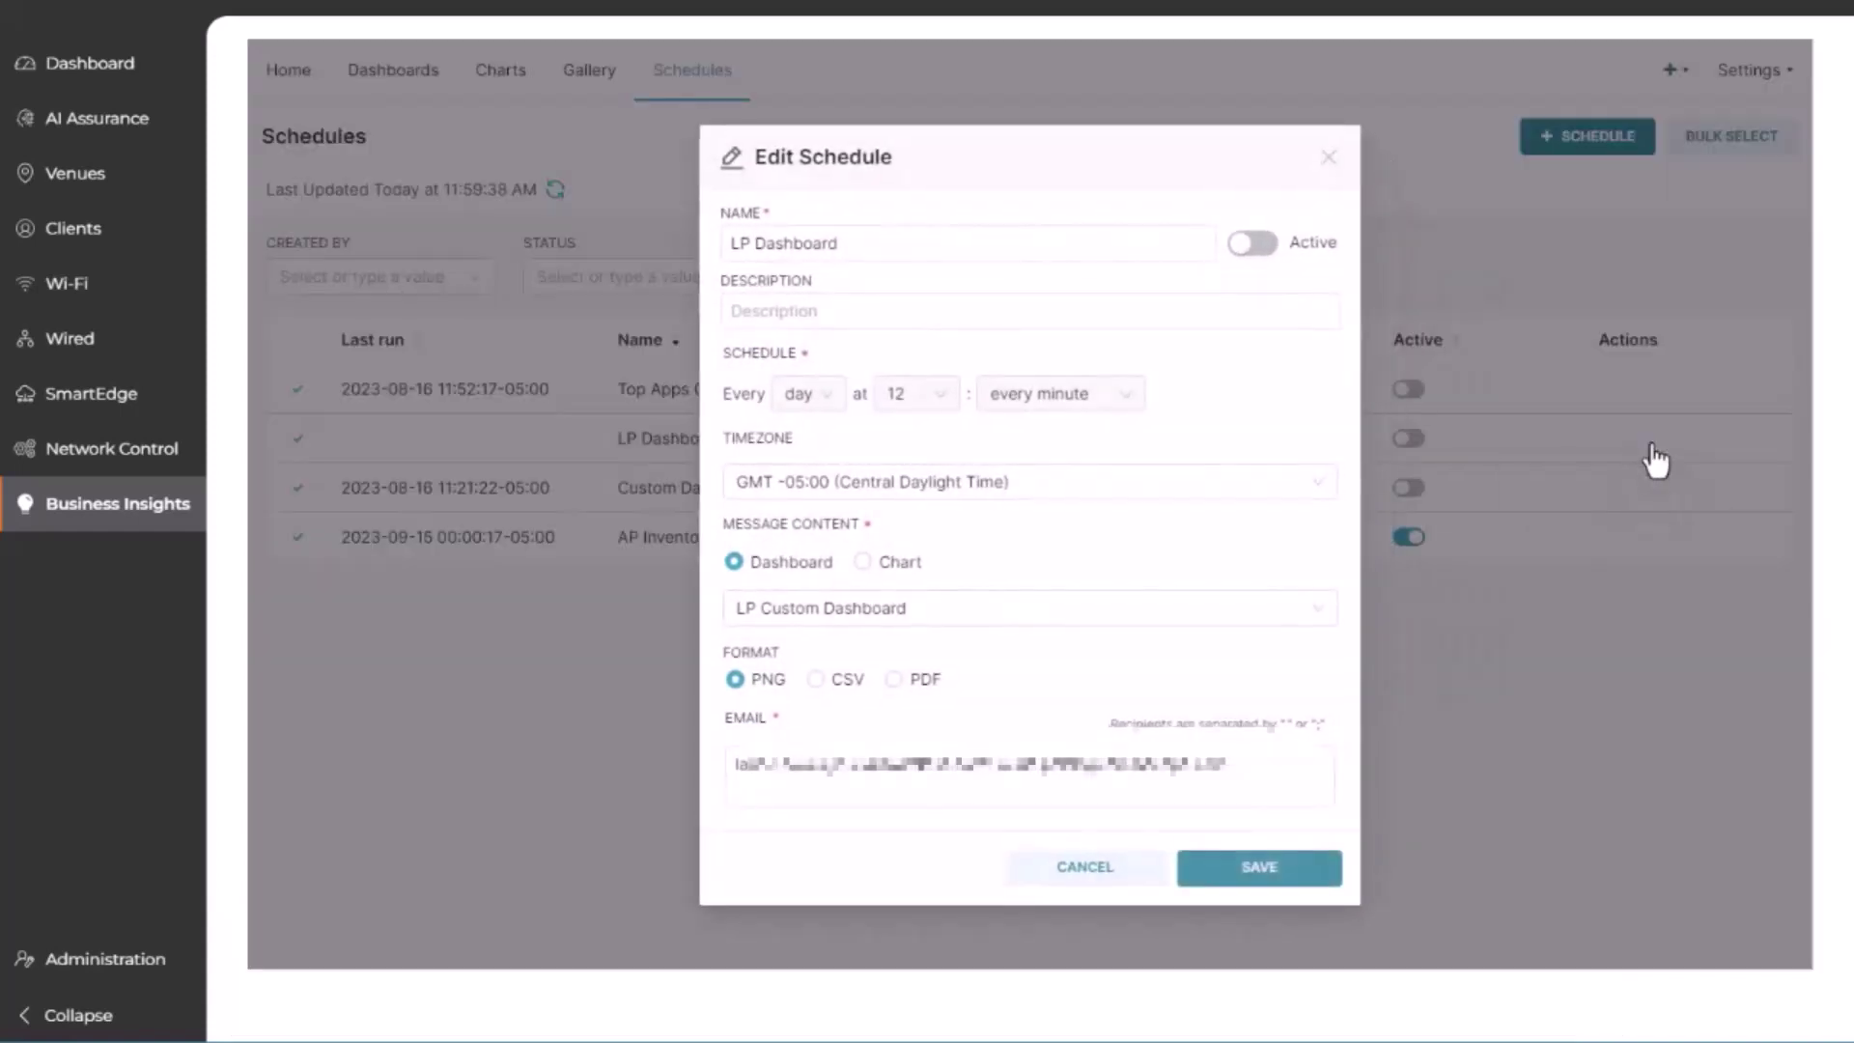
pyautogui.click(1125, 398)
pyautogui.click(1048, 438)
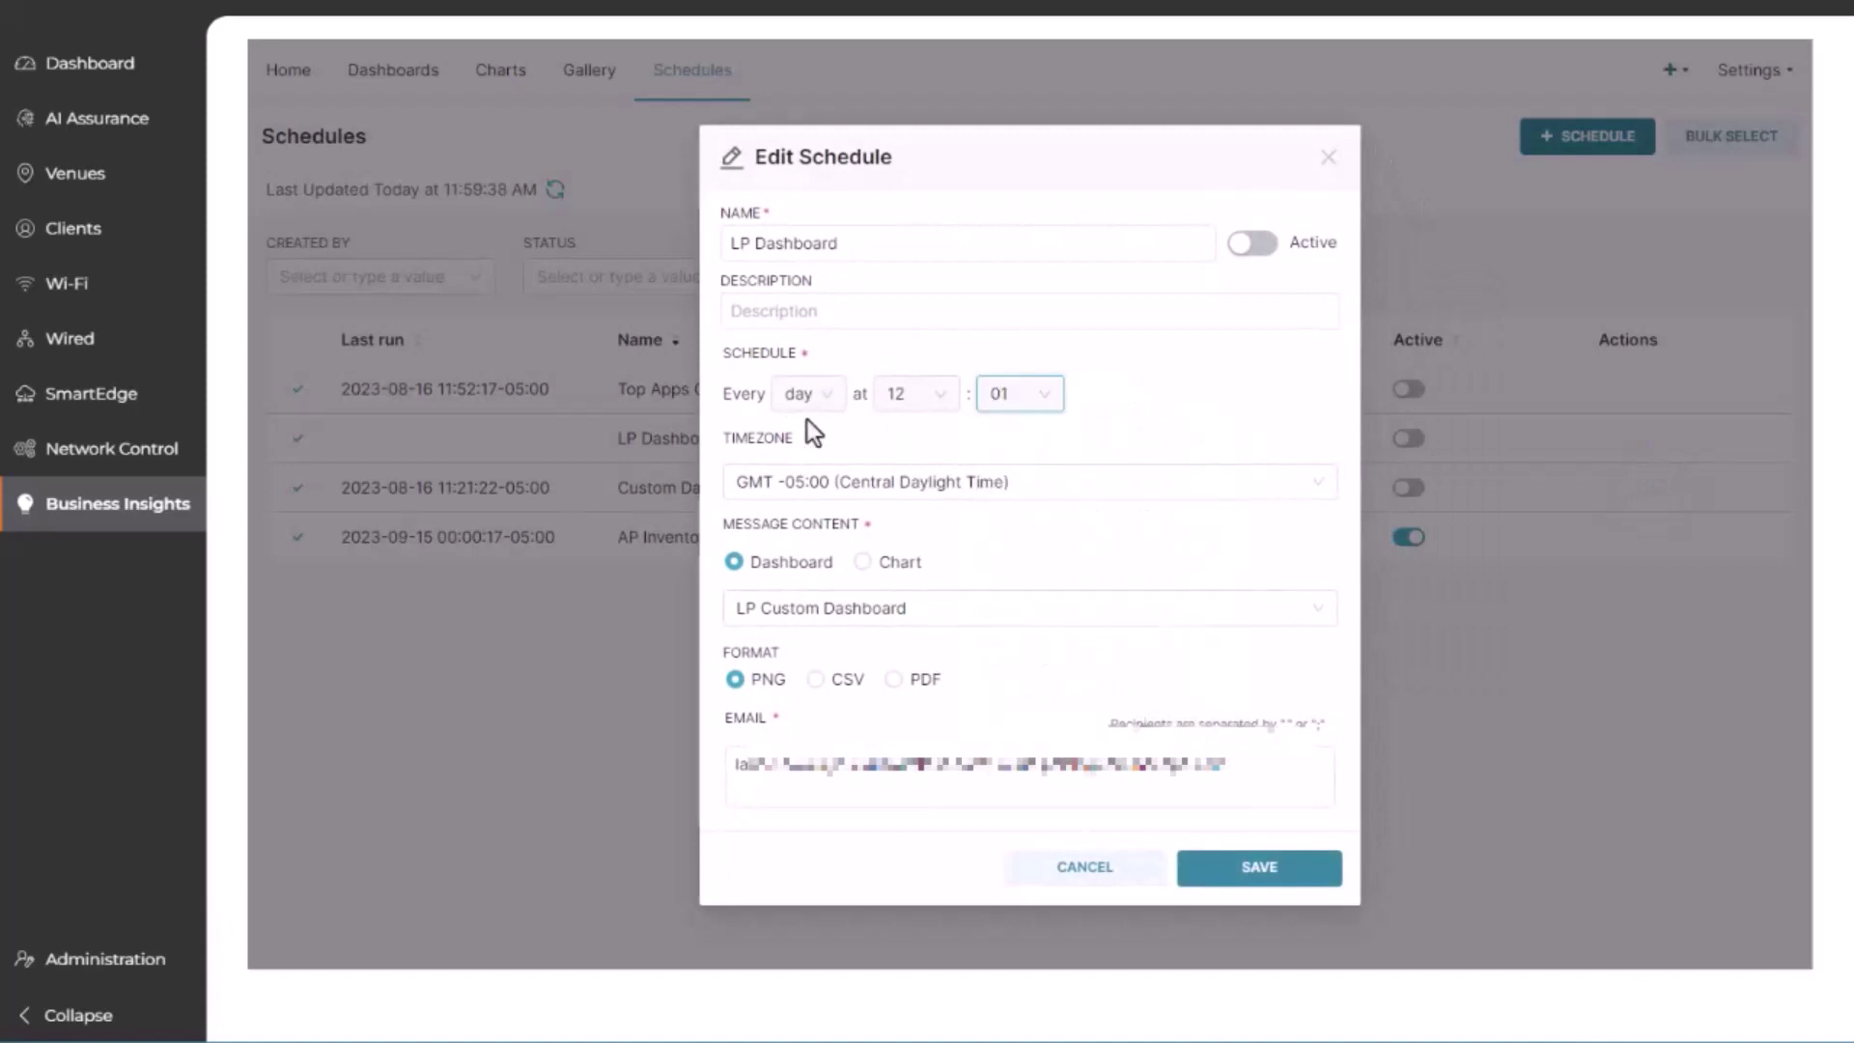
pyautogui.click(1259, 880)
pyautogui.click(1397, 441)
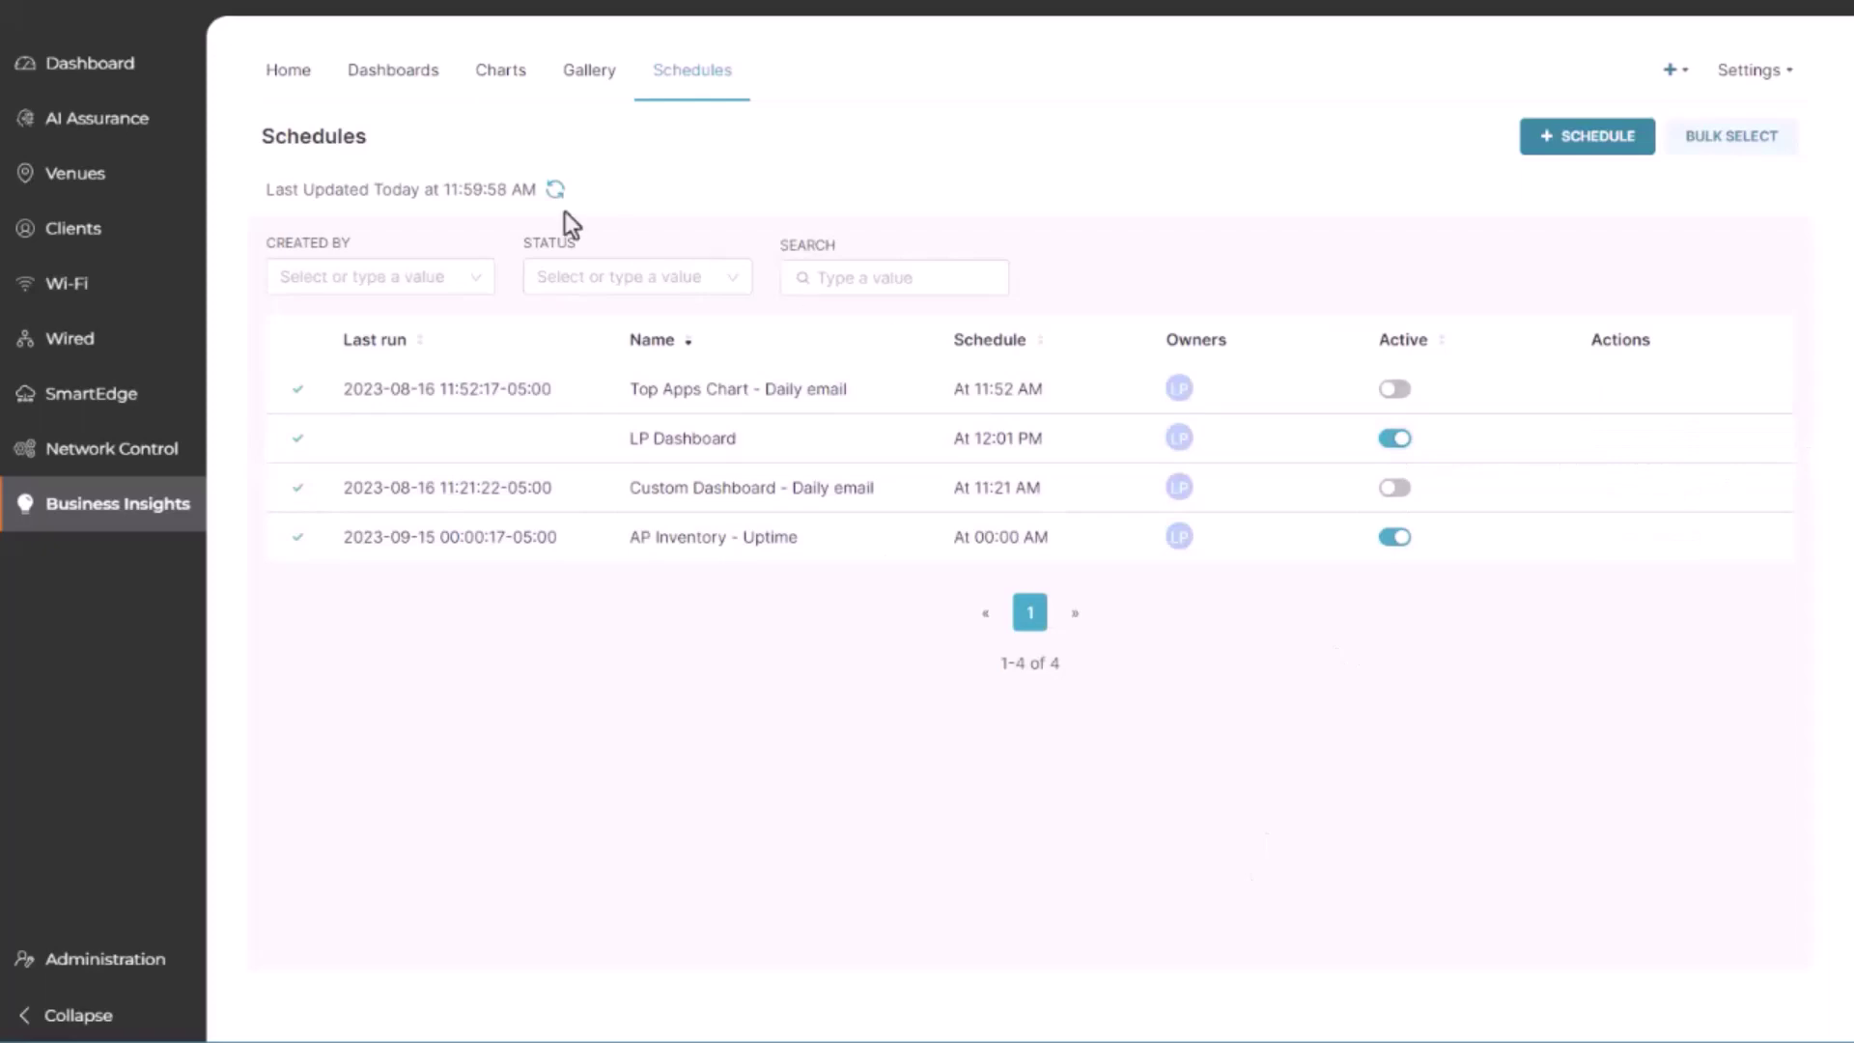
pyautogui.click(553, 190)
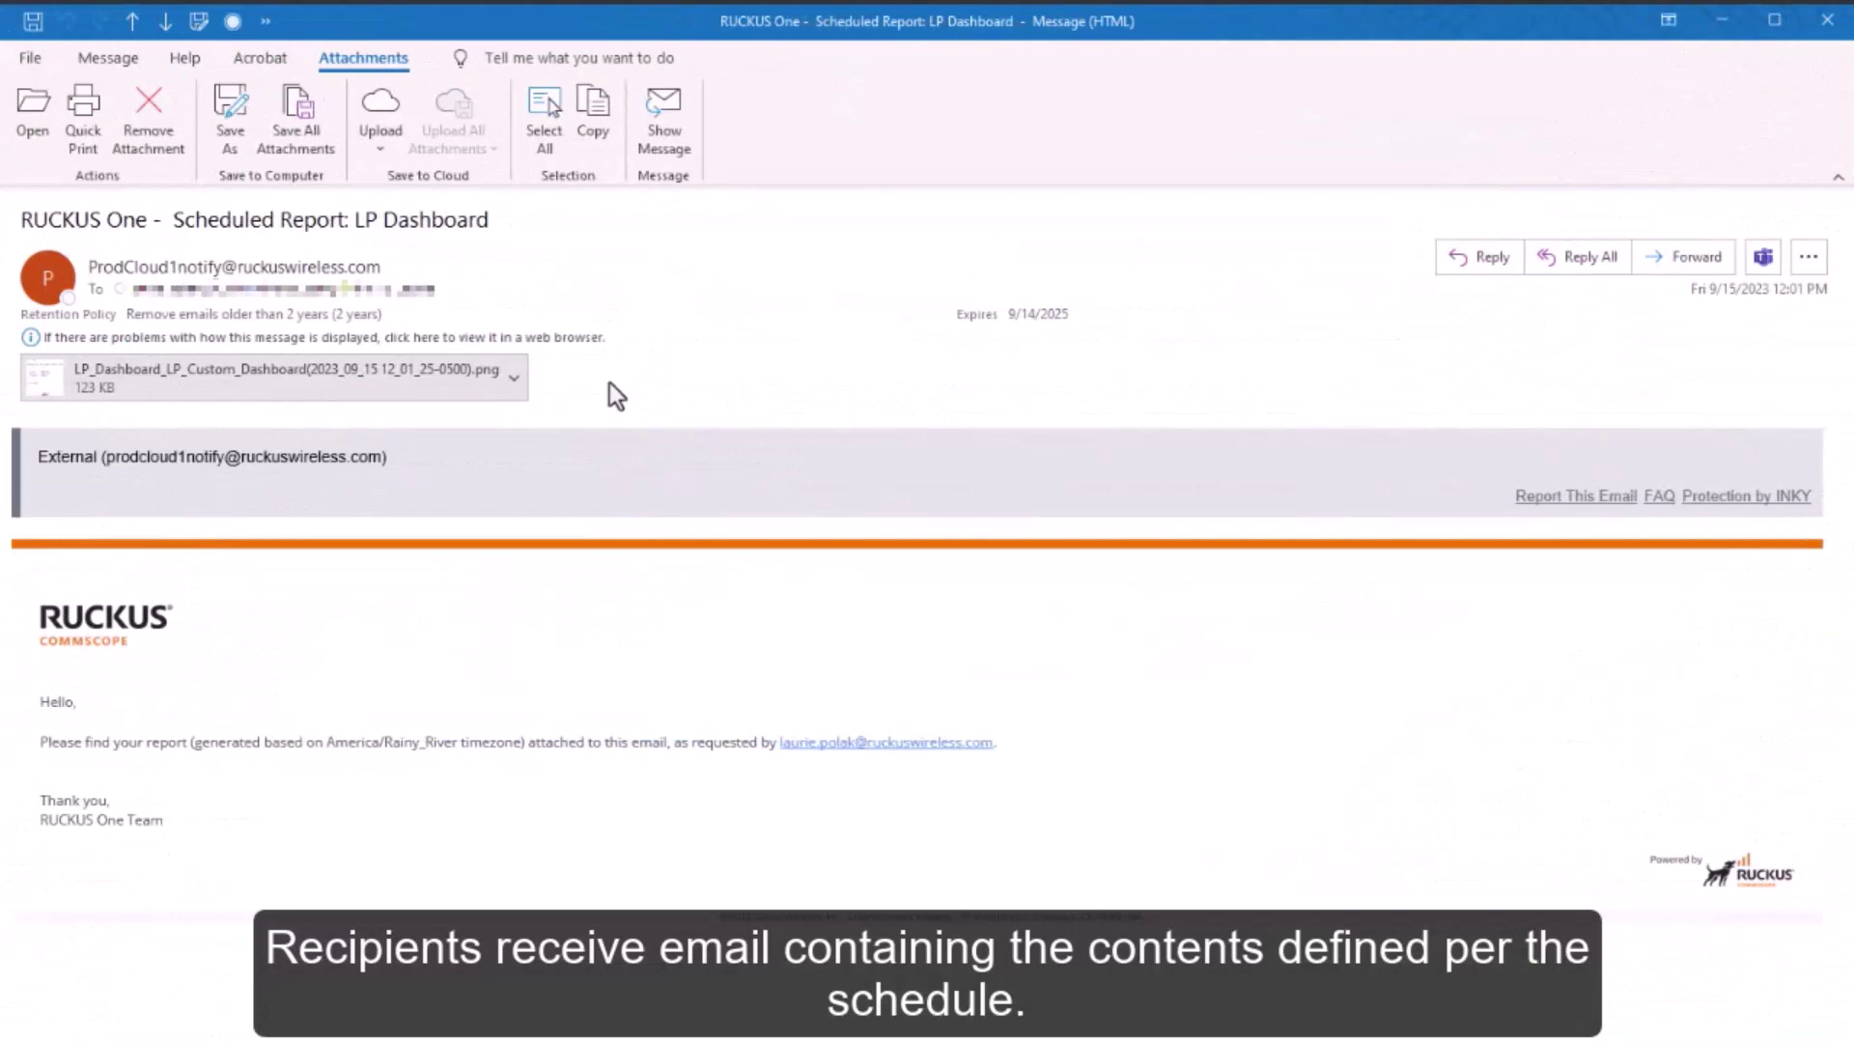
# Open the email's PNG dashboard snapshot attachment and confirm opening it
pyautogui.doubleClick(316, 386)
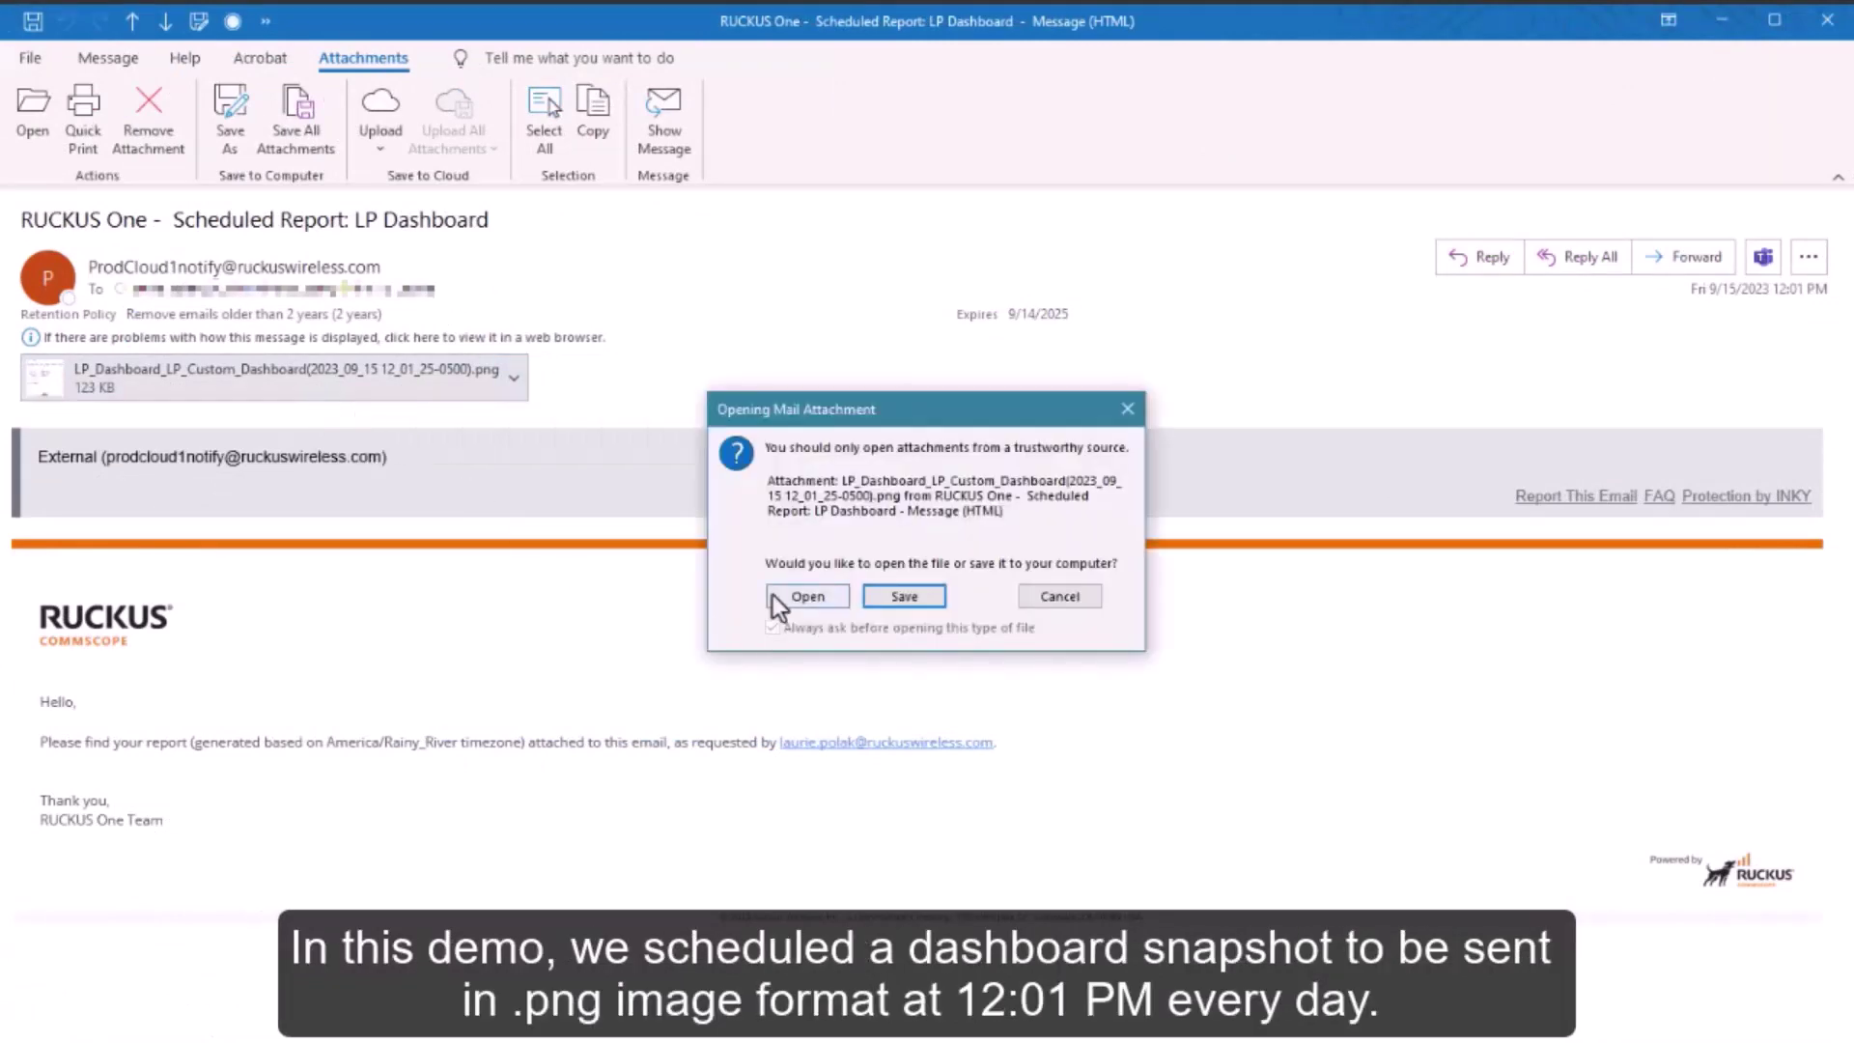
pyautogui.click(772, 595)
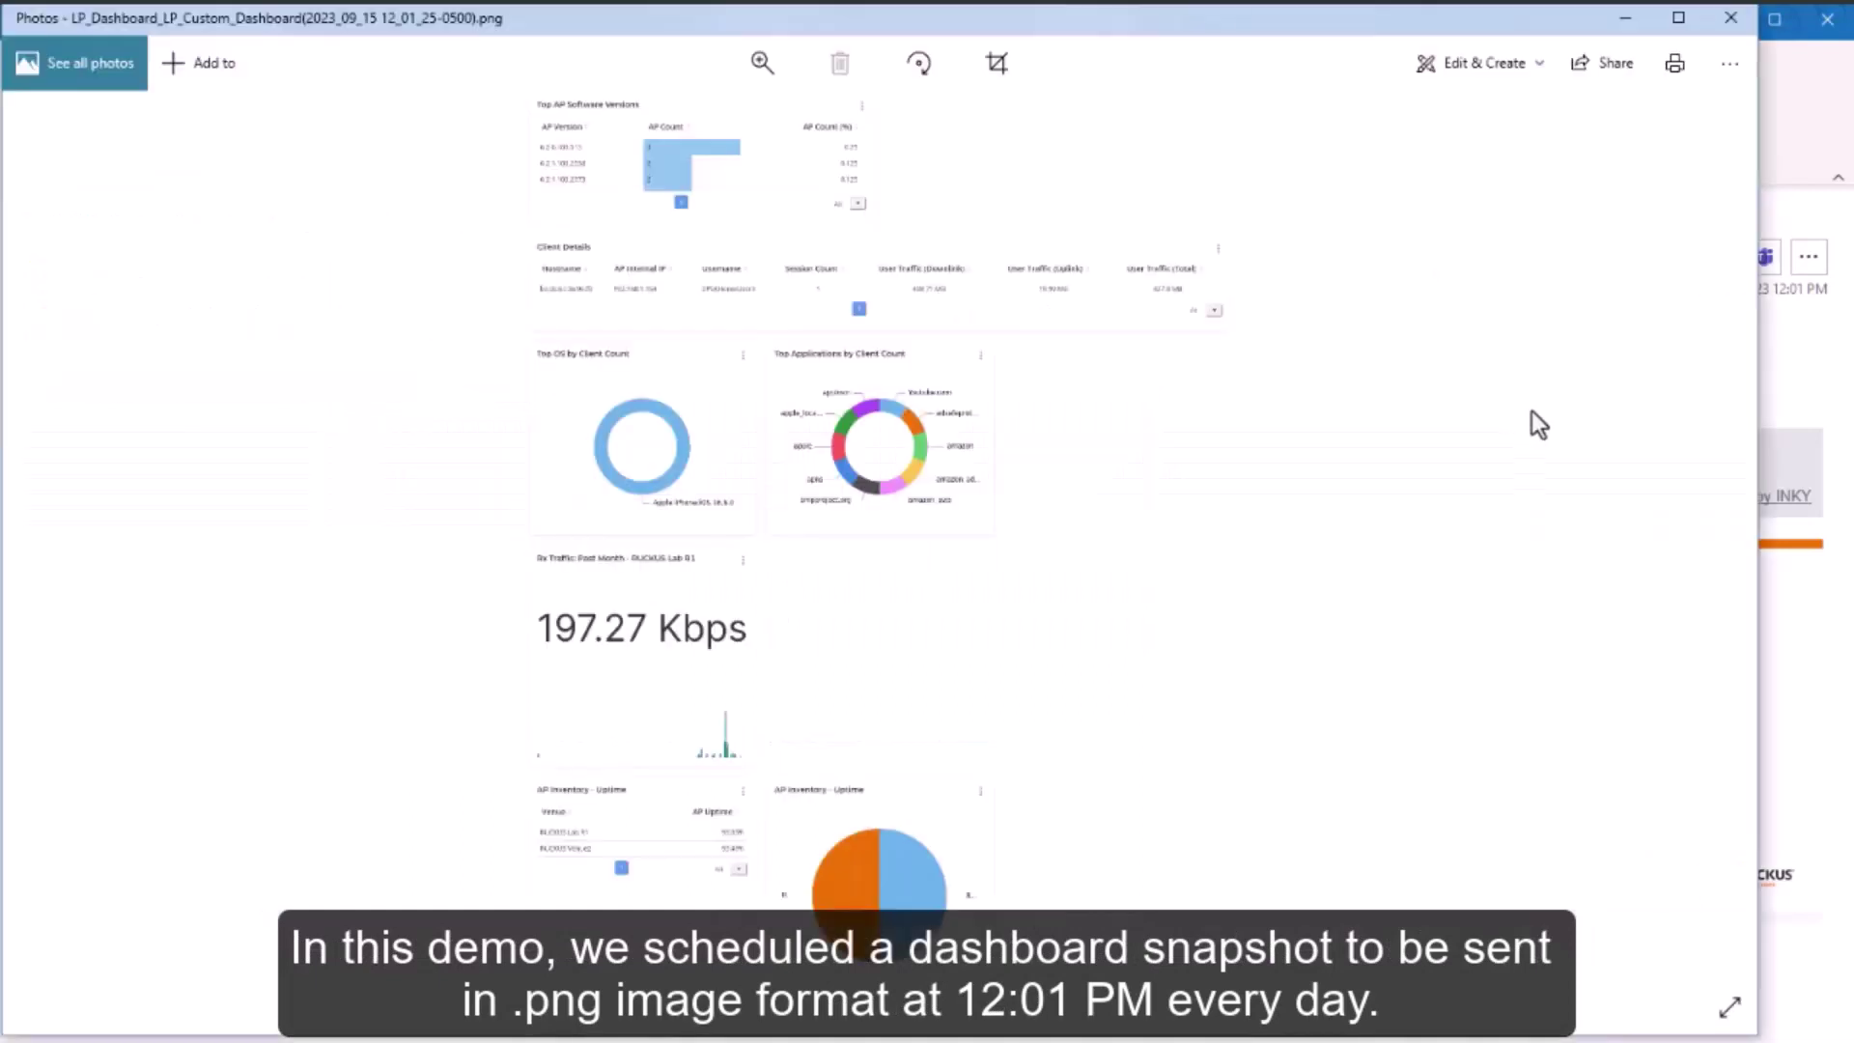